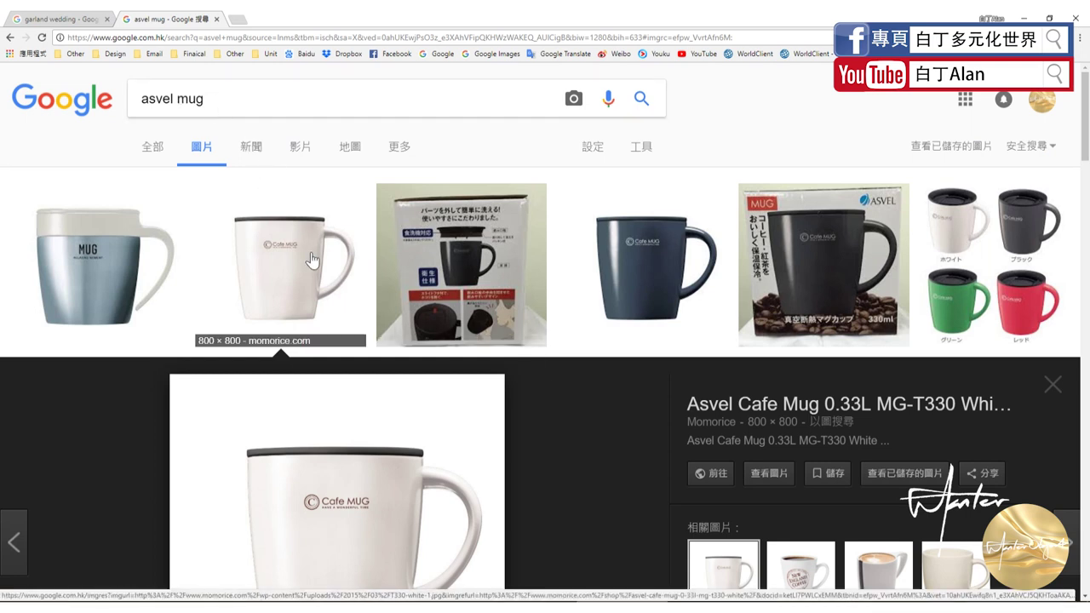
Save the large white mug preview to the Desktop as T330-white-1.
scroll(304, 214, "down", 1)
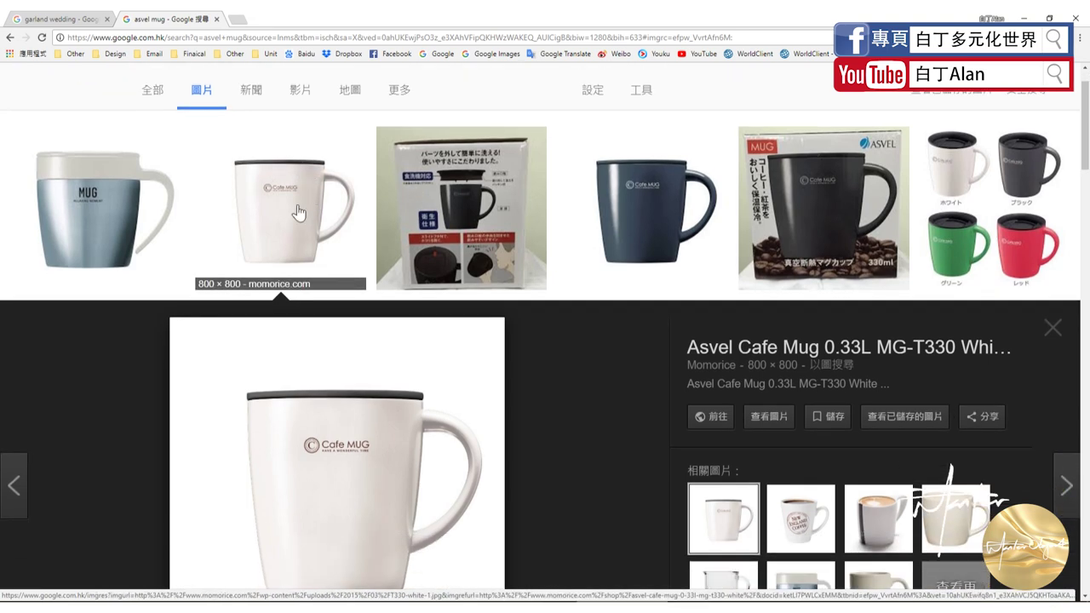
scroll(358, 451, "down", 1)
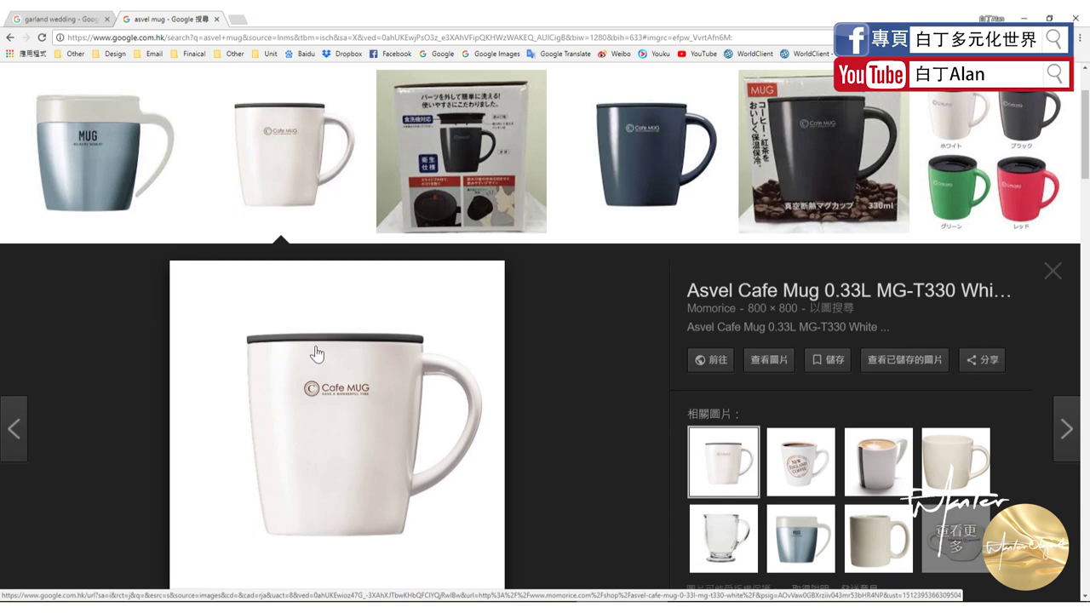
right_click(316, 347)
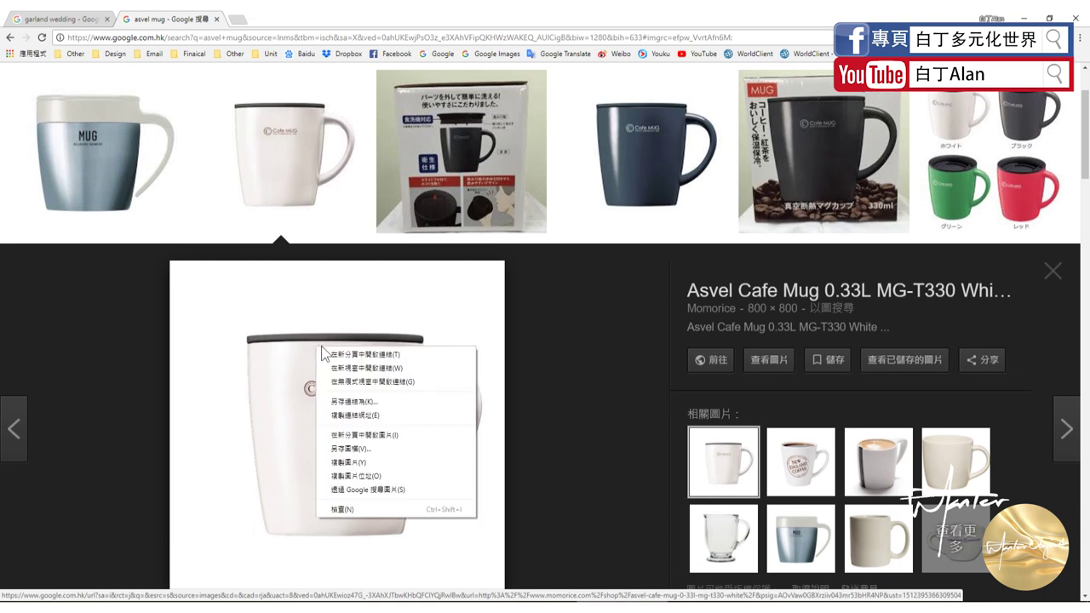
left_click(387, 449)
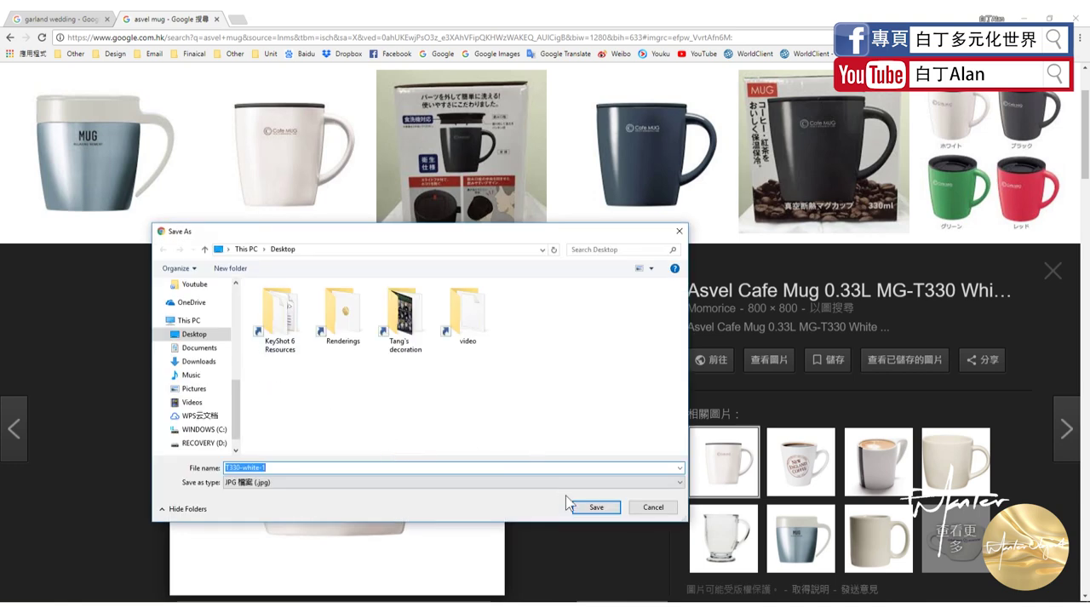
left_click(584, 510)
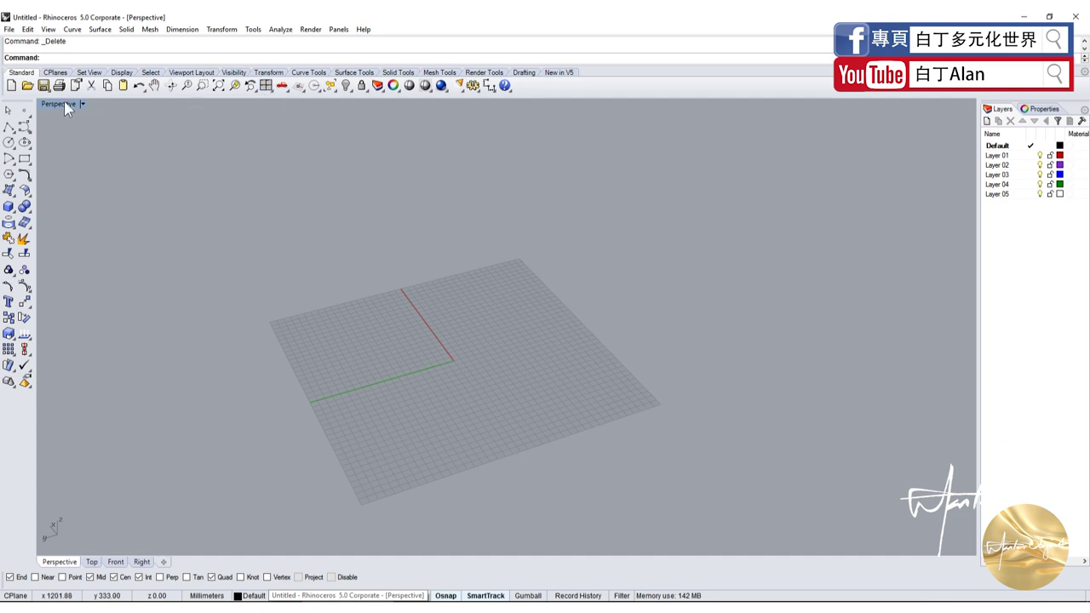
Switch to 4 Viewports, briefly try the 3-viewport layout, then return to four views.
left_click(266, 86)
left_click(267, 92)
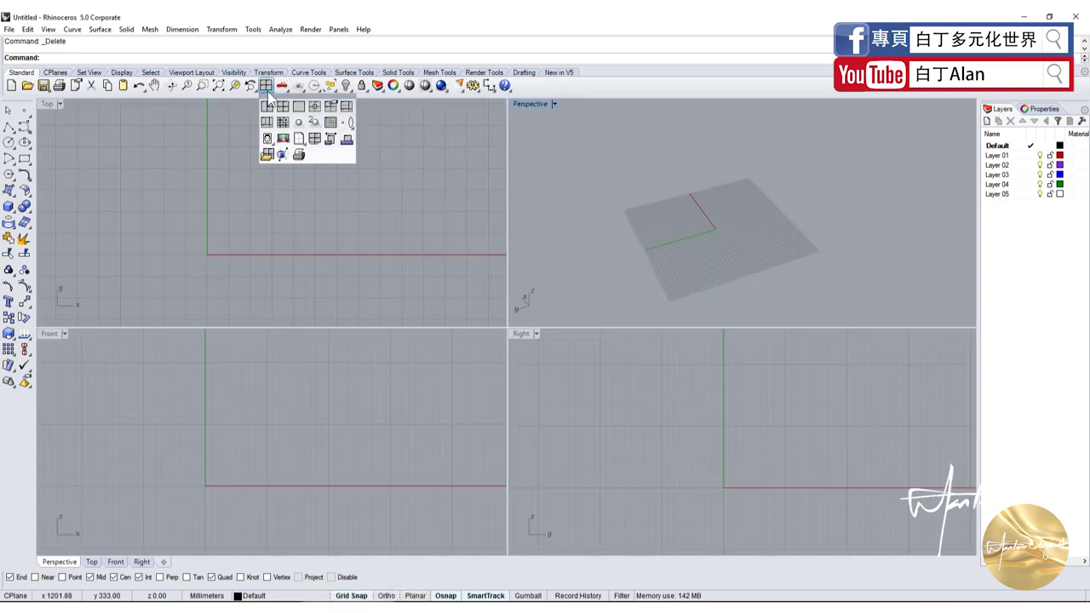
left_click(267, 121)
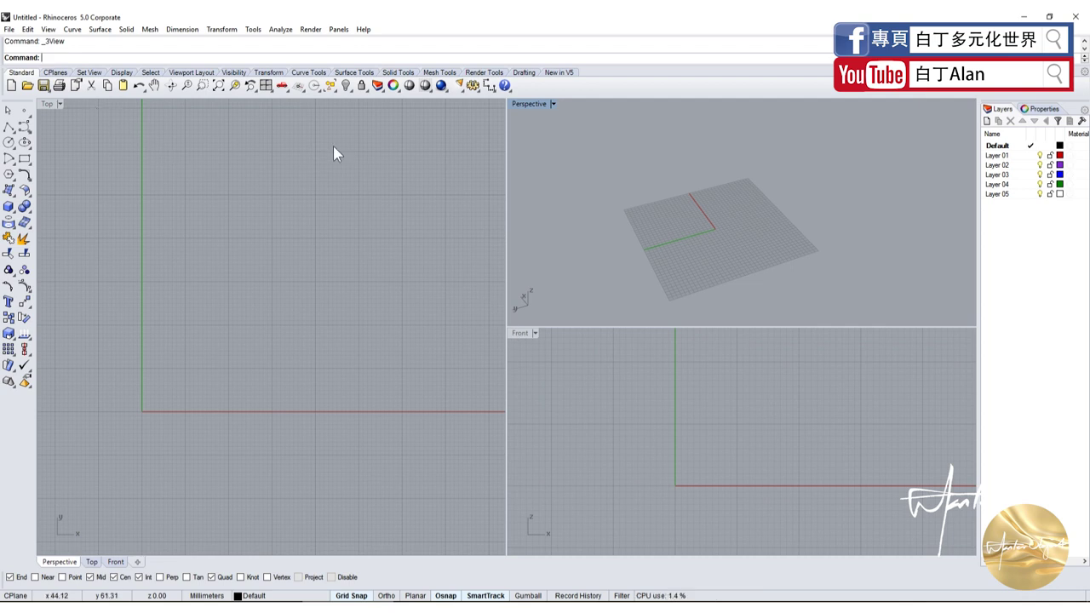
left_click(270, 89)
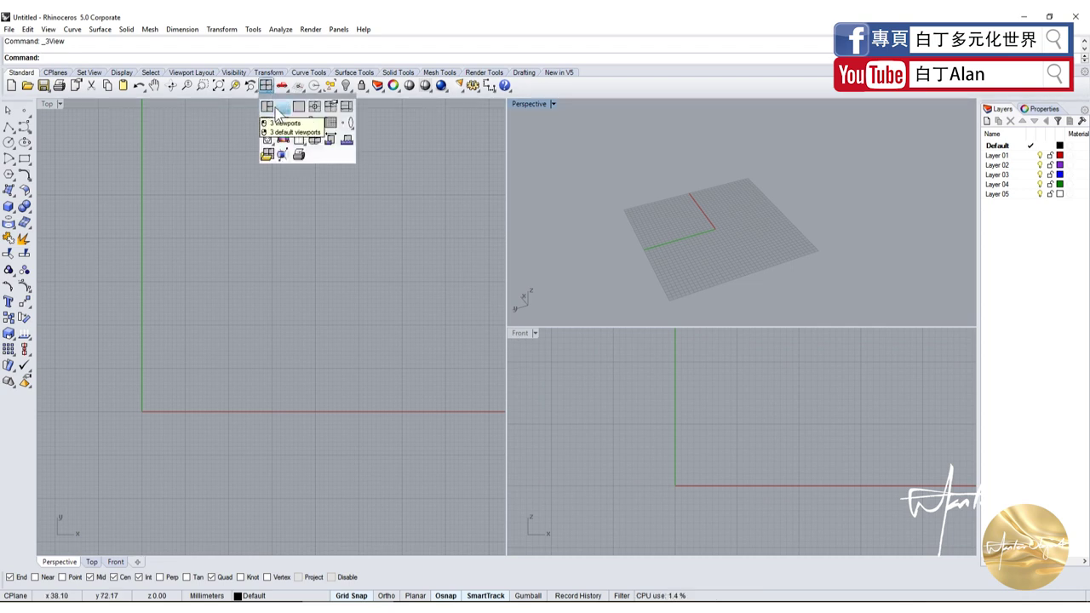
left_click(296, 128)
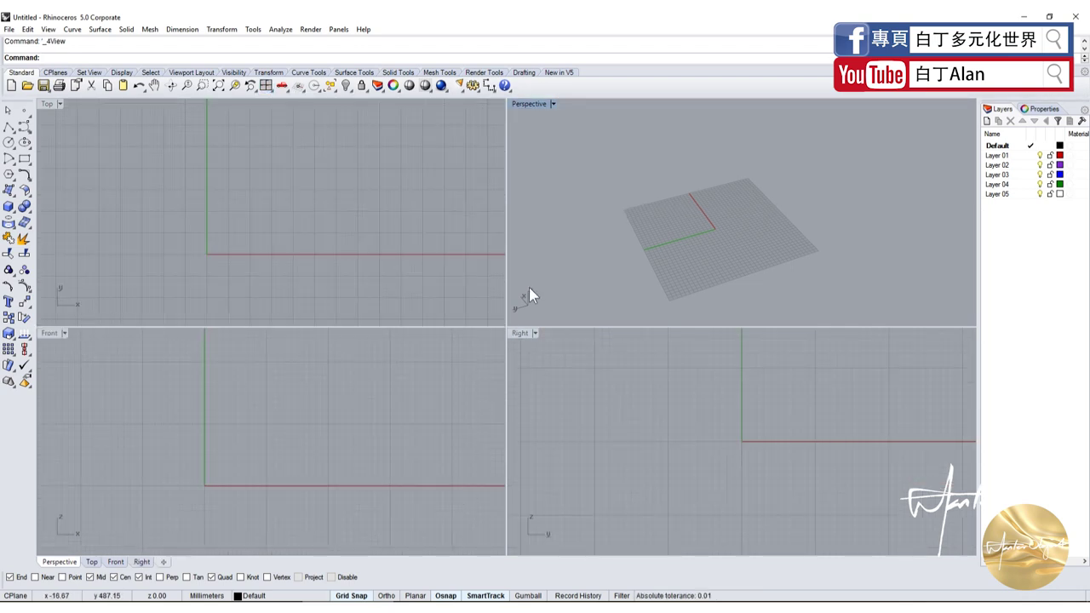
left_click(271, 91)
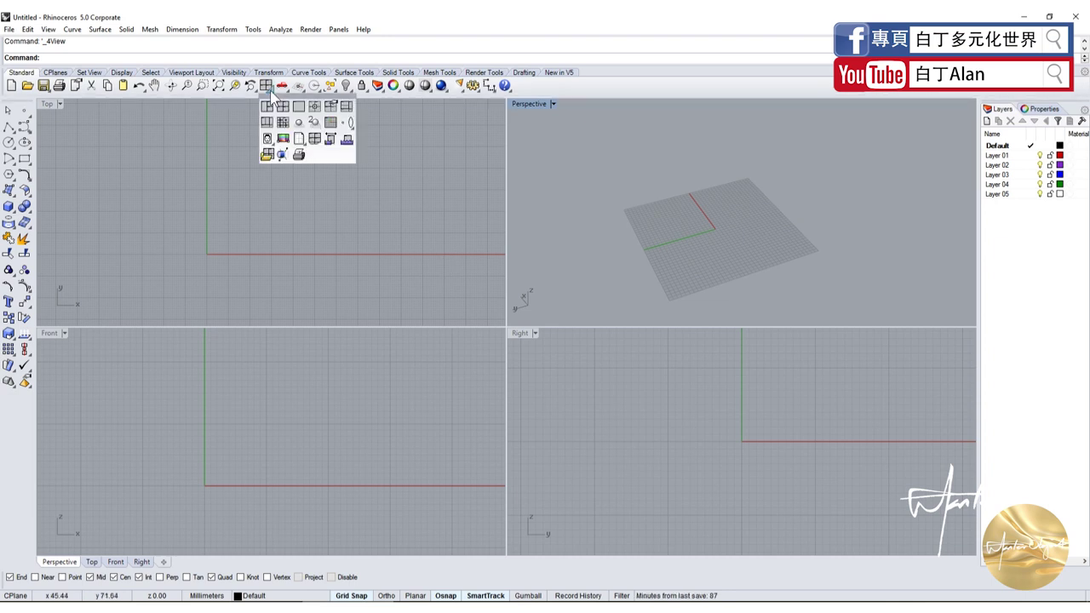
Place T330-white-1 from the Desktop as a background bitmap in the Front view, starting at the origin.
left_click(267, 141)
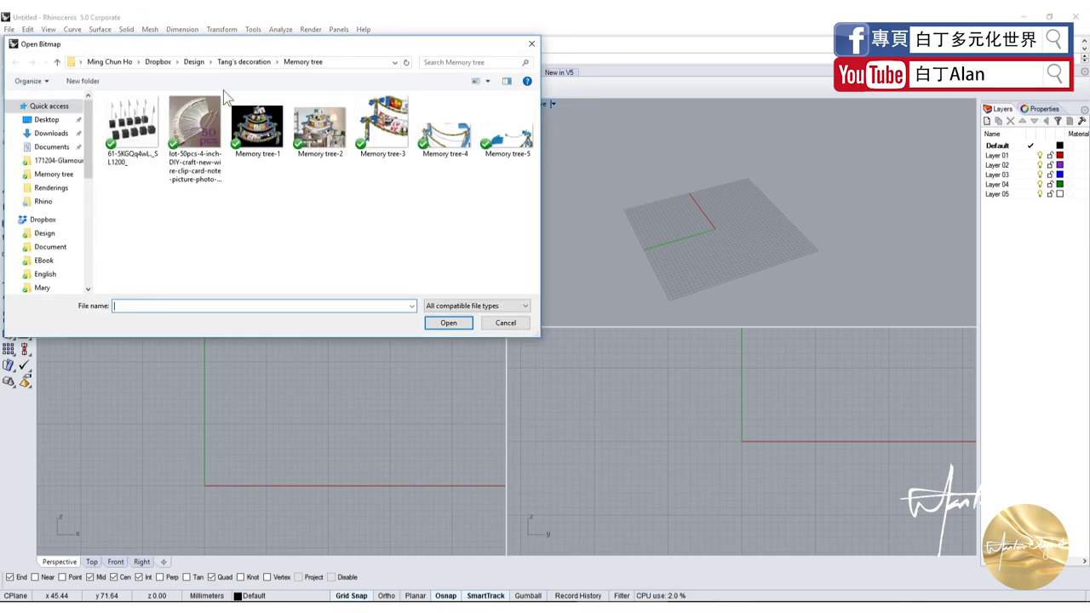
left_click(143, 141)
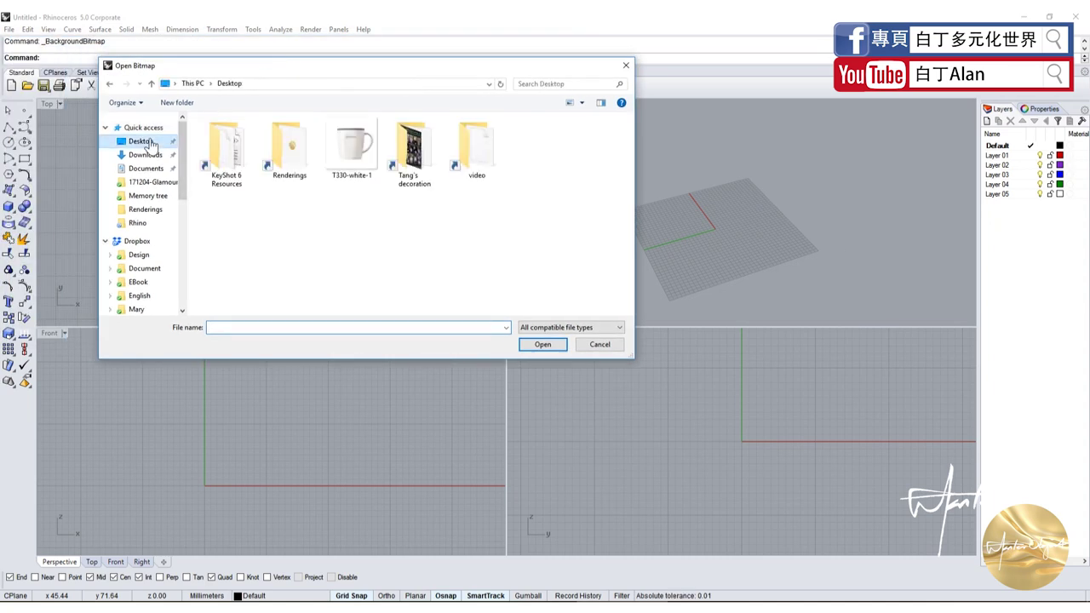
double_click(356, 164)
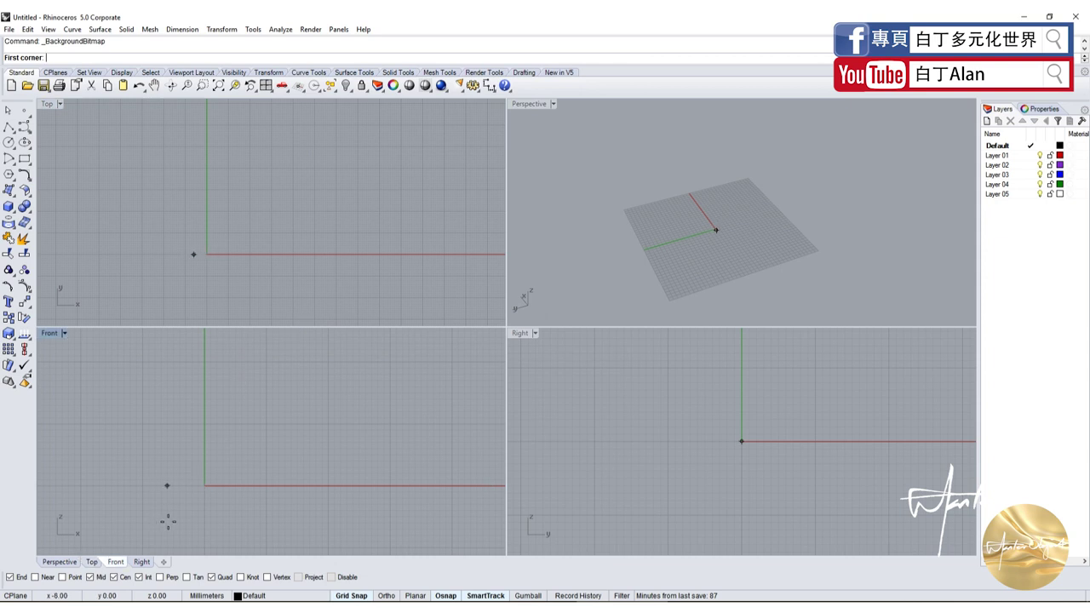
left_click(210, 479)
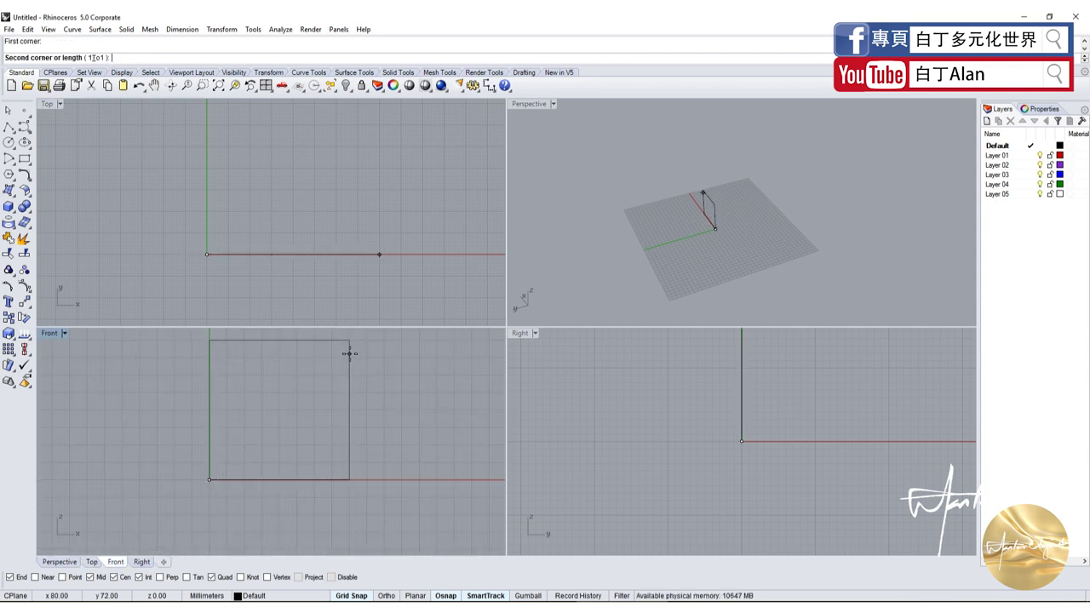
left_click(349, 360)
Maximize the Front viewport and zoom to frame the mug image.
scroll(298, 410, "up", 3)
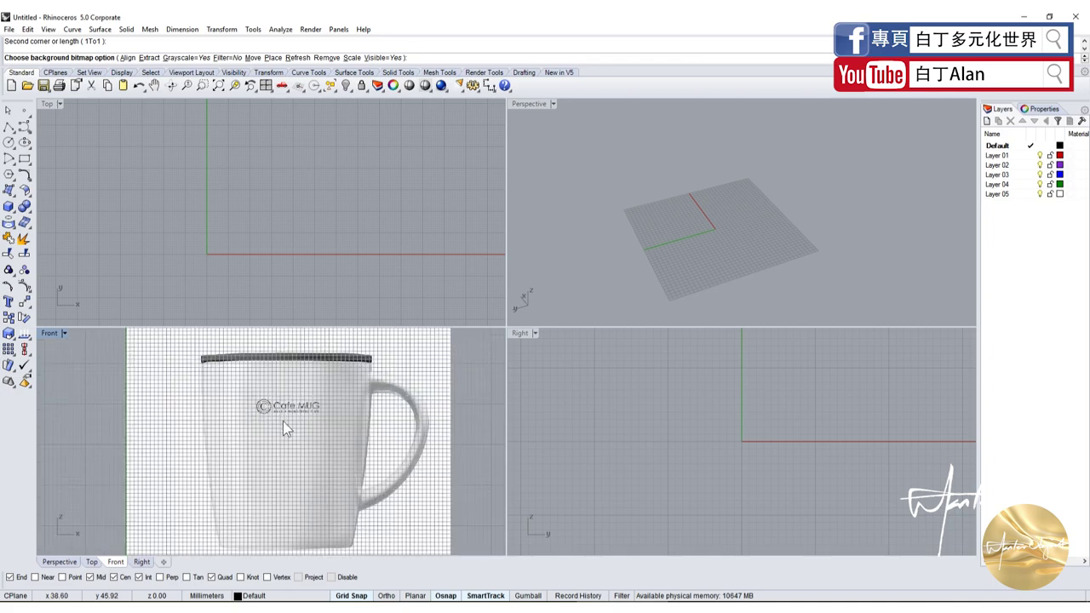
scroll(283, 421, "down", 5)
double_click(49, 333)
scroll(469, 379, "up", 2)
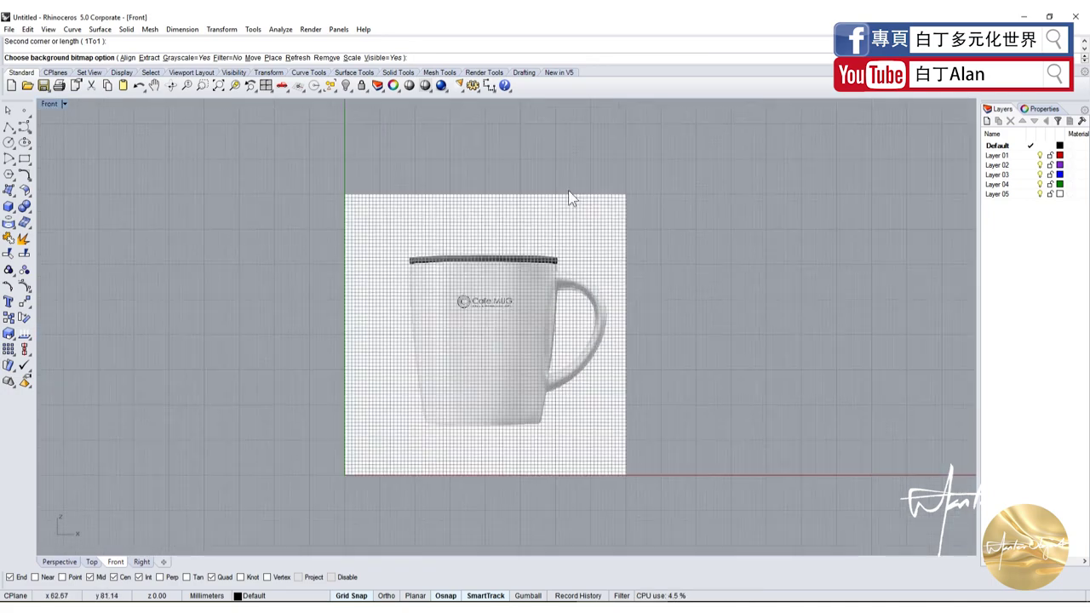
scroll(465, 380, "up", 3)
scroll(353, 306, "down", 5)
scroll(324, 231, "up", 5)
scroll(331, 369, "down", 5)
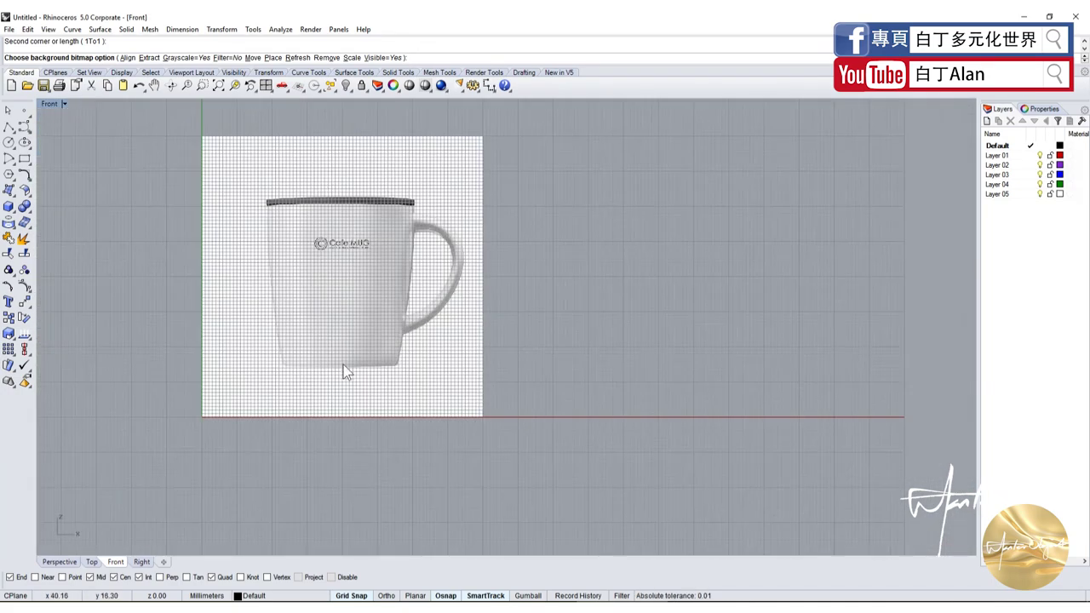
scroll(309, 264, "up", 5)
scroll(298, 247, "down", 3)
scroll(281, 245, "up", 2)
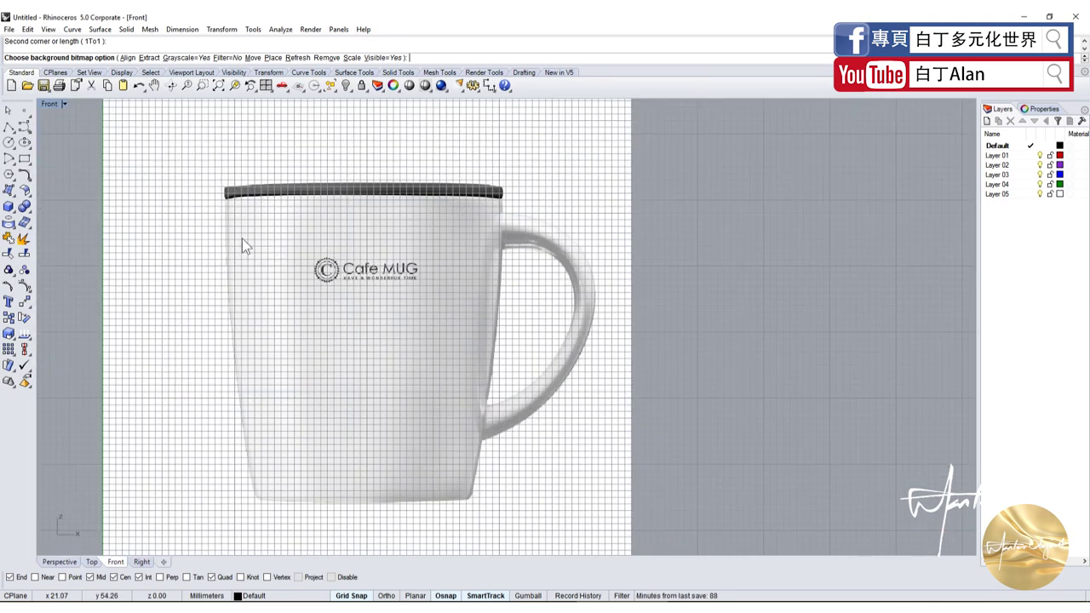
scroll(260, 250, "down", 3)
scroll(396, 160, "up", 1)
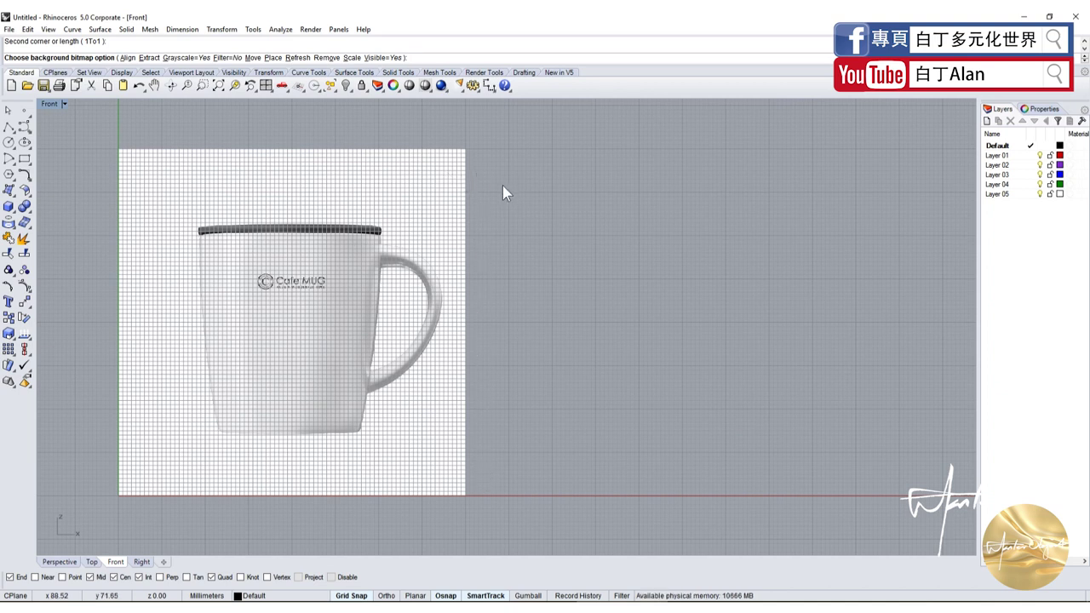
Draw a straight base line from the mug bottom's centre to its bottom-left corner.
left_click(24, 126)
scroll(199, 219, "up", 4)
scroll(212, 176, "down", 6)
scroll(205, 218, "up", 7)
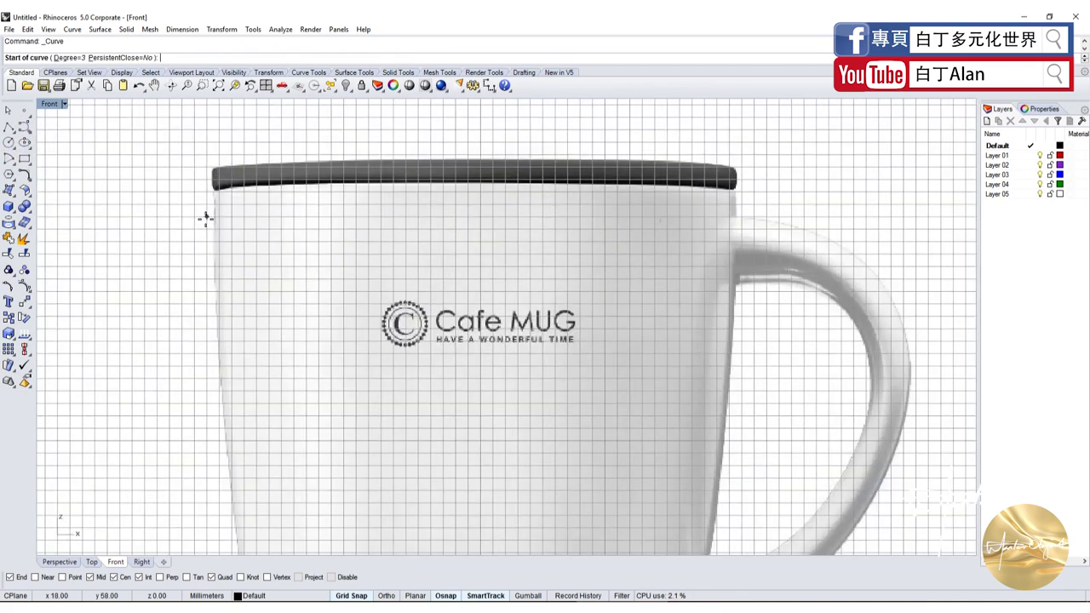
scroll(166, 256, "down", 2)
scroll(212, 414, "down", 3)
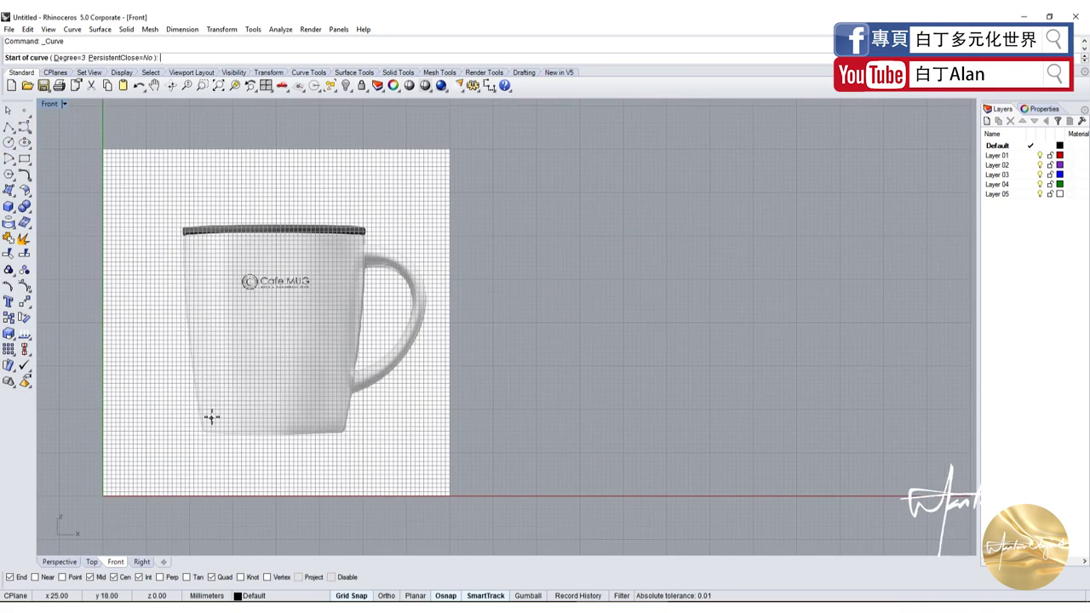
scroll(213, 444, "up", 6)
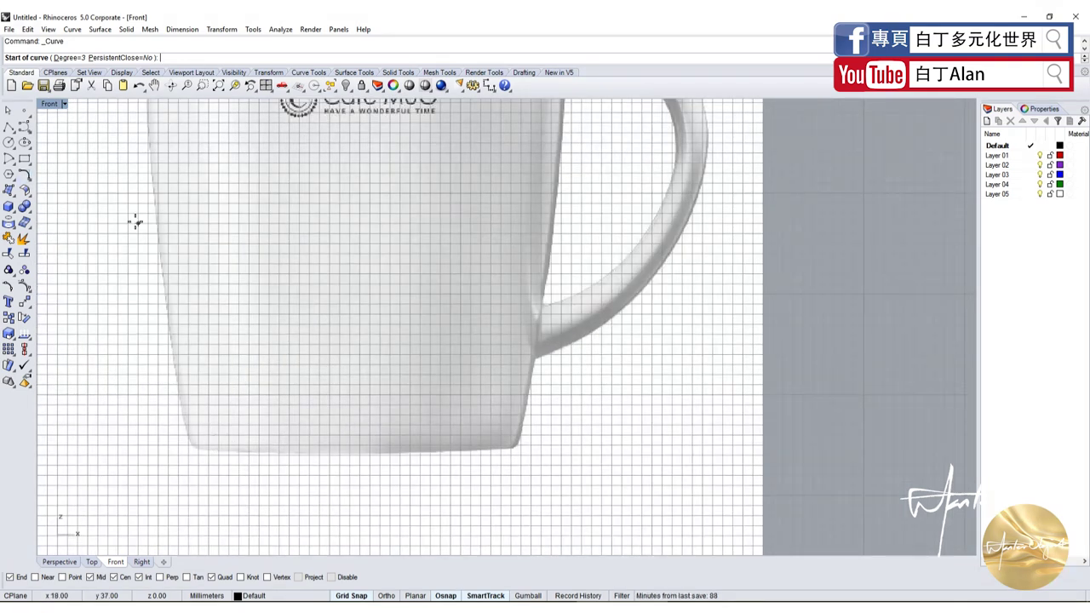
left_click(24, 126)
left_click(8, 126)
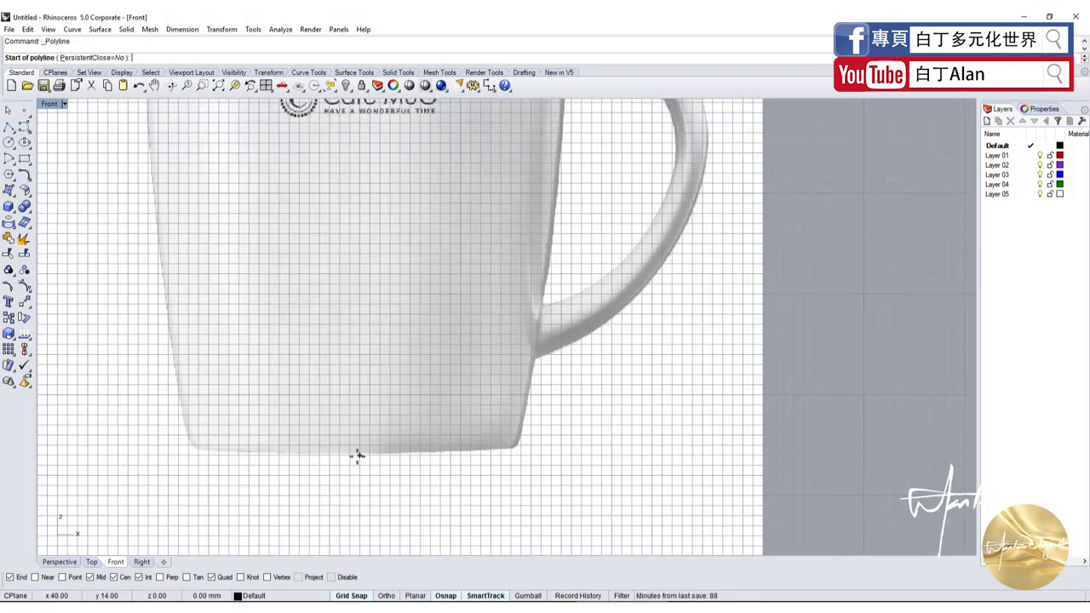
left_click(350, 454)
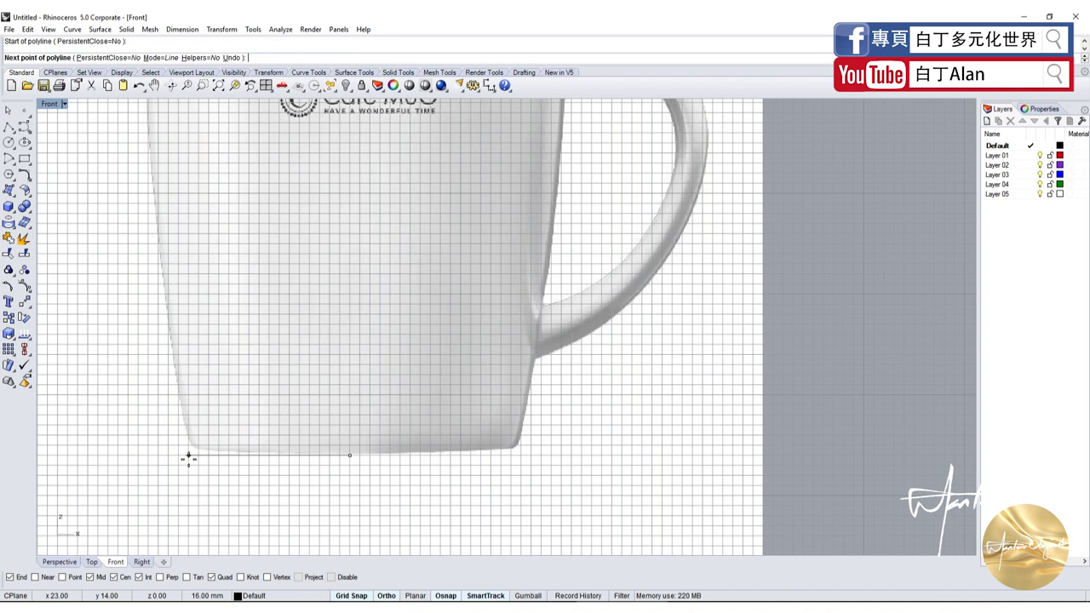
left_click(188, 459)
key("Return")
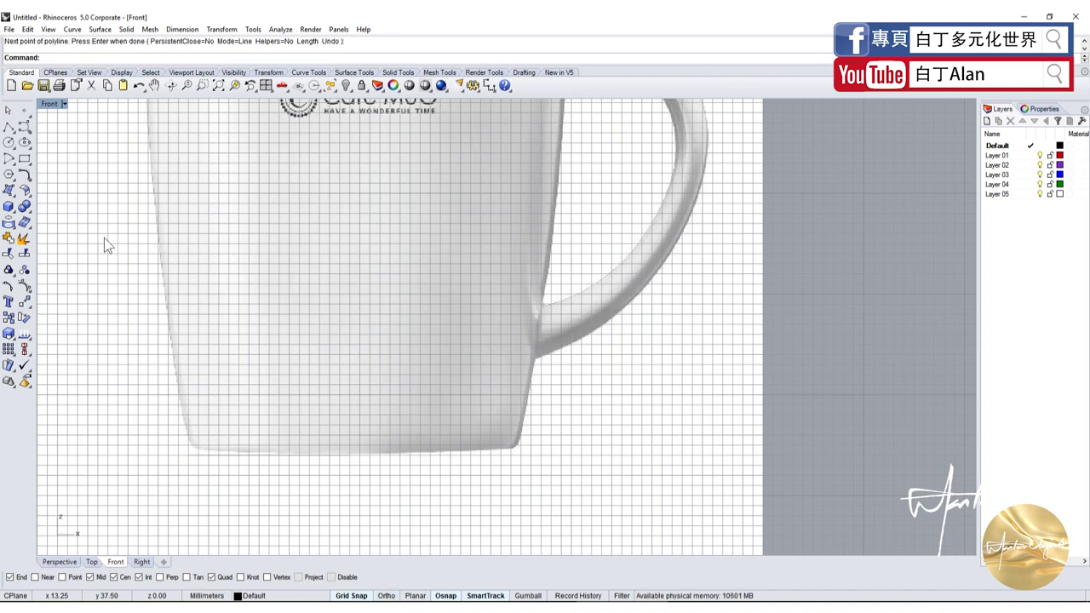
left_click_drag(284, 537, 194, 423)
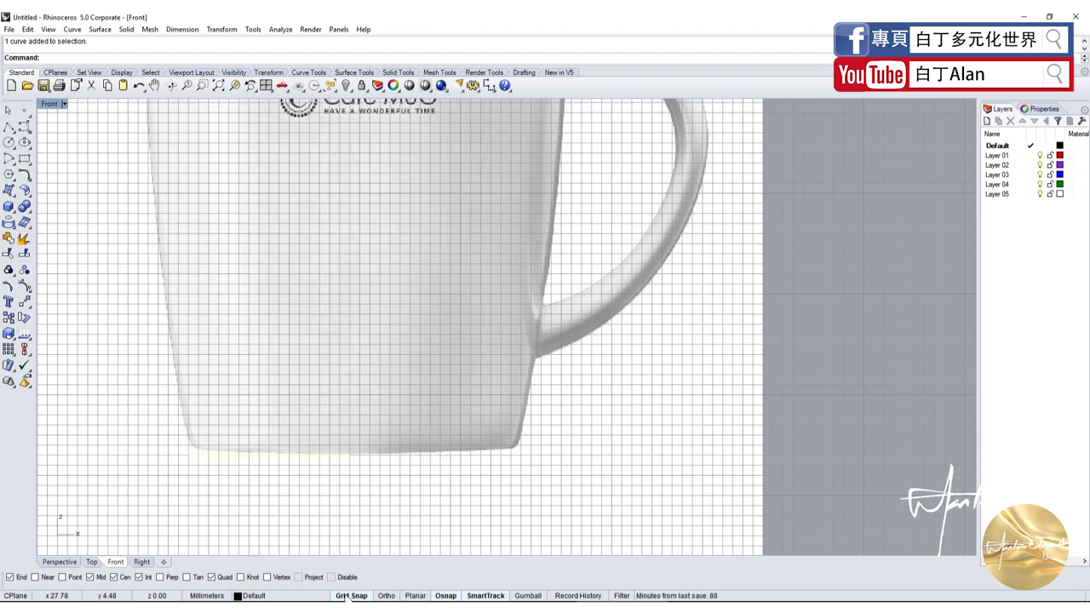
Trace a curve up the mug's left wall from the bottom-left corner to the top-left rim.
left_click(25, 126)
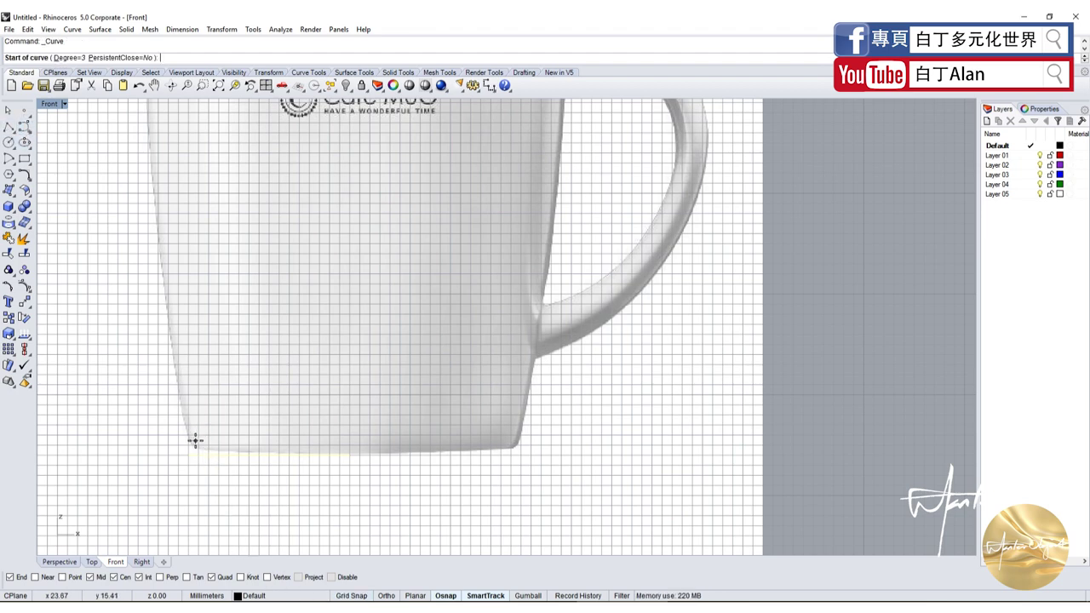
left_click(195, 441)
scroll(213, 451, "down", 3)
scroll(214, 456, "up", 3)
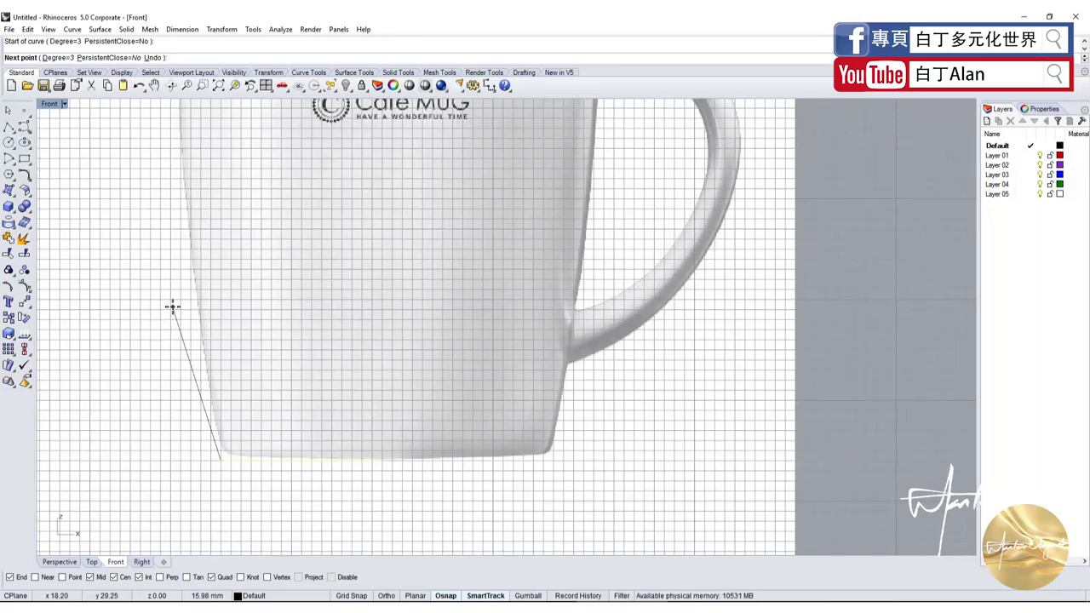
left_click(170, 259)
scroll(170, 264, "down", 3)
scroll(173, 274, "up", 3)
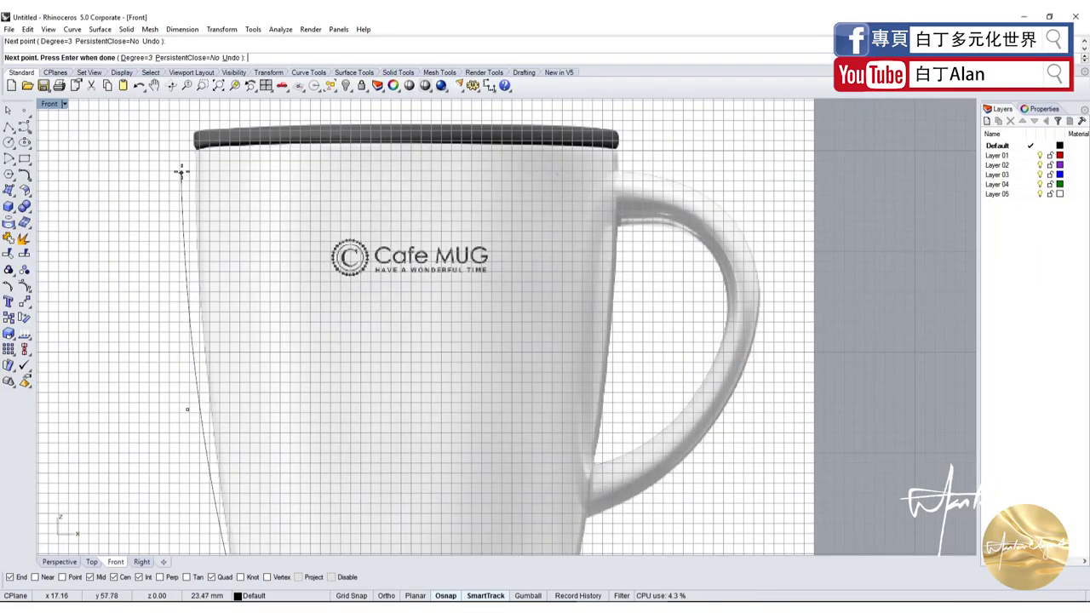
left_click(194, 146)
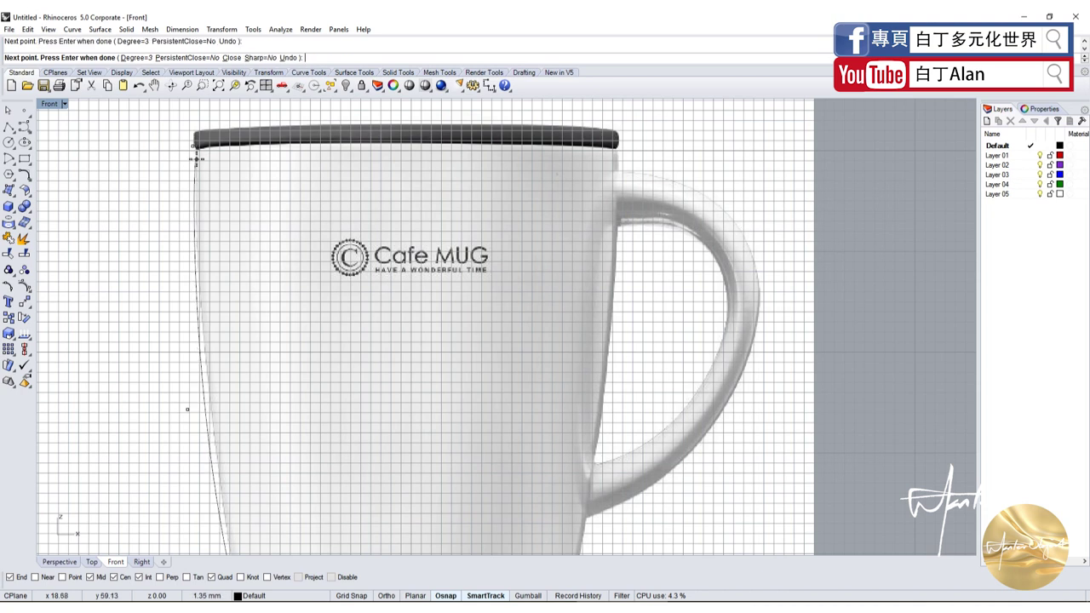
key("Return")
Cancel the newly started polyline and zoom around the traced left edge.
left_click(9, 126)
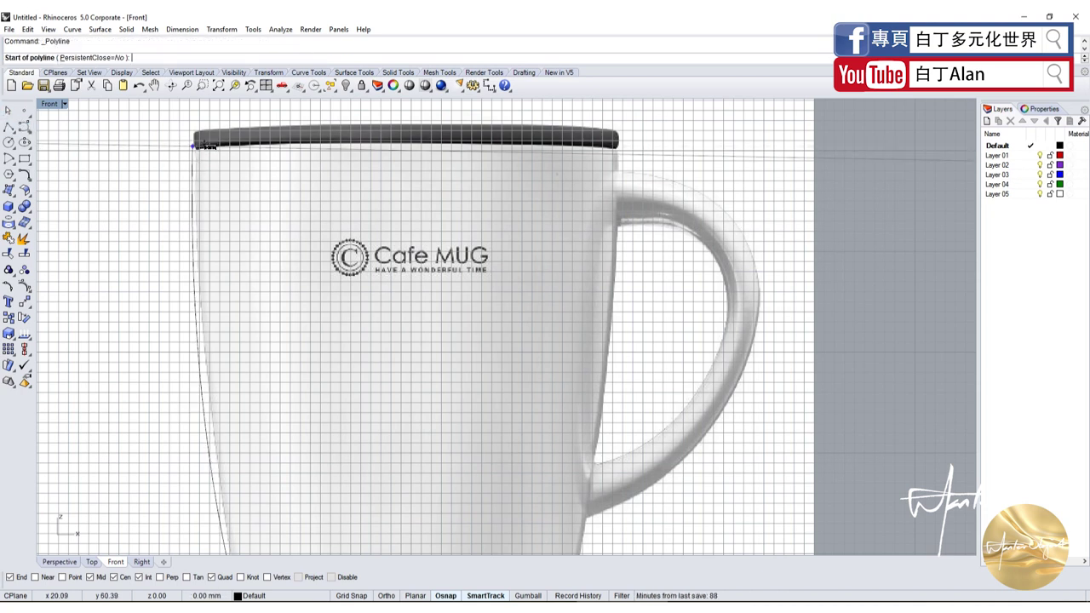
scroll(204, 171, "up", 2)
key("Escape")
scroll(210, 192, "down", 4)
scroll(214, 345, "up", 3)
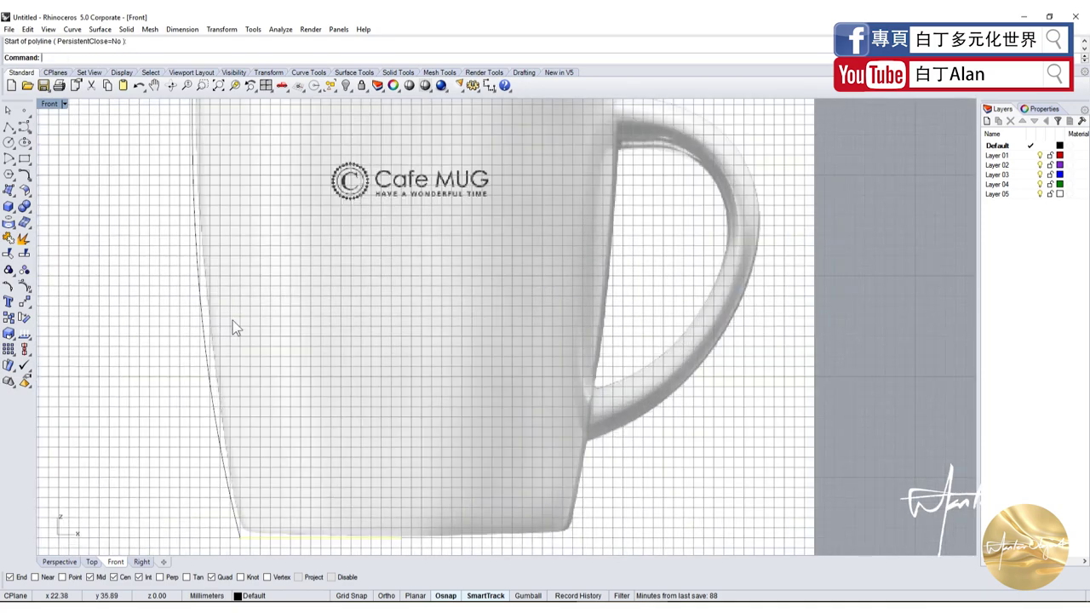
scroll(192, 375, "down", 1)
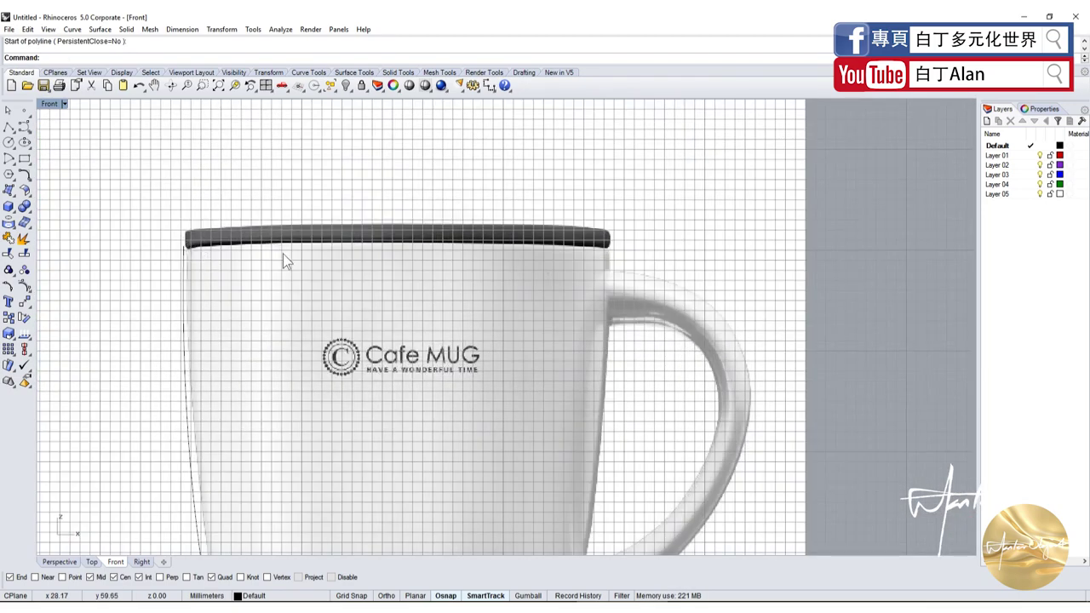
Scroll the mug results and open the large preview of the white lidded ASVEL mug.
scroll(268, 258, "down", 1)
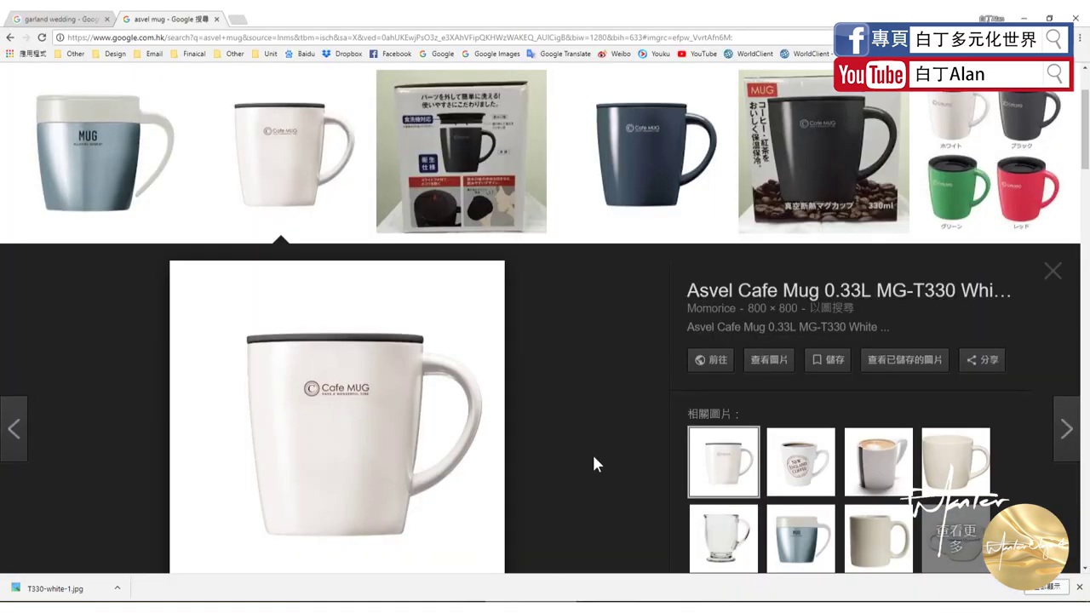
scroll(422, 357, "up", 1)
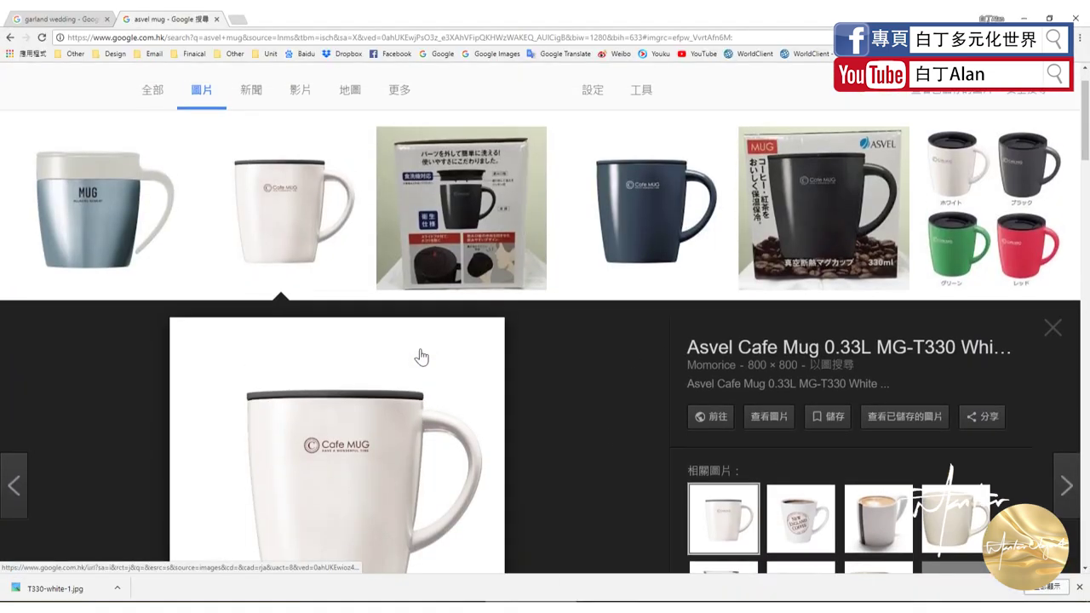
scroll(389, 377, "down", 3)
scroll(389, 377, "down", 3)
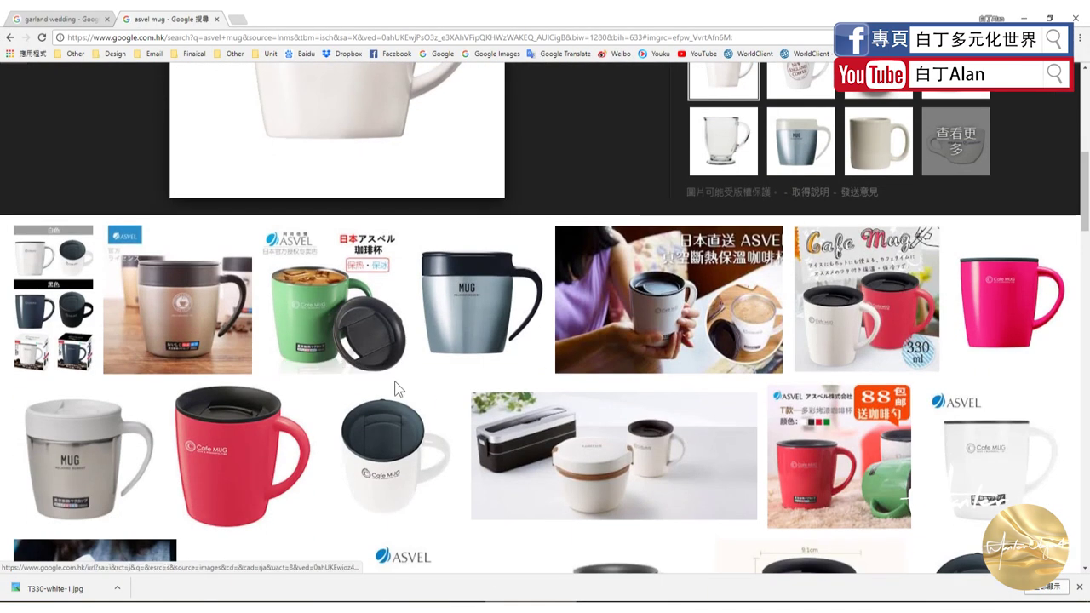
scroll(294, 398, "down", 2)
scroll(294, 399, "down", 2)
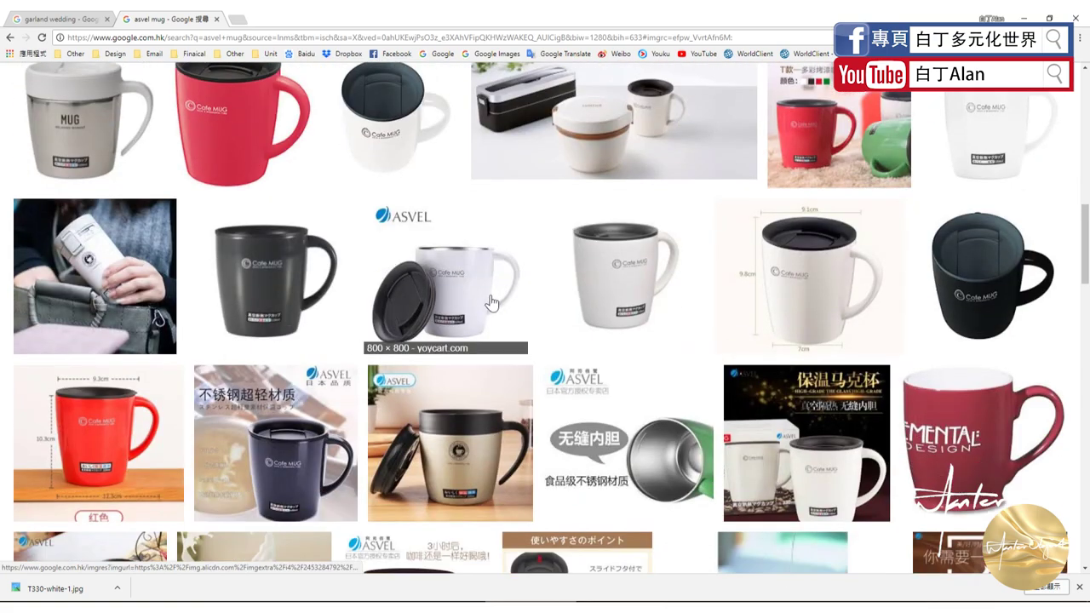
left_click(433, 300)
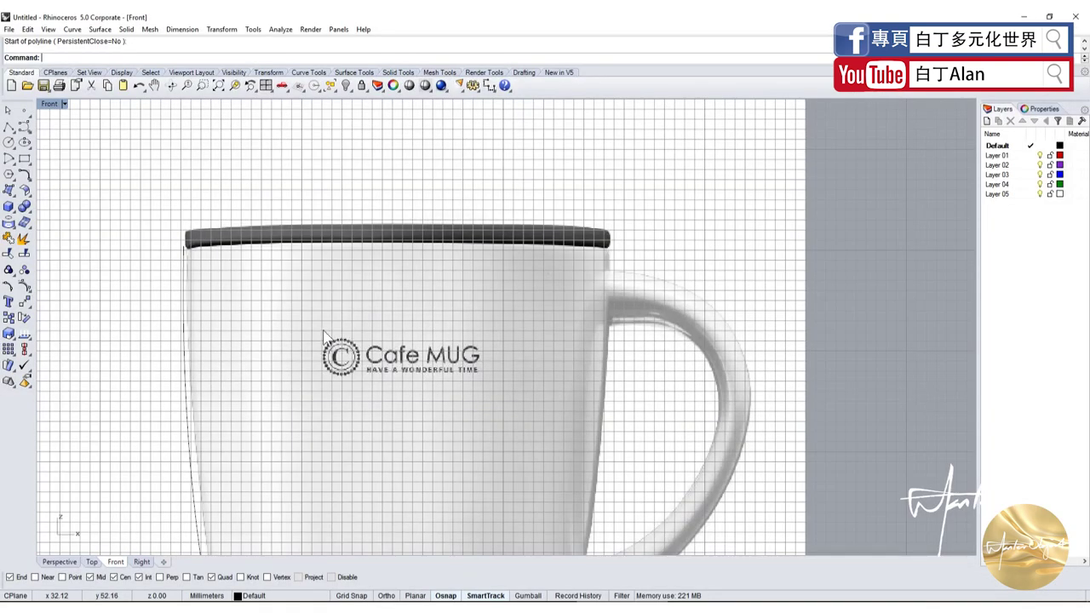
Select the left profile curve and show its control points with F10.
left_click(182, 253)
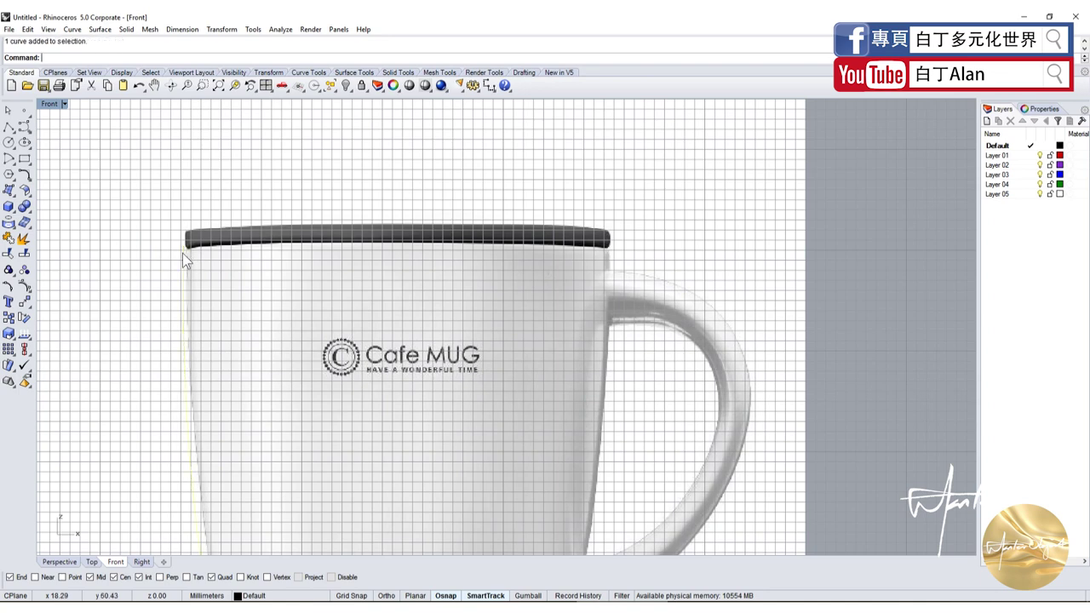
scroll(180, 298, "down", 3)
scroll(204, 408, "up", 3)
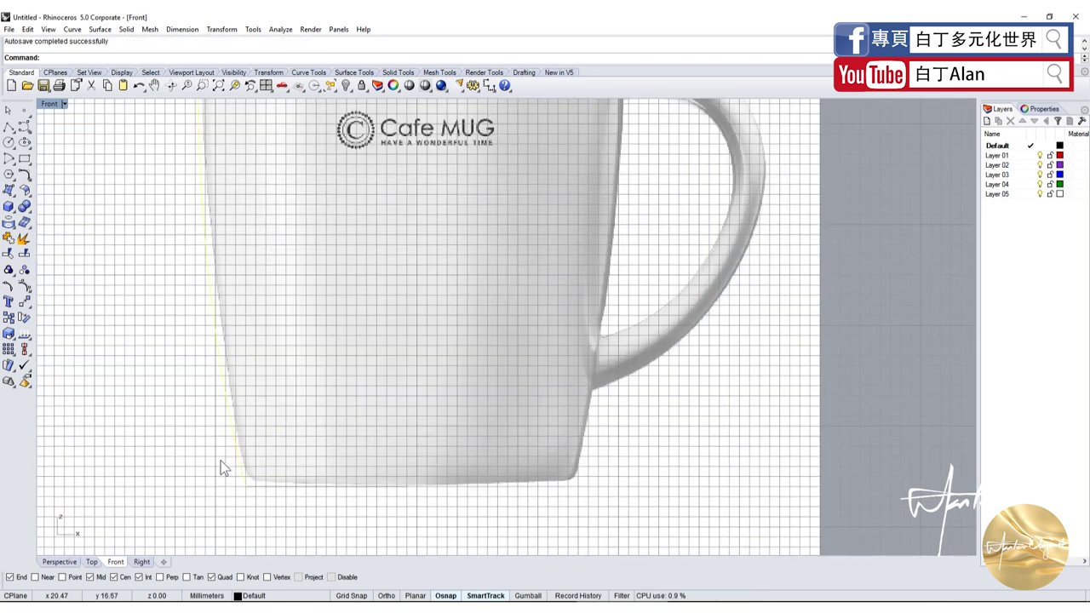
key("F10")
Drag control points onto the mug's outer edge and its top-left rim corner.
scroll(220, 332, "up", 3)
left_click(189, 282)
left_click_drag(188, 282, 217, 274)
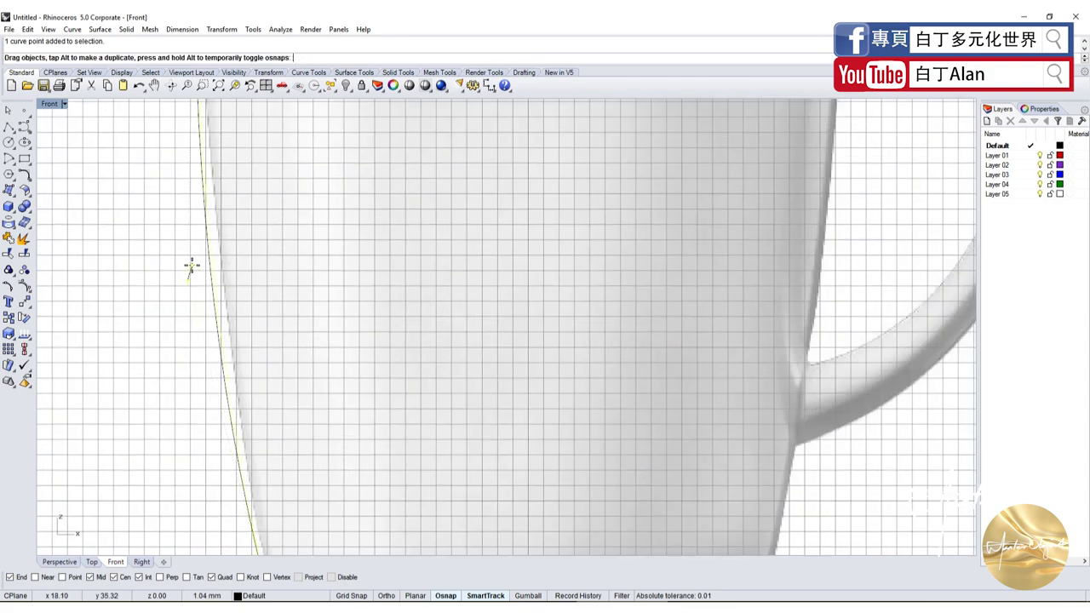
scroll(220, 340, "down", 5)
scroll(221, 384, "up", 3)
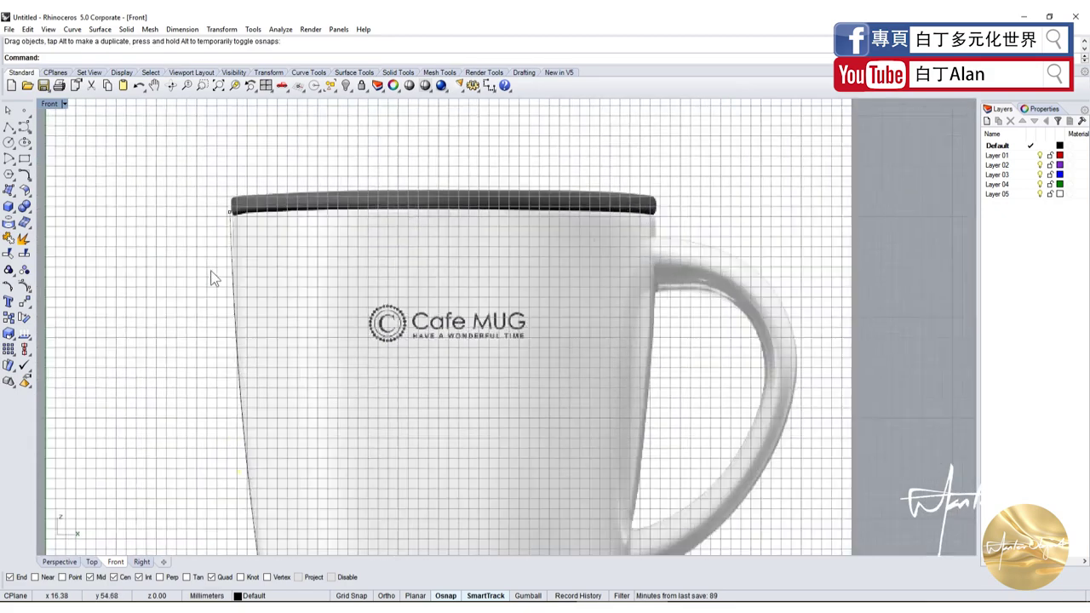
scroll(217, 256, "up", 3)
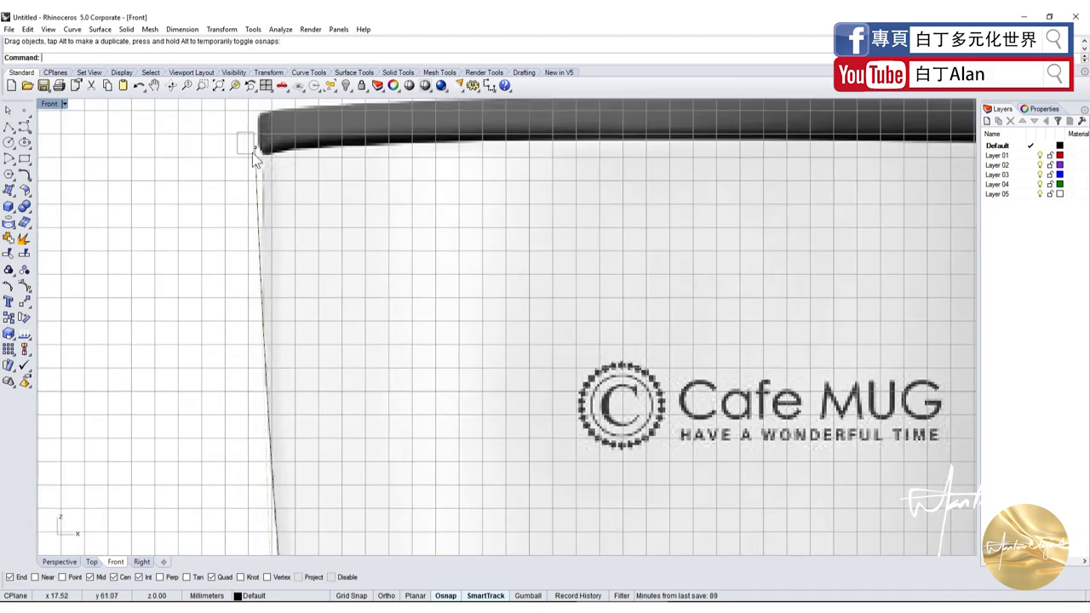
left_click_drag(253, 150, 257, 154)
scroll(246, 200, "down", 5)
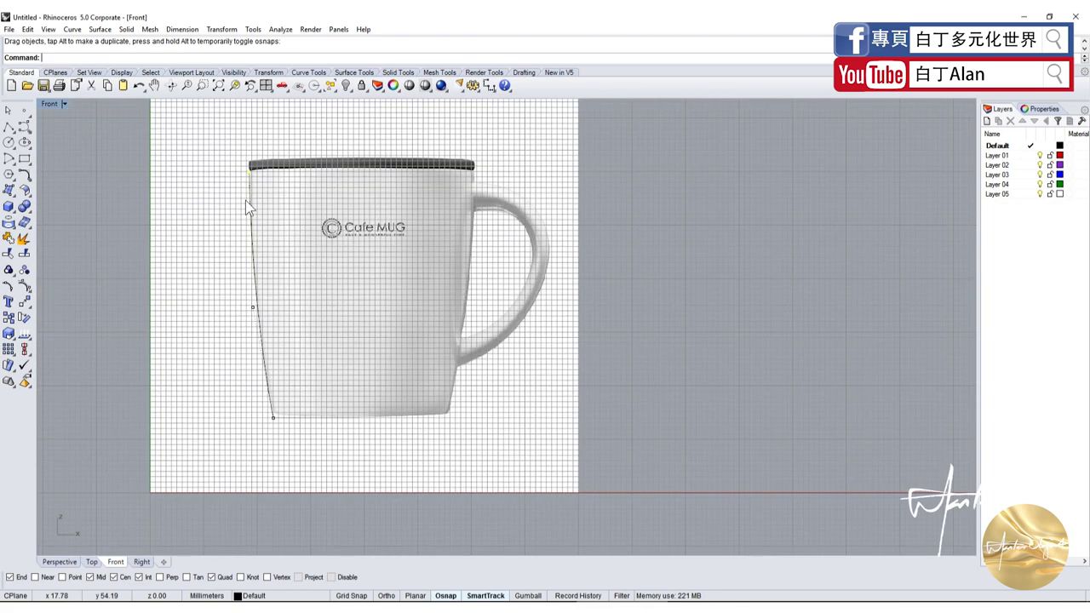
scroll(252, 341, "up", 4)
scroll(301, 502, "down", 5)
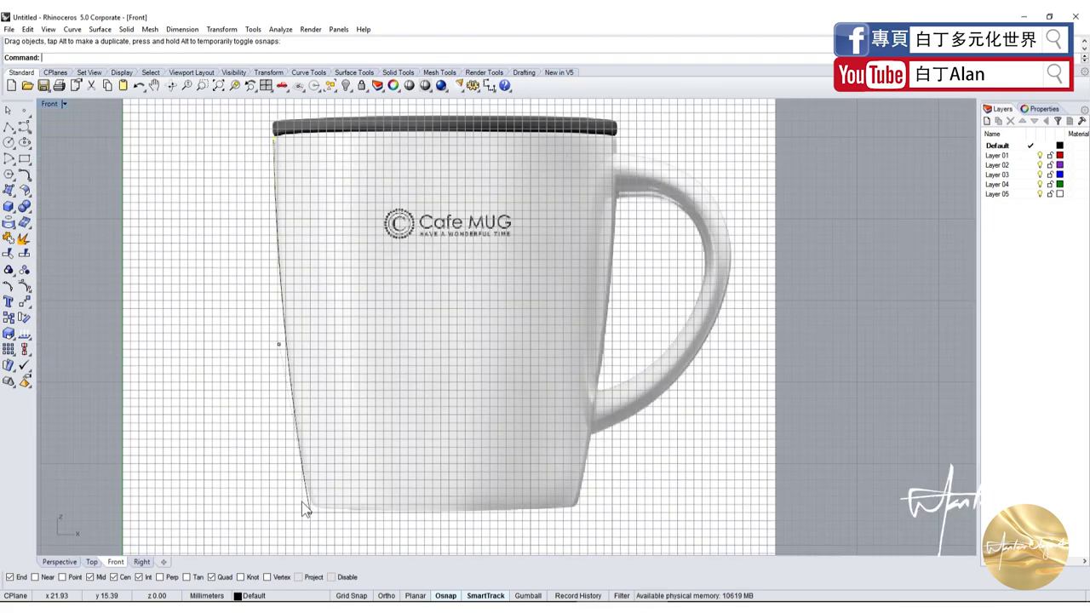
scroll(283, 214, "up", 3)
scroll(291, 316, "up", 3)
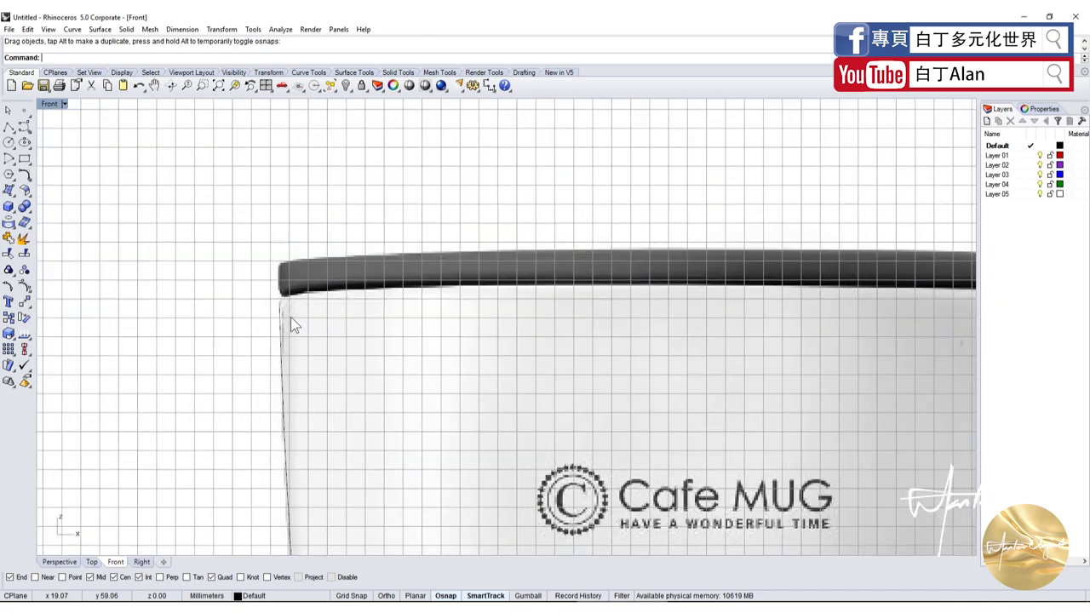
scroll(290, 316, "up", 2)
left_click(24, 126)
scroll(146, 209, "down", 3)
scroll(190, 263, "down", 2)
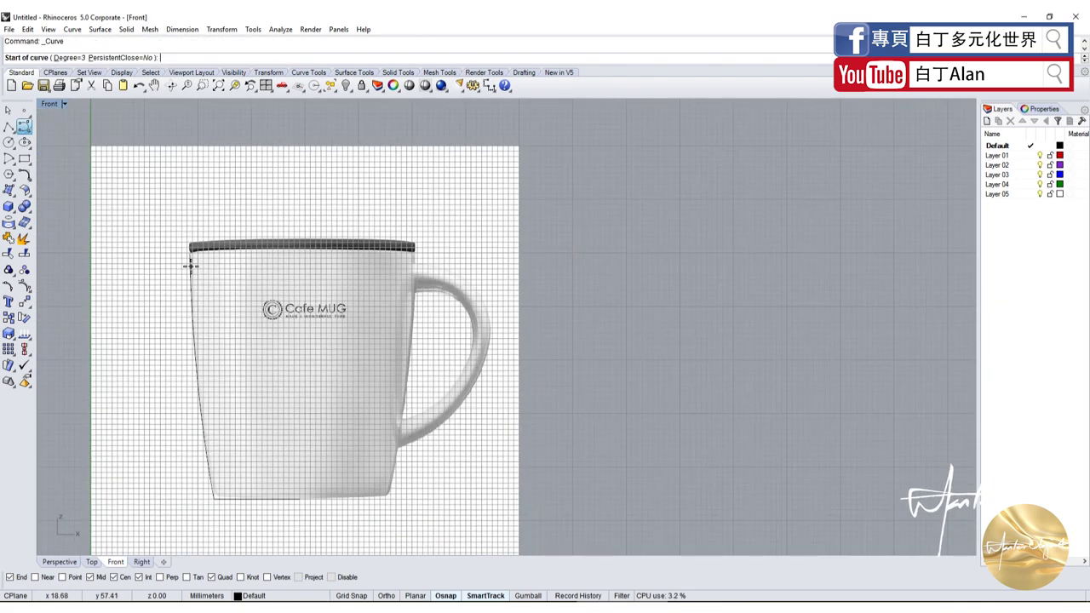
scroll(248, 516, "up", 3)
scroll(249, 514, "up", 2)
scroll(250, 514, "down", 3)
scroll(195, 274, "up", 3)
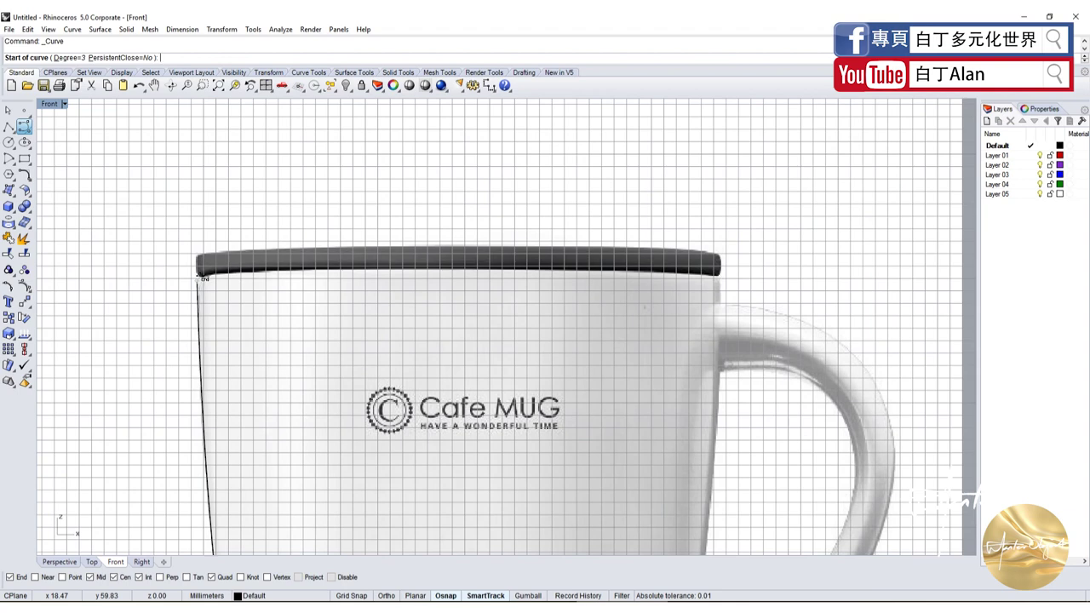
scroll(201, 276, "up", 3)
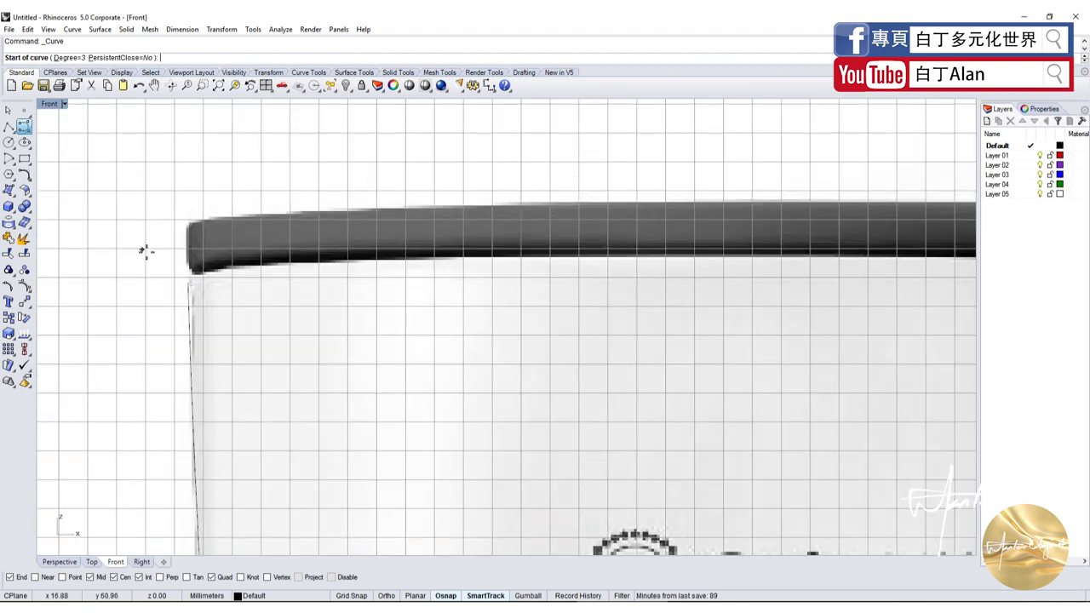
left_click(183, 274)
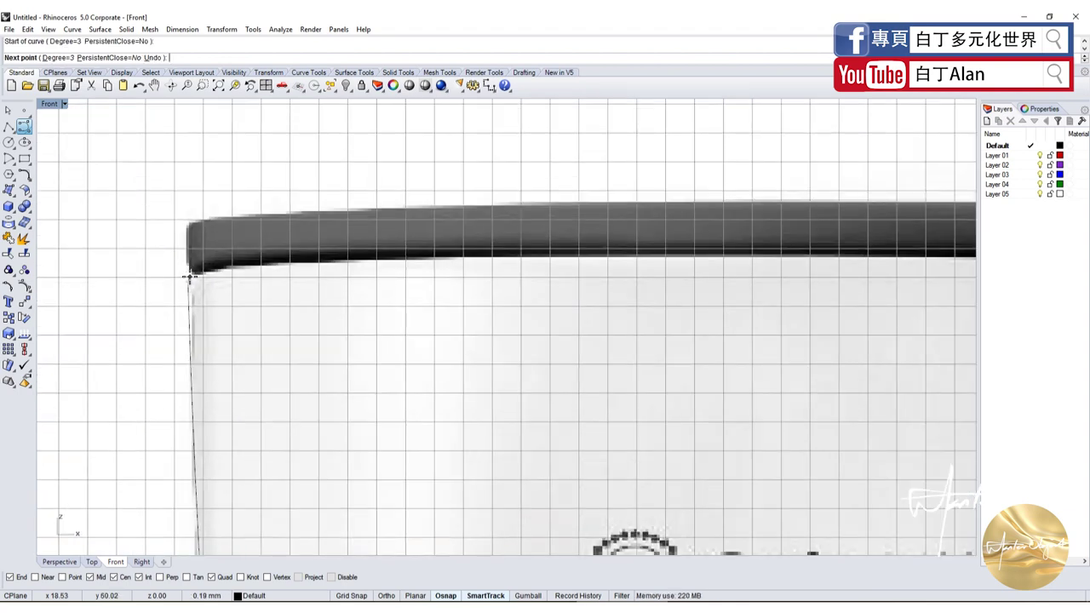
key("Return")
left_click(188, 310)
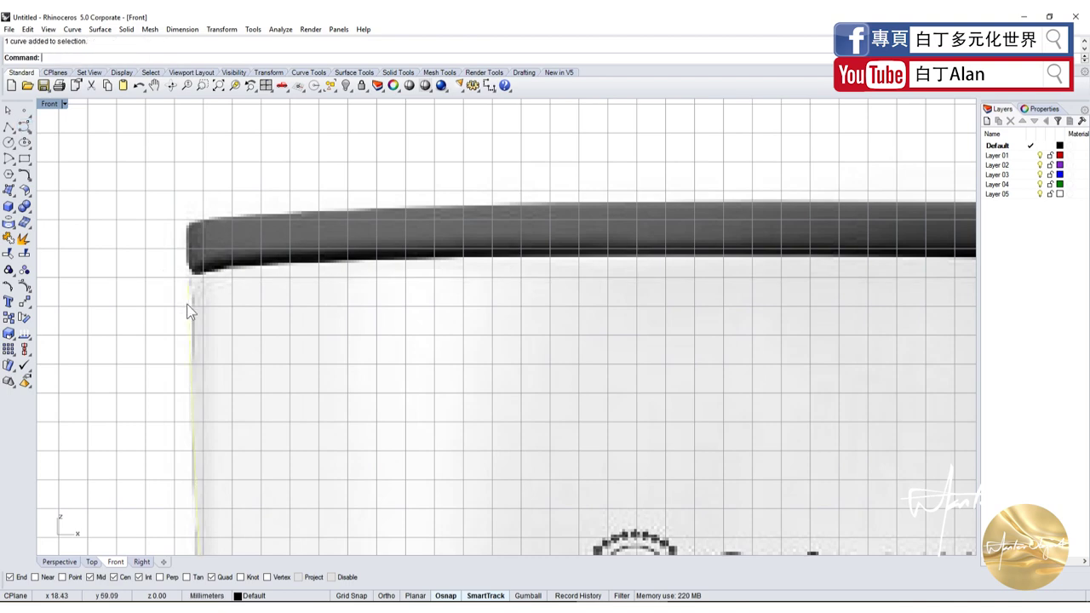
key("F10")
scroll(182, 328, "down", 3)
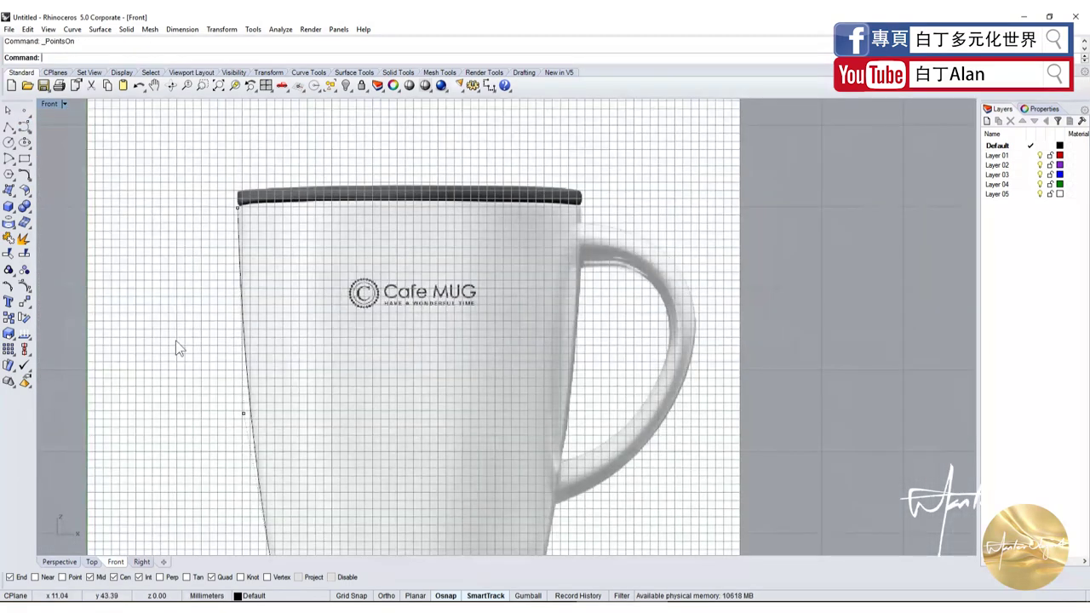
mouse_move(175, 341)
left_mouse_down()
mouse_move(252, 419)
mouse_move(234, 208)
left_mouse_up()
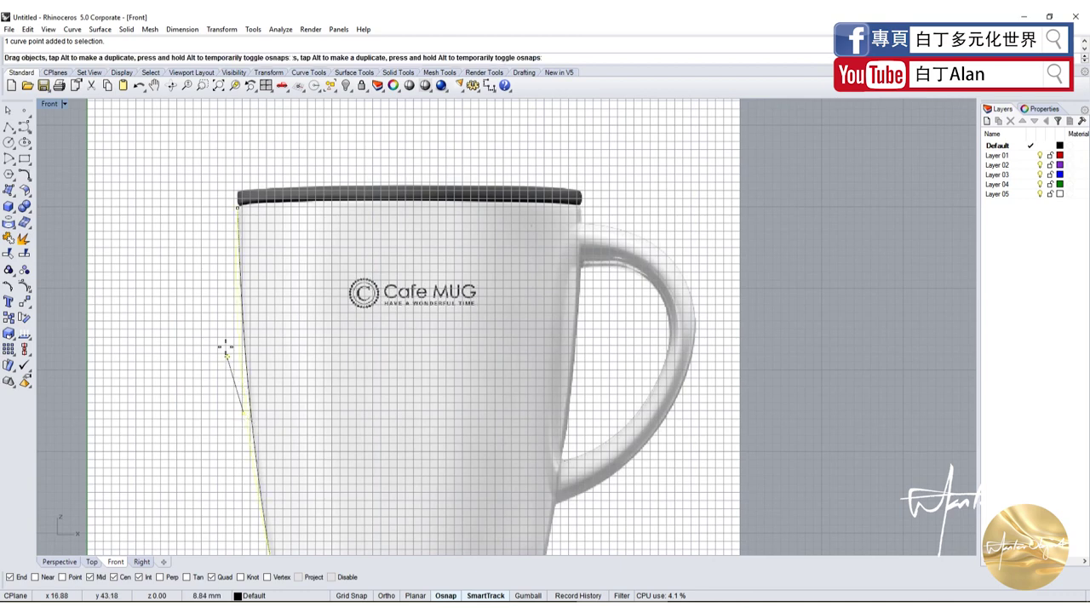
key("Escape")
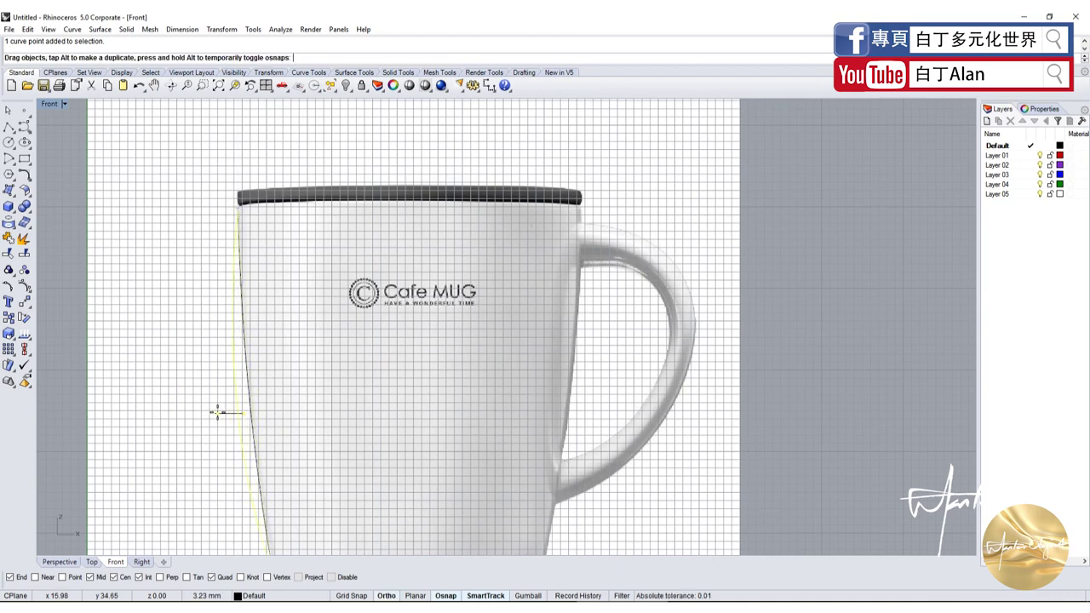
key("Escape")
scroll(218, 411, "up", 3)
scroll(224, 439, "down", 5)
scroll(237, 403, "up", 4)
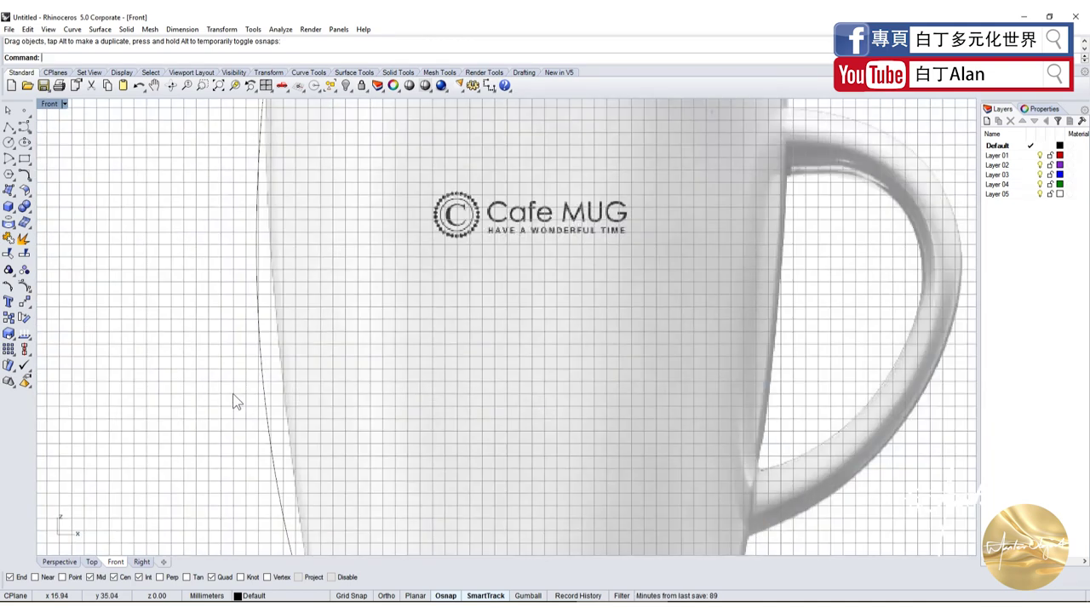
scroll(311, 396, "down", 6)
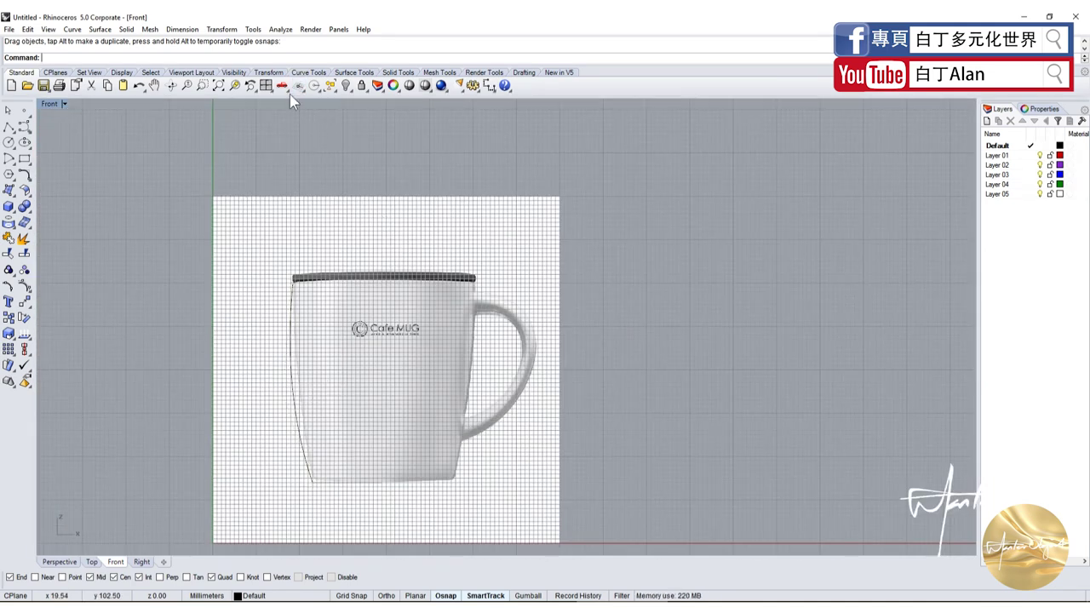
Remove the mug background image and maximize the Front viewport again.
left_click(268, 88)
left_click(282, 149)
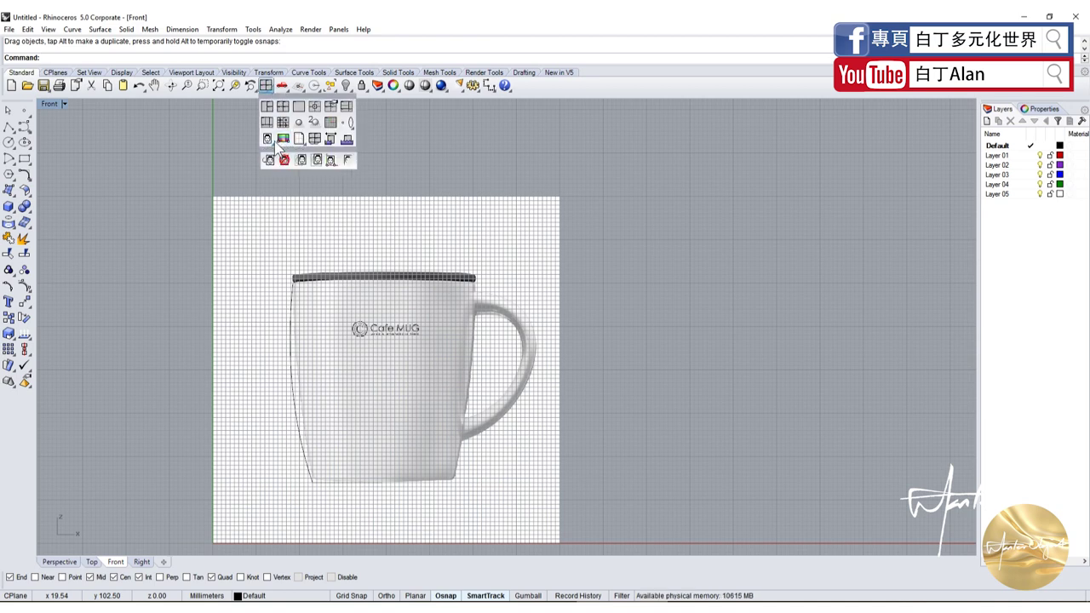
left_click(283, 160)
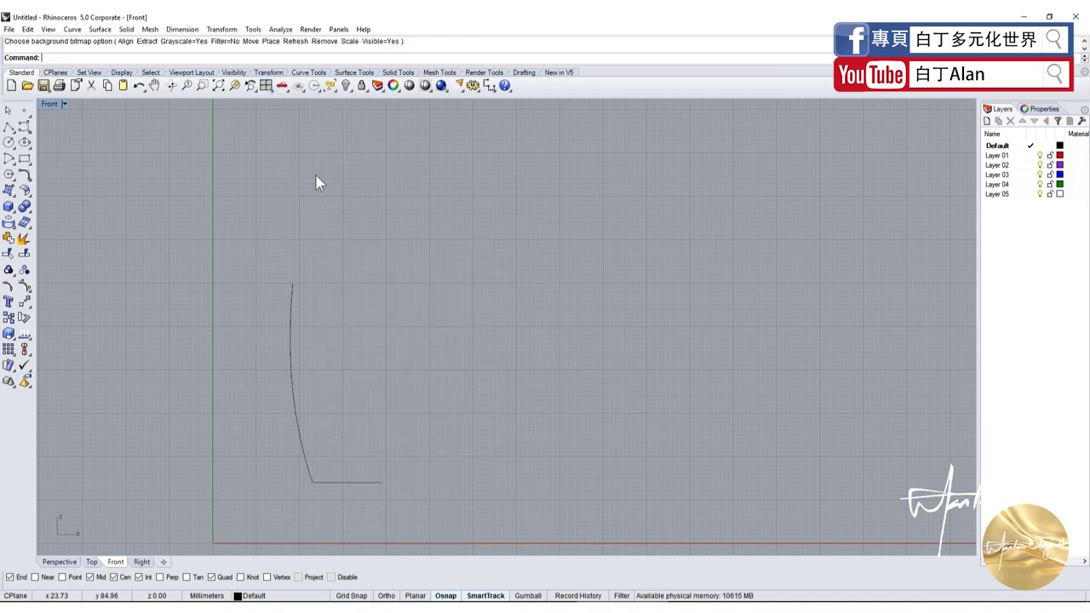
scroll(298, 355, "up", 3)
scroll(253, 278, "down", 3)
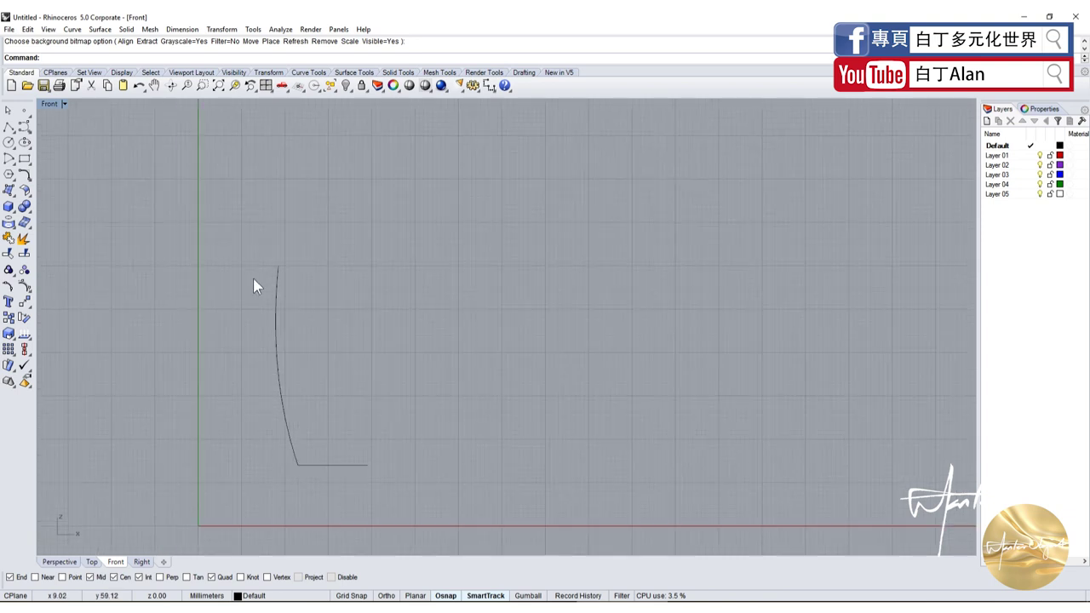
double_click(42, 101)
scroll(214, 451, "up", 3)
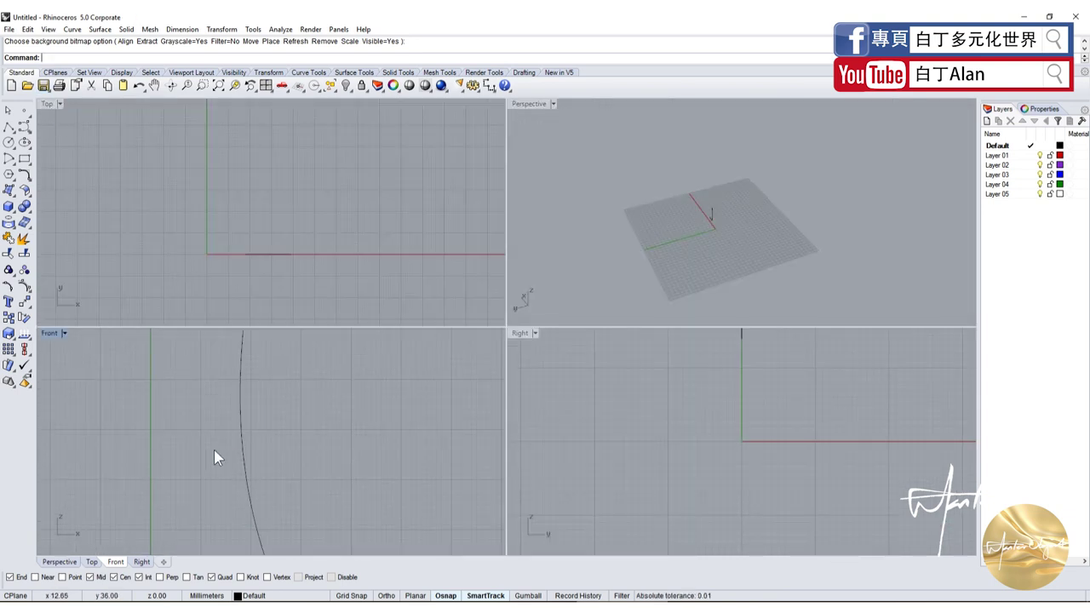
double_click(40, 335)
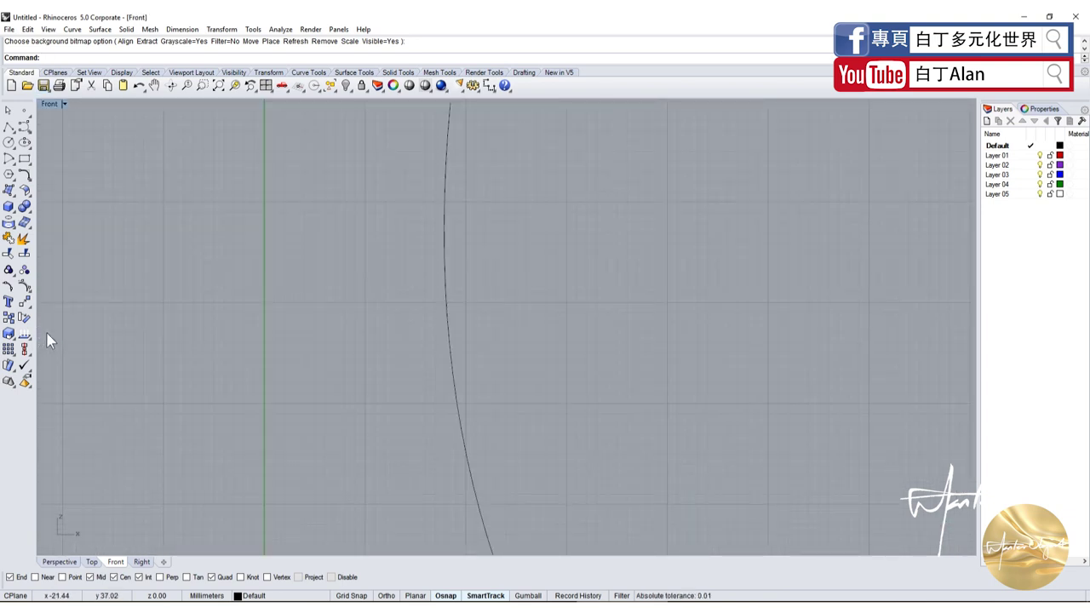
scroll(285, 328, "down", 3)
Show the side curve's control points and drag the middle point to reshape its bend.
key("F10")
left_click(372, 305)
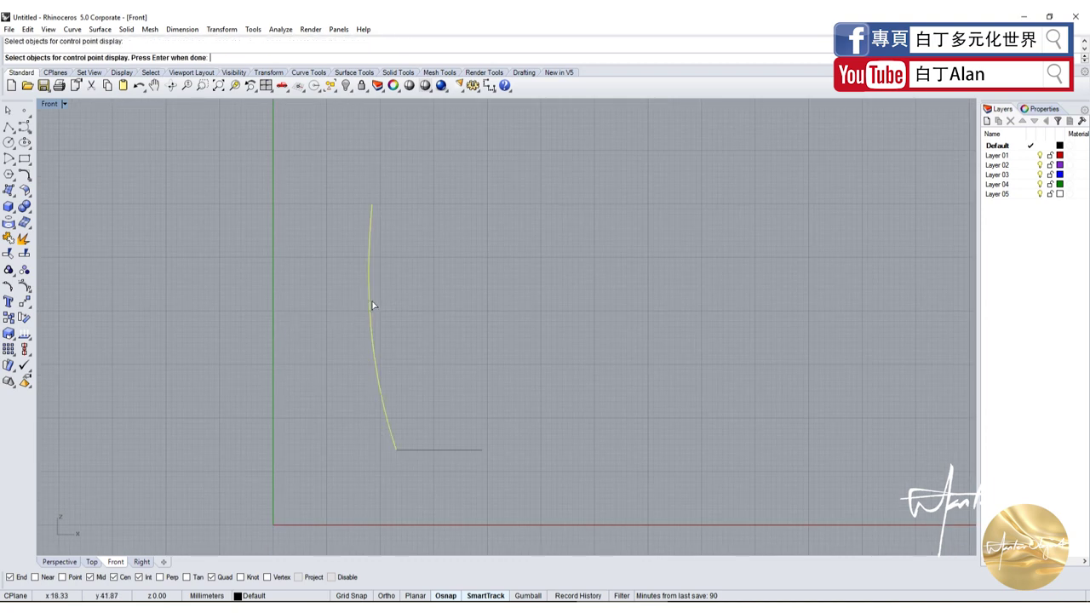
key("F10")
left_click(371, 332)
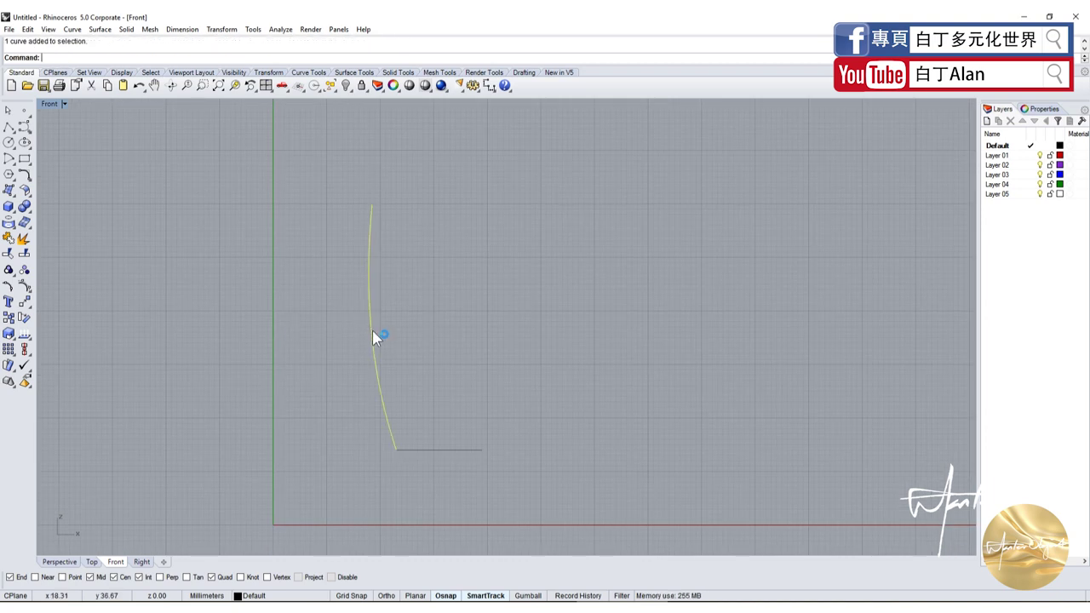
key("F10")
left_click(359, 339)
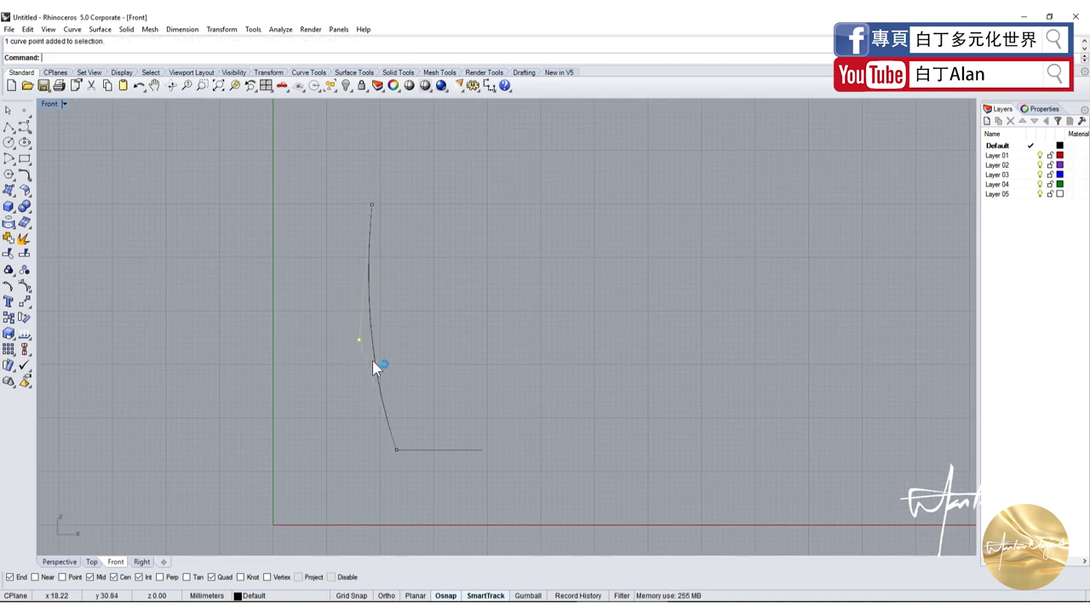
left_click_drag(359, 341, 372, 316)
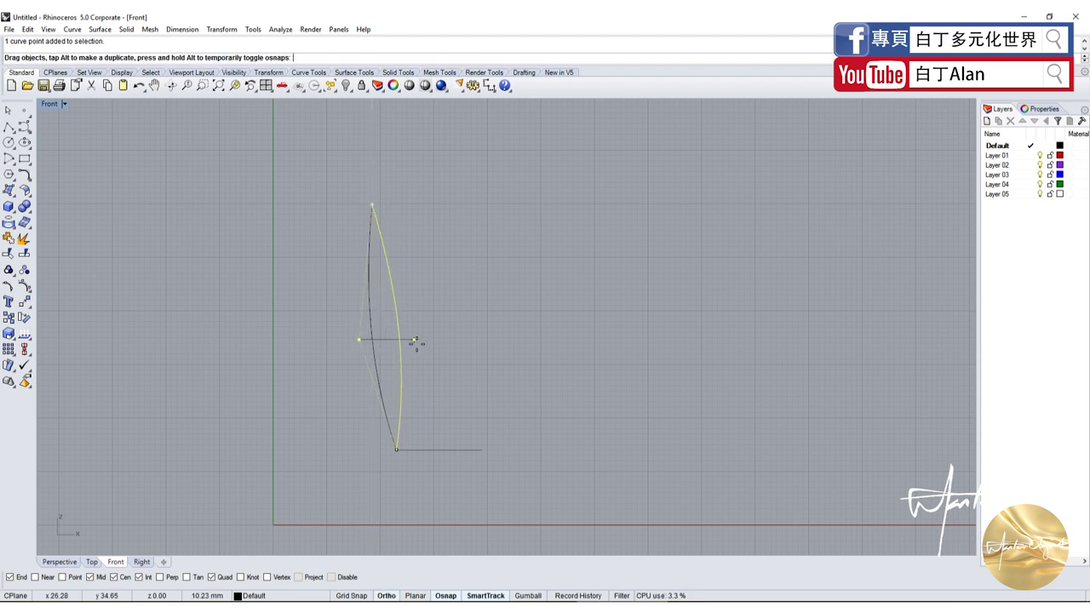
left_click_drag(371, 316, 434, 342)
left_click_drag(371, 205, 371, 339)
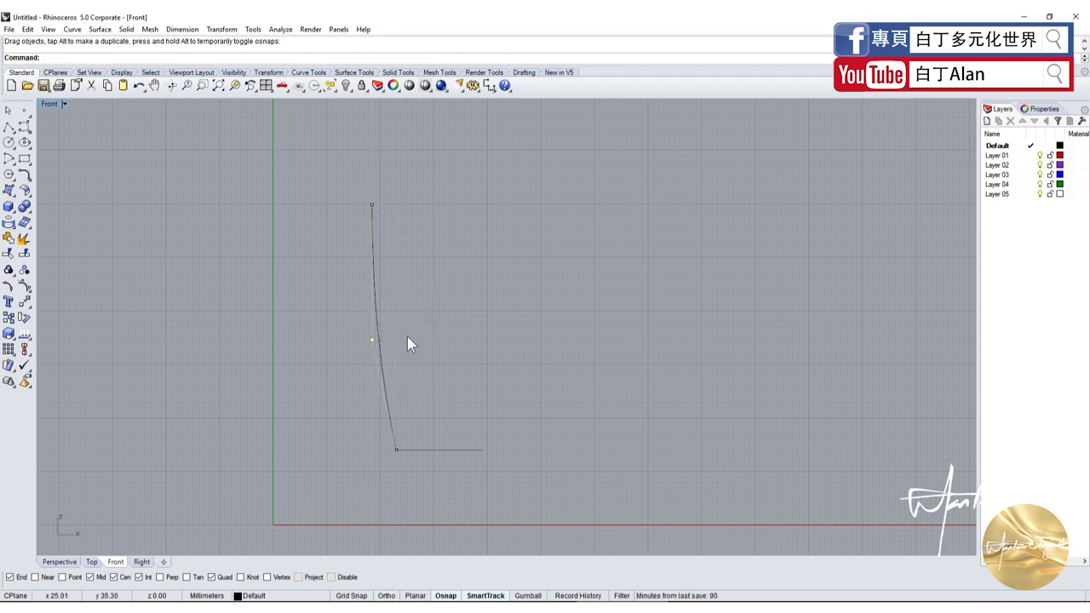
Window-select both the side profile curve and the base line.
left_click(378, 323)
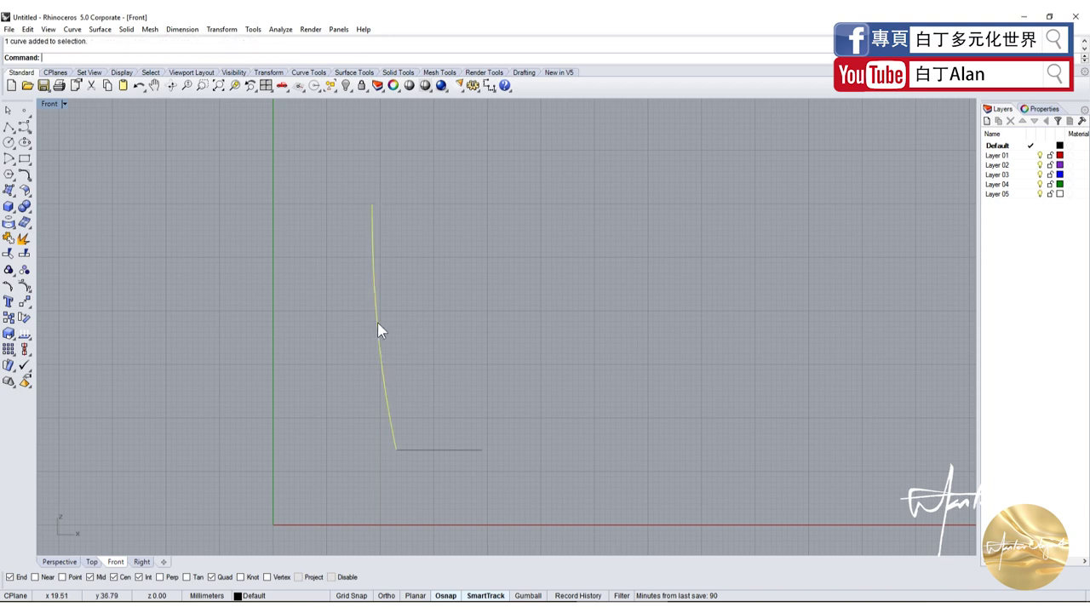
key("F10")
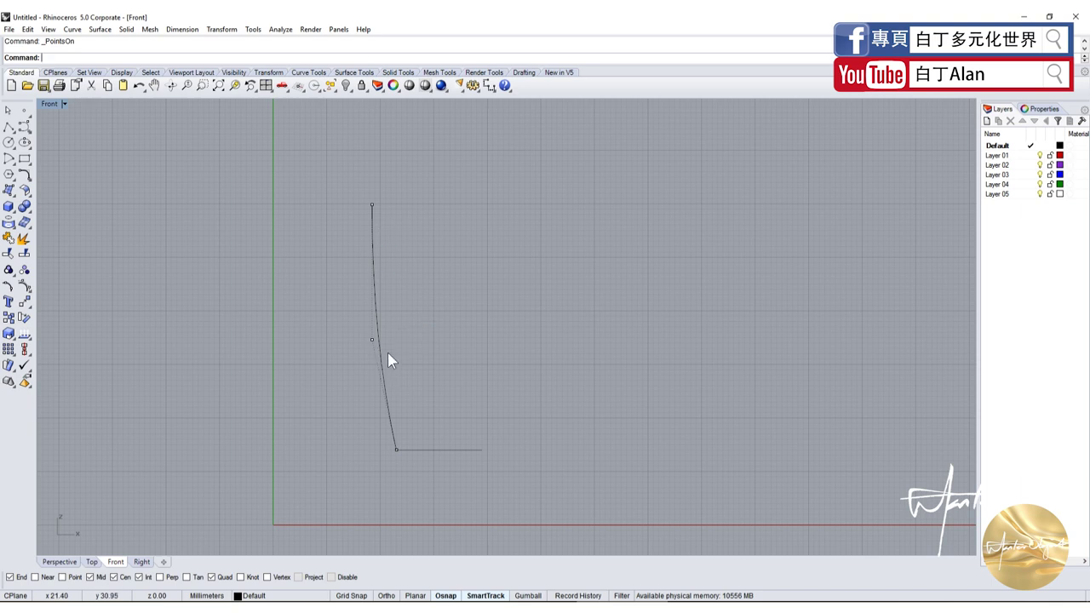
left_click_drag(440, 470, 372, 441)
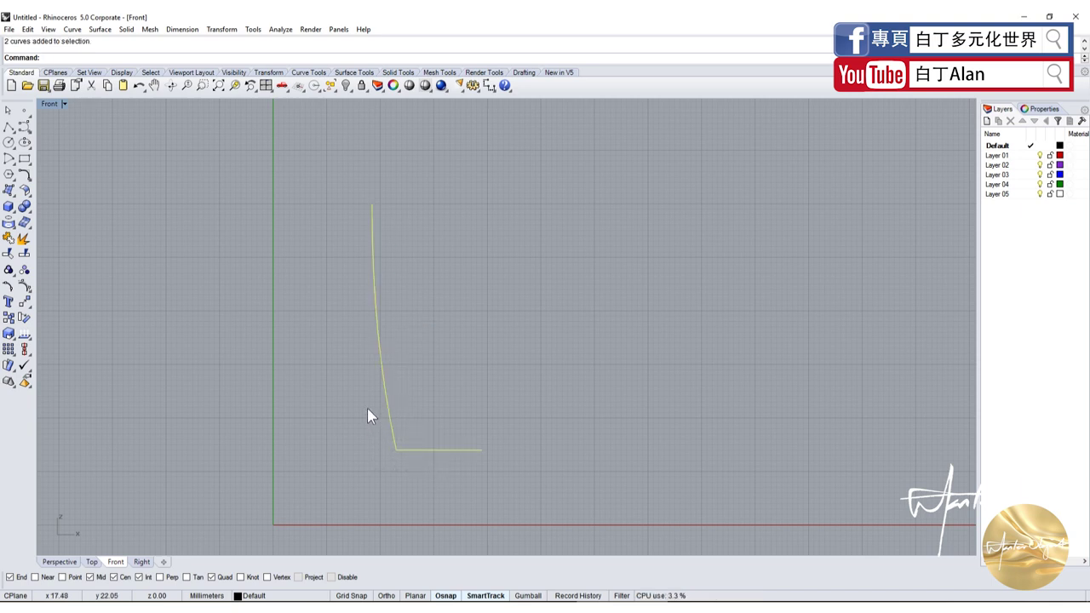
Draw a diameter circle starting at the side curve's top endpoint, extending to the right.
left_click(9, 142)
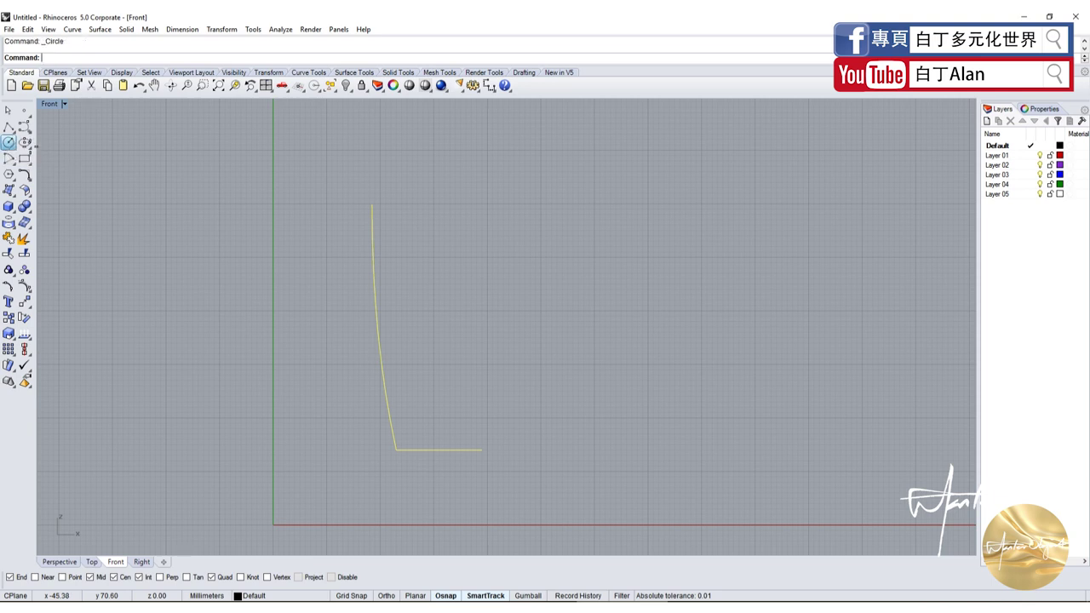
scroll(360, 221, "up", 5)
scroll(365, 236, "up", 1)
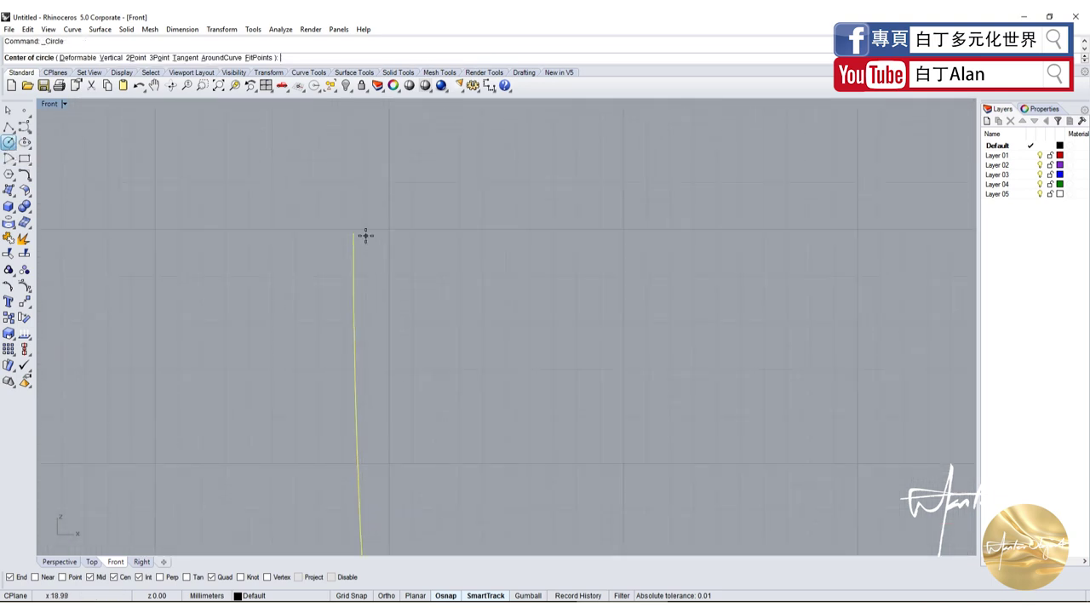
left_click(15, 149)
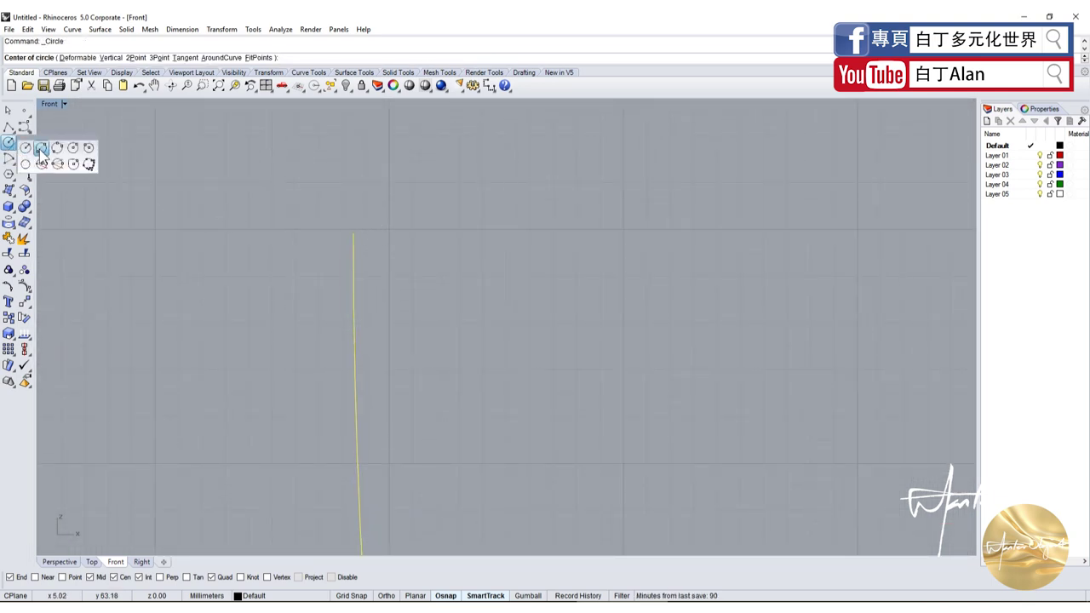
left_click(40, 149)
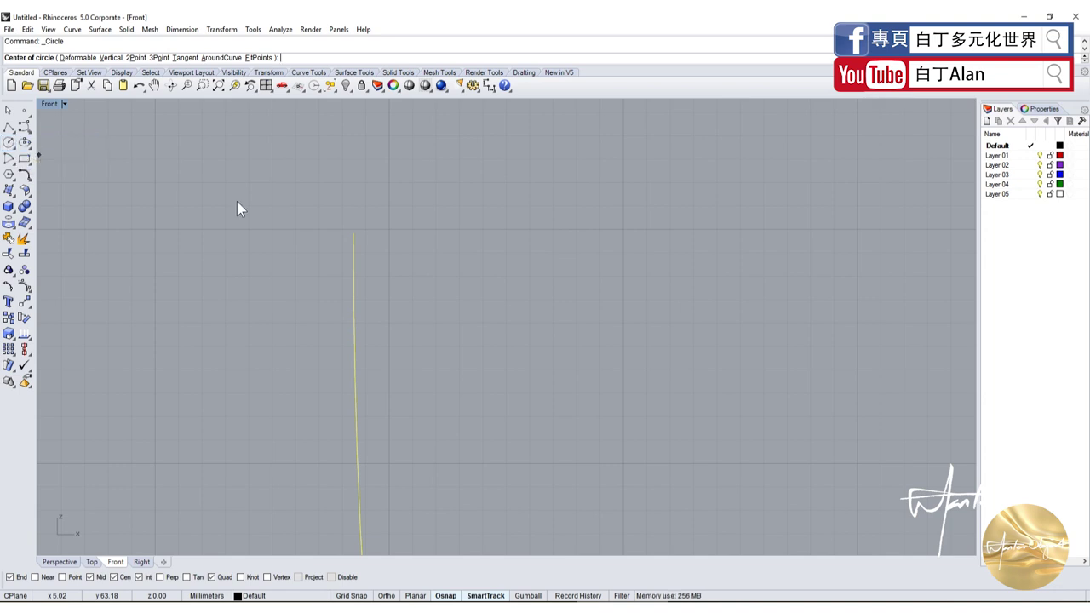
left_click(358, 236)
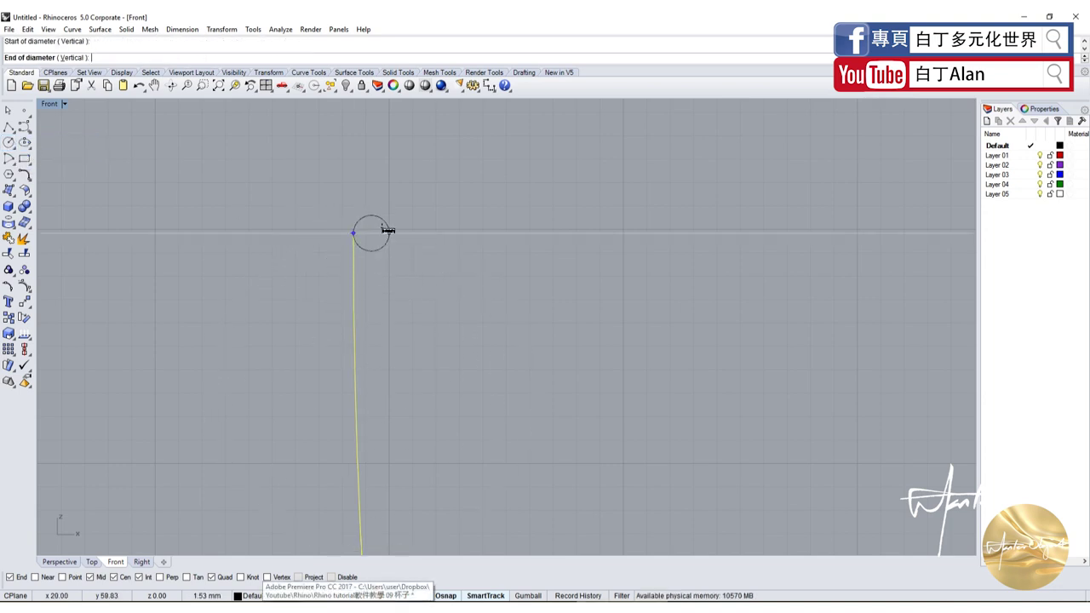
left_click(388, 230)
key("Escape")
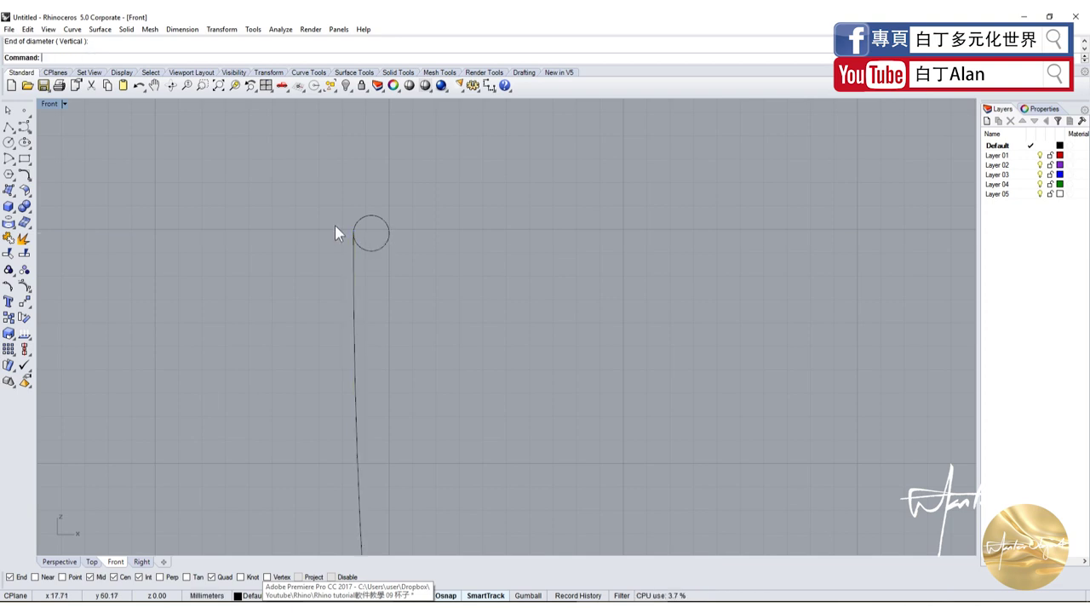
Start and cancel a copy of the side curve, then reselect the side curve.
scroll(291, 213, "down", 5)
left_click(311, 245)
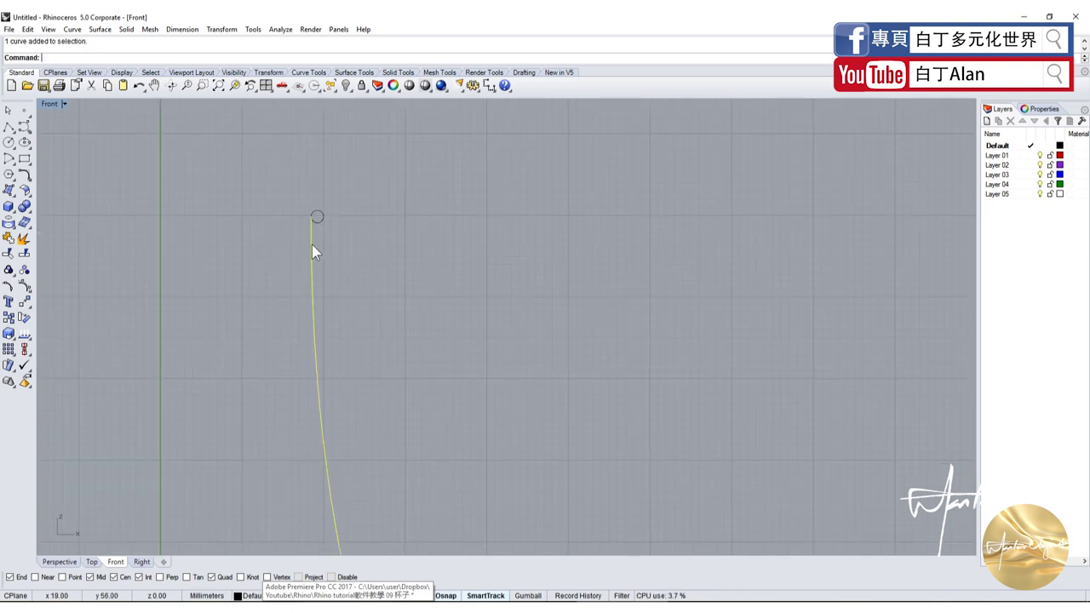
left_click(8, 333)
key("Escape")
scroll(298, 253, "up", 2)
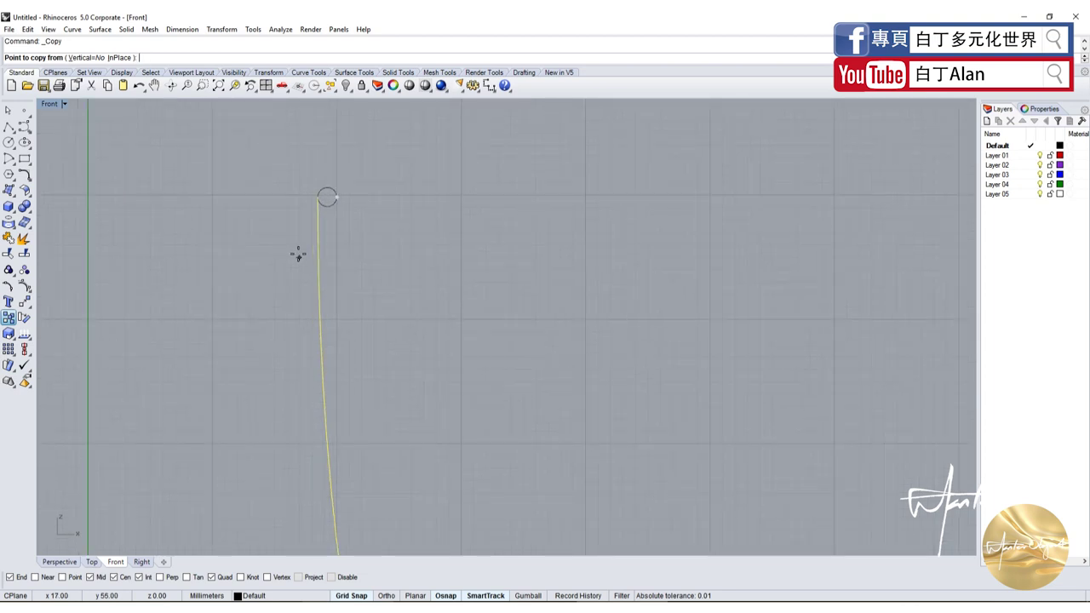
scroll(302, 246, "up", 1)
scroll(326, 193, "up", 3)
left_click(323, 193)
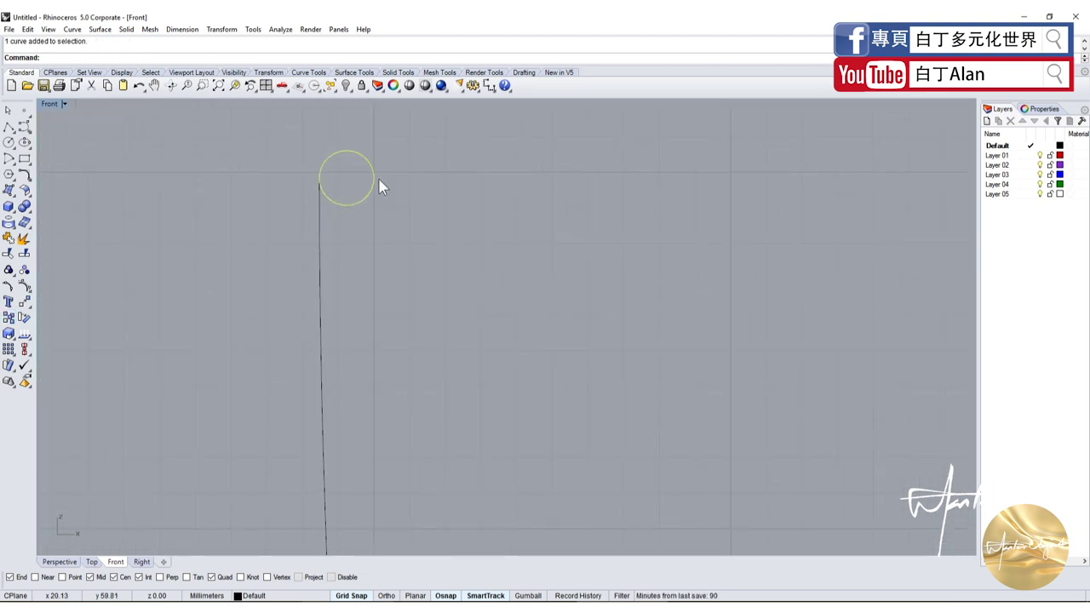
scroll(353, 200, "down", 1)
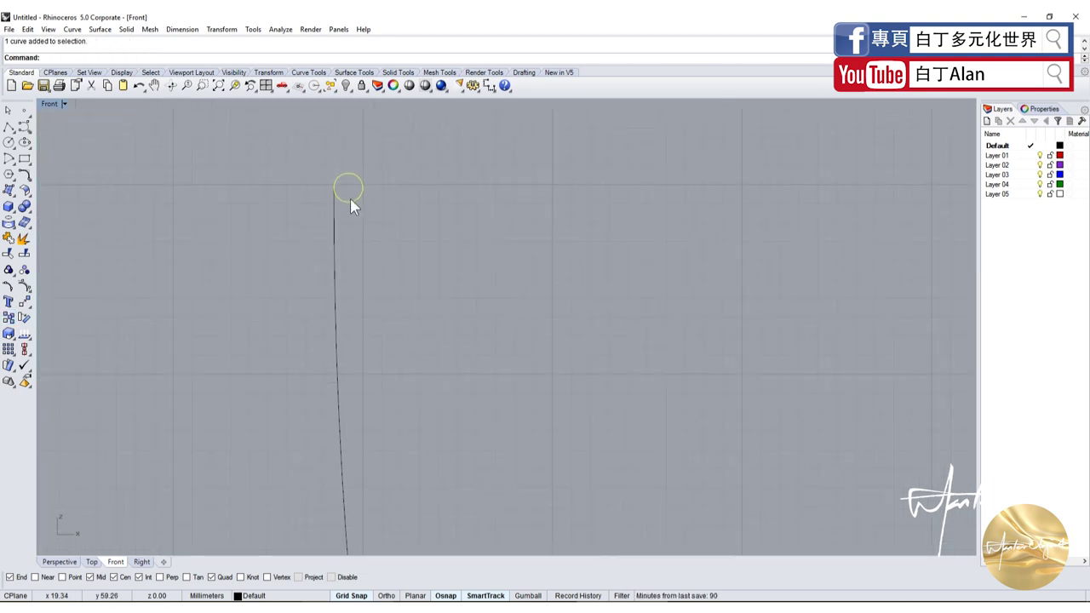
scroll(356, 194, "up", 2)
scroll(340, 210, "down", 2)
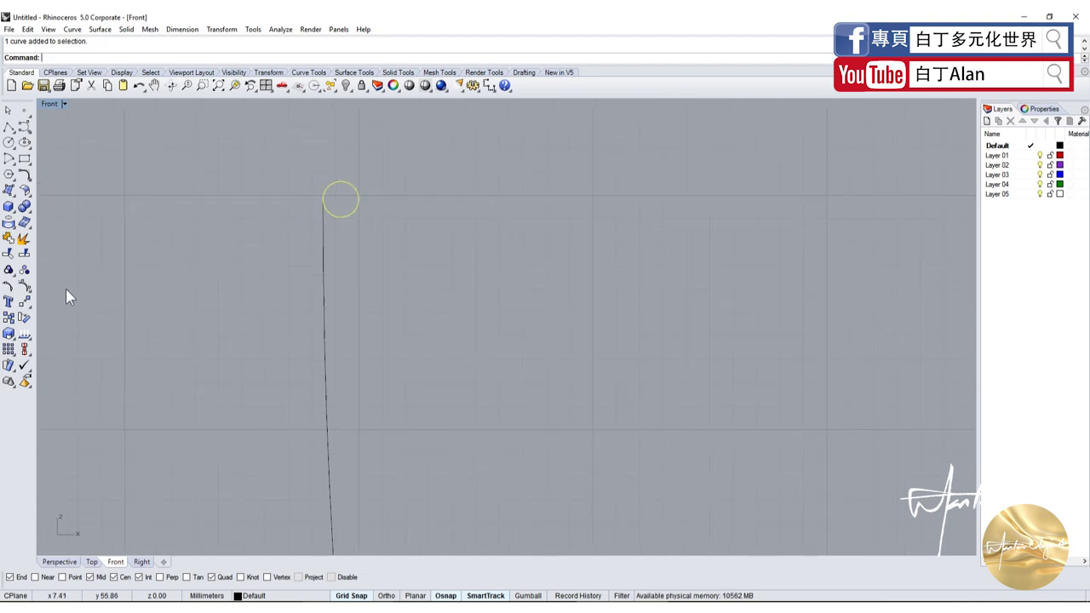
left_click(324, 240)
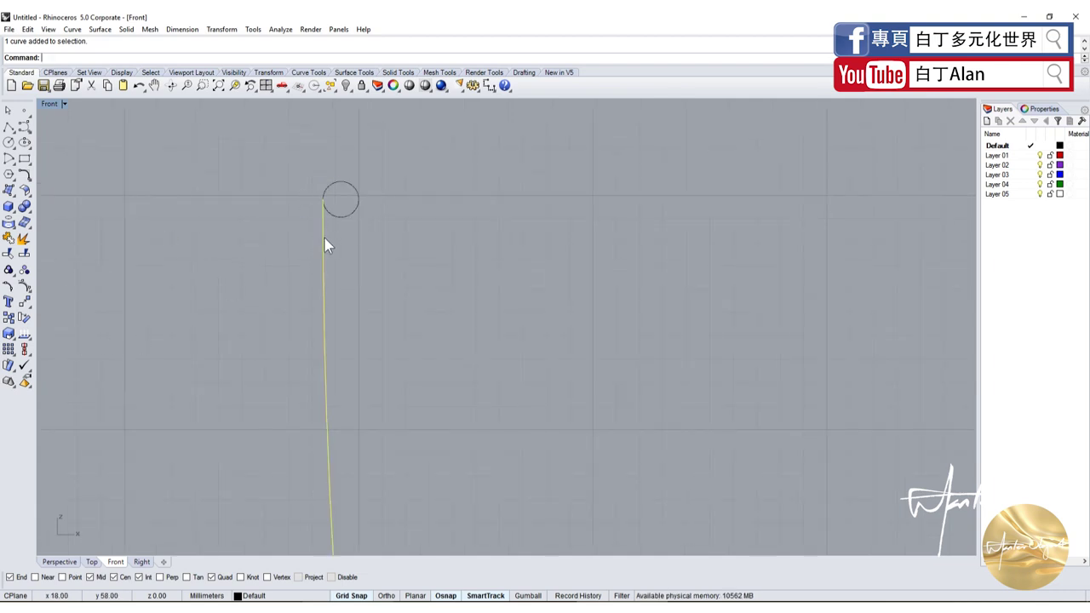
Copy the side curve from its top end to the circle's right edge.
left_click(10, 320)
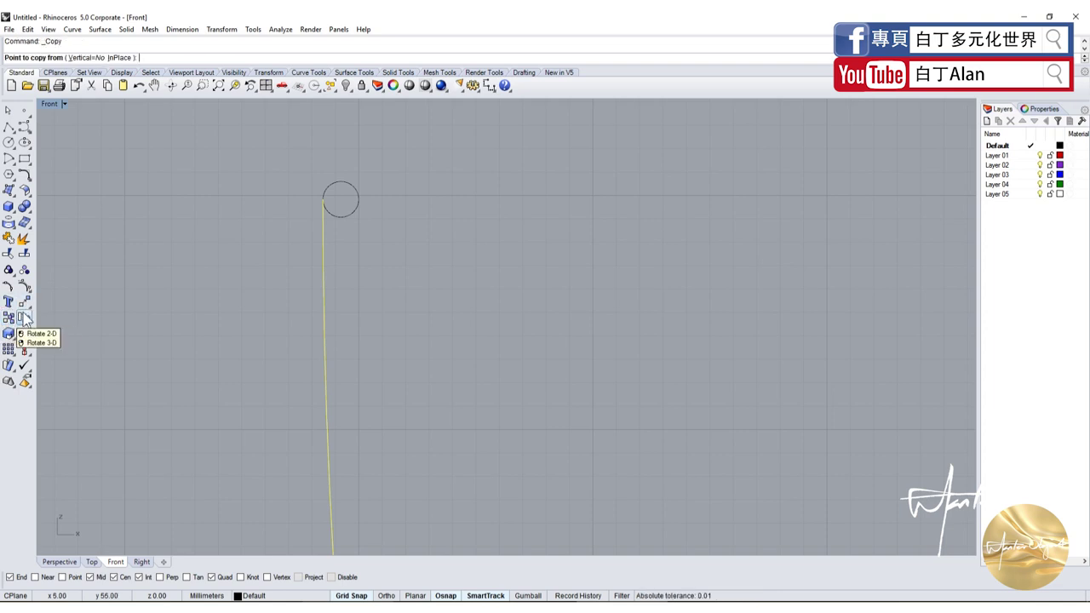
left_click(323, 199)
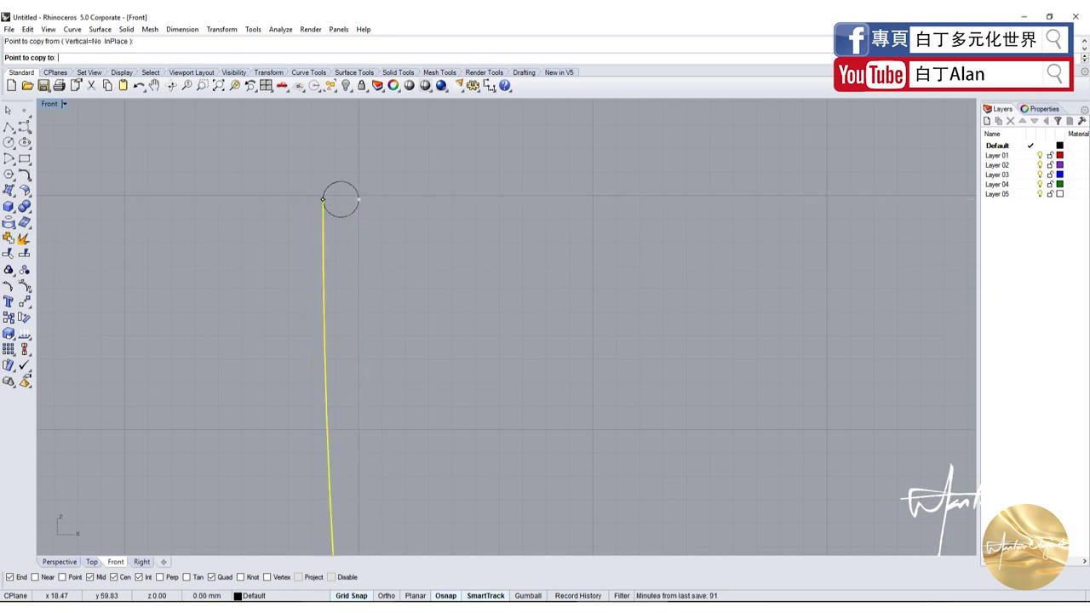
left_click(358, 199)
key("Return")
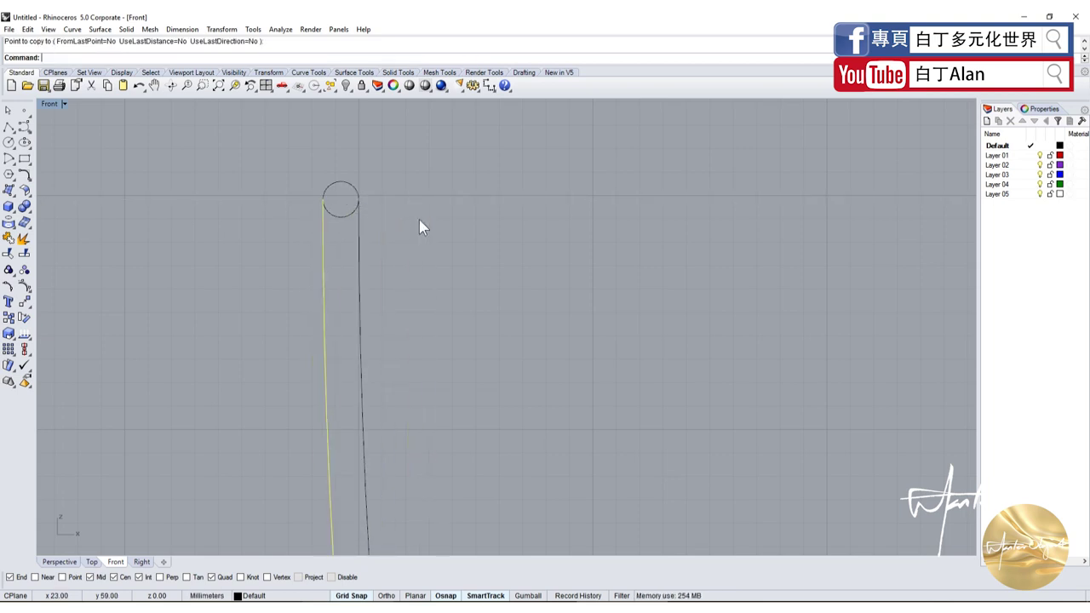
scroll(400, 264, "down", 3)
scroll(397, 349, "up", 4)
Copy the flat base line to sit slightly above the original.
left_click(423, 439)
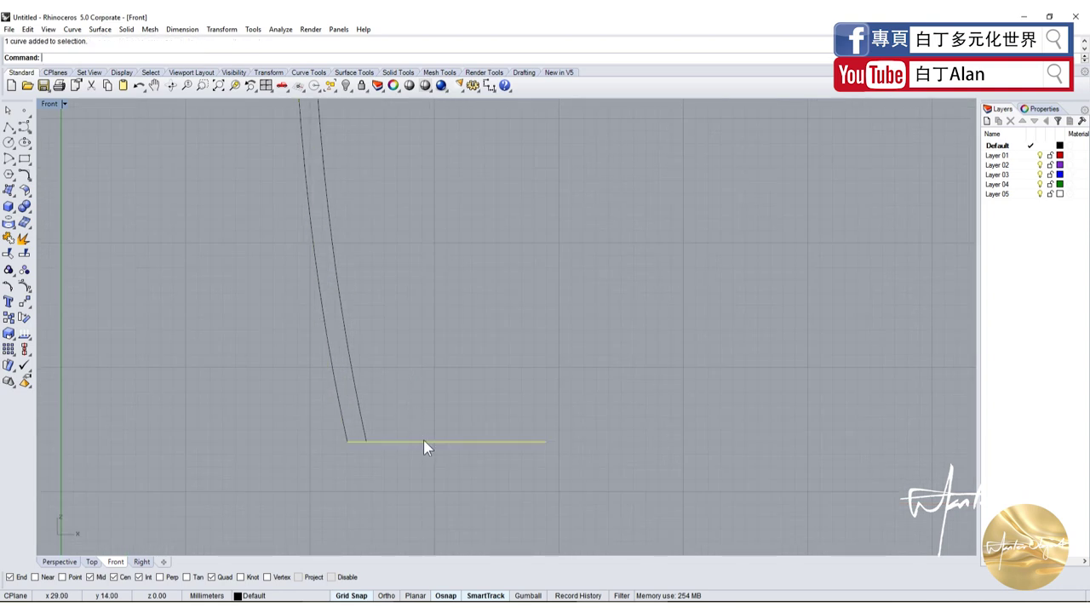
key("Return")
left_click(548, 441)
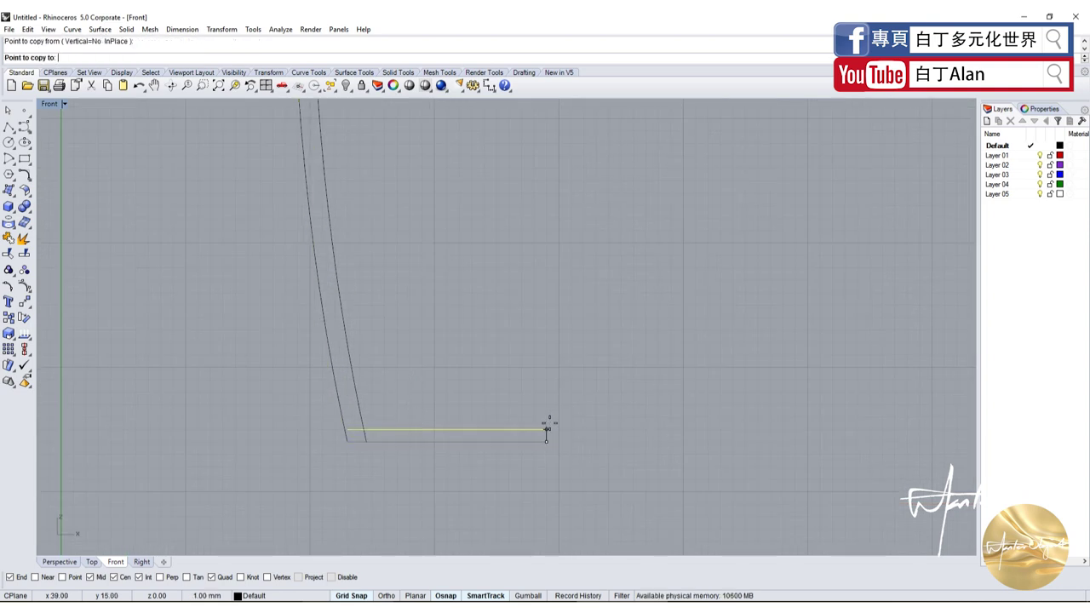
left_click(548, 430)
key("Return")
scroll(429, 426, "up", 4)
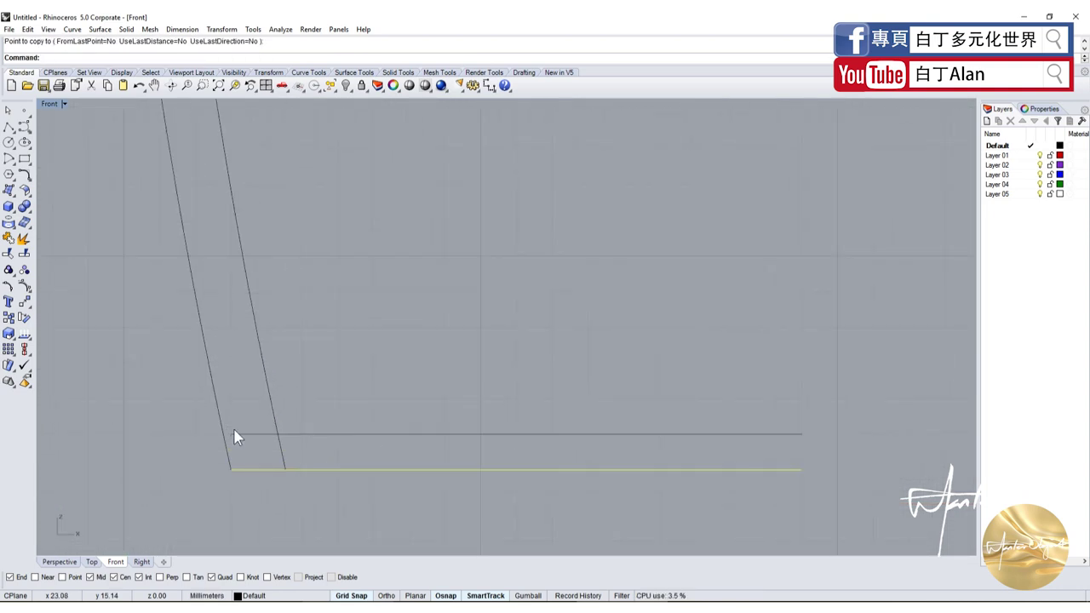
Split the upper horizontal line at the right slanted line and delete the short leftover.
left_click(253, 435)
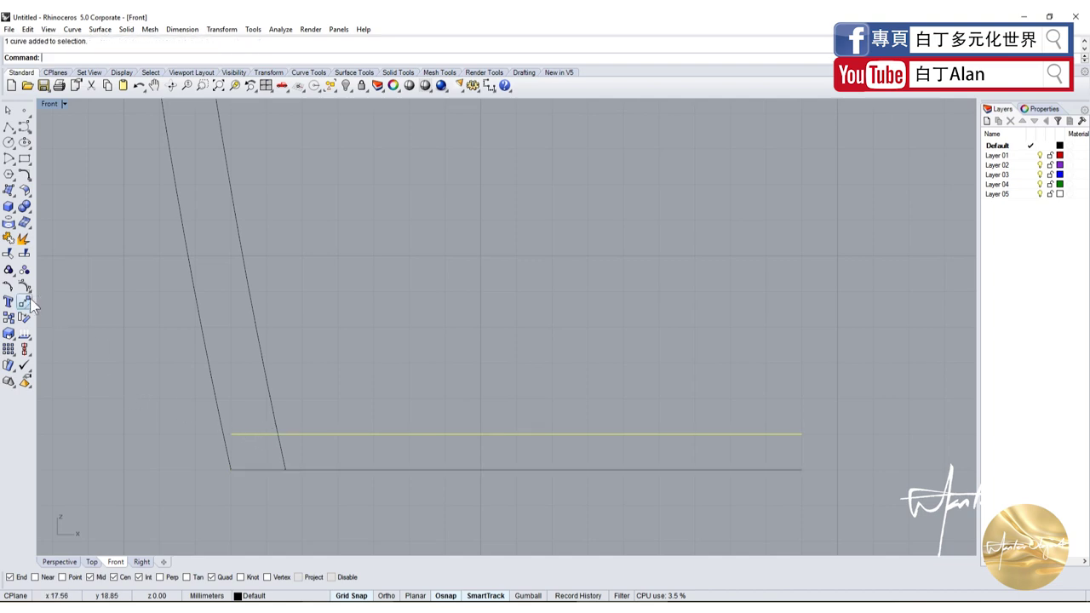
left_click(25, 257)
left_click(274, 421)
key("Return")
left_click(266, 434)
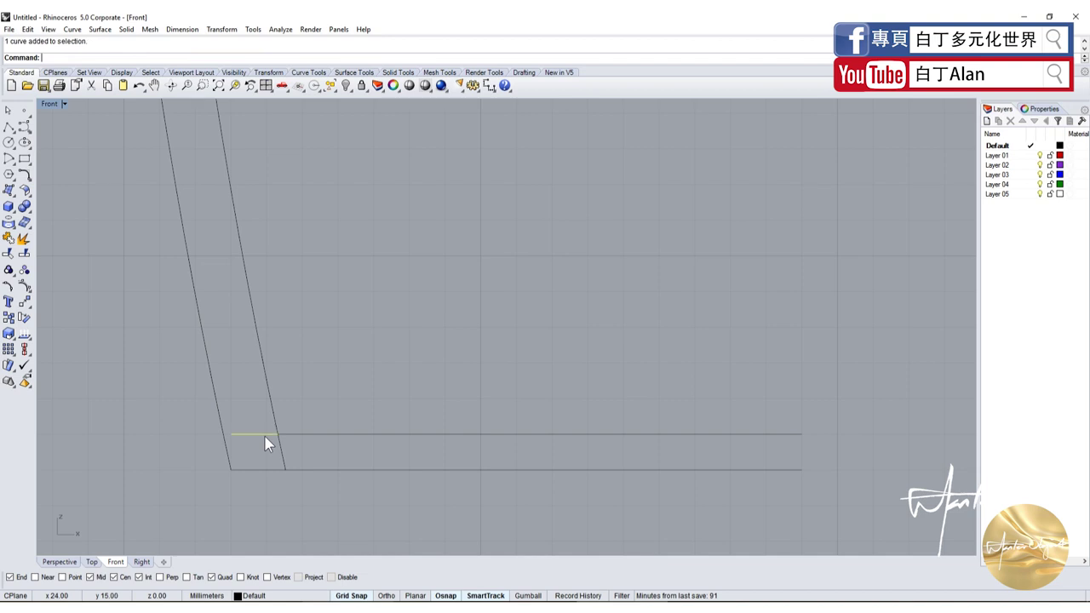
key("Delete")
Split the slanted line at the upper horizontal line and delete its lower piece.
left_click(275, 417)
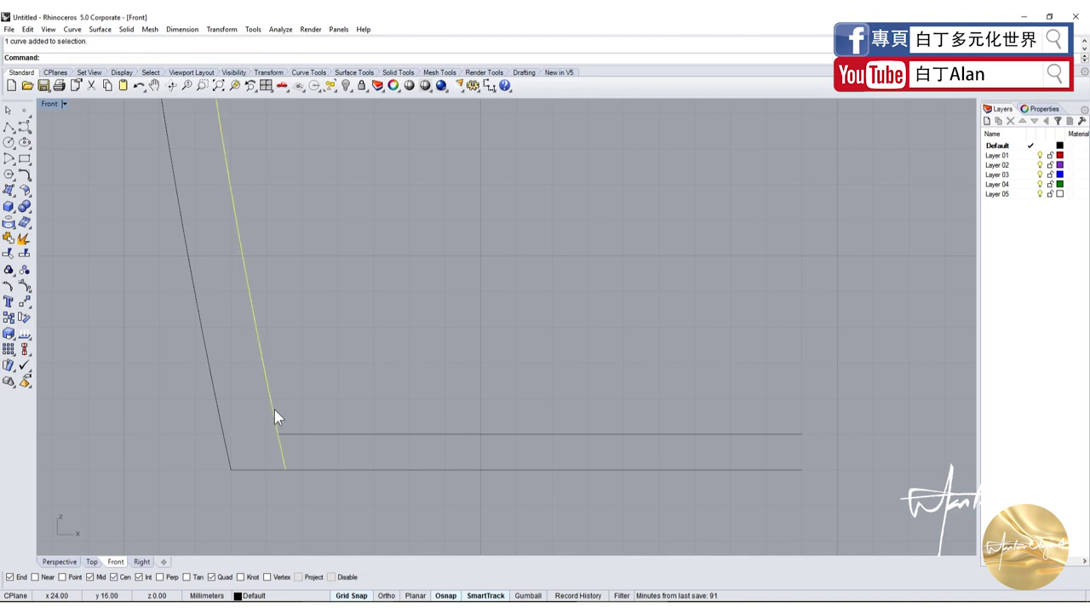
key("Return")
left_click(289, 434)
key("Return")
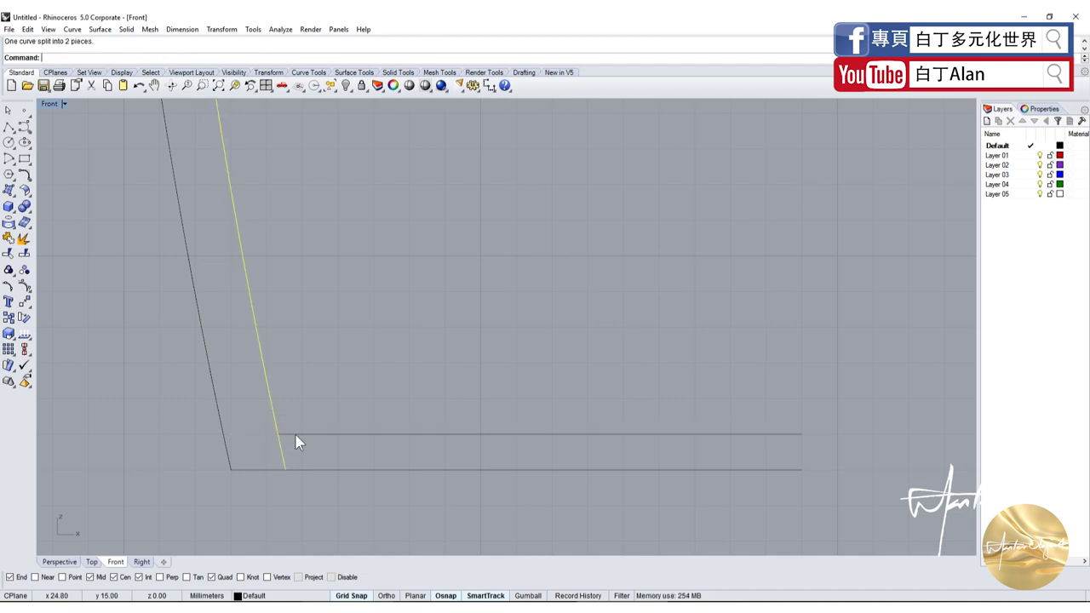
key("Delete")
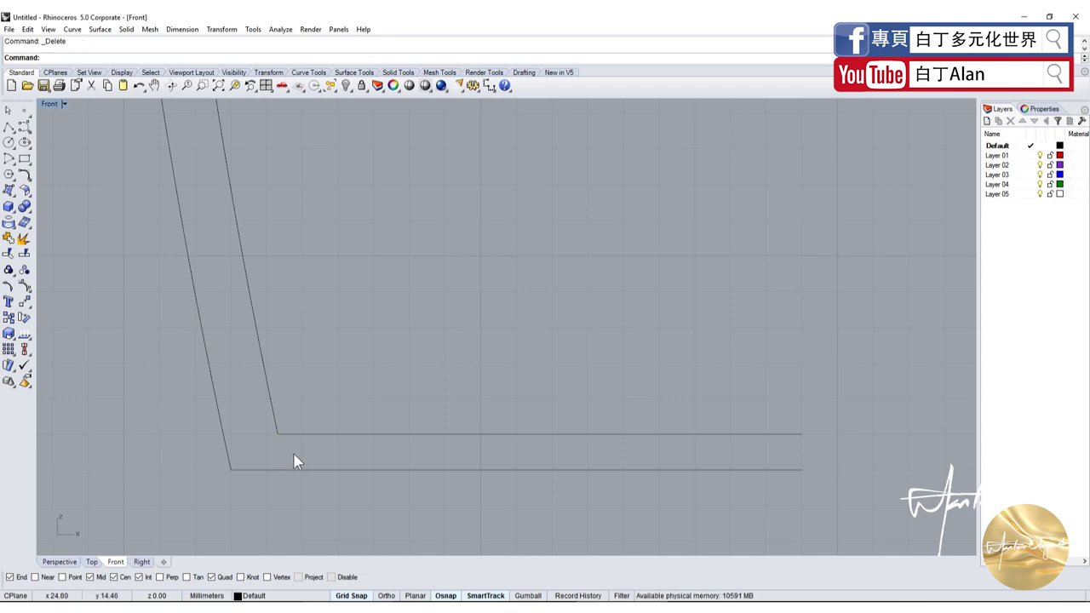
Split the wall curve with the right wall curve, delete the small top arc, and select the remaining curves.
scroll(341, 476, "down", 5)
left_click_drag(262, 267, 264, 269)
key("Escape")
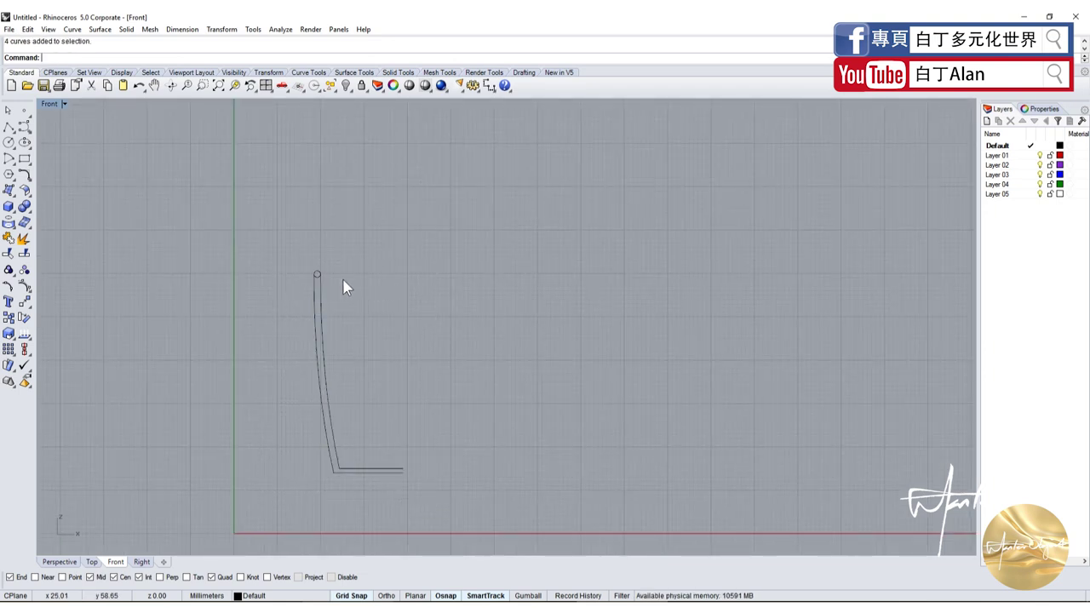
scroll(294, 285, "up", 5)
key("Return")
left_click(290, 289)
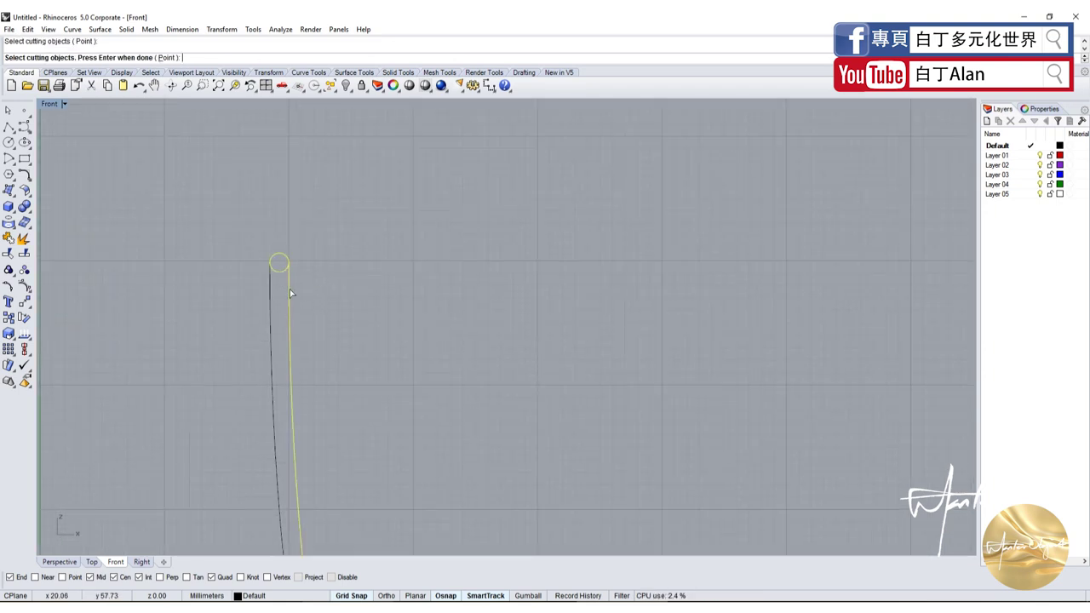
key("Return")
key("Return")
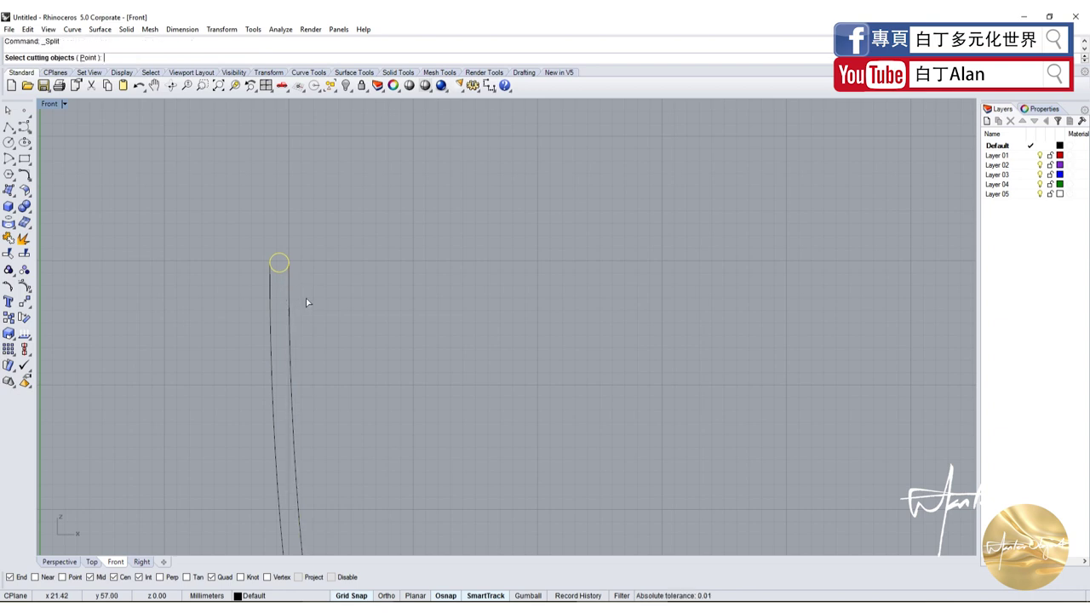
left_click(288, 297)
key("Return")
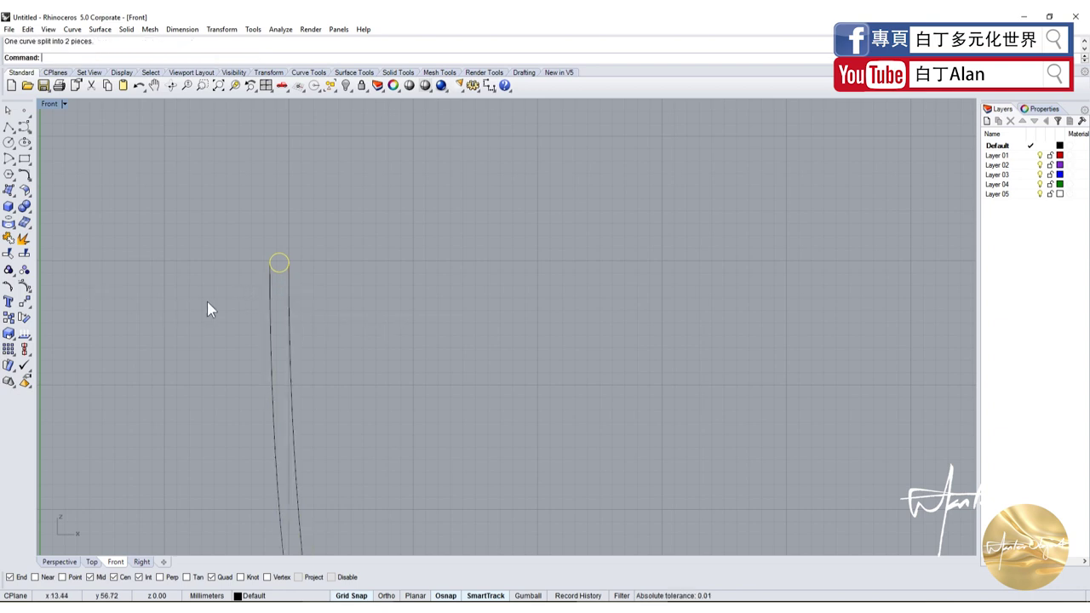
left_click(279, 270)
key("Delete")
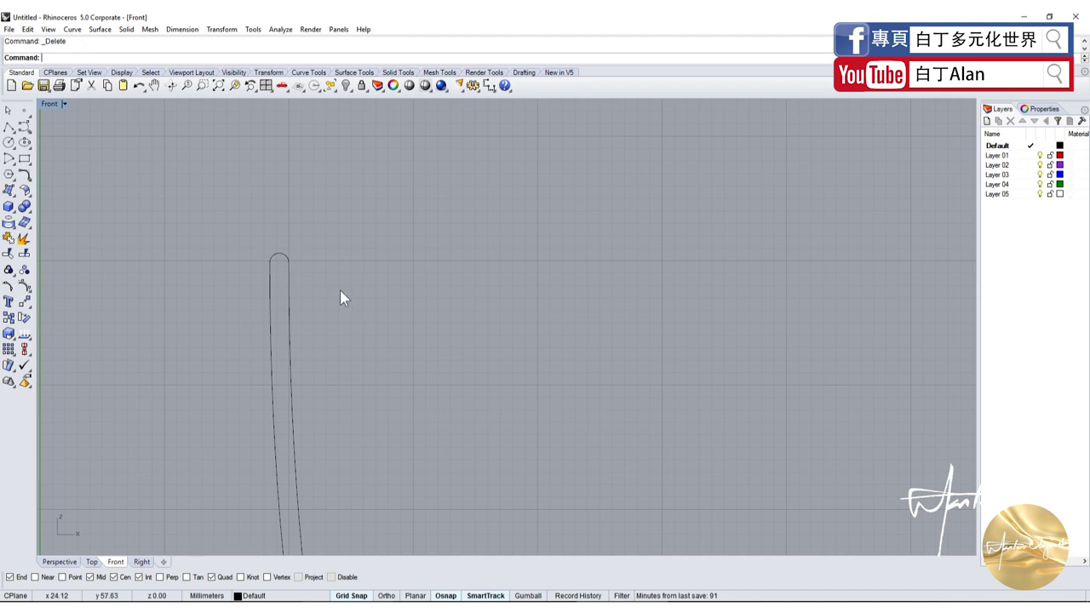
scroll(340, 289, "down", 3)
left_click_drag(287, 241, 427, 473)
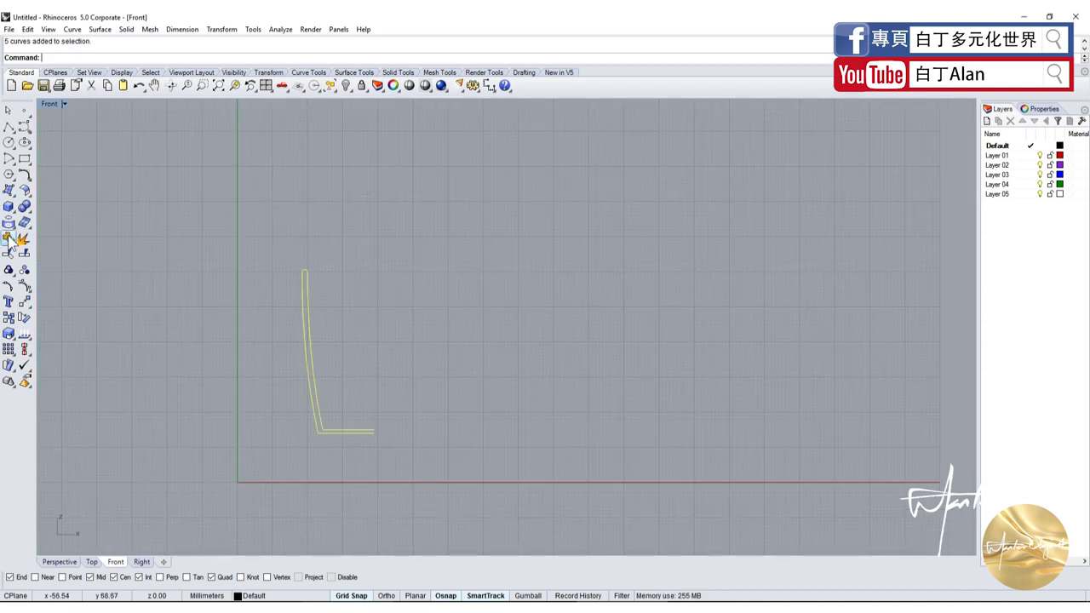
Join the profile curves into a single curve.
left_click(8, 190)
left_click(260, 336)
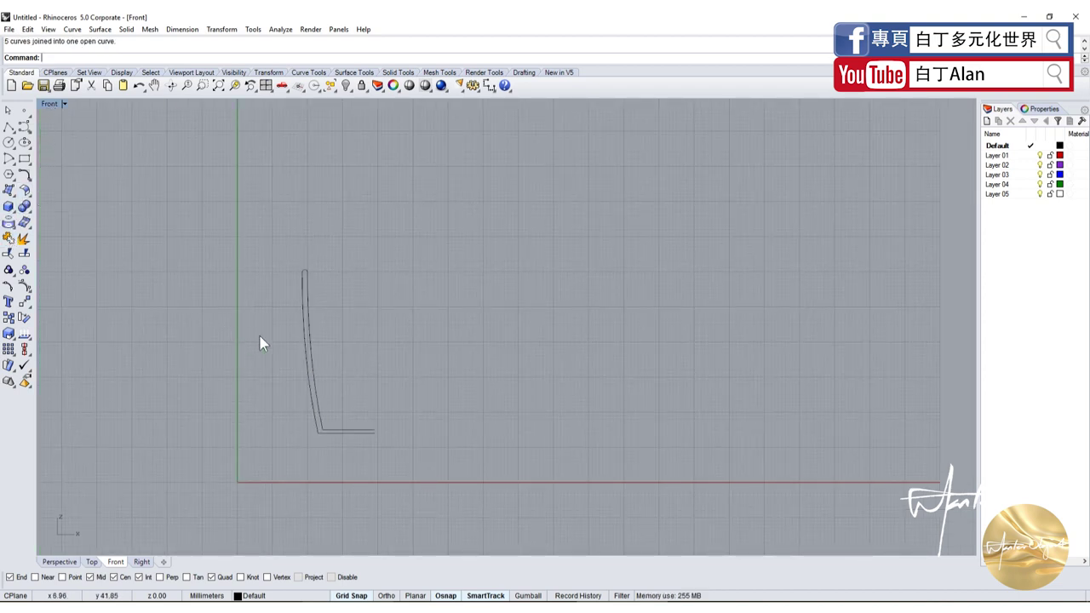
left_click(304, 328)
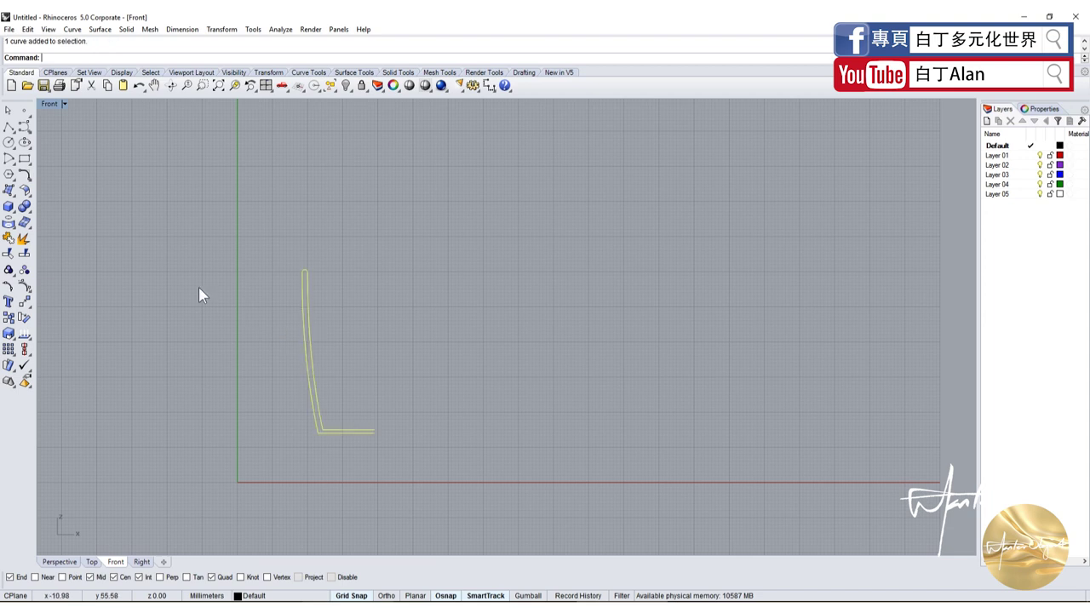
Revolve the joined profile 360° about a vertical axis at its inner end, then restore four viewports.
left_click(13, 196)
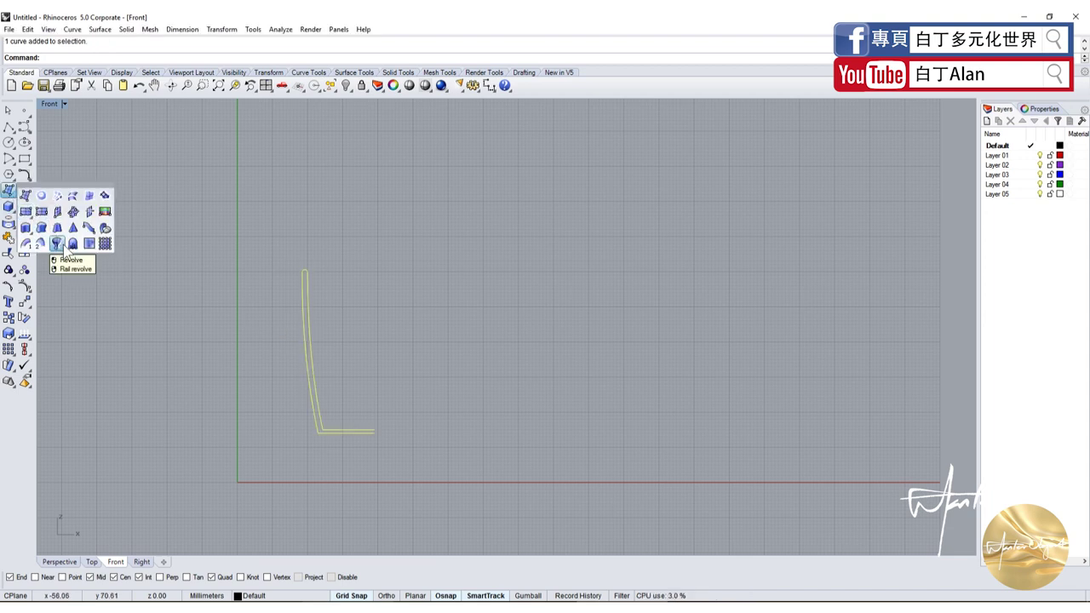
left_click(63, 244)
left_click(375, 433)
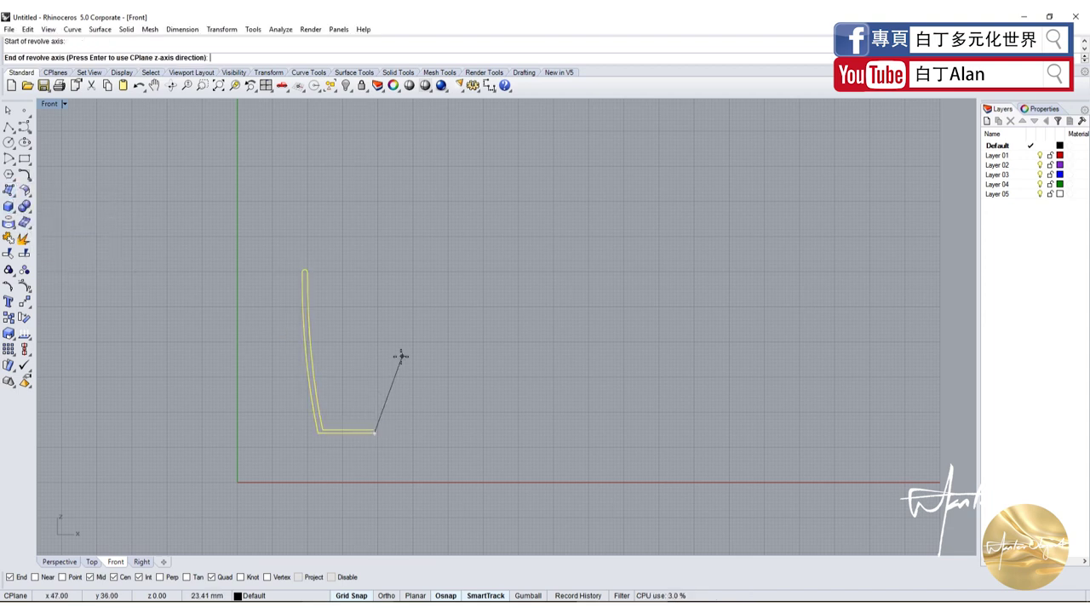
scroll(391, 419, "up", 3)
scroll(362, 443, "down", 2)
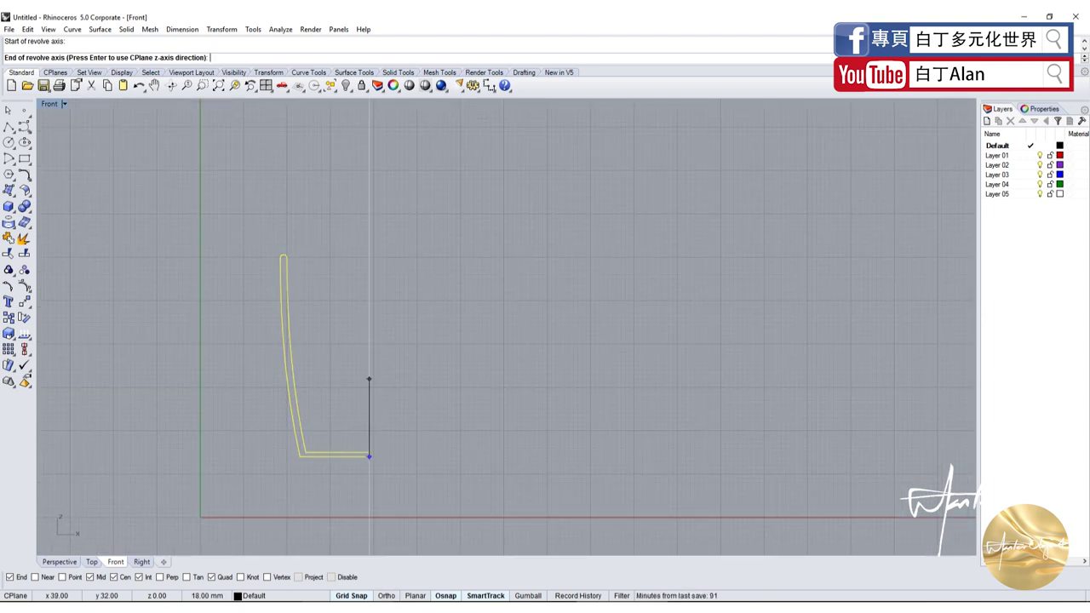
left_click(413, 373)
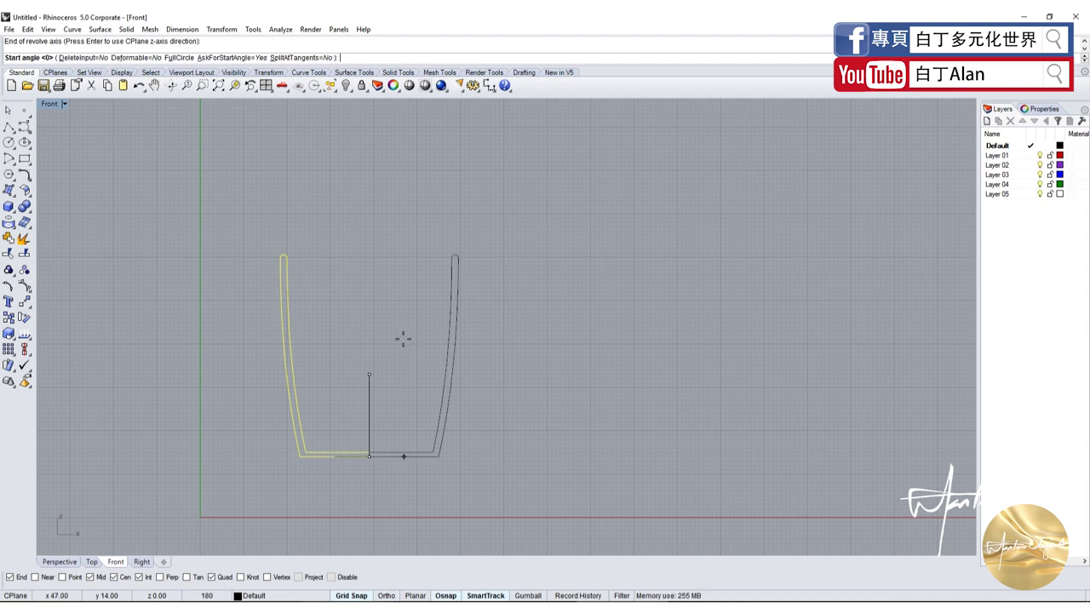
key("Return")
key("Return")
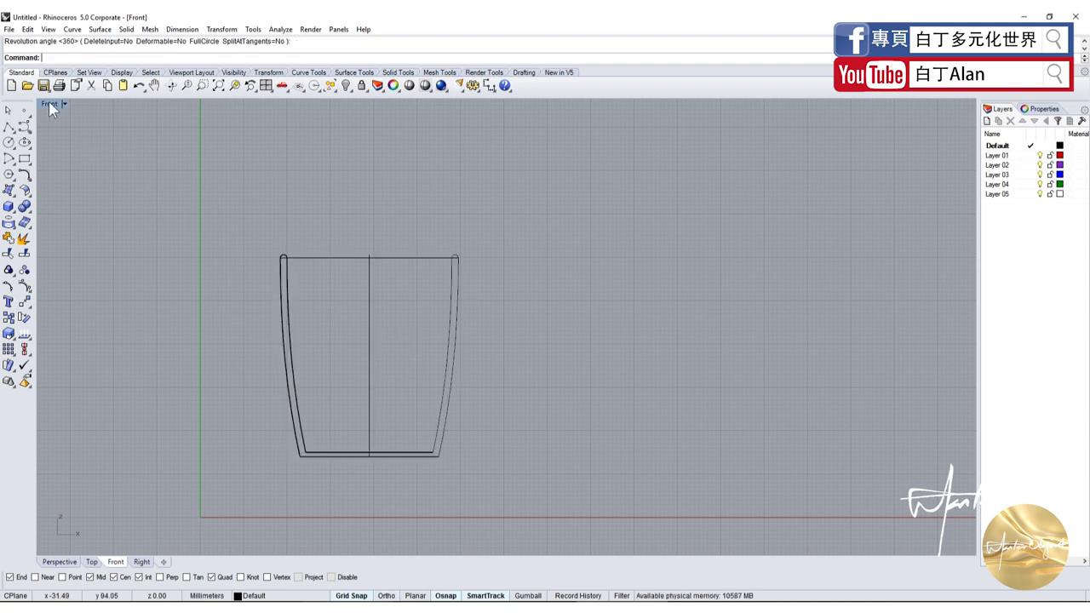
double_click(49, 103)
left_click(528, 103)
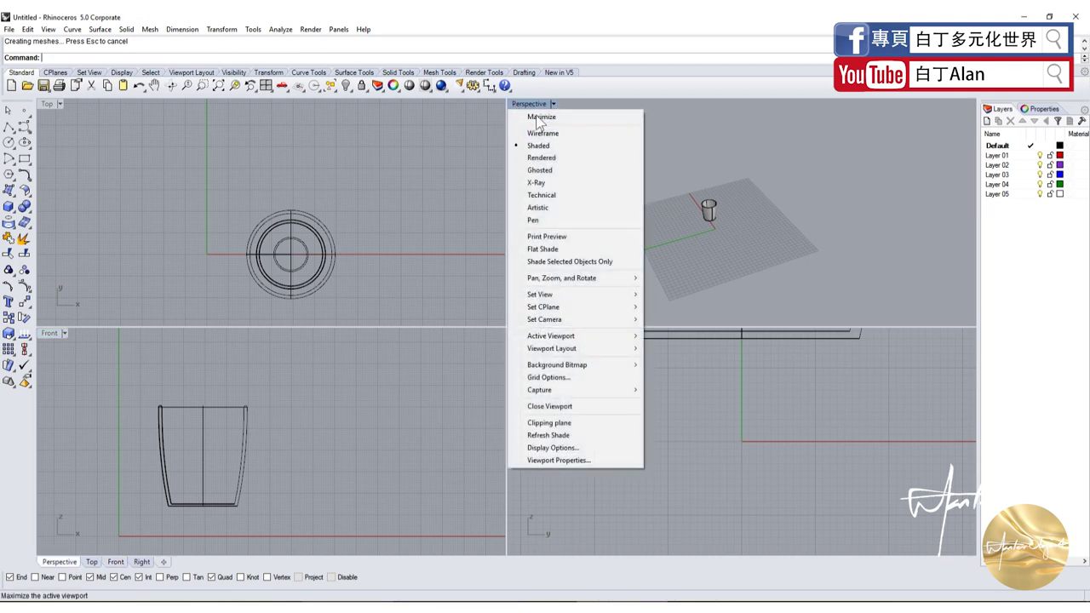
Maximize the Perspective view, then orbit and zoom around the revolved cup body.
left_click(534, 102)
double_click(534, 101)
scroll(318, 453, "up", 5)
mouse_move(319, 453)
right_mouse_down()
mouse_move(486, 384)
mouse_move(428, 371)
right_mouse_up()
scroll(435, 389, "up", 2)
scroll(428, 370, "up", 4)
scroll(579, 423, "down", 4)
scroll(579, 423, "up", 3)
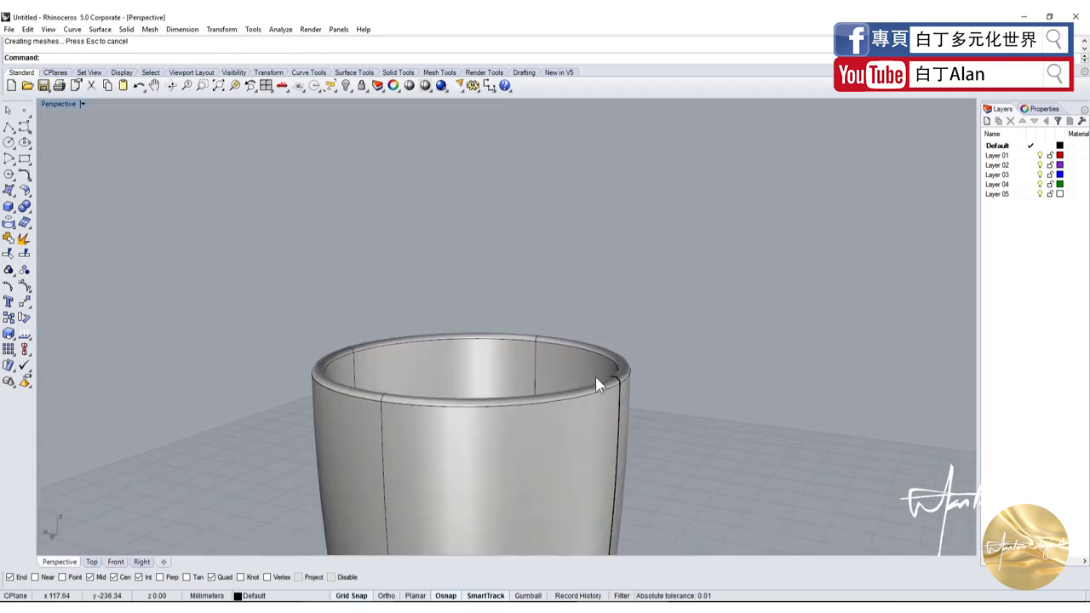
scroll(595, 376, "up", 2)
left_click(671, 375)
left_click(710, 292)
scroll(710, 292, "down", 3)
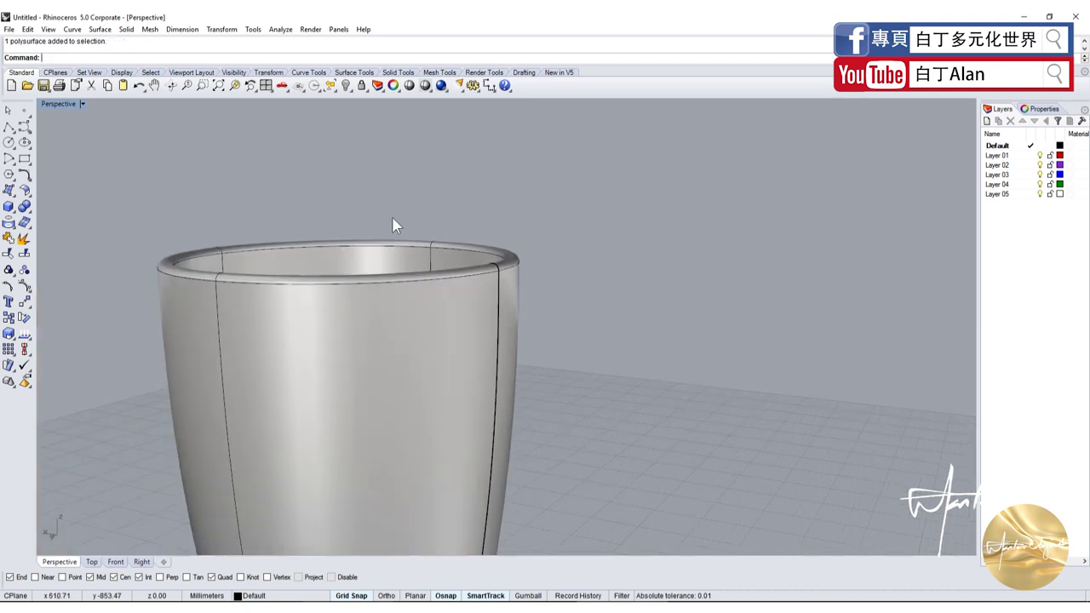
scroll(404, 301, "down", 2)
Draw a four-point freeform curve in free space beside the cup in the Front view.
left_click(8, 126)
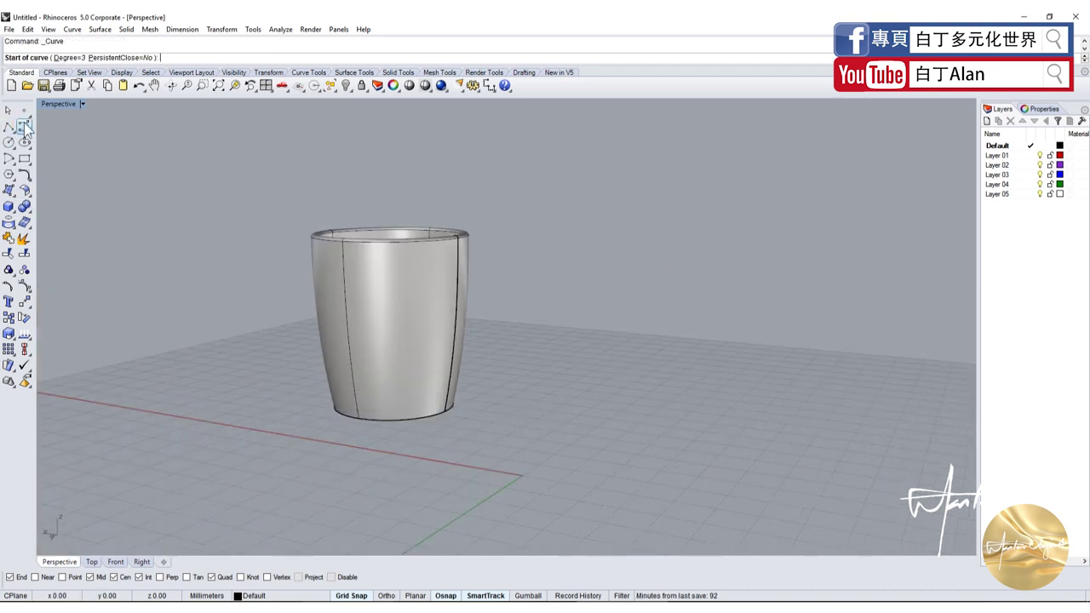
double_click(54, 108)
right_click_drag(282, 474, 161, 496)
left_click(240, 414)
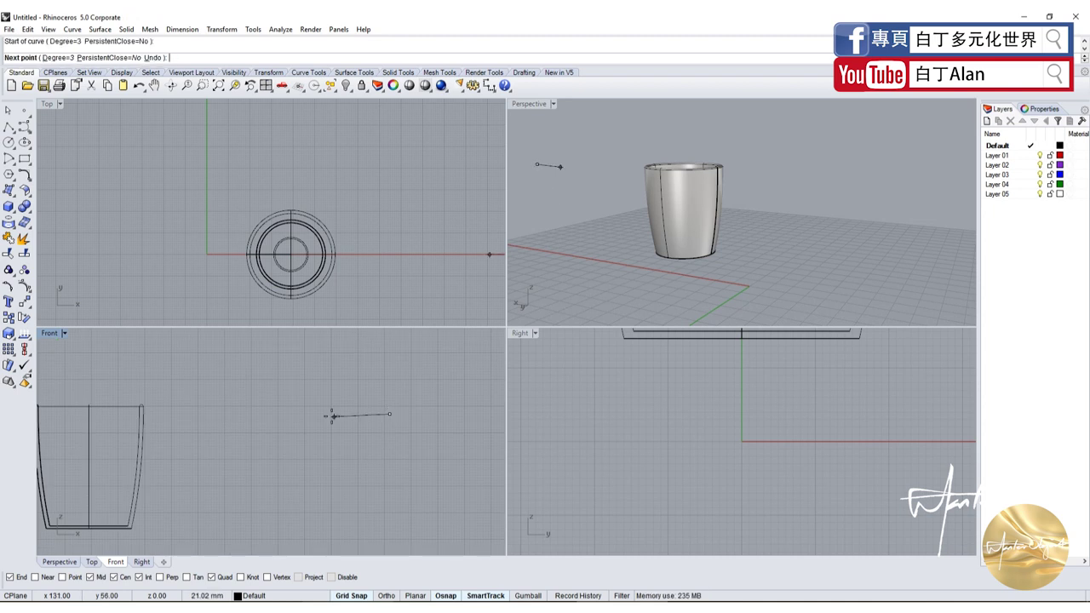
left_click(390, 414)
left_click(230, 470)
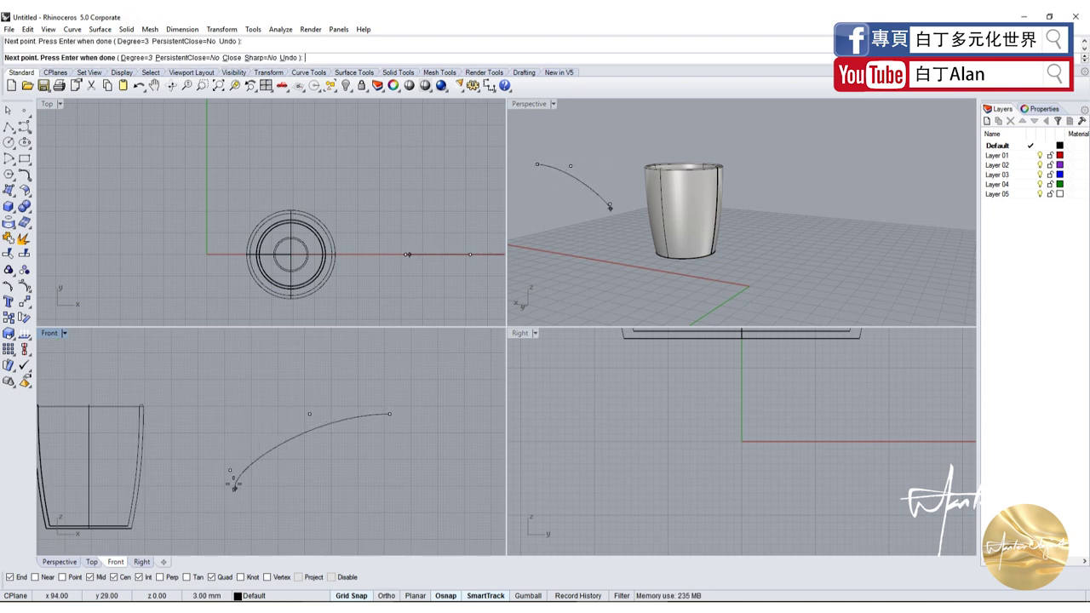
left_click(230, 495)
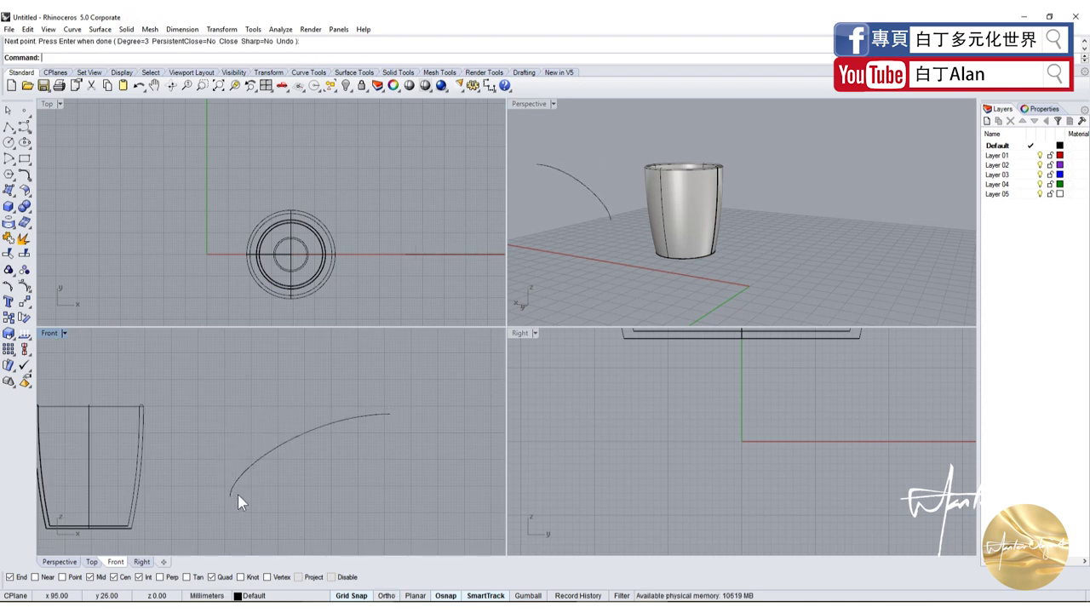
key("Return")
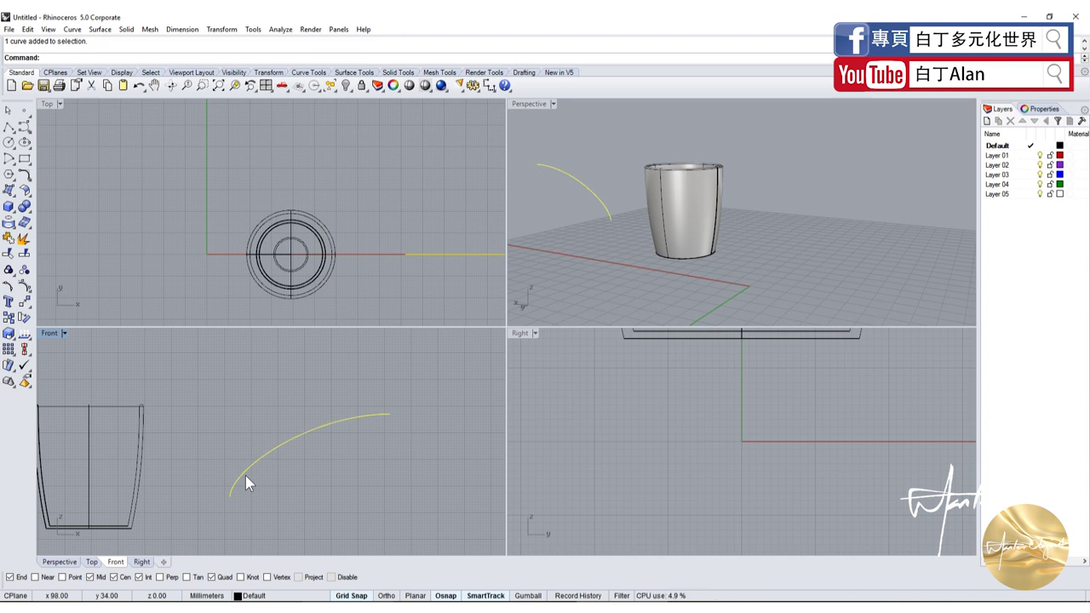
Show the new curve's control points and inspect them in the maximized Front view.
key("F10")
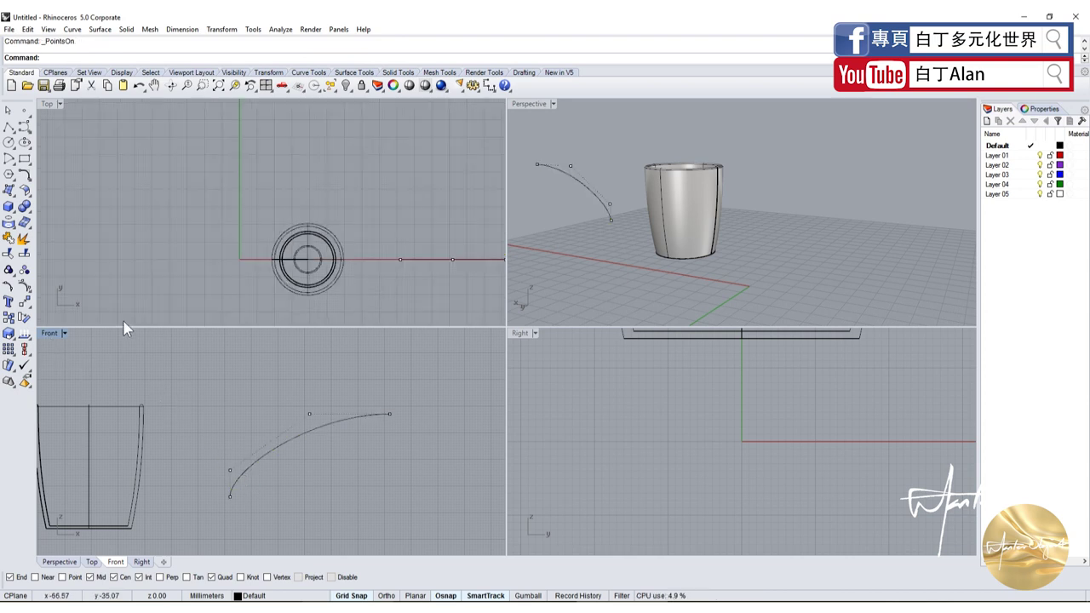
double_click(49, 332)
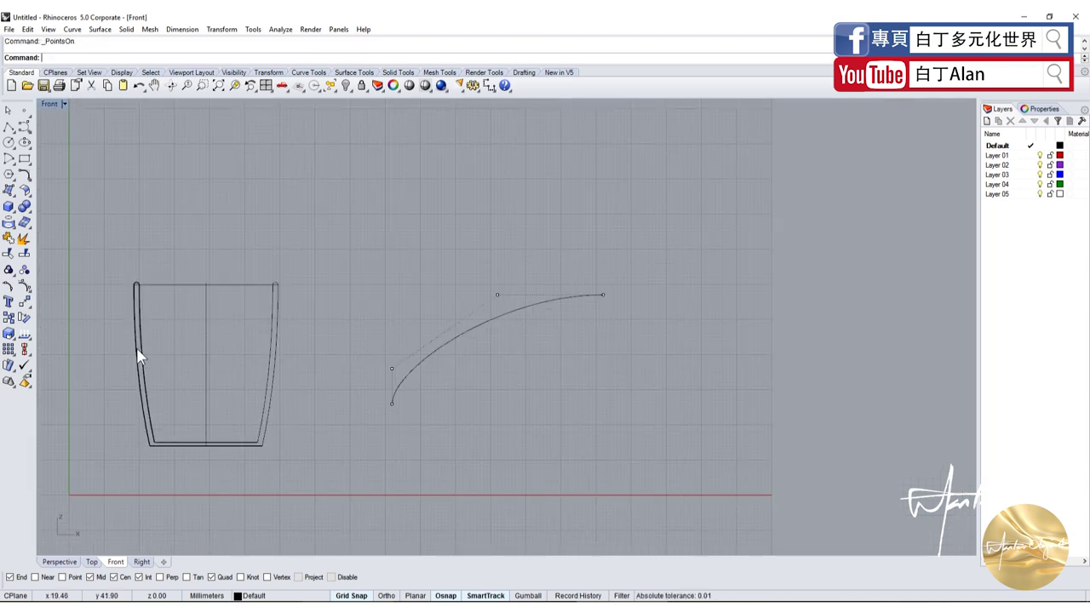
scroll(333, 392, "up", 4)
scroll(331, 426, "up", 6)
left_click(318, 351)
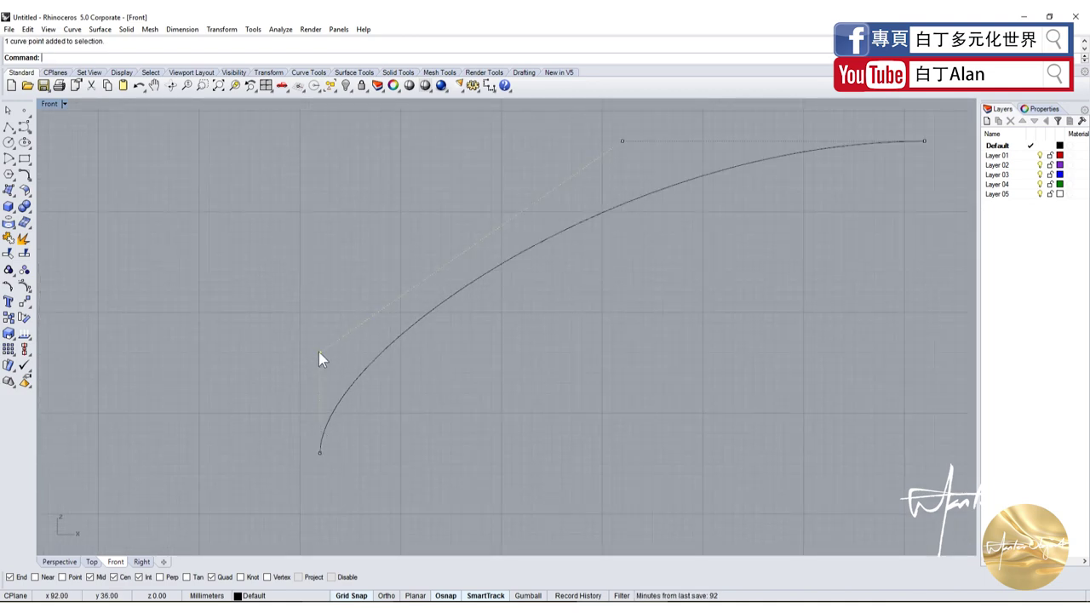
left_click(329, 453)
scroll(490, 320, "down", 2)
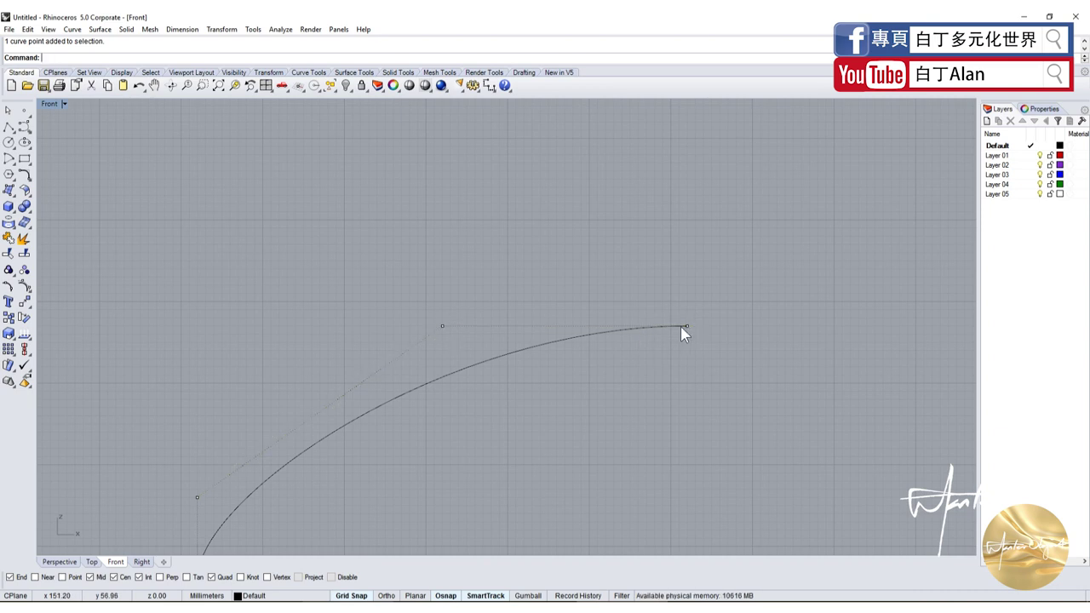
scroll(493, 310, "down", 5)
left_click(472, 331)
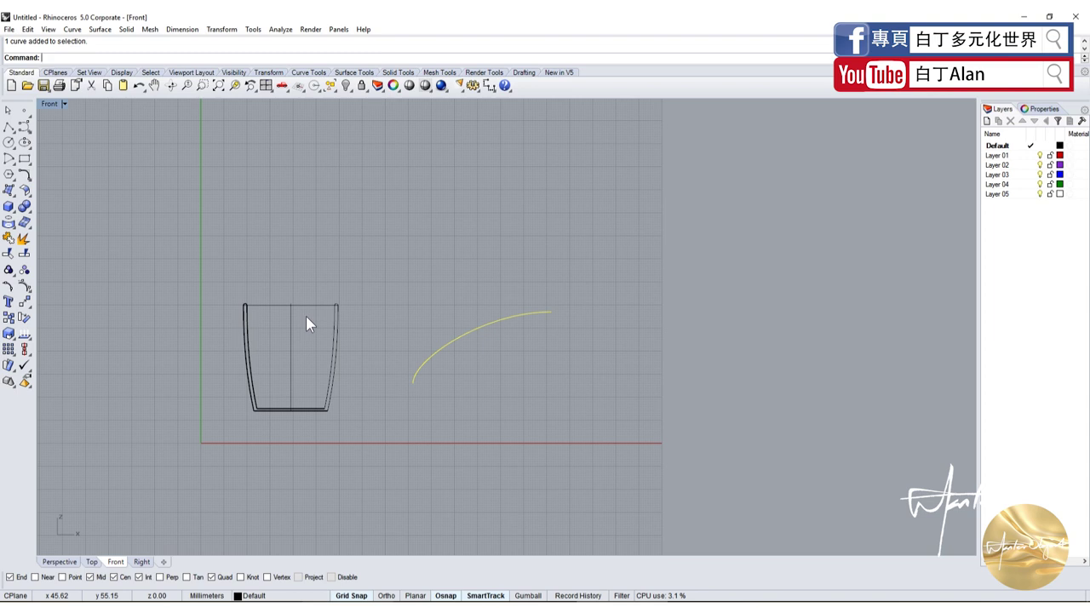
Revolve the arc curve 360° about a horizontal axis starting at its lower end.
left_click(10, 191)
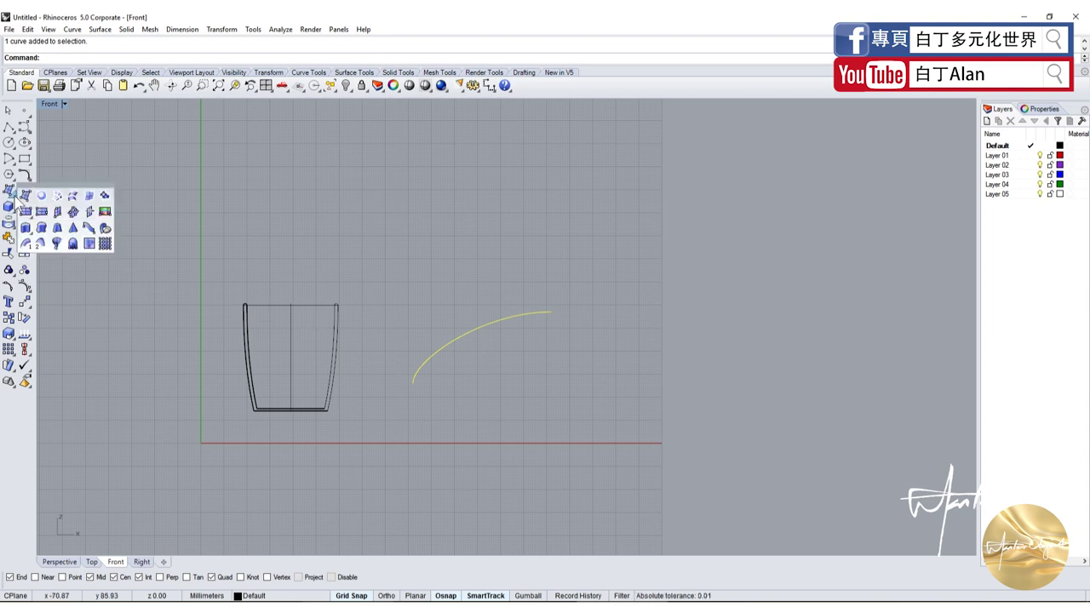
left_click(57, 244)
left_click(413, 383)
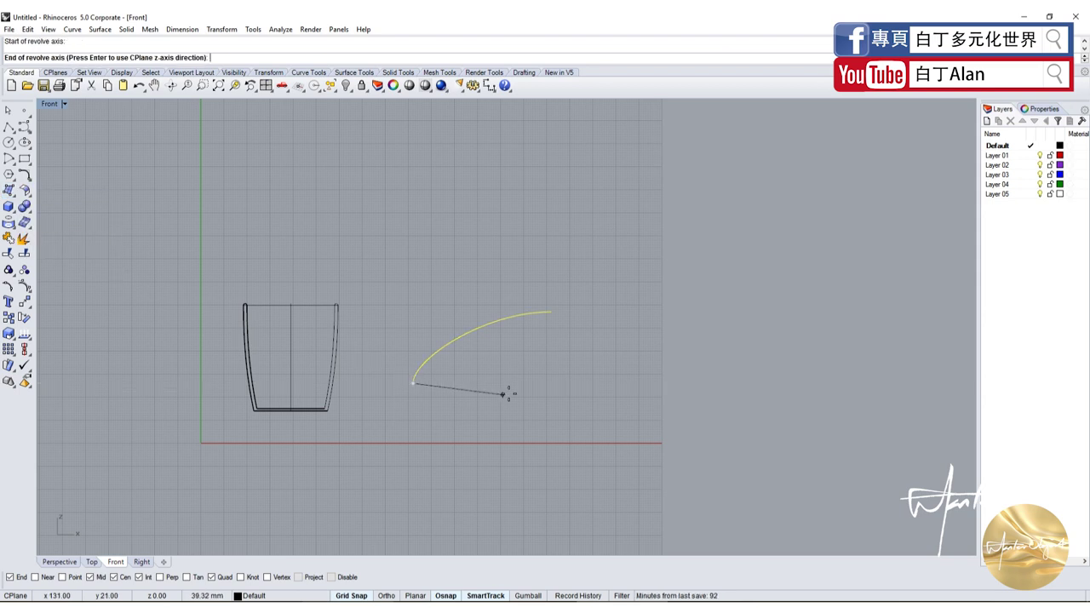
left_click(707, 383)
key("Return")
key("Return")
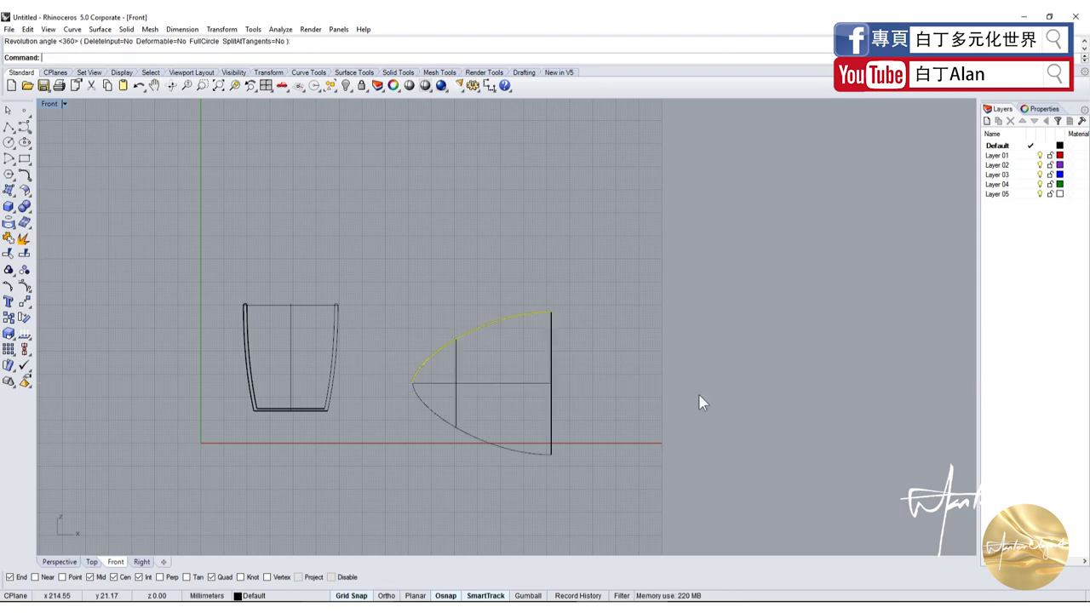
left_click(699, 403)
left_click(551, 349)
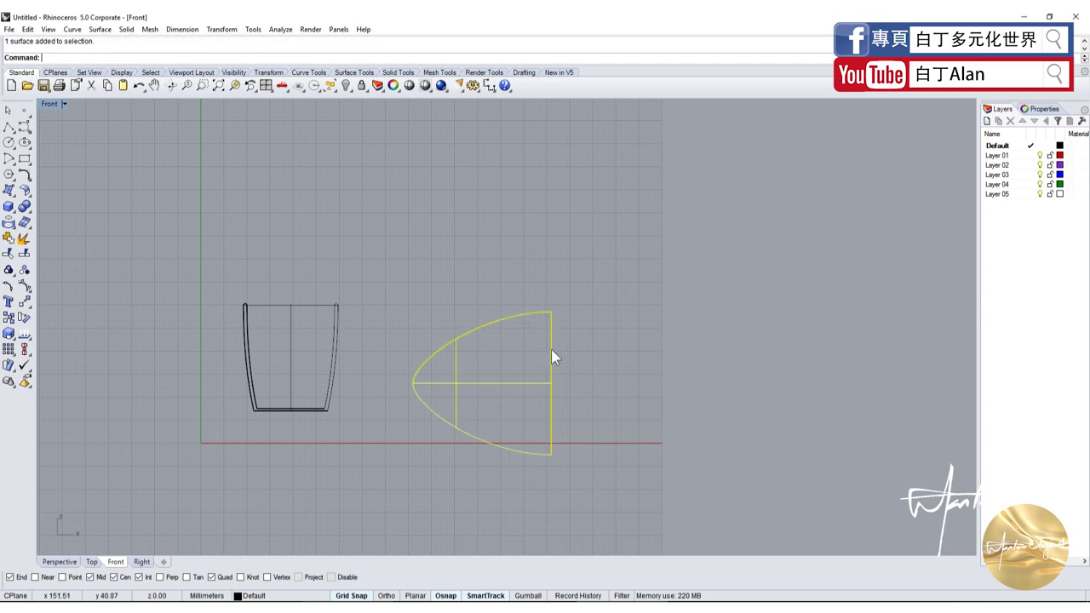
Mirror the half-ellipse surface across a vertical line from its bottom with Ortho on, then maximize Perspective.
left_click(26, 304)
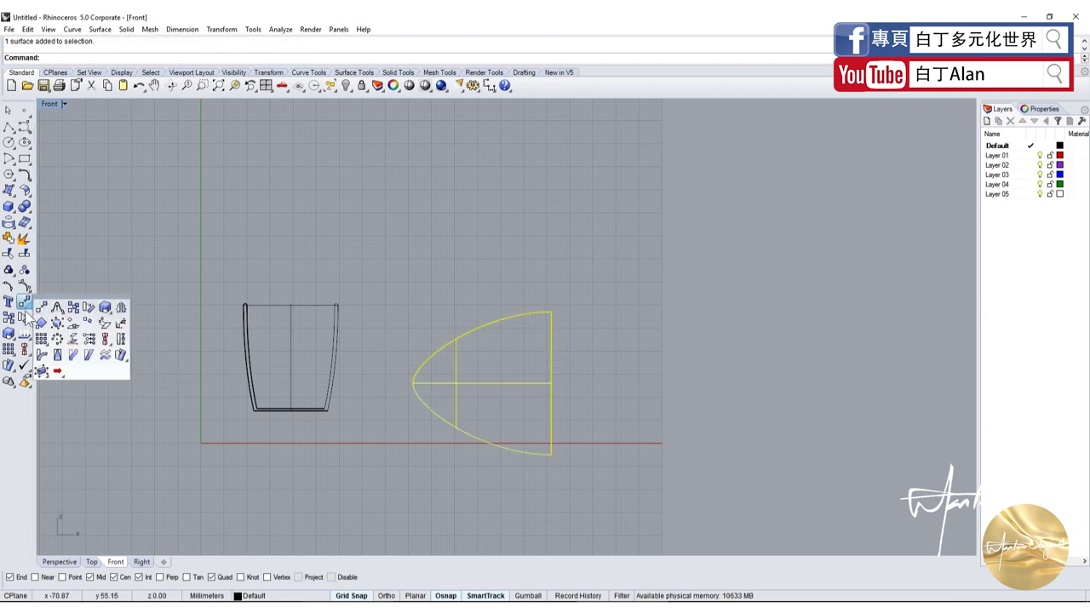
left_click(124, 309)
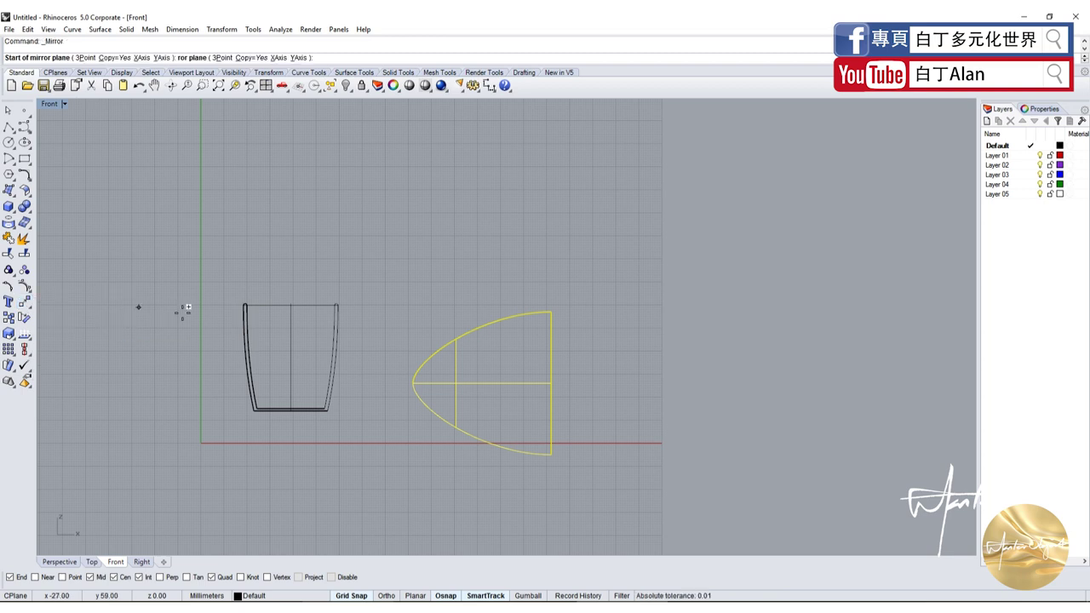
left_click(551, 455)
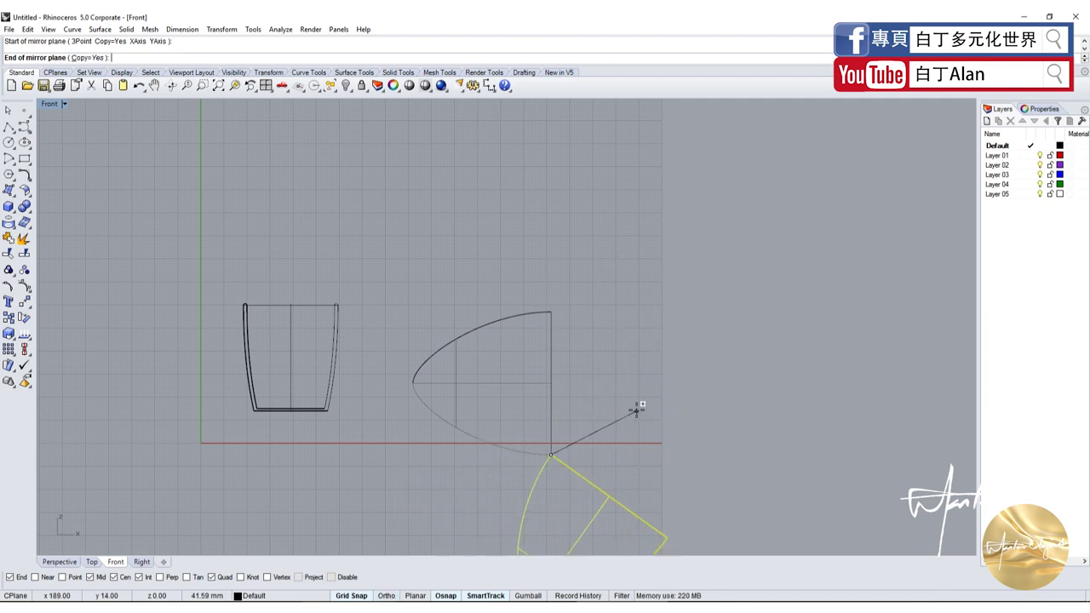
key("F8")
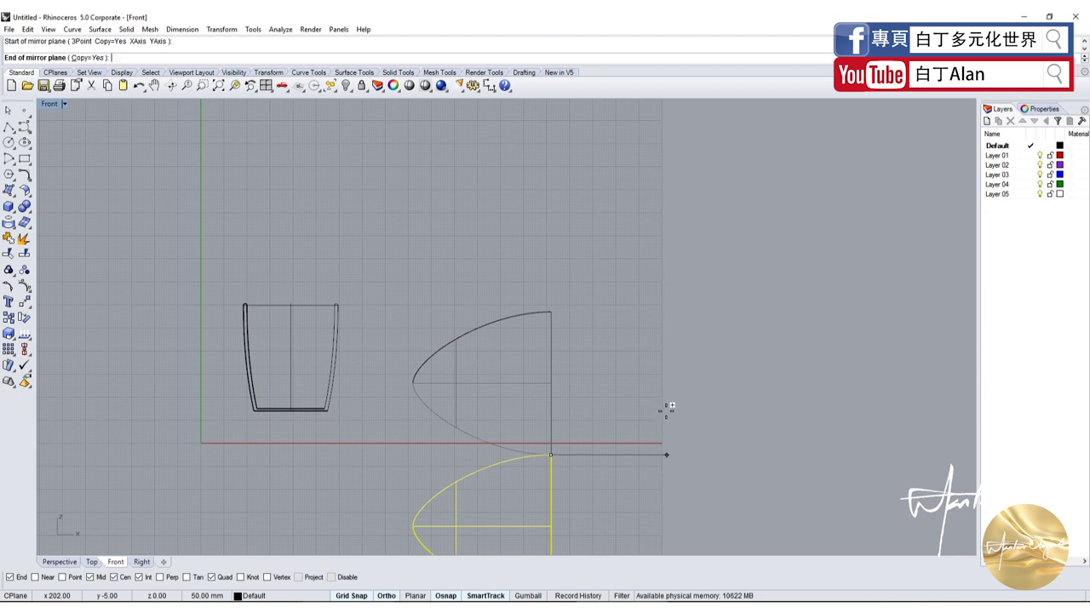
left_click(636, 345)
key("Return")
key("Escape")
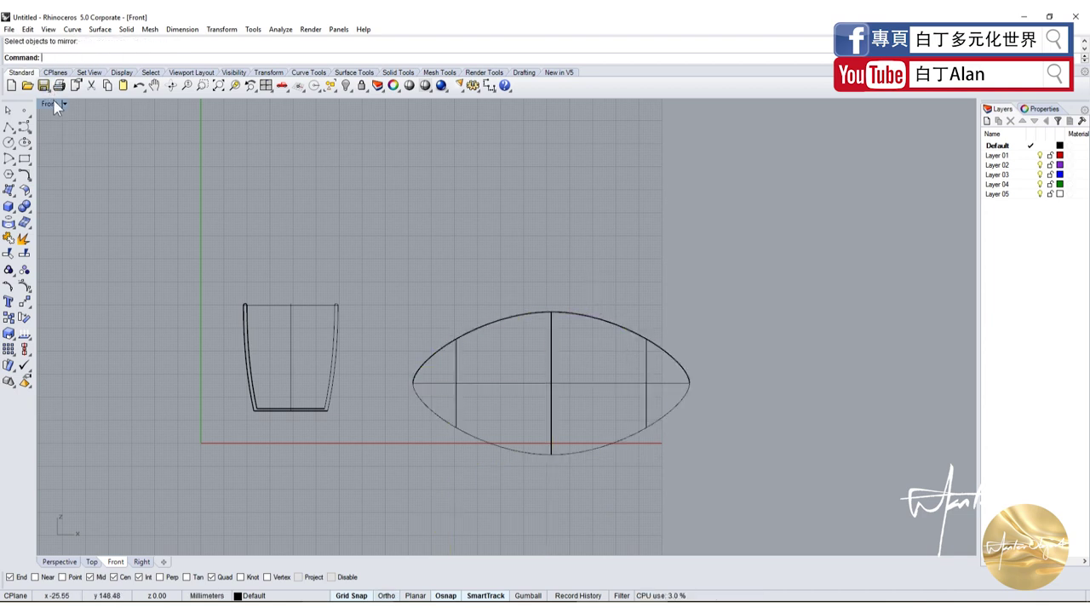
double_click(55, 104)
double_click(513, 109)
Inspect the ellipsoid and cup in shaded display, orbiting and zooming the Perspective view.
right_click_drag(647, 323, 713, 331)
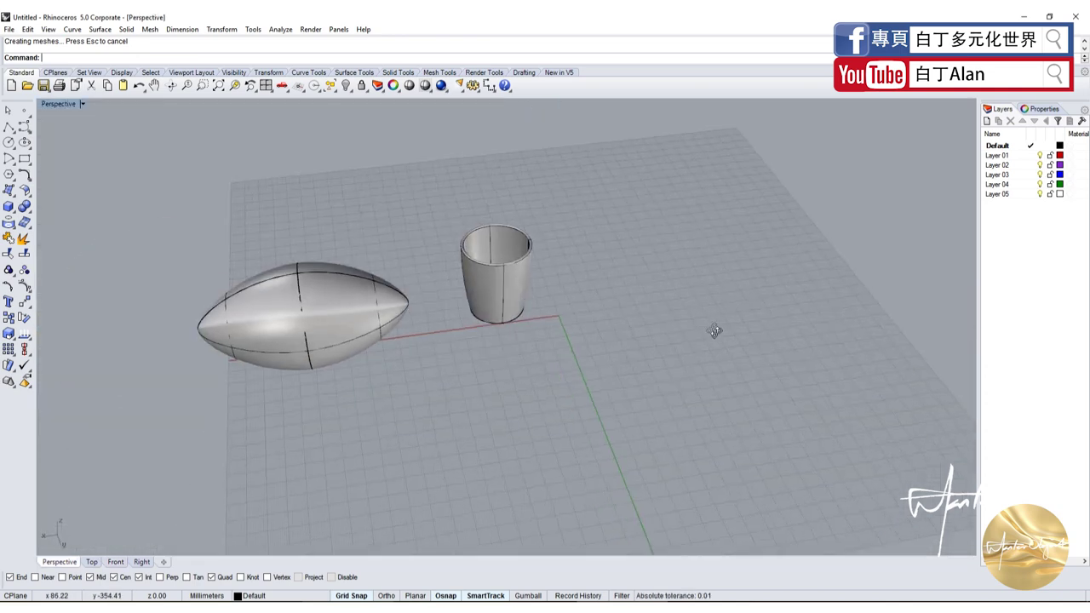
scroll(241, 280, "up", 5)
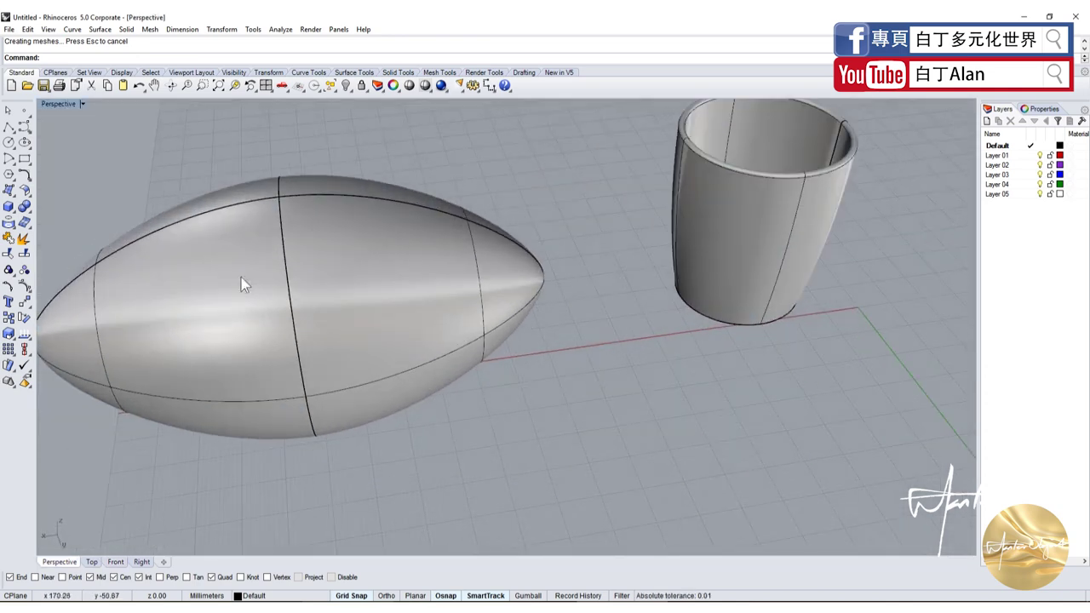
left_click(412, 89)
scroll(530, 372, "down", 3)
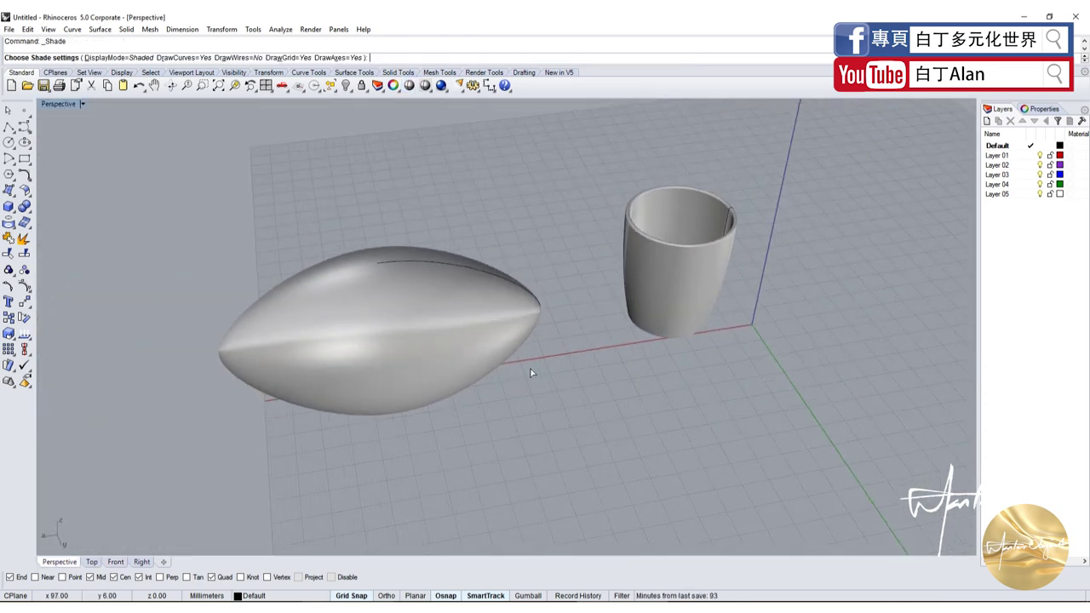
scroll(369, 323, "up", 5)
scroll(413, 377, "down", 5)
scroll(758, 221, "up", 3)
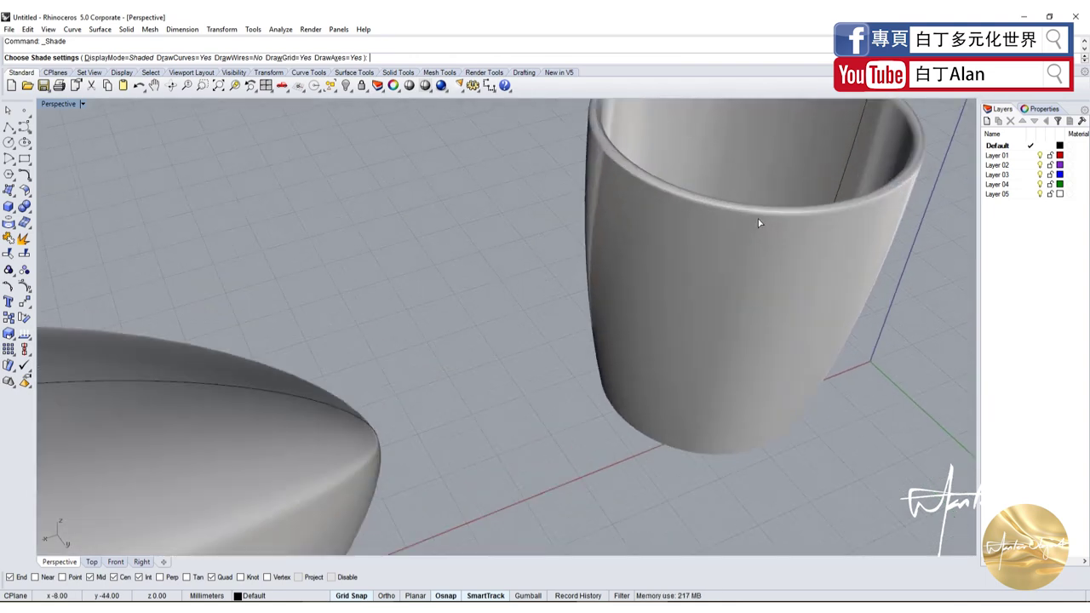
scroll(730, 217, "up", 2)
scroll(728, 238, "down", 1)
scroll(516, 393, "down", 3)
scroll(460, 396, "down", 2)
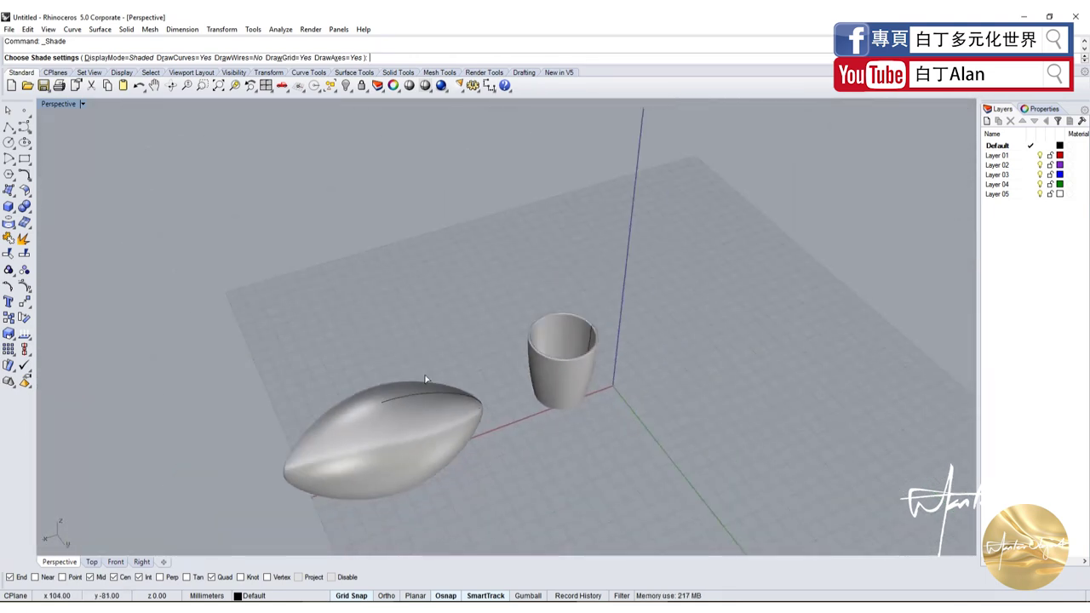
scroll(402, 401, "up", 4)
Delete one half of the ellipsoid surface.
key("Escape")
left_click(419, 427)
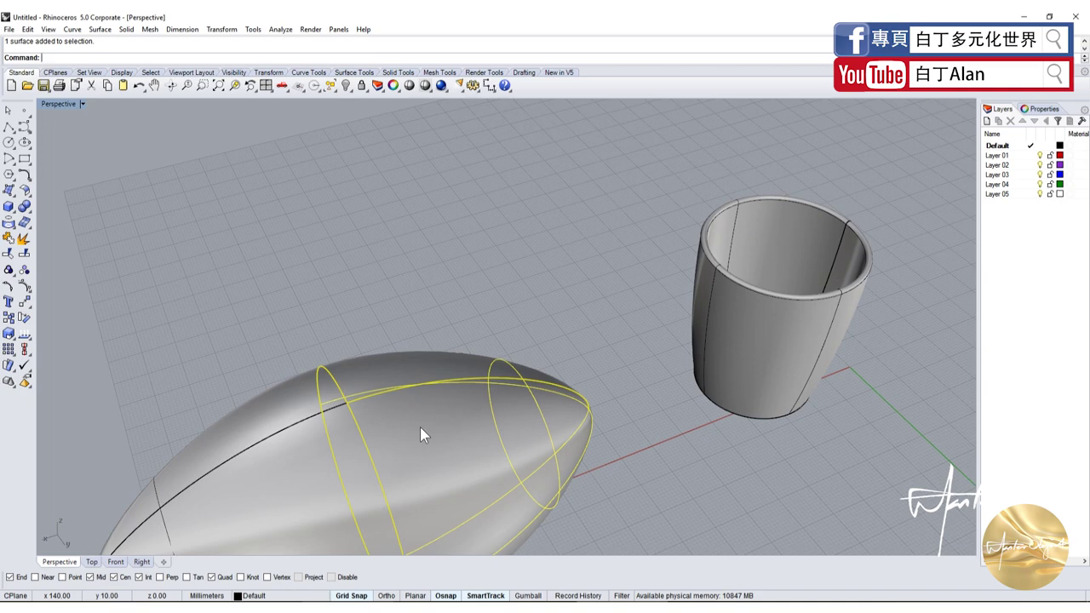
key("Delete")
In four-viewport layout, drag the profile arc's middle control point down-left for a gentler bow.
double_click(74, 106)
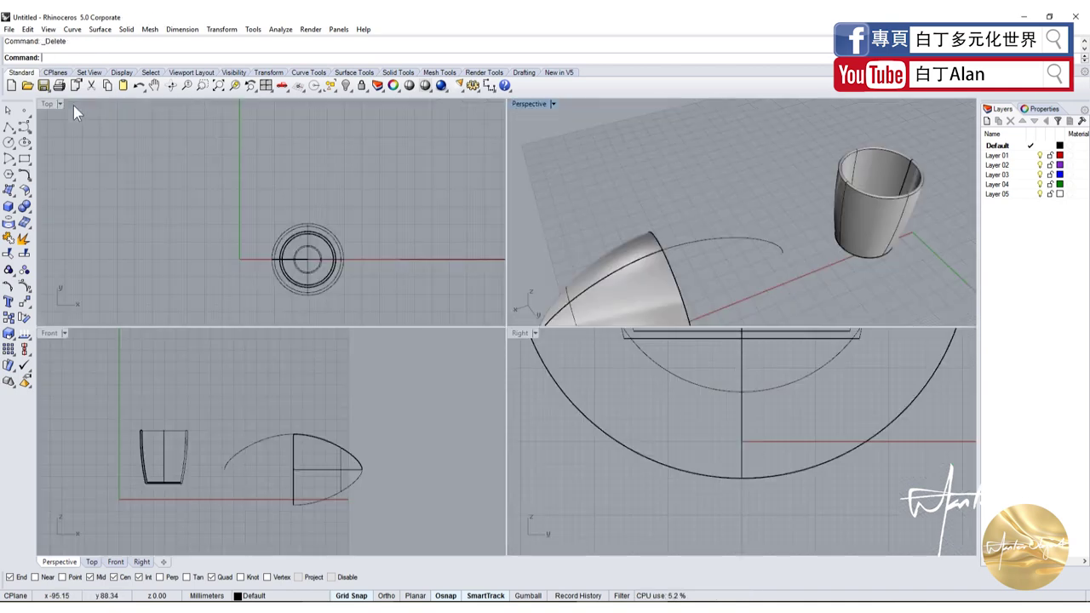
scroll(292, 307, "down", 2)
scroll(232, 452, "up", 4)
left_click(236, 467)
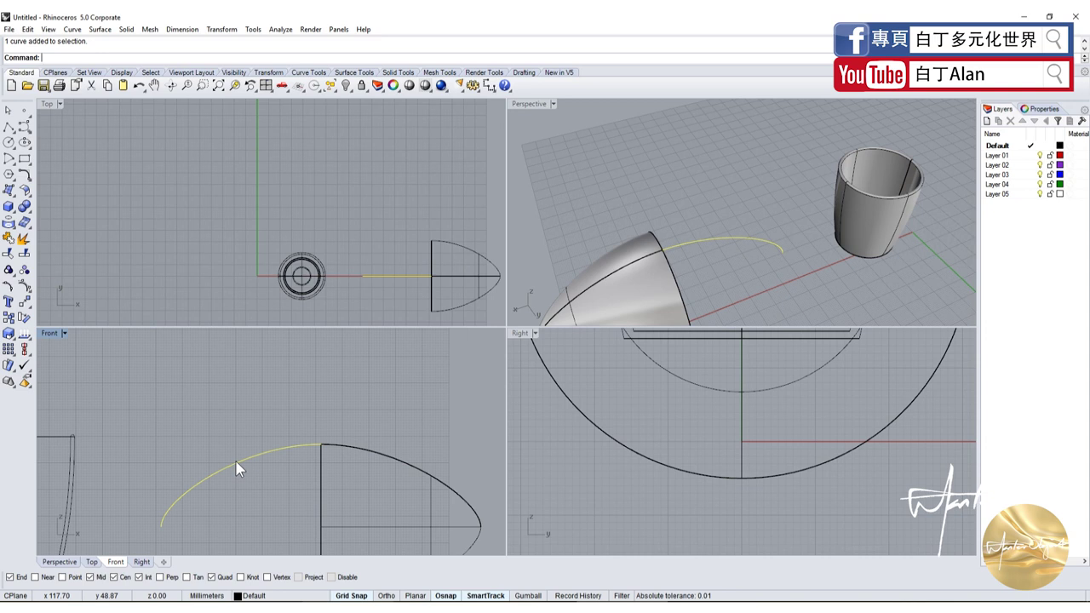
key("F10")
scroll(238, 468, "up", 2)
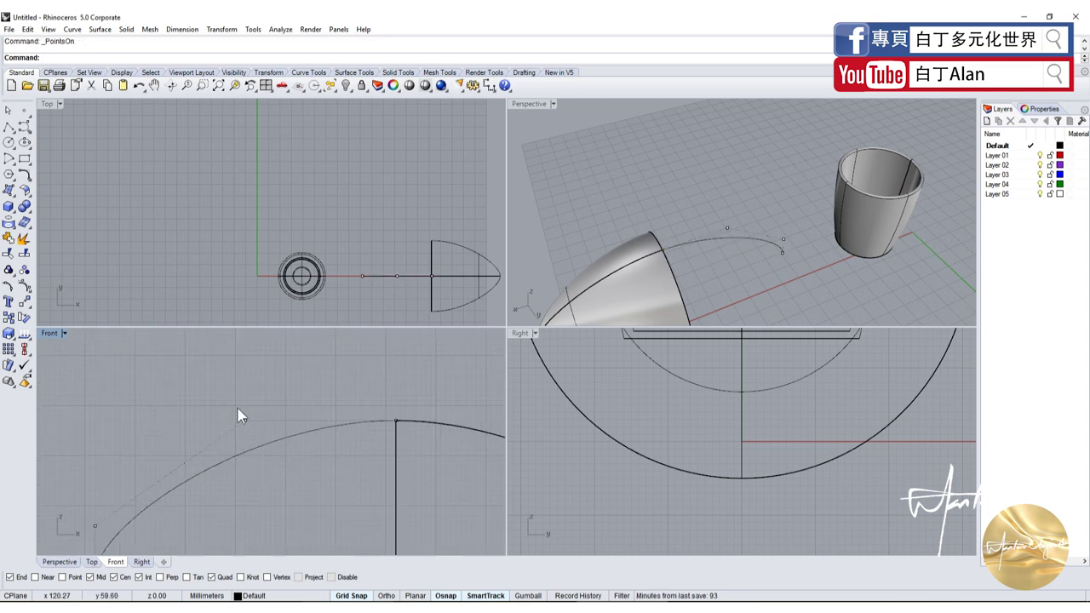
left_click_drag(242, 424, 206, 470)
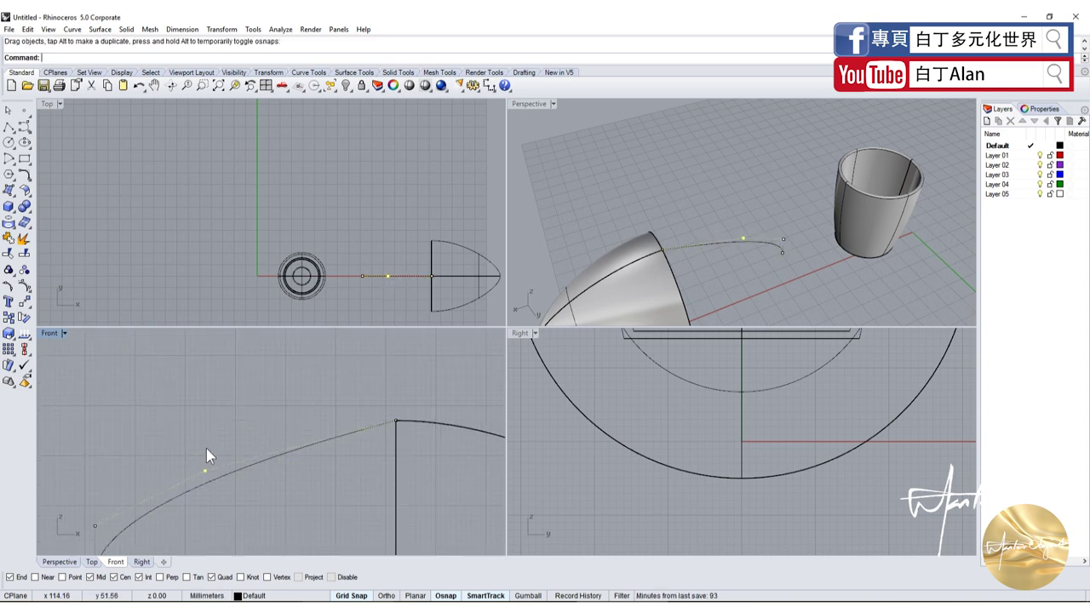
key("Escape")
scroll(236, 428, "down", 2)
Revolve the reshaped arc a full 360° about a horizontal axis from its end.
left_click(222, 453)
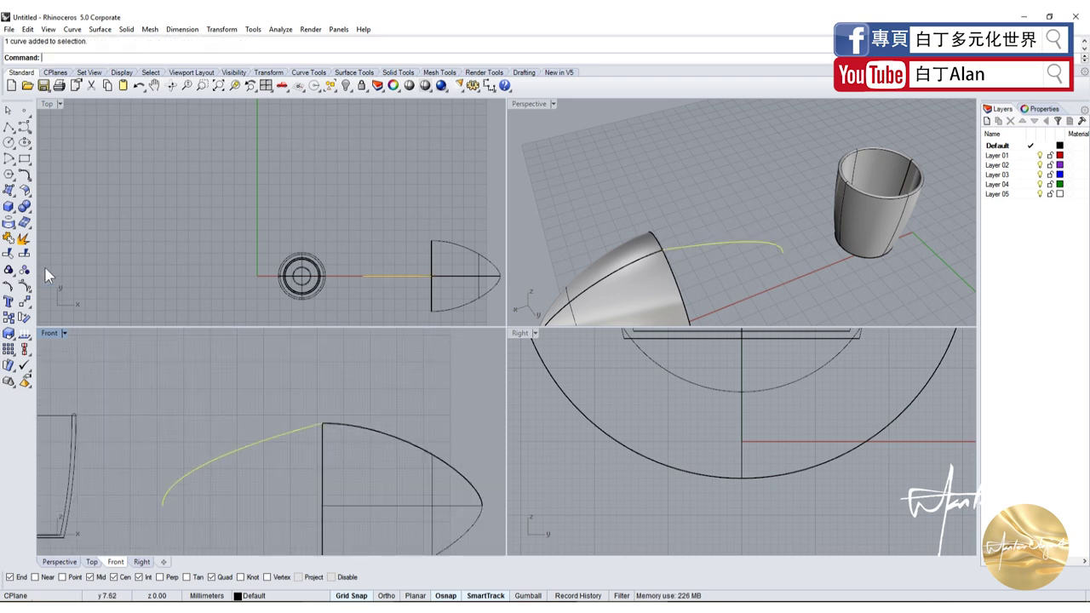
left_click(12, 194)
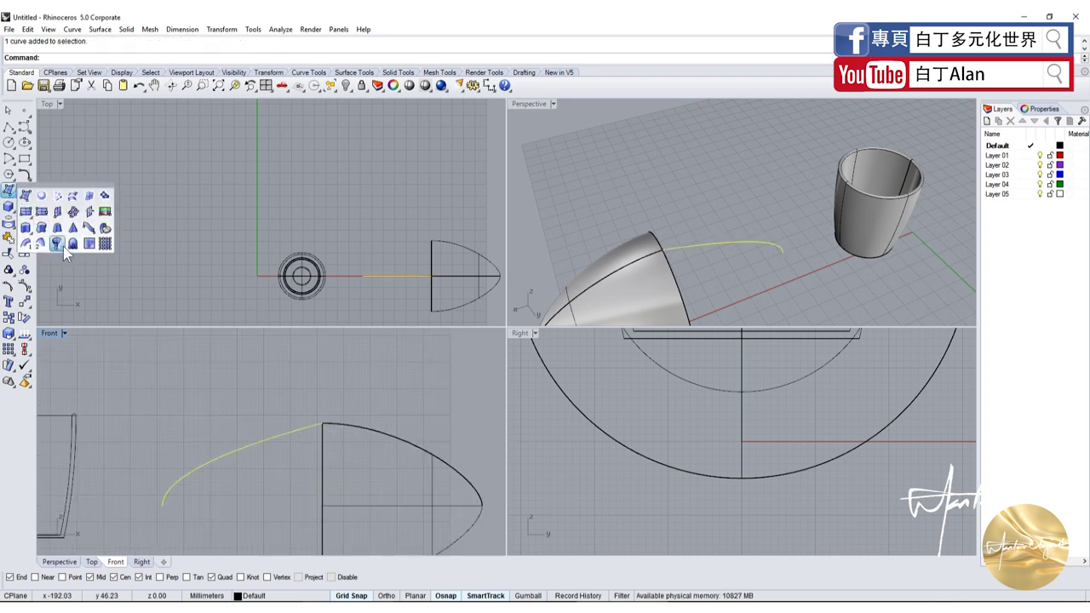
left_click(64, 246)
left_click(161, 505)
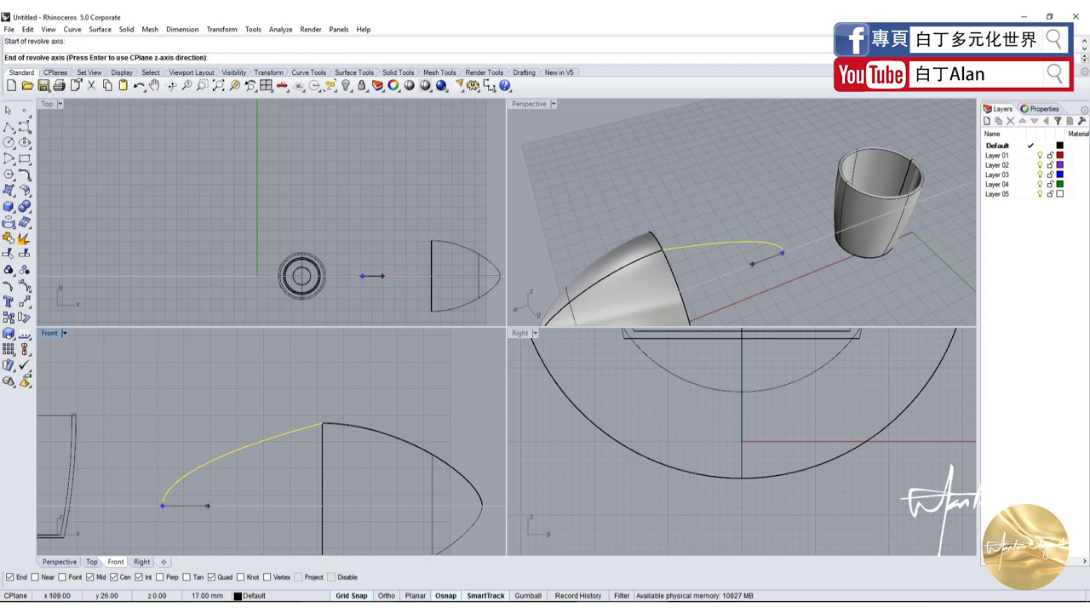
left_click(255, 505)
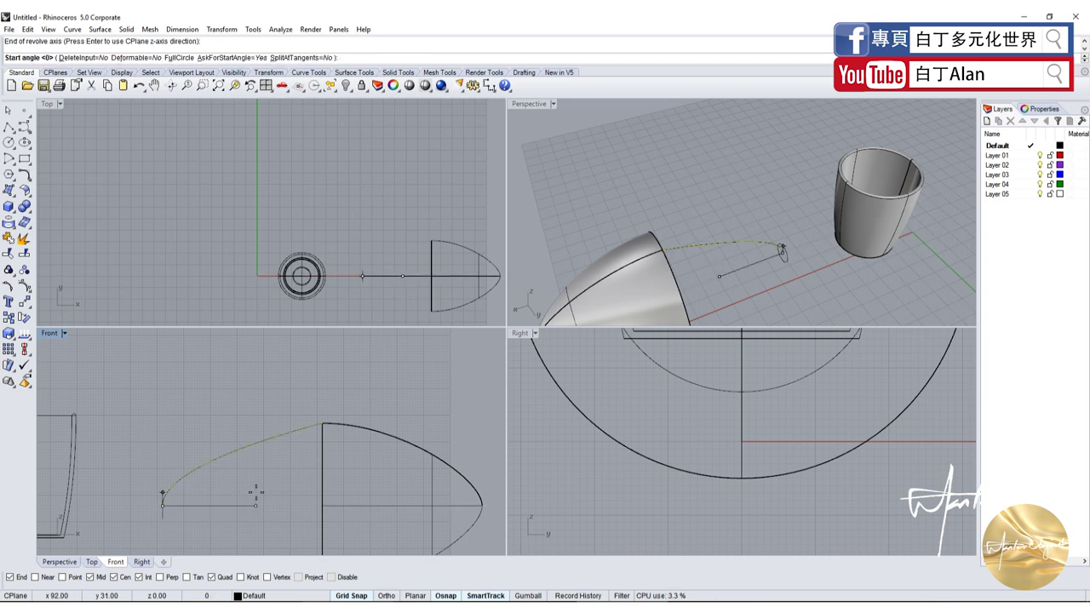
key("Return")
key("Return")
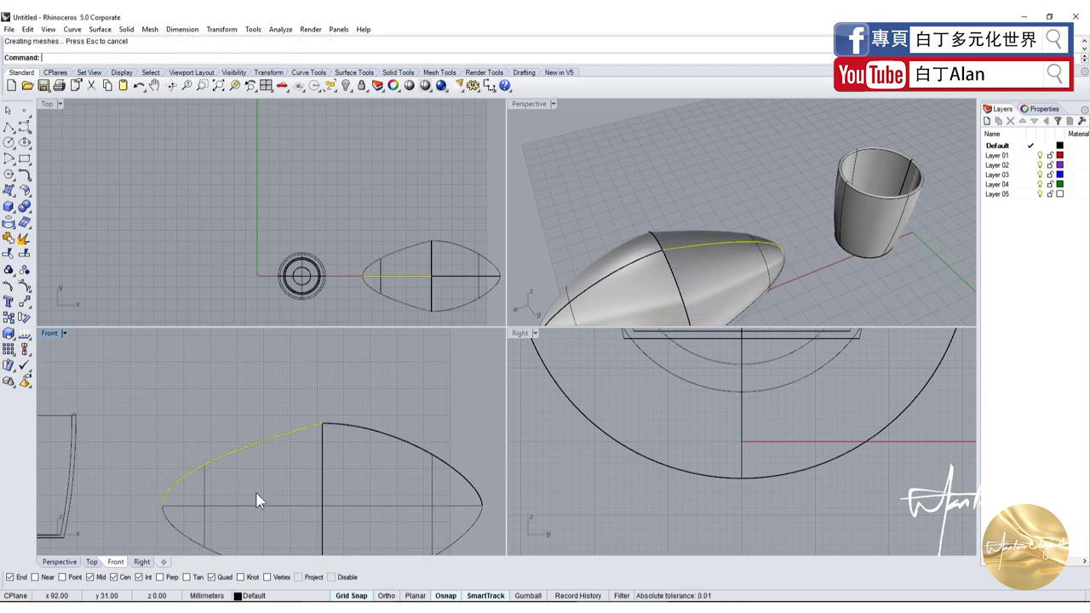
key("Return")
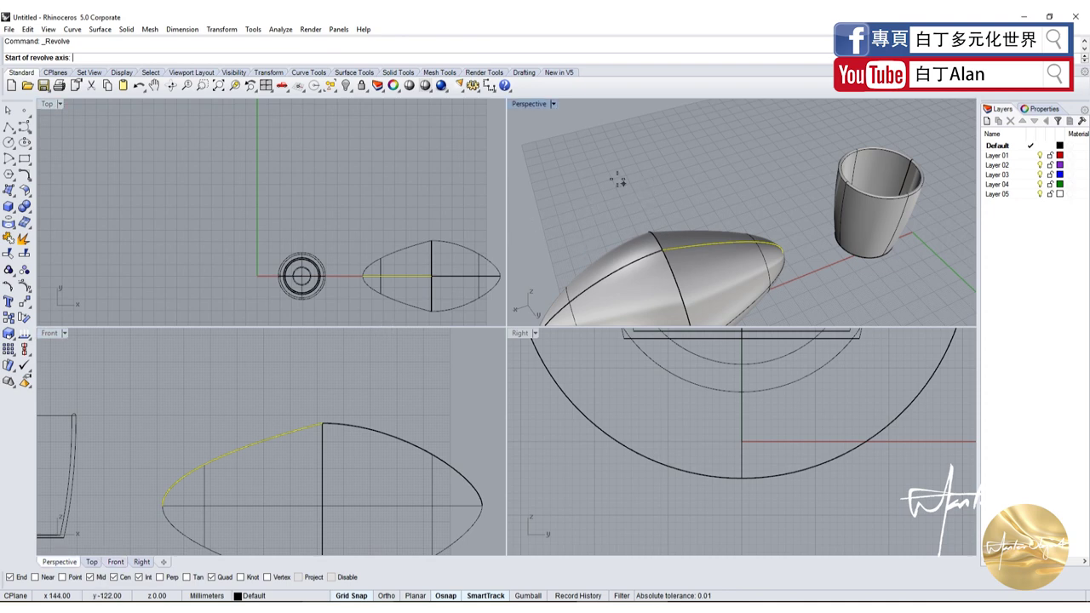
Cancel the repeated Revolve and show the Perspective view maximized in shaded mode.
key("Escape")
double_click(533, 103)
left_click(409, 85)
scroll(571, 293, "down", 3)
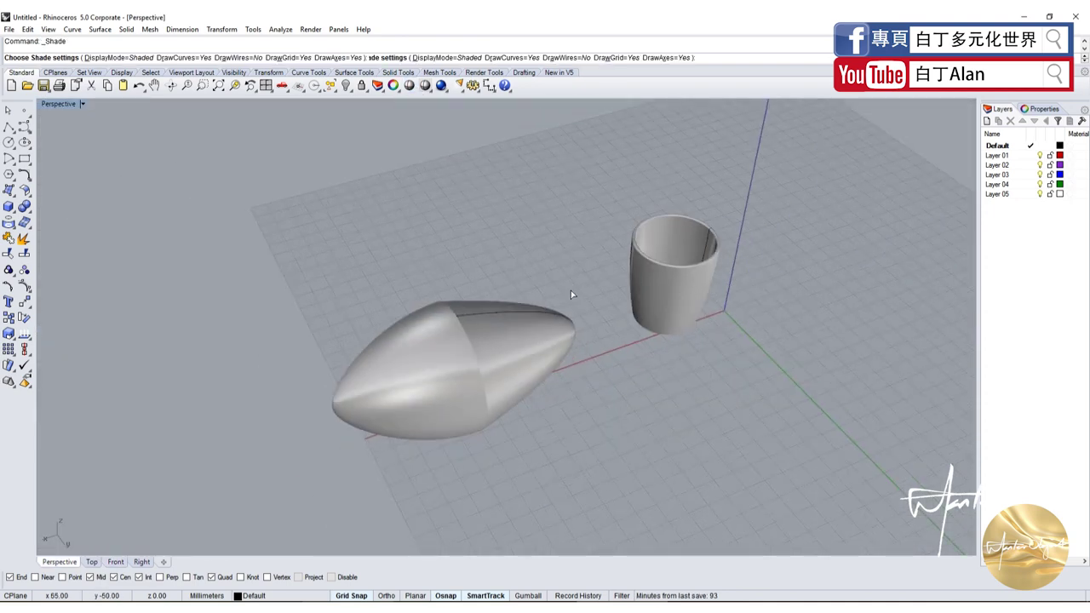
Orbit and zoom around the egg to view it from a lower angle.
mouse_move(570, 290)
right_mouse_down()
mouse_move(457, 366)
mouse_move(397, 224)
right_mouse_up()
scroll(421, 246, "up", 3)
scroll(421, 246, "down", 1)
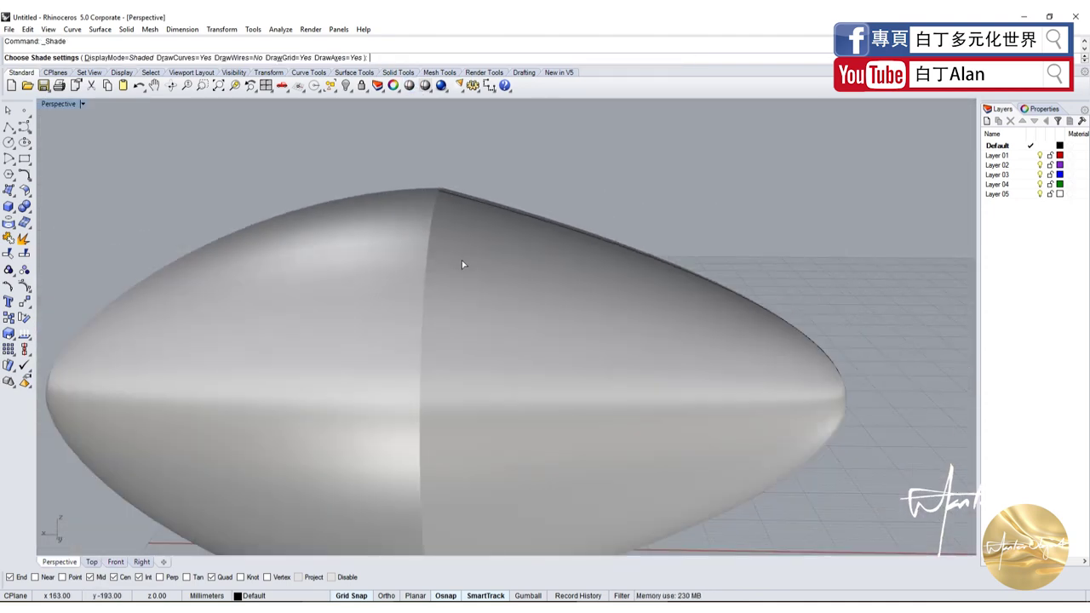
scroll(462, 264, "up", 2)
scroll(516, 321, "down", 4)
scroll(450, 304, "up", 3)
scroll(446, 304, "down", 2)
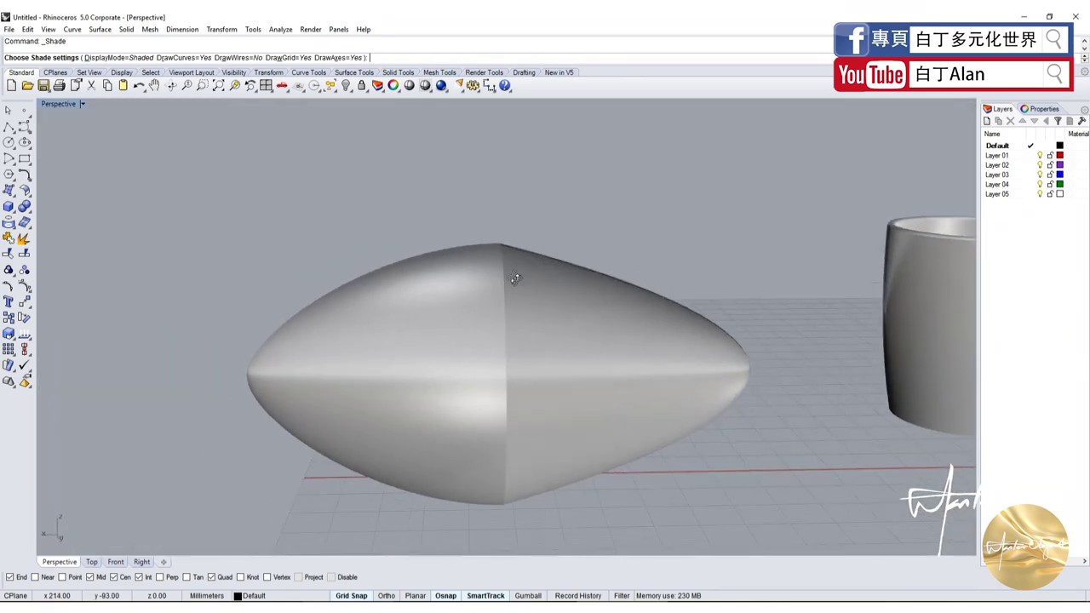
scroll(514, 279, "up", 2)
scroll(520, 280, "down", 2)
right_click_drag(513, 288, 477, 305)
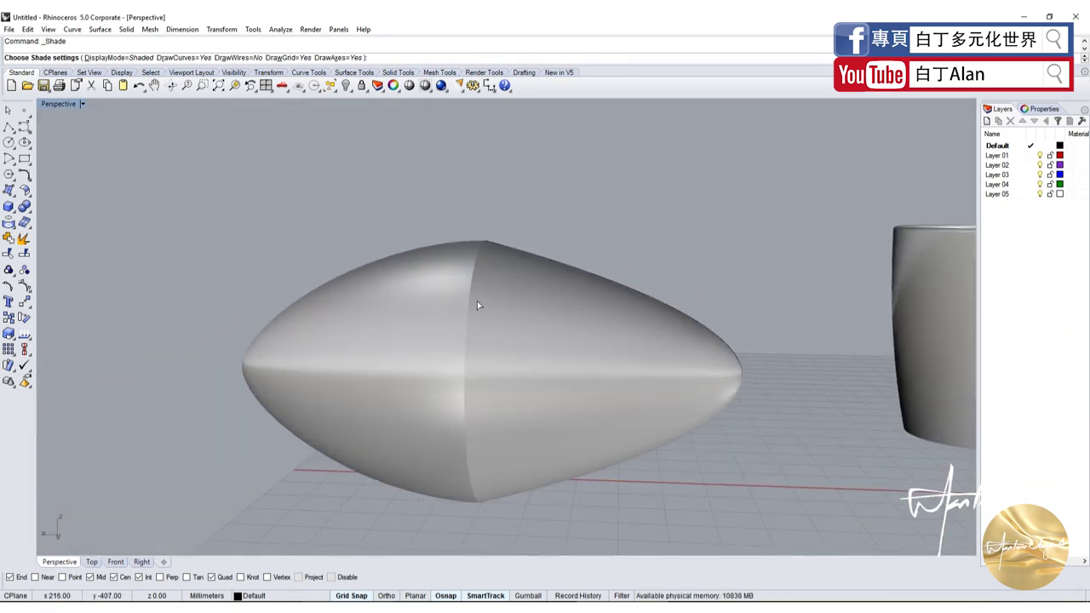
scroll(477, 303, "down", 3)
scroll(474, 302, "up", 4)
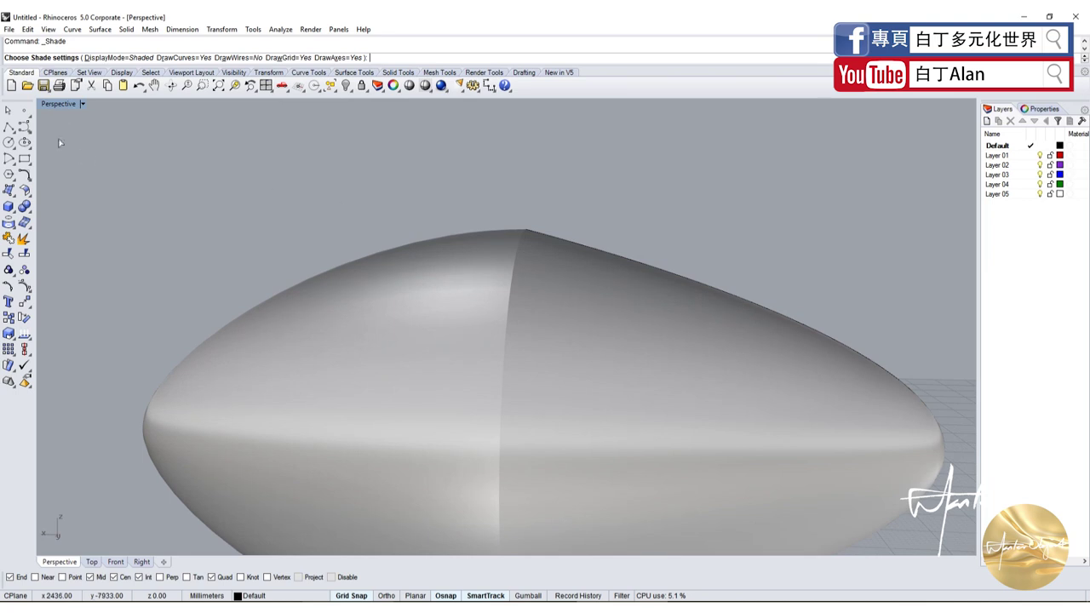
left_click(573, 283)
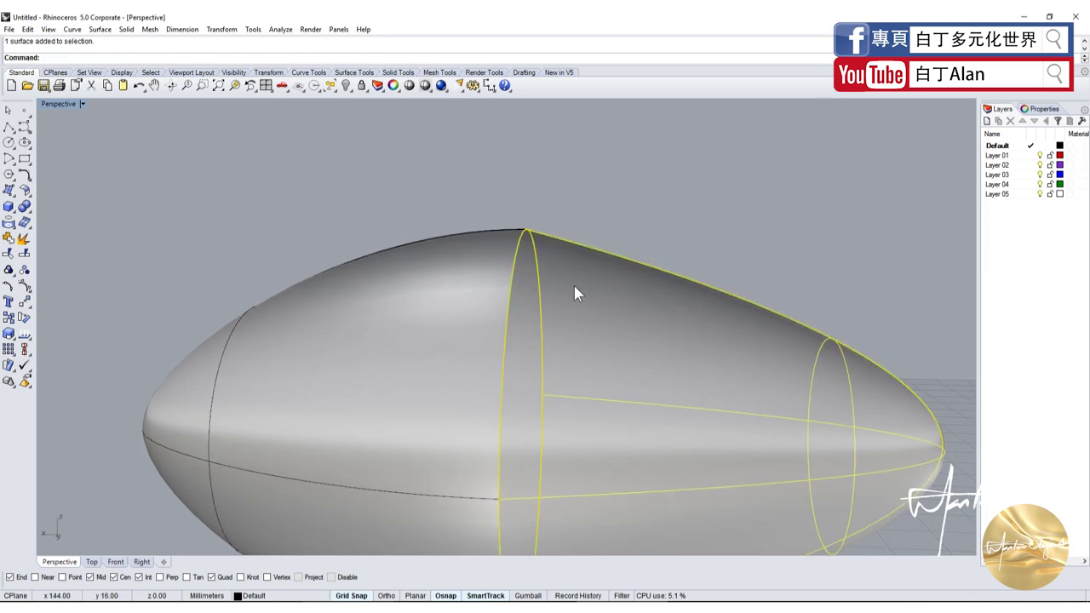
key("Delete")
key("ctrl+z")
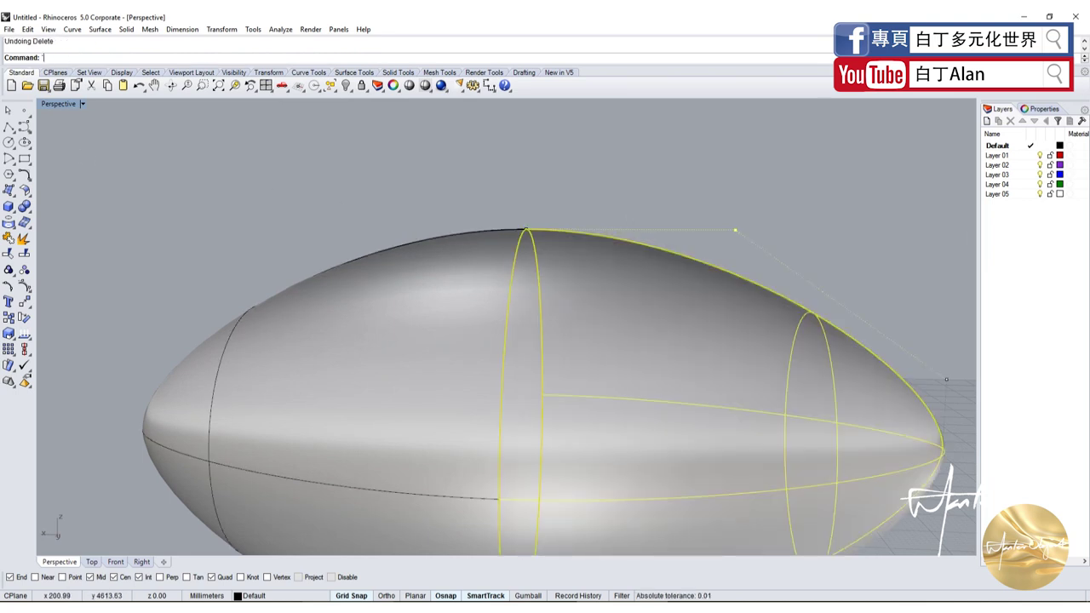
left_click(641, 230)
left_click(599, 238)
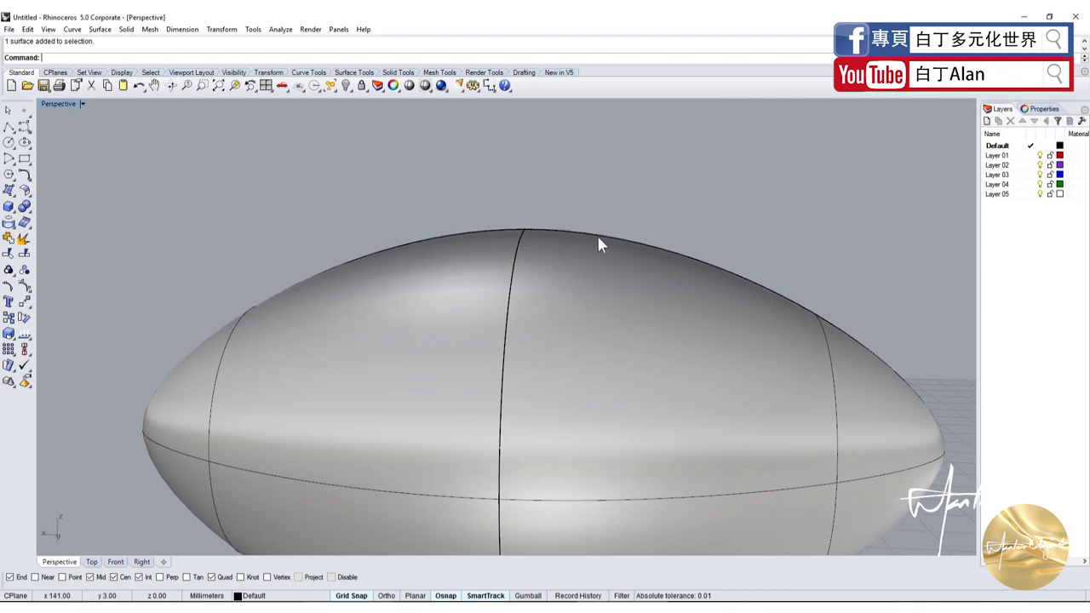
left_click(433, 232)
right_click_drag(434, 232, 477, 350)
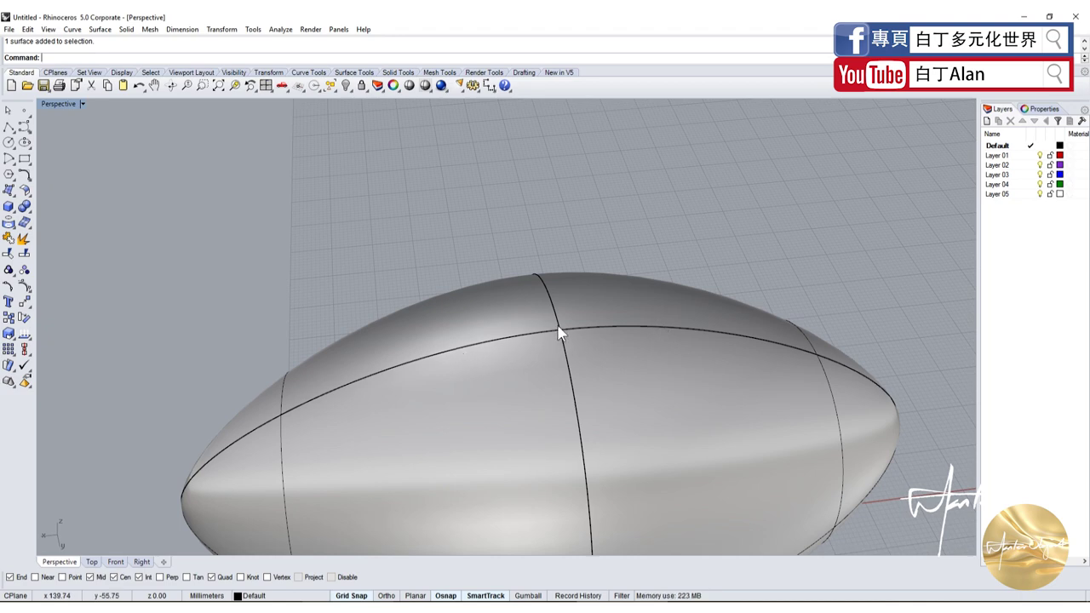
Switch the Perspective view to a fully shaded display of the egg and cup.
scroll(299, 384, "down", 5)
scroll(319, 401, "down", 2)
scroll(302, 487, "up", 2)
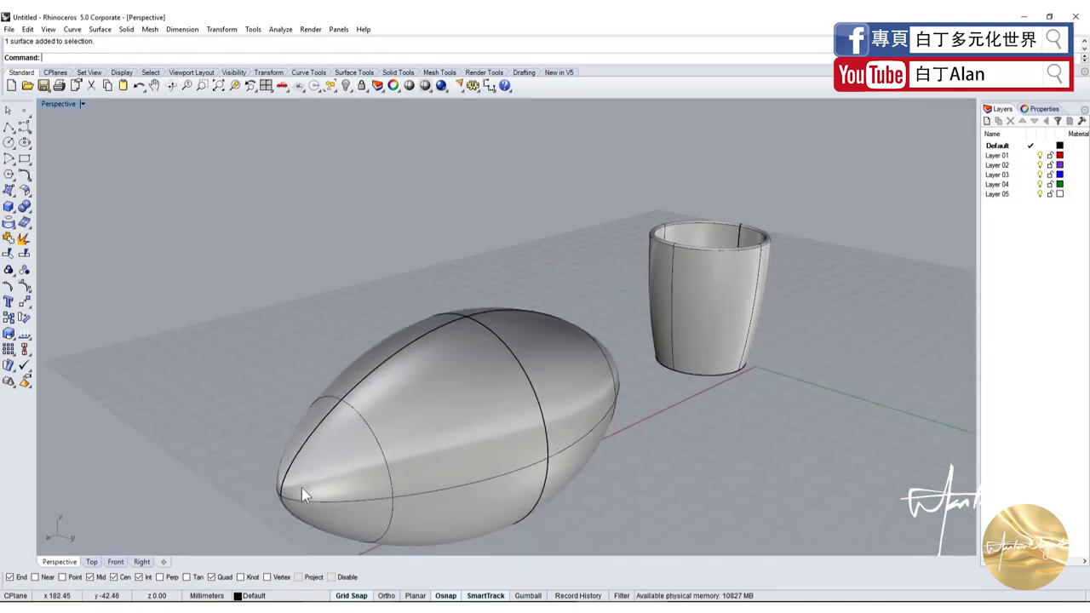
scroll(227, 530, "up", 2)
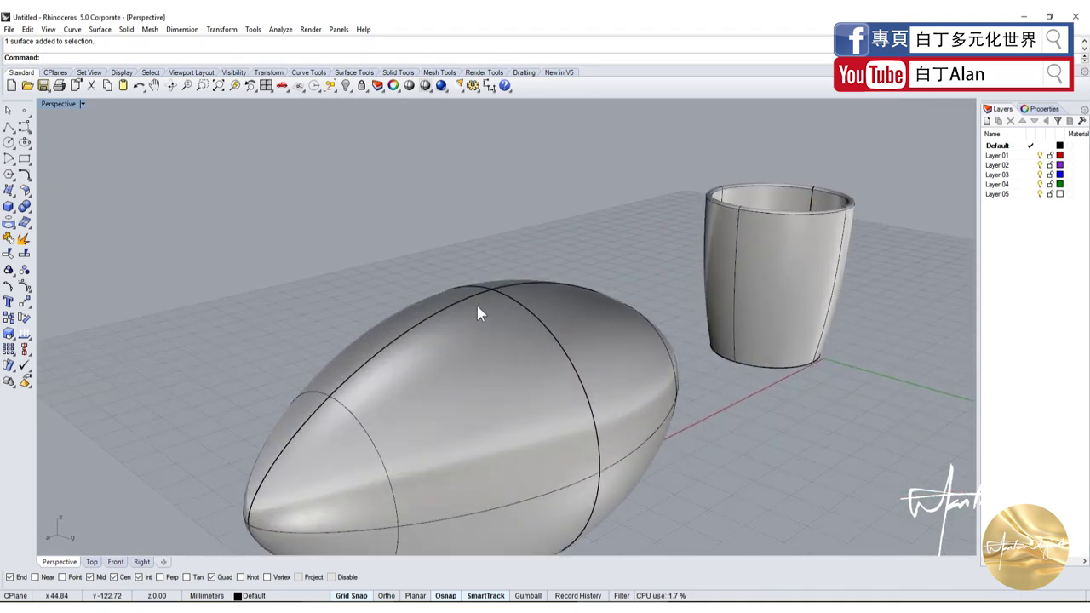
left_click(425, 86)
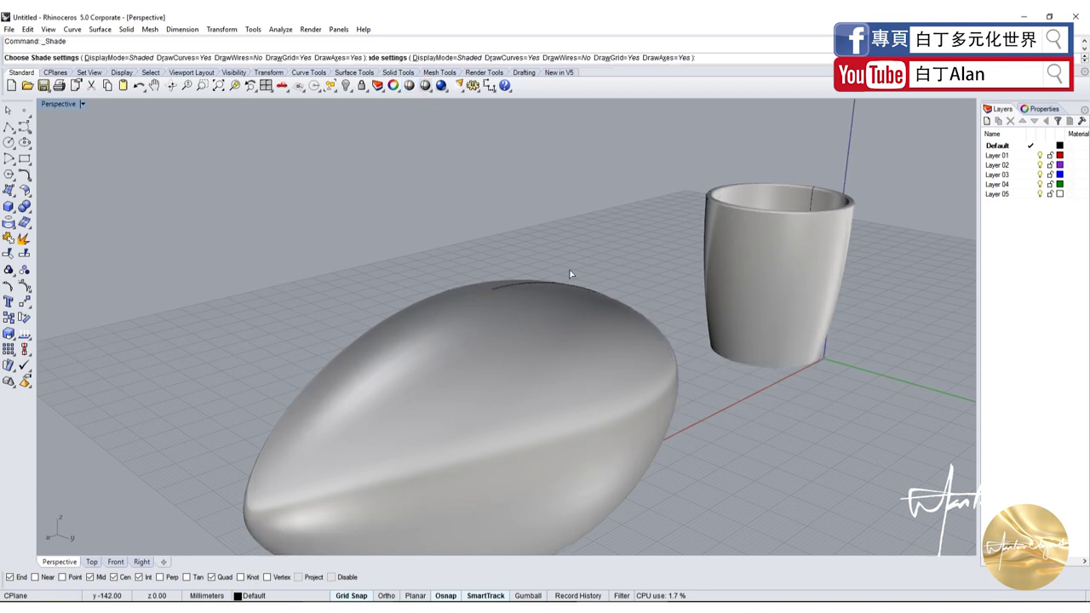
Orbit and zoom to inspect the shaded egg and cup from nearby angles.
scroll(544, 330, "down", 3)
scroll(394, 302, "up", 5)
mouse_move(394, 303)
right_mouse_down()
mouse_move(253, 292)
mouse_move(401, 297)
mouse_move(384, 298)
right_mouse_up()
scroll(579, 309, "down", 4)
scroll(579, 309, "up", 3)
scroll(550, 329, "up", 2)
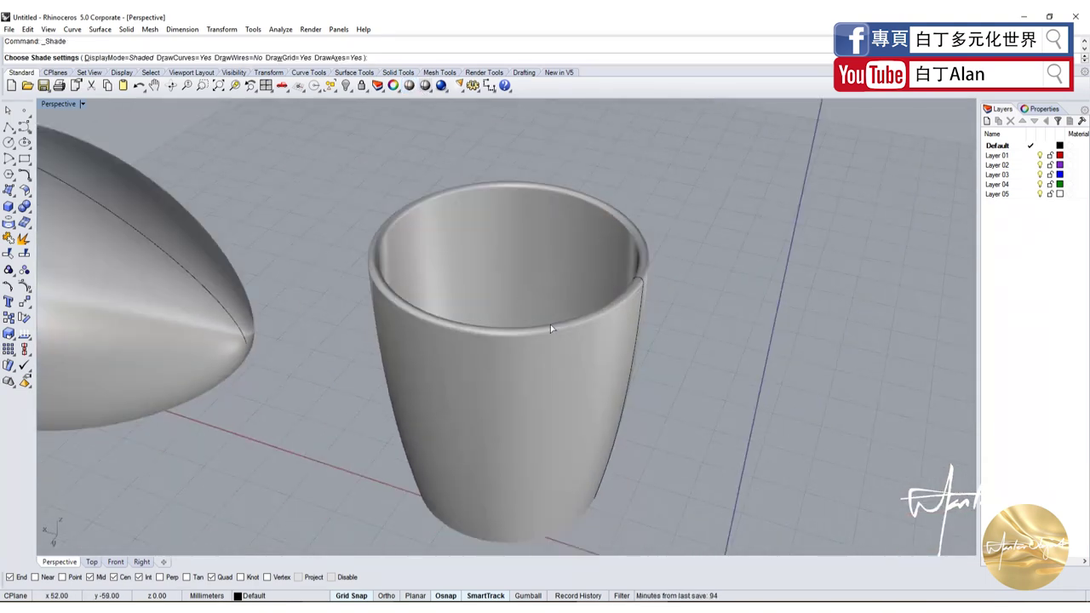
scroll(345, 248, "down", 3)
scroll(286, 355, "up", 2)
scroll(220, 301, "up", 3)
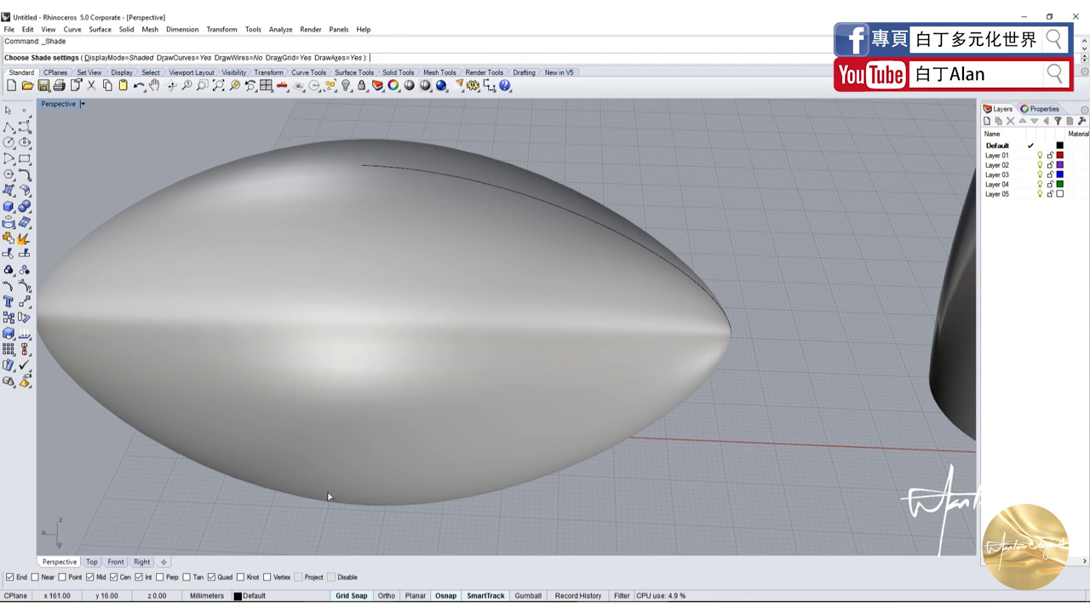
Return to four views, make Front active, and enlarge it to zoom on the cup.
double_click(69, 105)
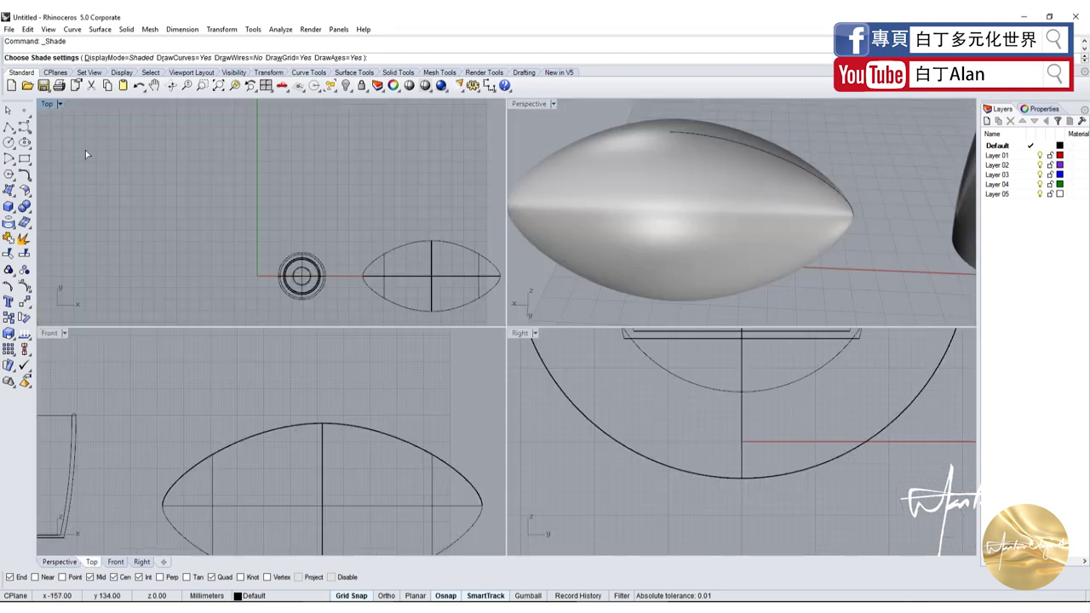
left_click(219, 442)
scroll(161, 458, "up", 3)
scroll(298, 435, "up", 3)
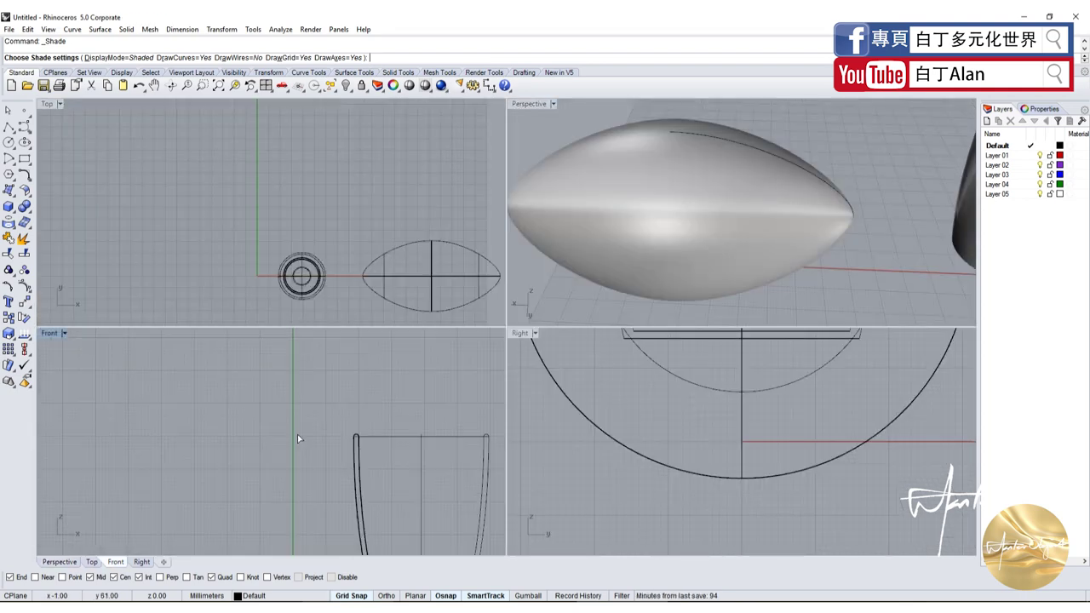
scroll(301, 387, "up", 2)
double_click(52, 338)
scroll(244, 324, "down", 3)
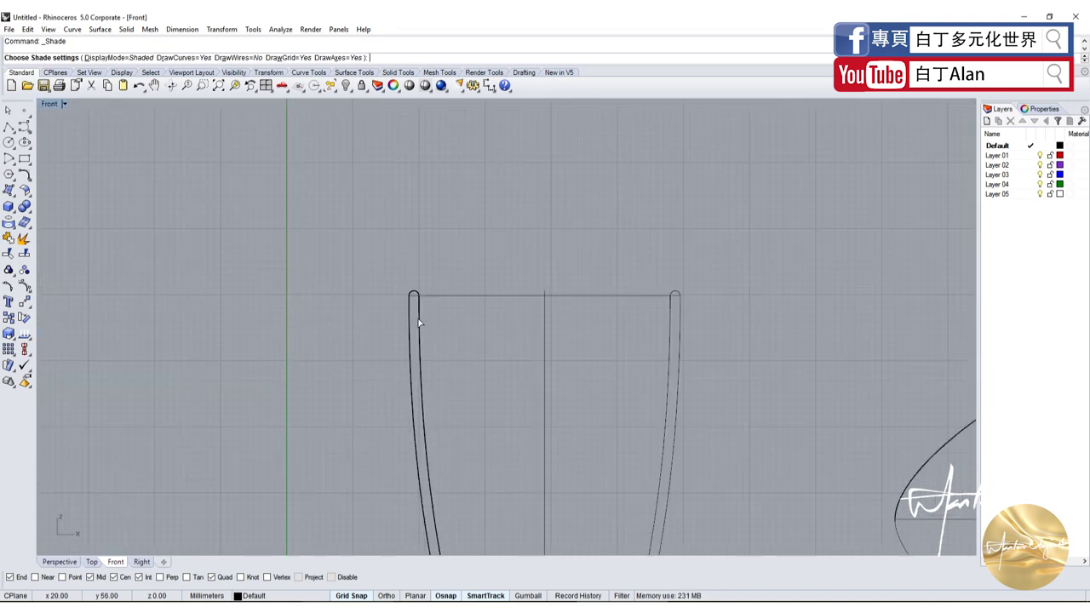
scroll(405, 312, "up", 1)
scroll(410, 298, "up", 3)
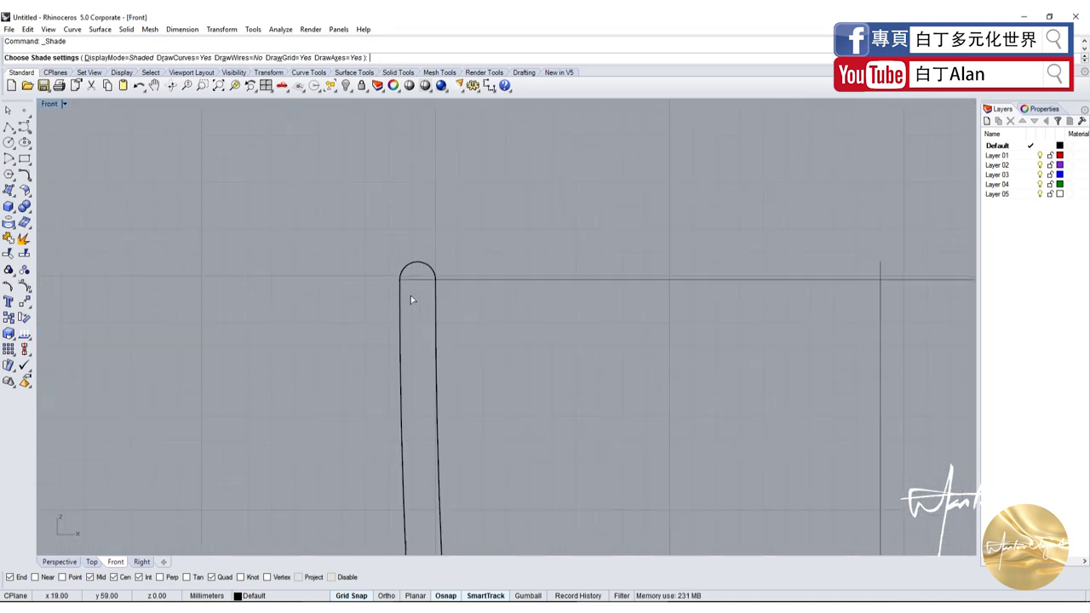
Back in four views, pick the cup rim's profile curve instead of the surface.
double_click(51, 106)
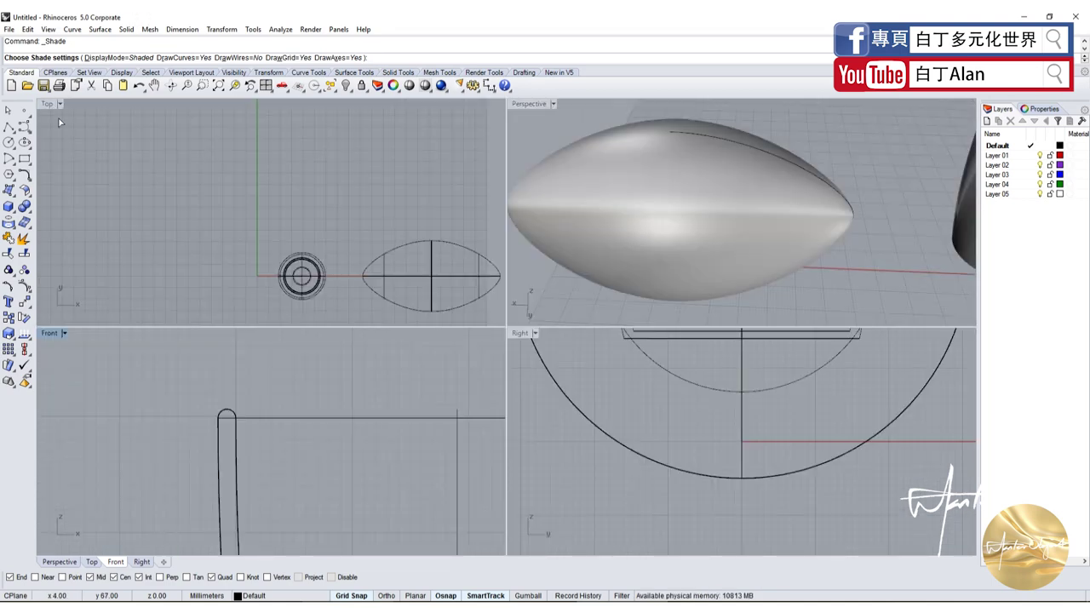
scroll(682, 265, "down", 1)
scroll(800, 254, "down", 2)
scroll(801, 238, "up", 5)
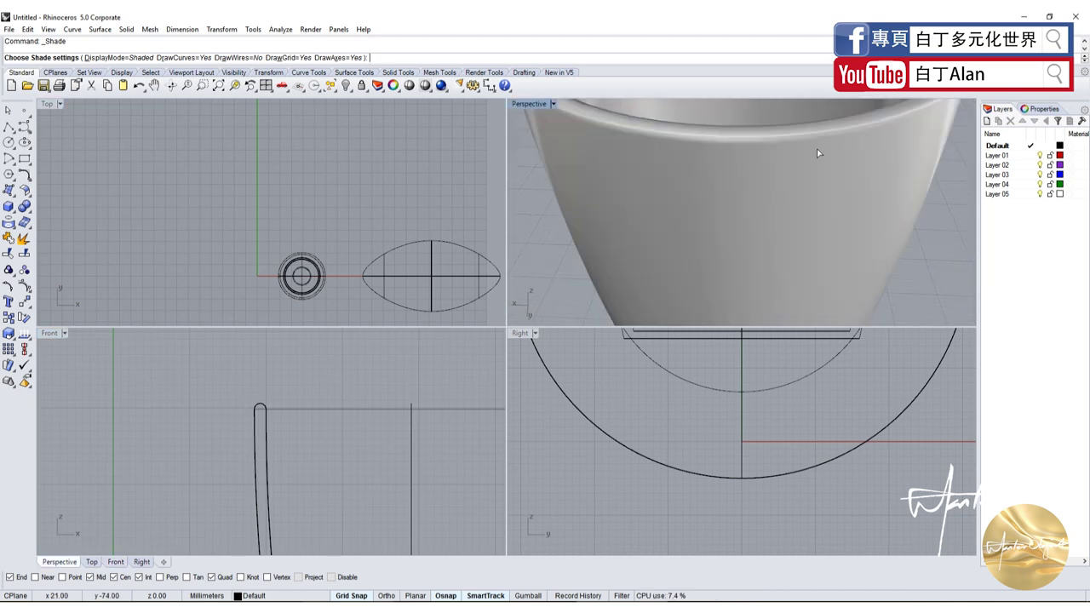
left_click(292, 360)
scroll(263, 414, "up", 2)
left_click(254, 409)
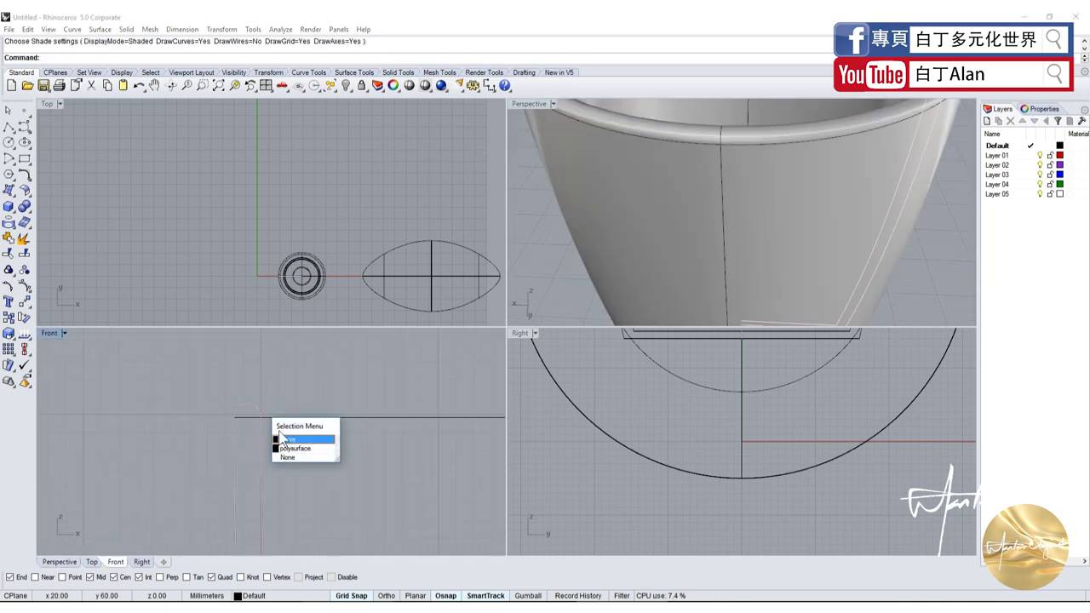
left_click(286, 439)
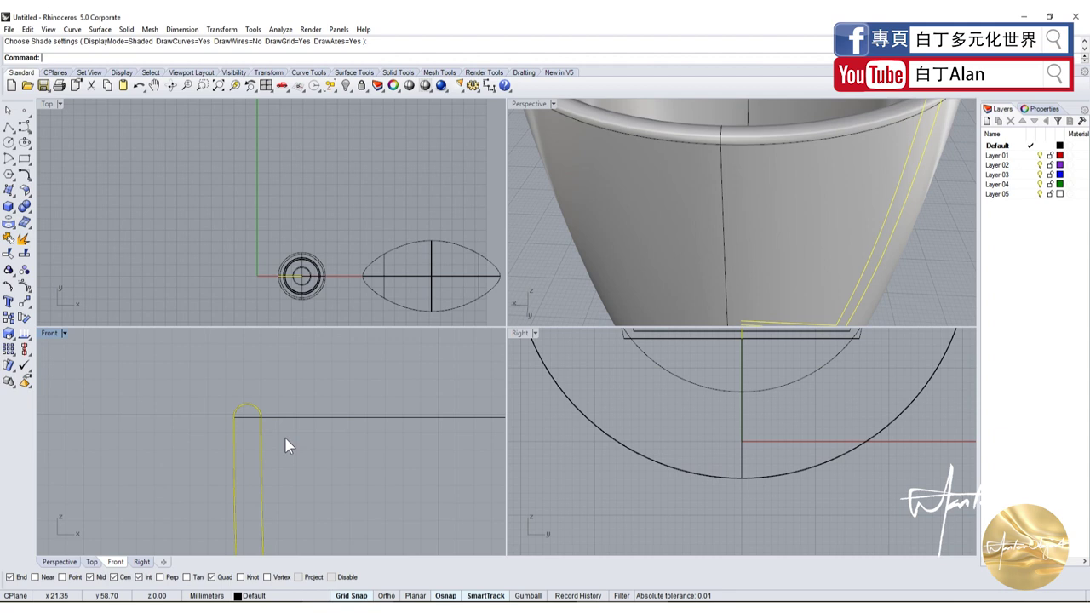
Turn on the profile curve's control points and select the rim's top three points.
key("F10")
scroll(287, 442, "up", 3)
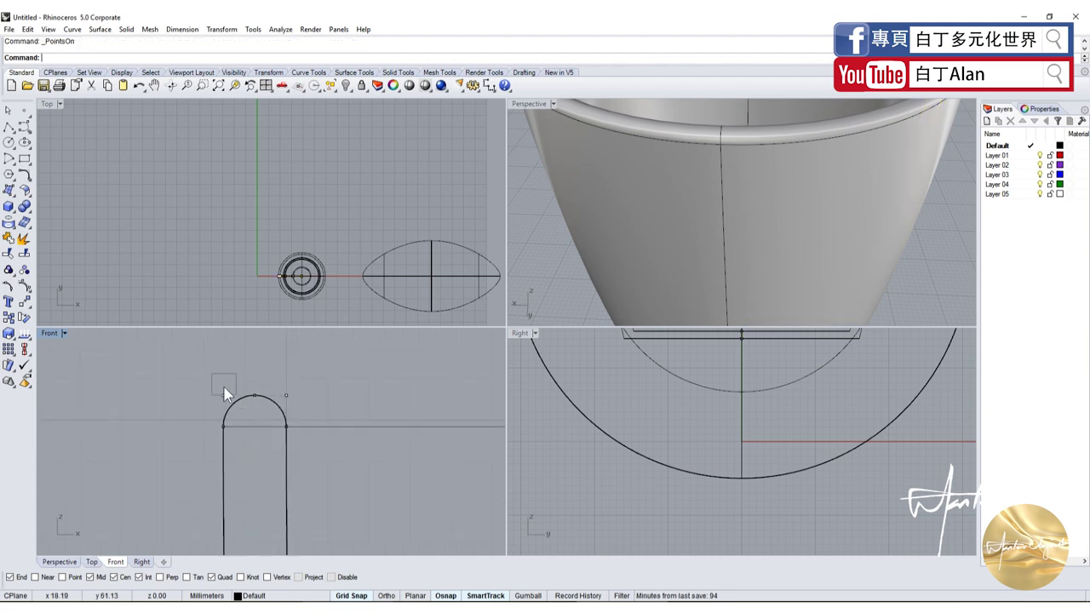
mouse_move(217, 380)
left_mouse_down()
mouse_move(287, 398)
mouse_move(292, 389)
left_mouse_up()
Delete the revolved cup body surface.
left_click(280, 398)
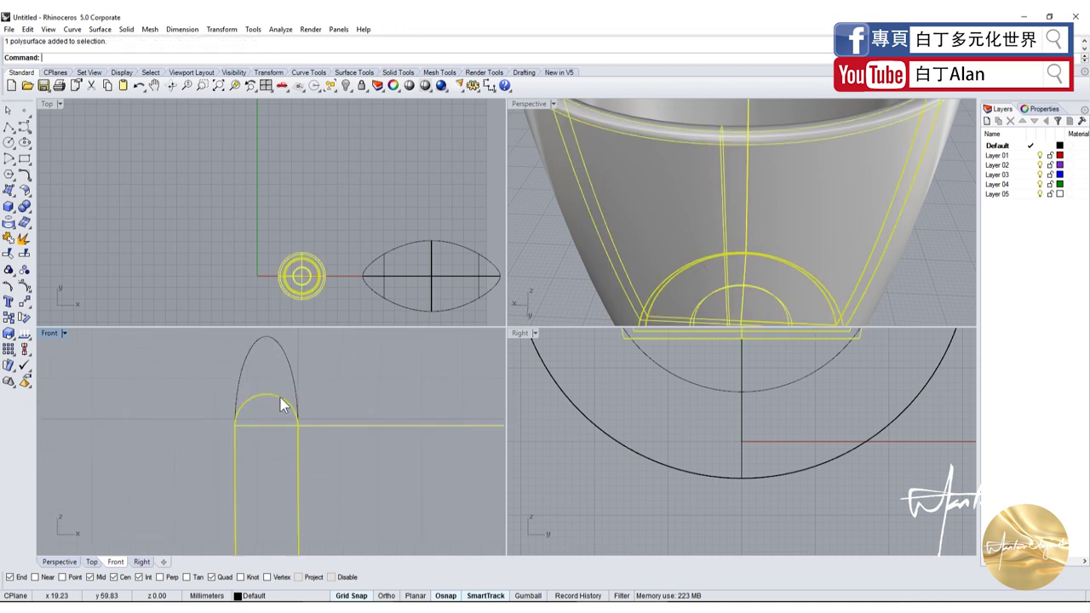
key("Delete")
scroll(88, 403, "down", 3)
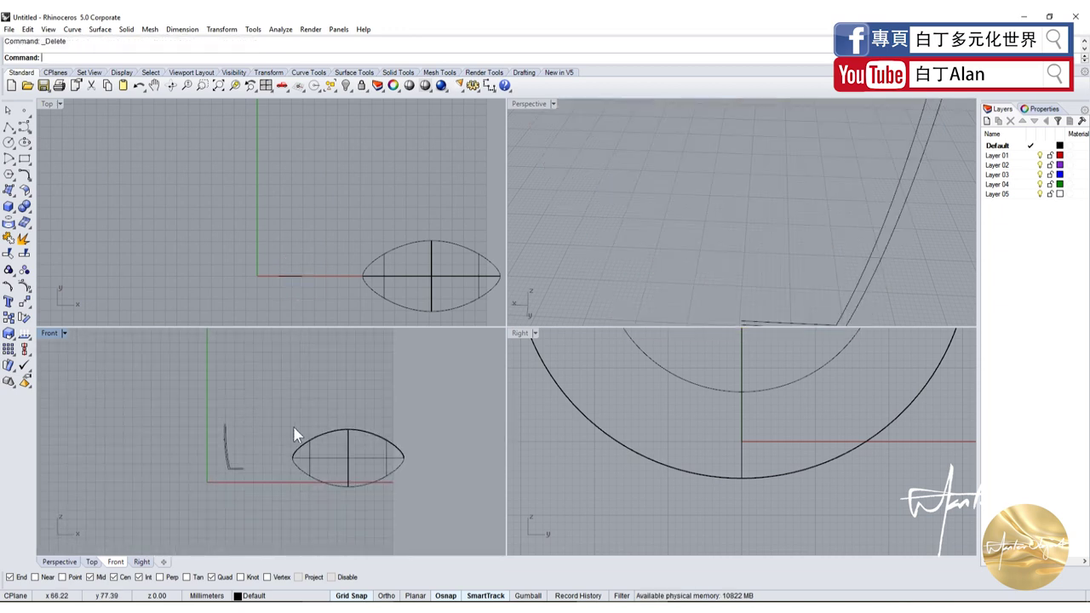
scroll(247, 430, "up", 5)
Select the arch profile curve and window-select its top three control points.
left_click(302, 457)
scroll(303, 456, "down", 2)
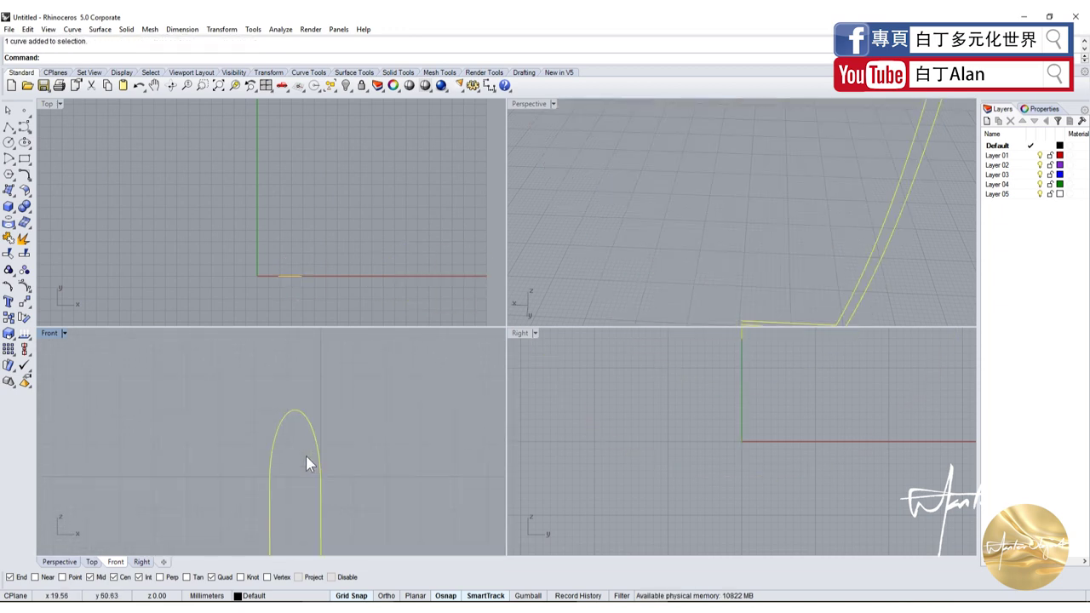
key("F10")
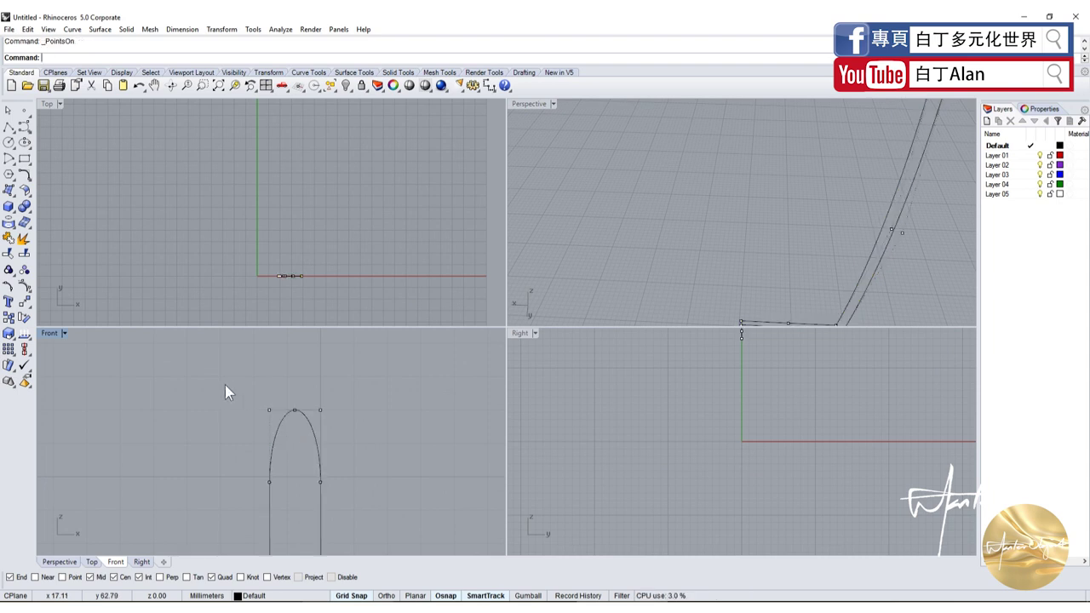
left_click_drag(225, 385, 368, 445)
scroll(346, 449, "up", 3)
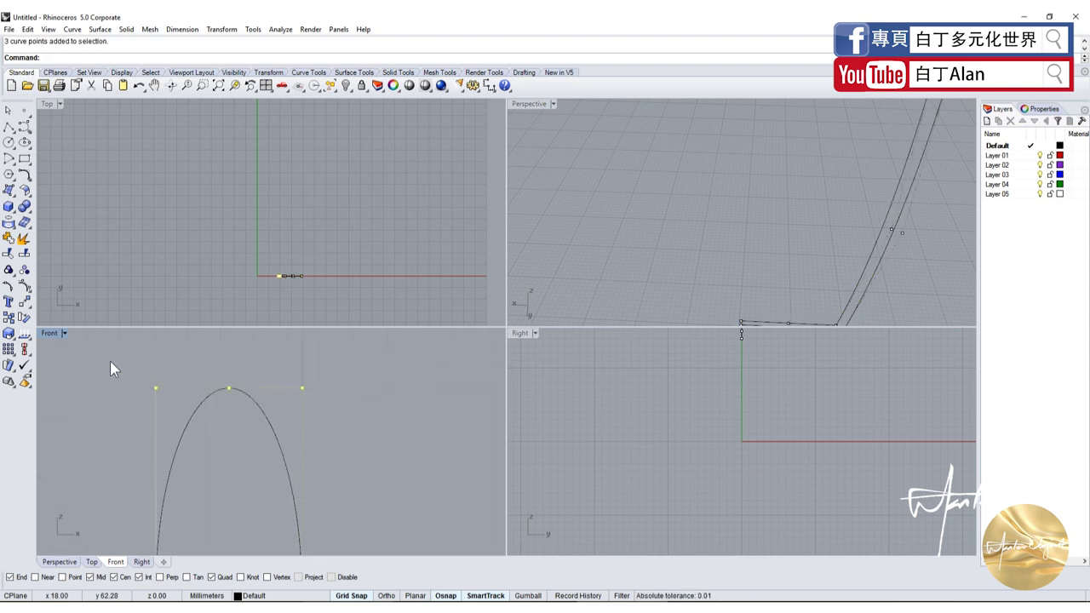
scroll(451, 469, "down", 2)
scroll(456, 473, "down", 3)
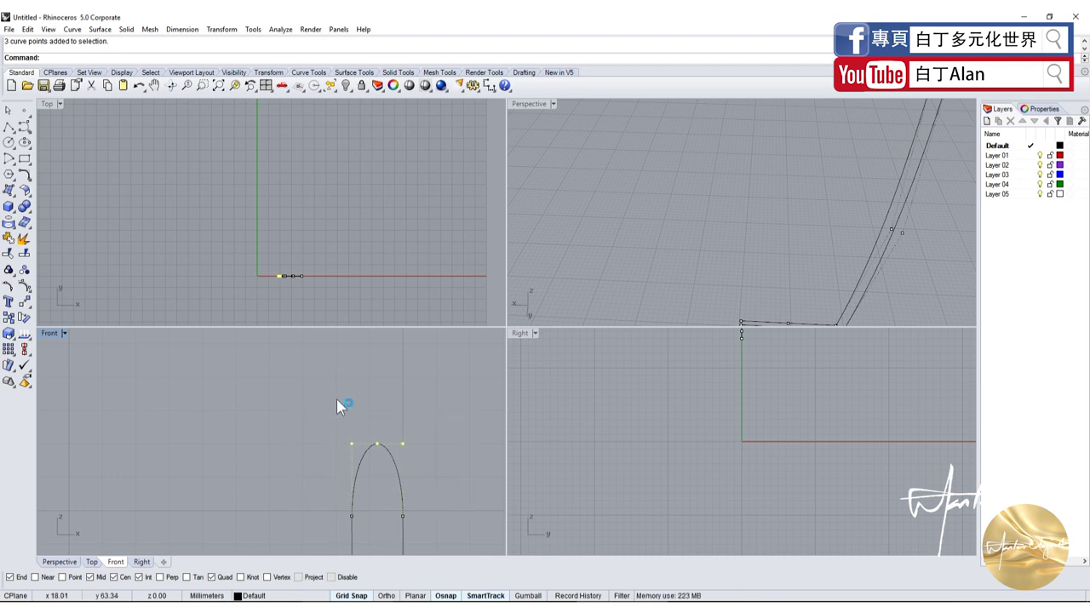
Undo the delete to bring back the egg and select its right half.
key("Escape")
key("ctrl+z")
key("ctrl+z")
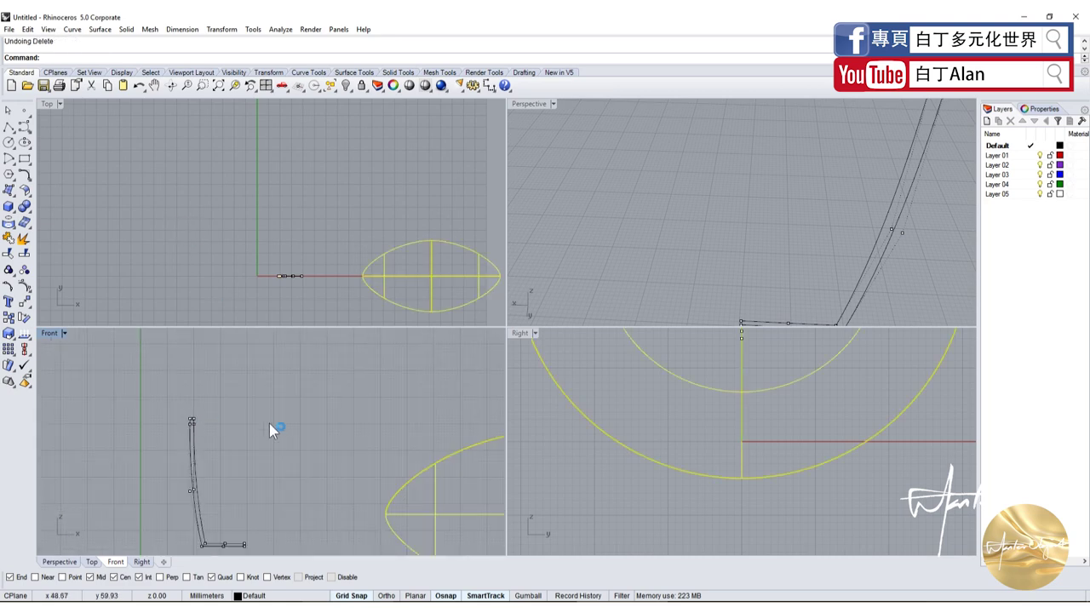
scroll(271, 430, "down", 3)
left_click(439, 252)
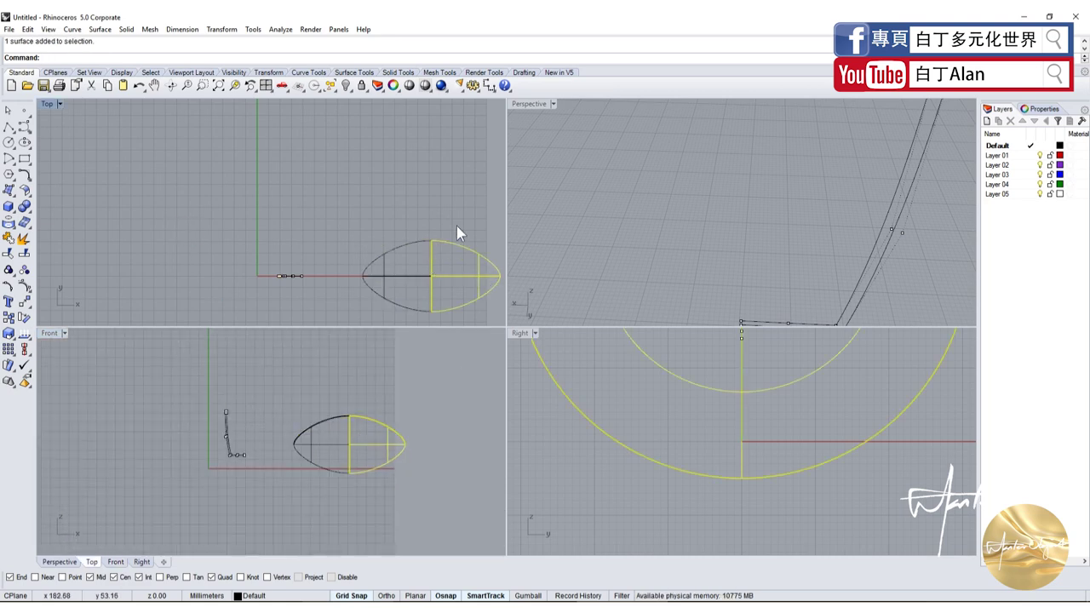
Activate and maximize the Perspective view to see the restored egg.
left_click(528, 104)
left_click(545, 171)
double_click(528, 104)
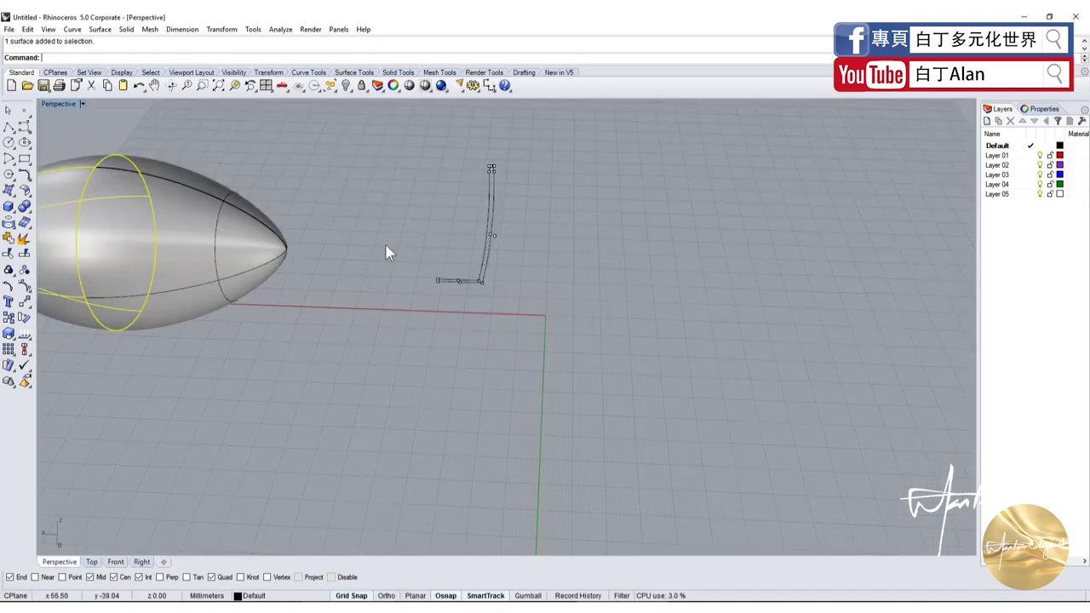
scroll(356, 324, "down", 5)
scroll(236, 325, "up", 4)
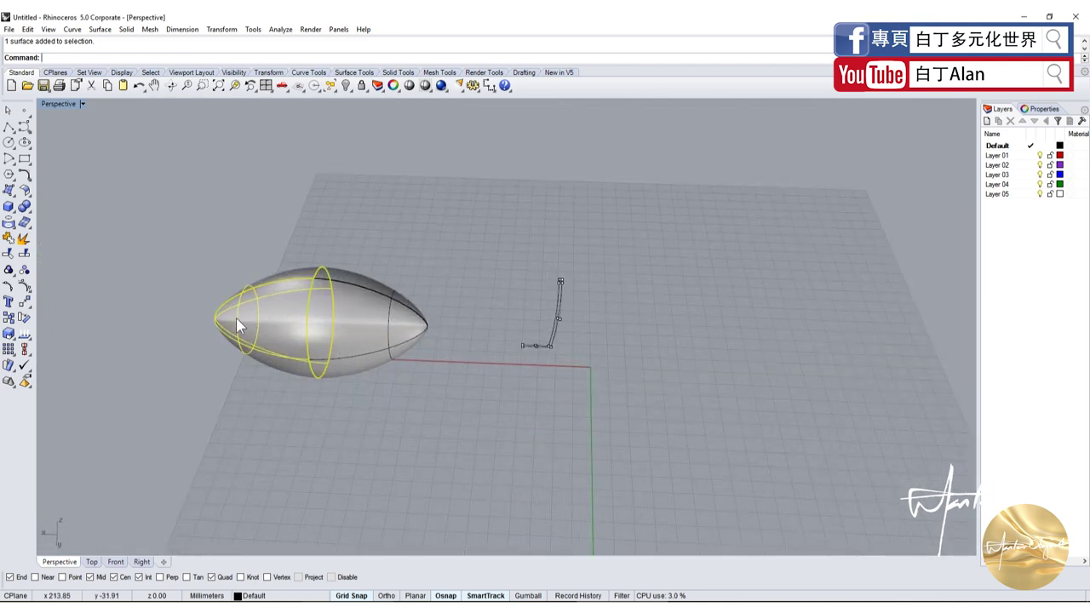
Test-pull a top control point of the egg, orbit to view it, then undo.
key("F10")
scroll(239, 336, "up", 4)
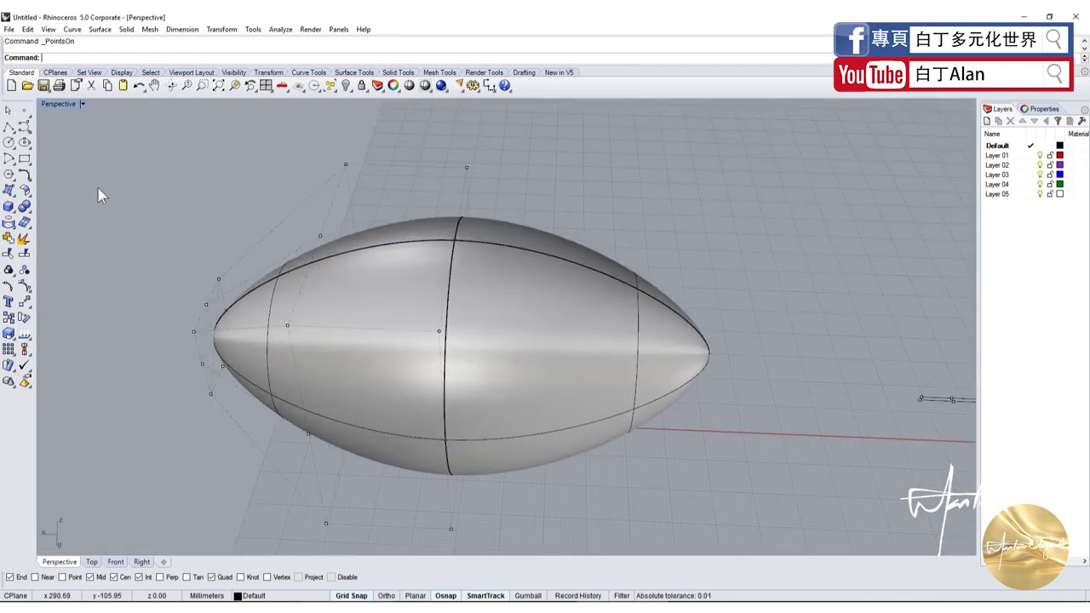
left_click_drag(345, 164, 608, 170)
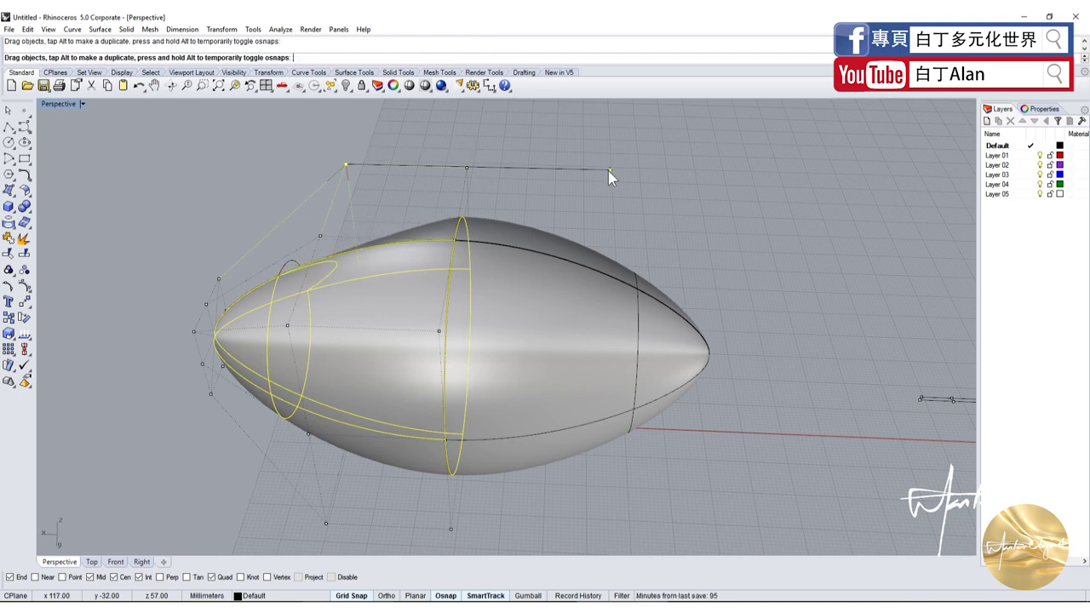
scroll(319, 298, "down", 3)
right_click_drag(317, 298, 610, 271)
right_click_drag(658, 390, 668, 294)
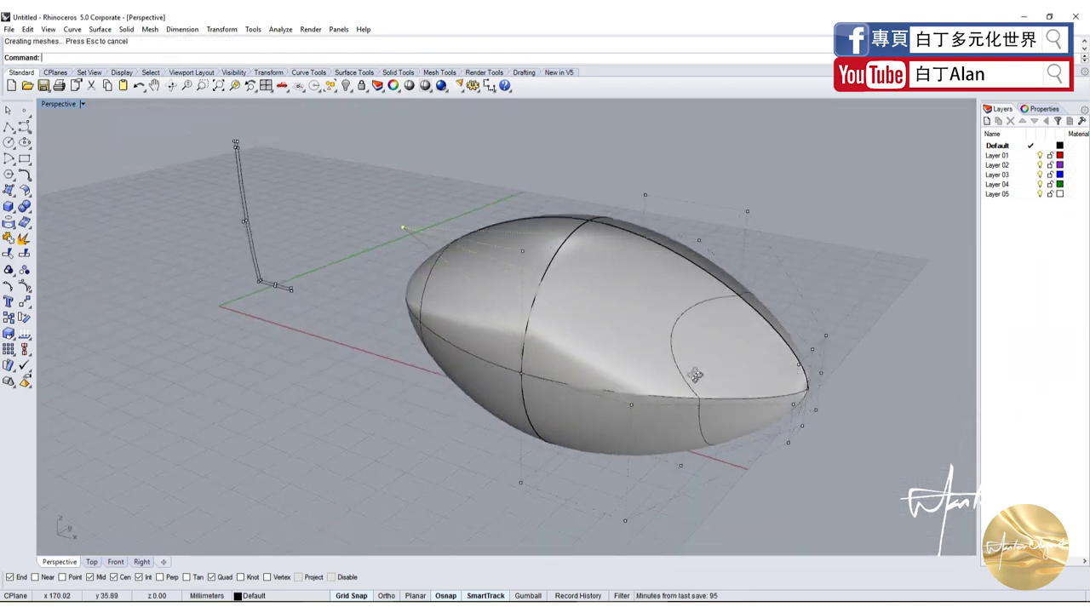
key("ctrl+z")
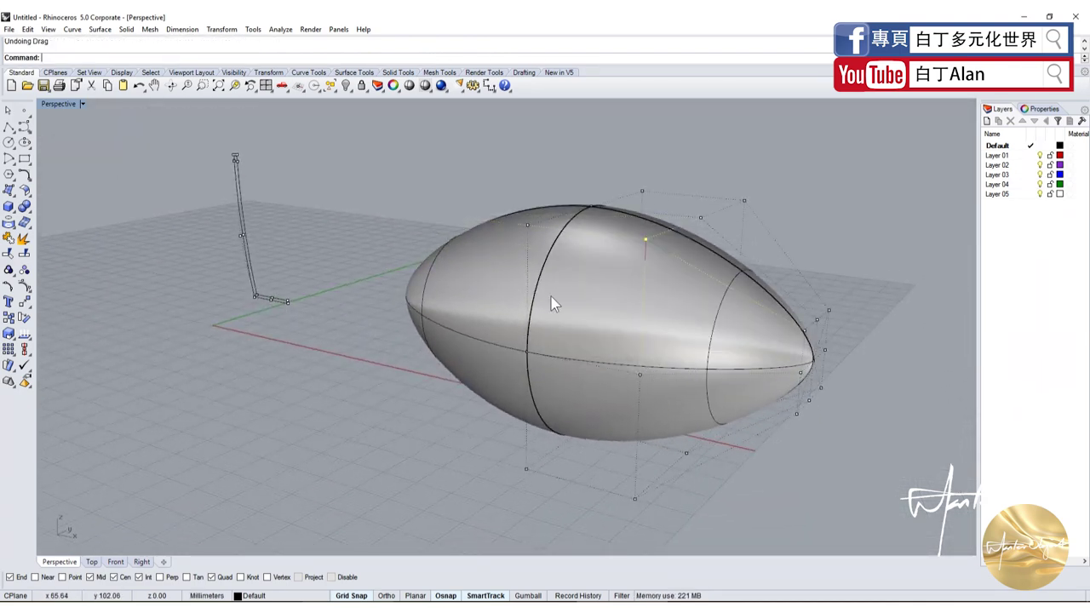
In the four-view layout, select three of the egg's control points.
double_click(68, 104)
scroll(345, 261, "up", 3)
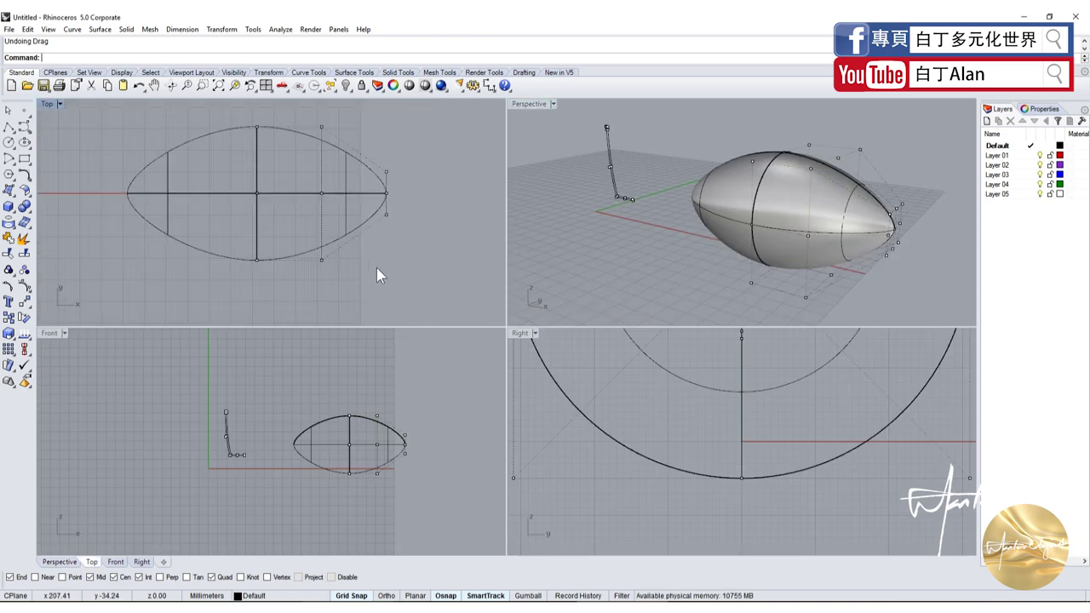
scroll(376, 267, "up", 1)
left_click_drag(284, 212, 343, 318)
scroll(321, 248, "up", 2)
scroll(321, 248, "up", 1)
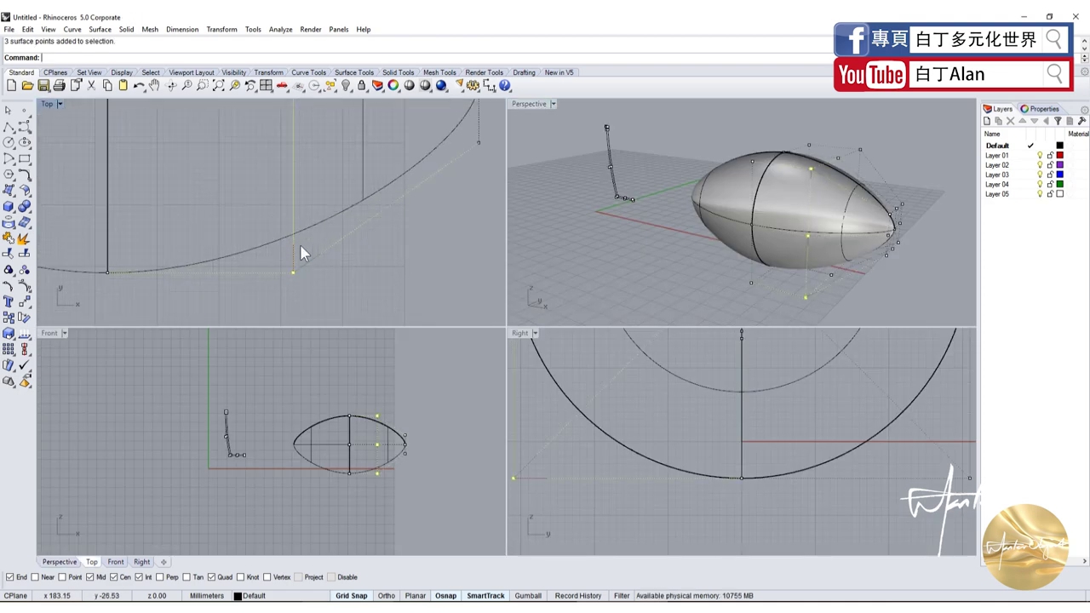
scroll(299, 250, "down", 3)
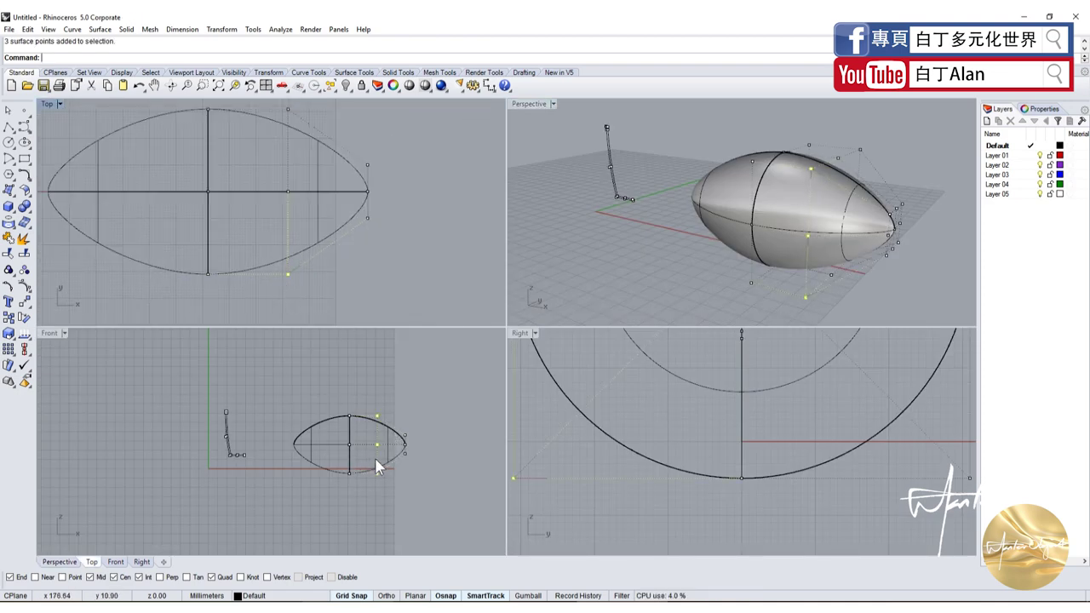
scroll(741, 474, "down", 4)
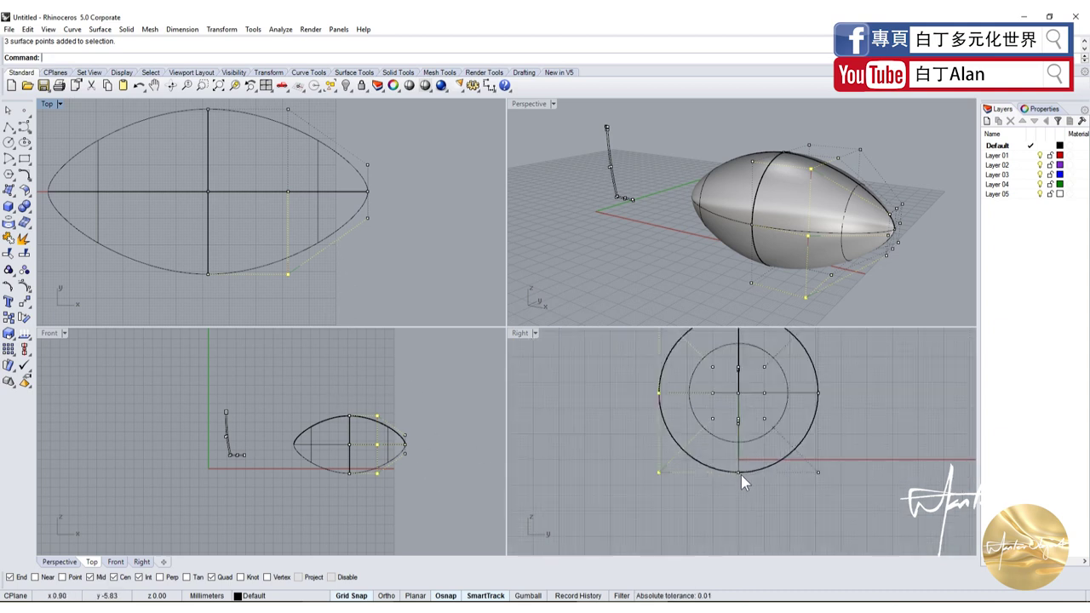
scroll(740, 474, "down", 1)
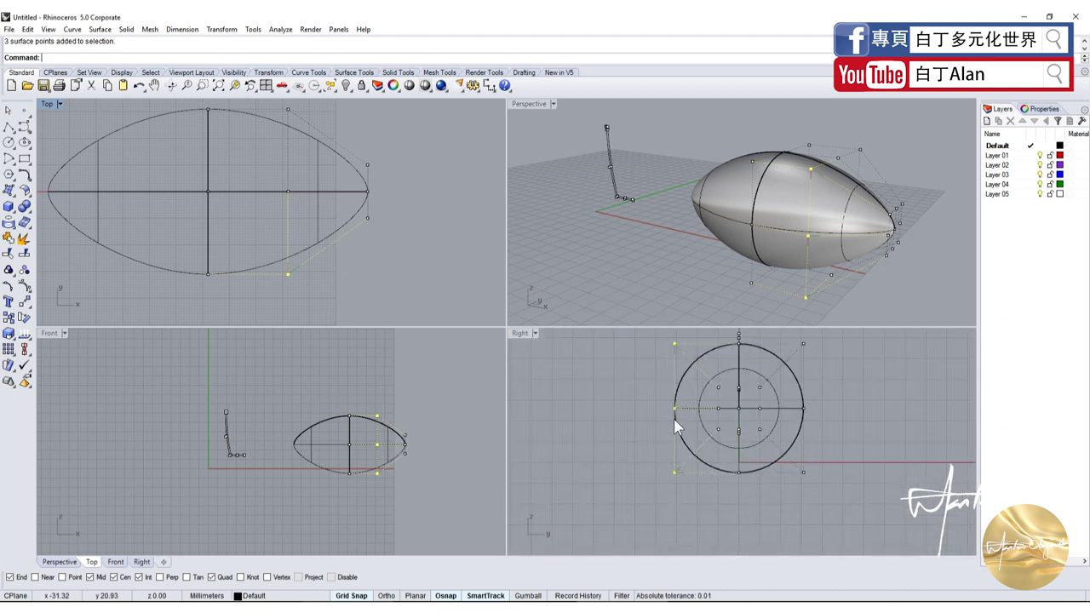
scroll(358, 417, "up", 5)
scroll(358, 430, "down", 4)
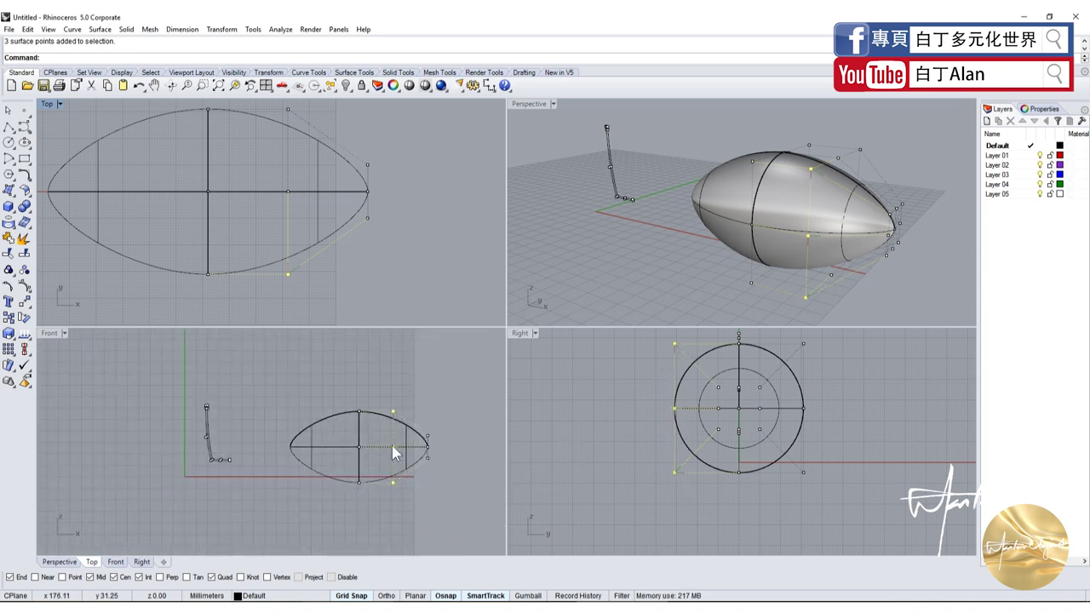
Drag the selected surface points and another control point to reshape the ellipsoid.
left_click_drag(289, 283, 290, 315)
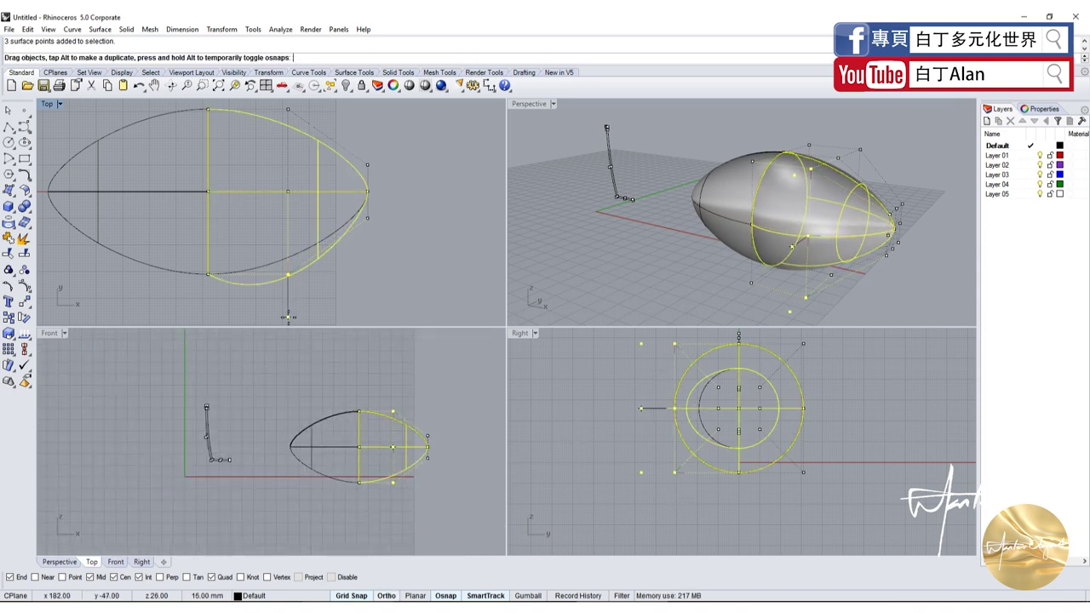
scroll(301, 260, "down", 2)
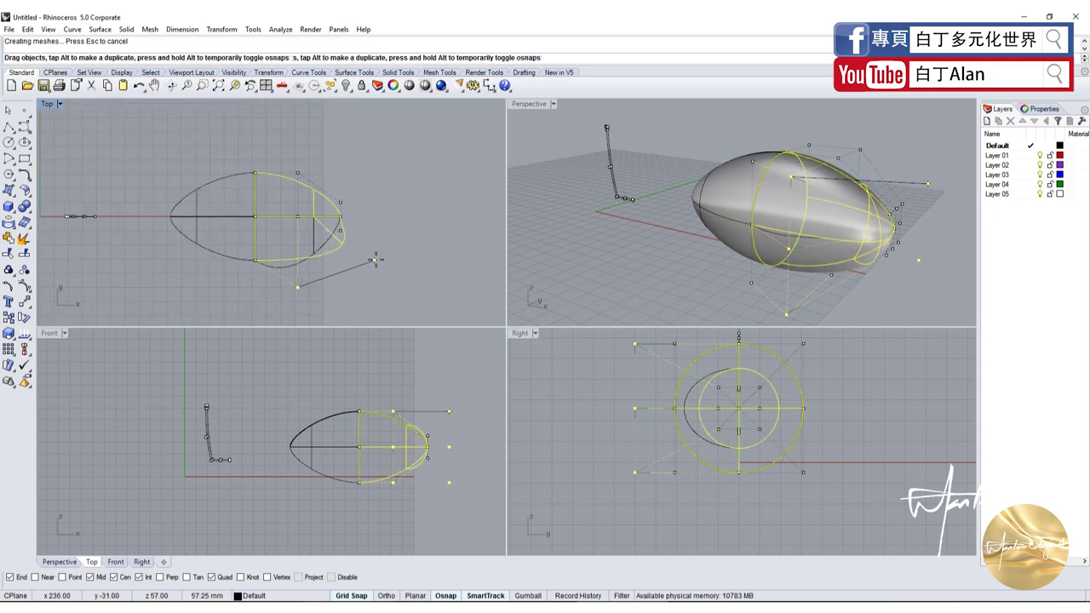
left_click_drag(299, 286, 413, 268)
mouse_move(732, 222)
right_mouse_down()
mouse_move(790, 199)
mouse_move(762, 202)
mouse_move(821, 206)
right_mouse_up()
scroll(750, 209, "down", 3)
Hide the control points, then window-select and delete the ellipsoid and its curves.
key("Escape")
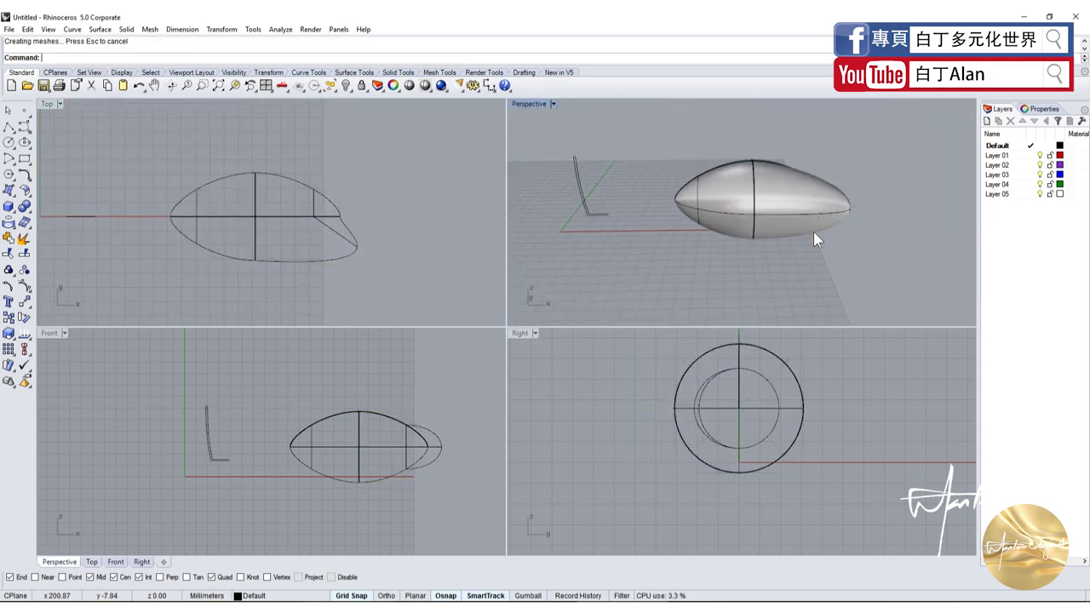
left_click_drag(813, 231, 684, 137)
key("Delete")
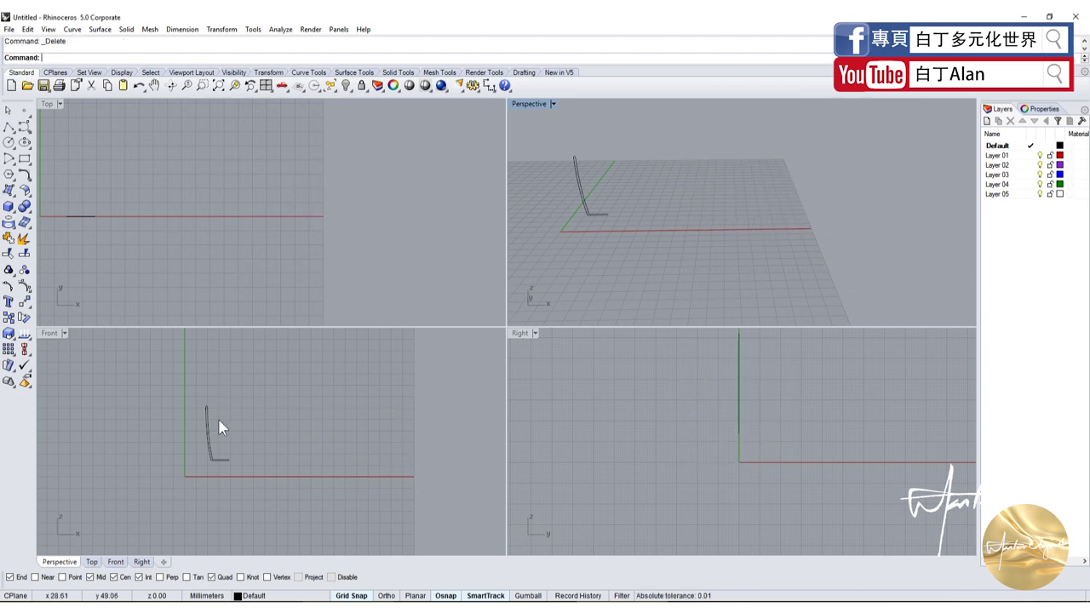
Explode the profile curve in the maximized Front view and check the left arc's points.
scroll(219, 428, "up", 3)
double_click(47, 335)
scroll(375, 404, "up", 3)
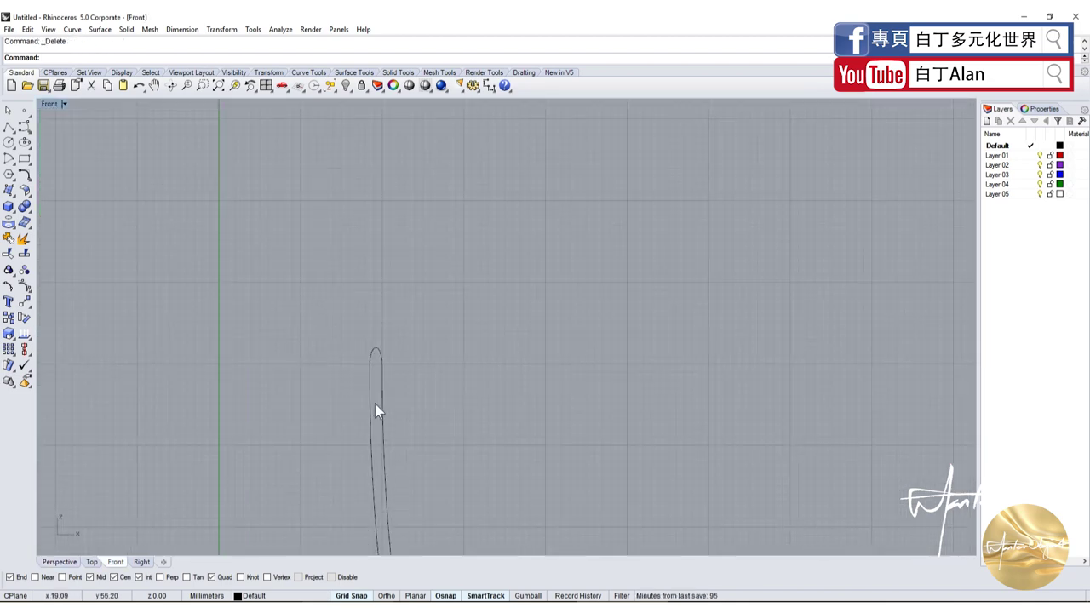
left_click(378, 407)
scroll(357, 337, "down", 5)
scroll(356, 338, "up", 2)
scroll(368, 336, "up", 2)
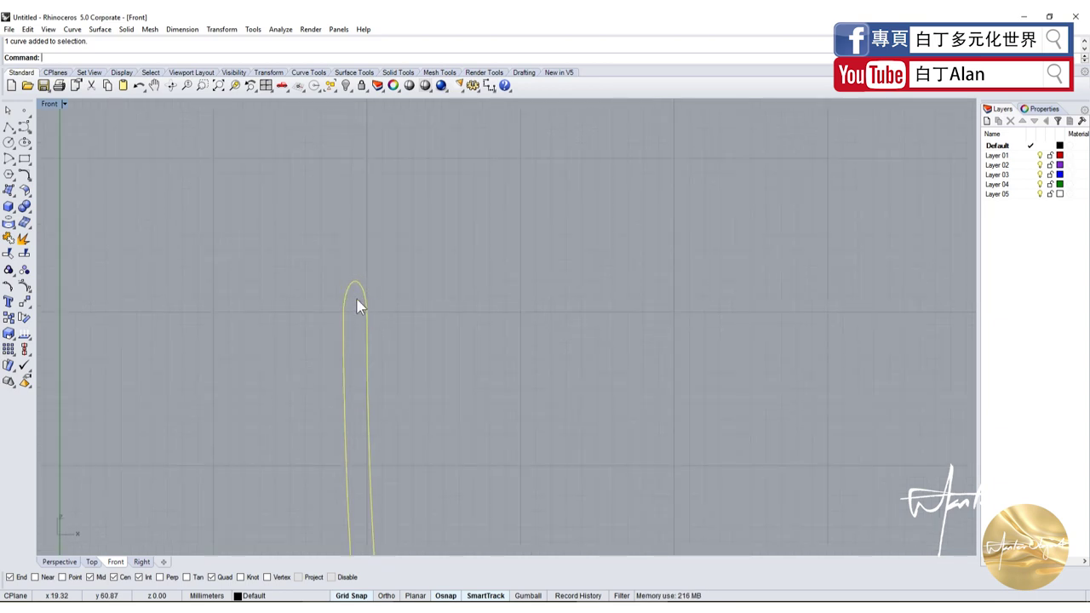
left_click(25, 239)
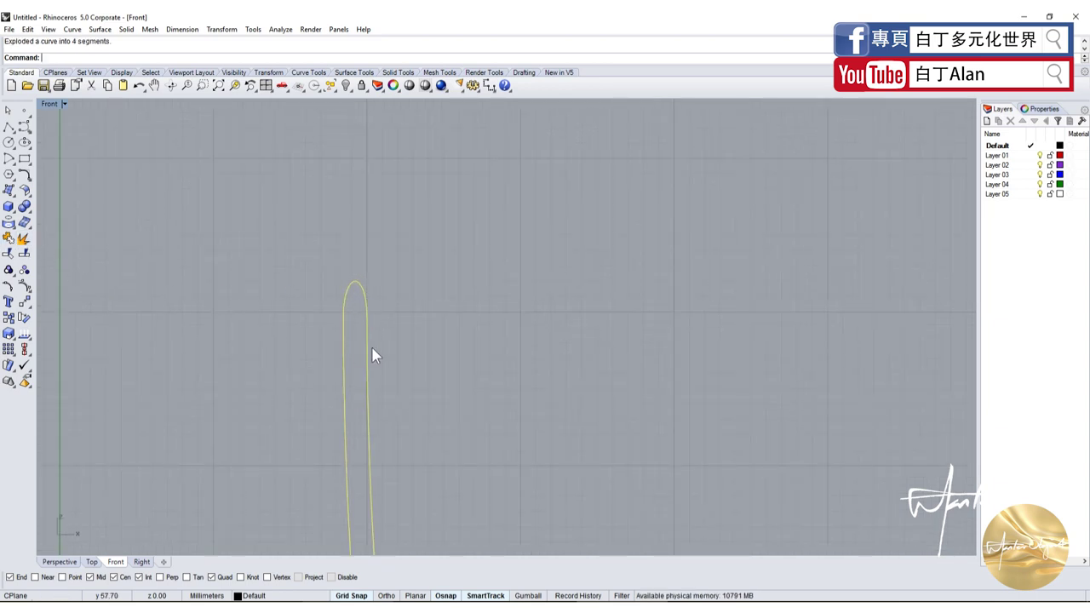
left_click(367, 303)
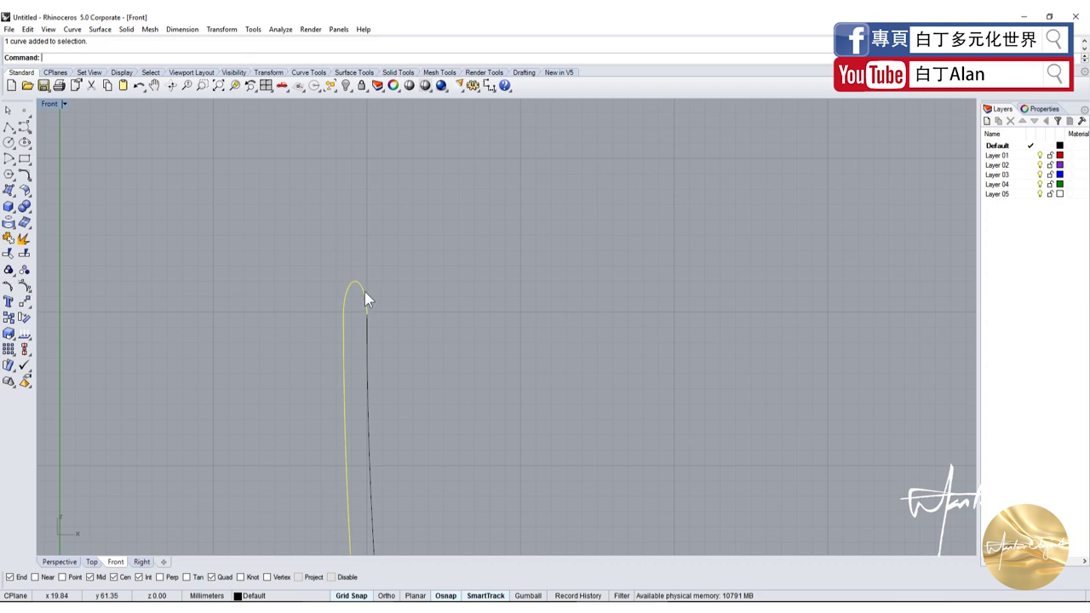
key("F10")
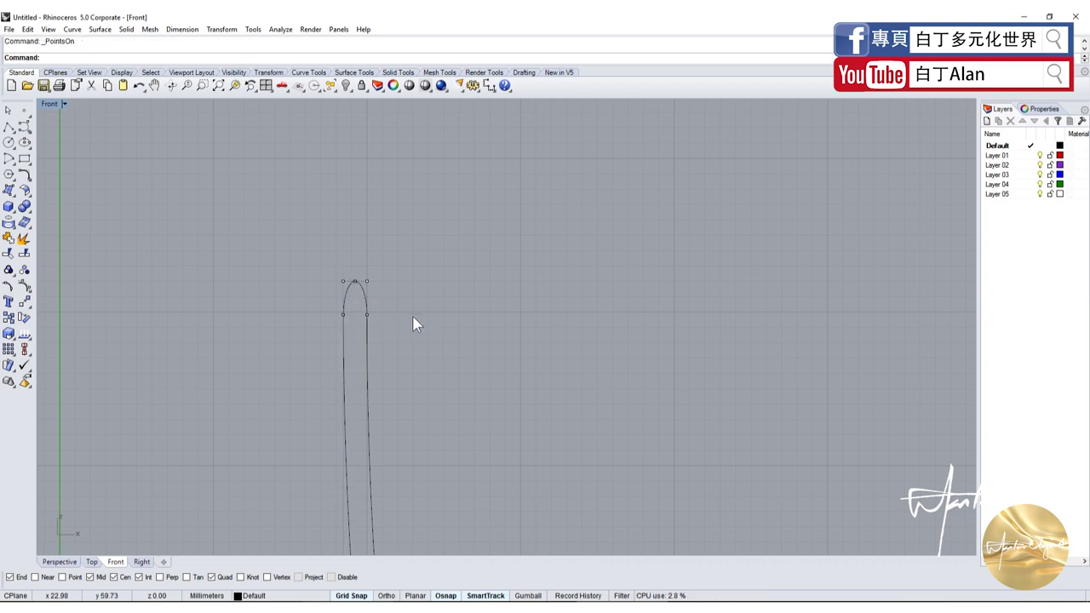
scroll(408, 334, "down", 5)
Revolve the L-shaped profile a full turn around a vertical axis at its right end.
left_click(391, 350)
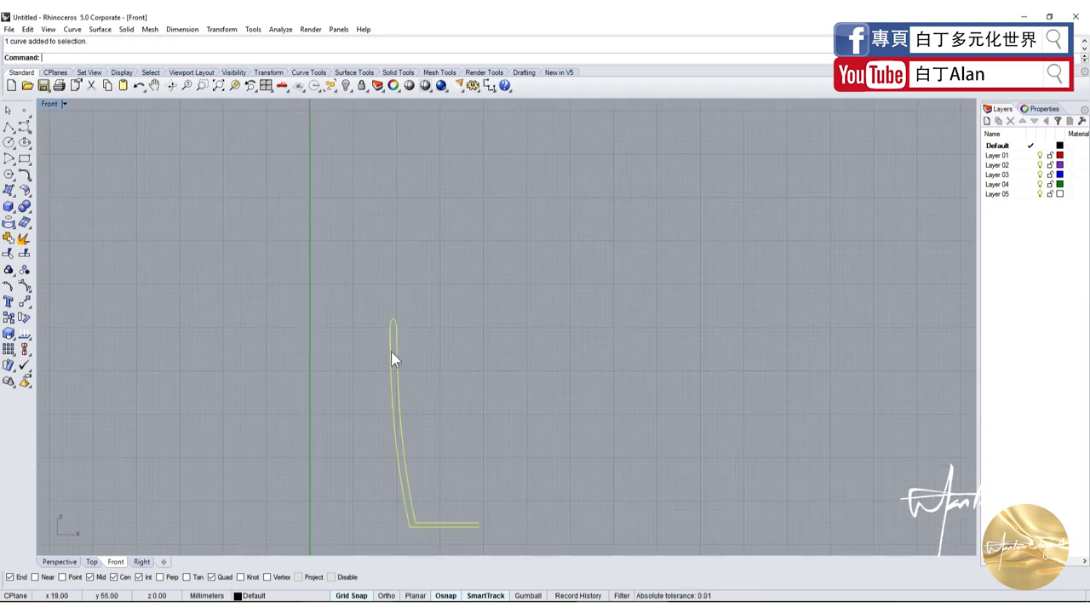
left_click(8, 190)
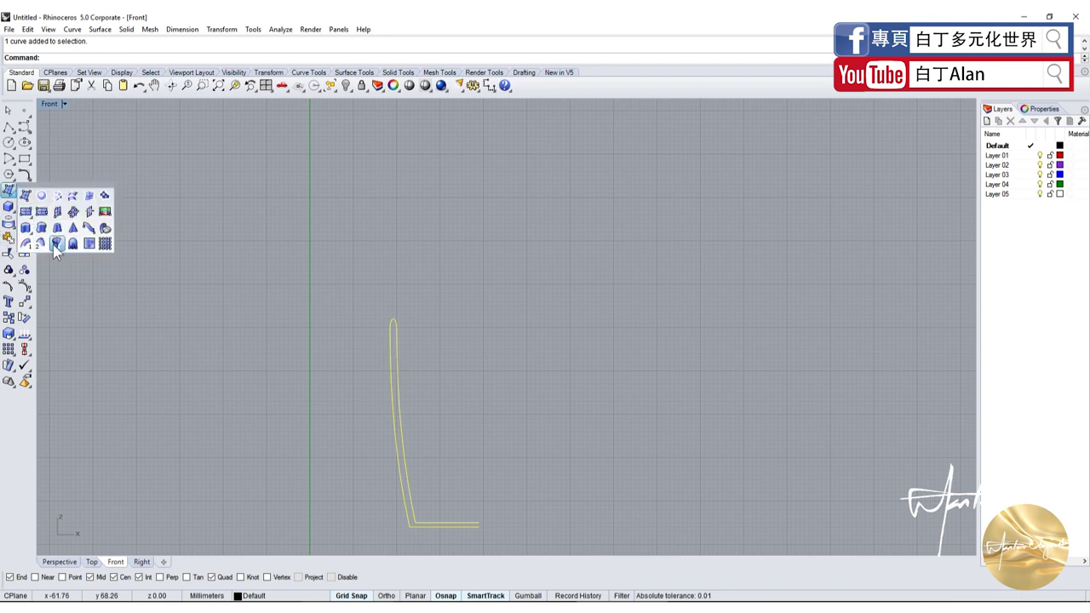
left_click(54, 245)
left_click(478, 525)
left_click(498, 390)
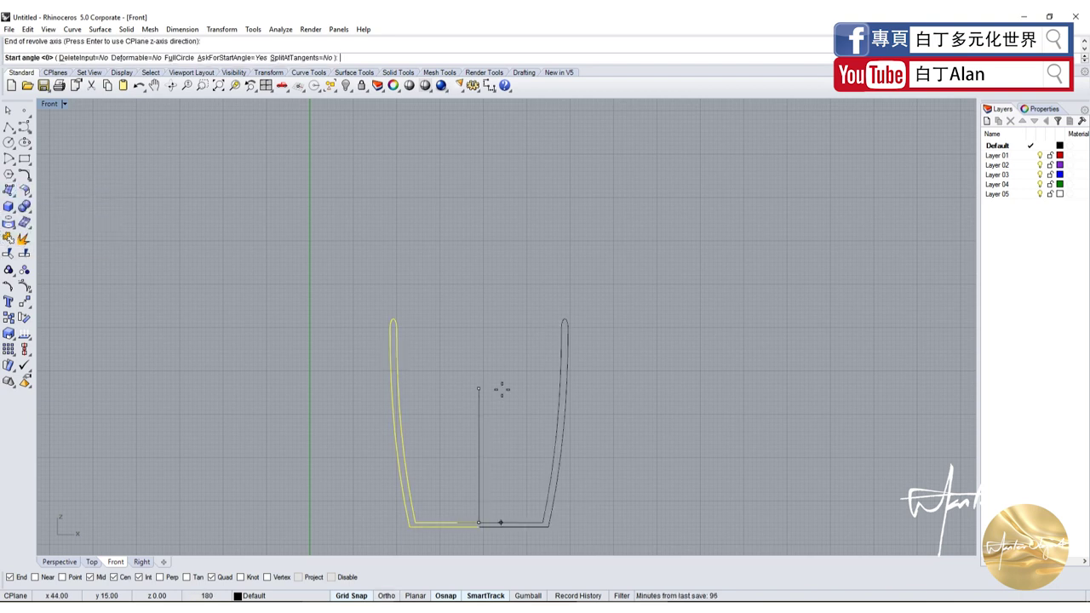
key("Return")
key("Return")
Maximize the Perspective view and zoom to inspect the new cup body.
double_click(51, 103)
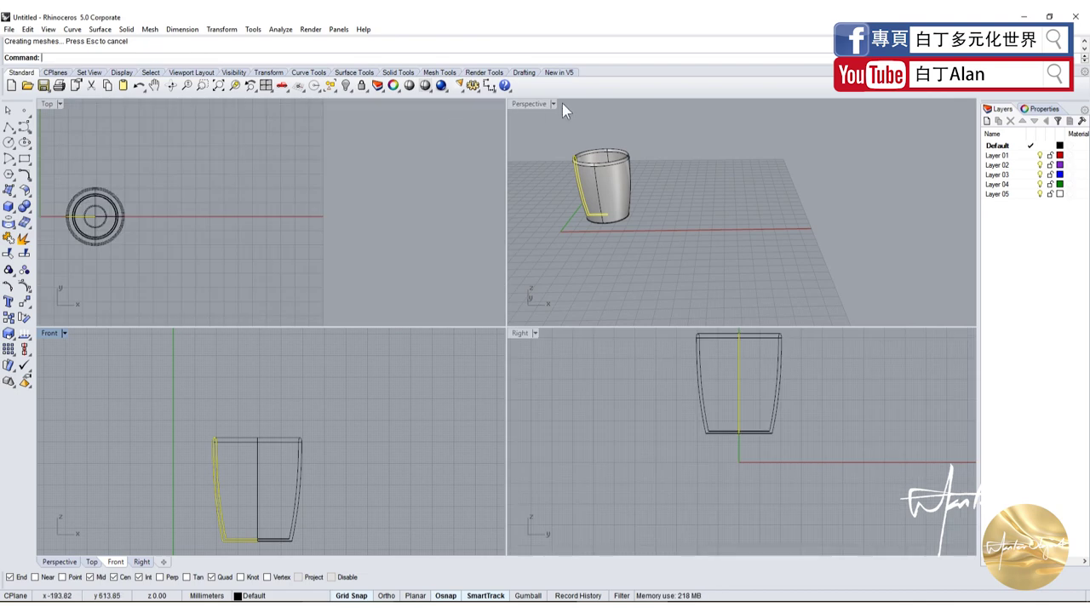
double_click(558, 106)
scroll(720, 362, "down", 3)
scroll(516, 349, "up", 10)
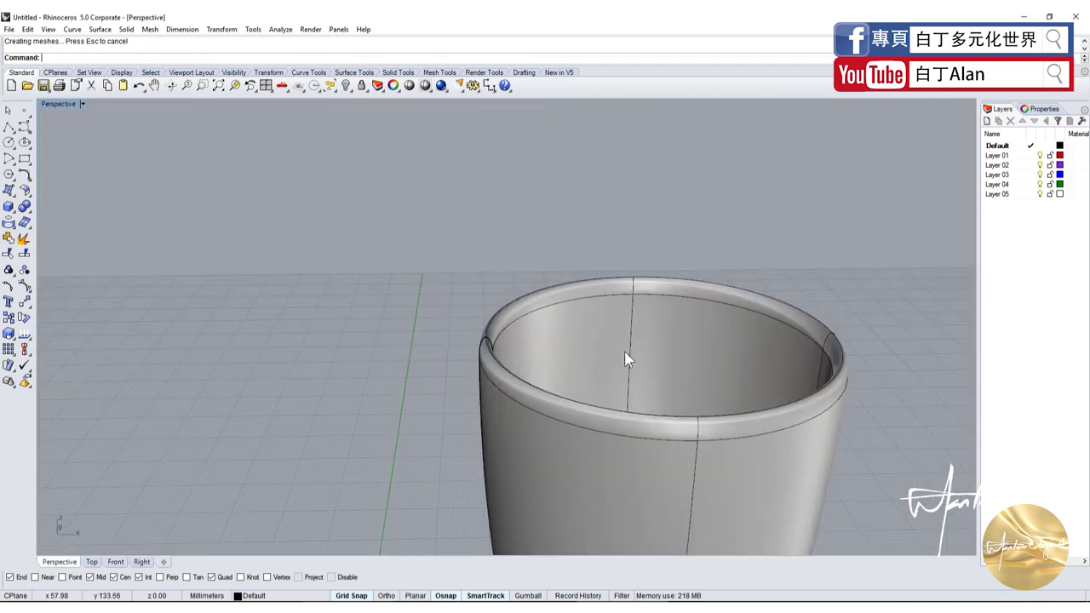
scroll(316, 273, "up", 2)
scroll(316, 317, "up", 3)
scroll(297, 301, "down", 3)
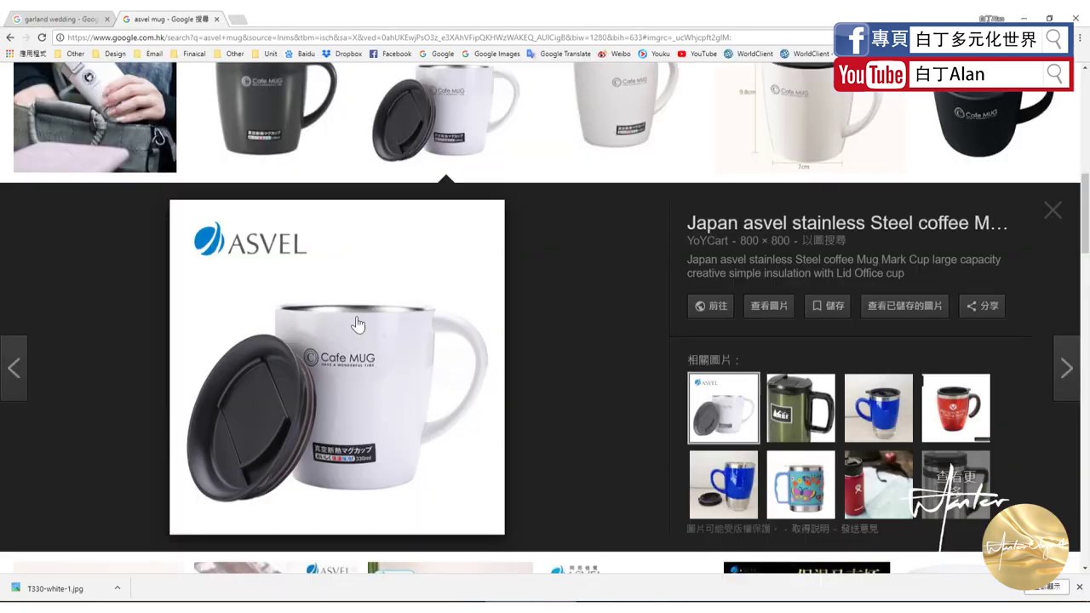
Open the dimensioned white mug image preview in the asvel mug results and scroll through it.
scroll(431, 326, "up", 1)
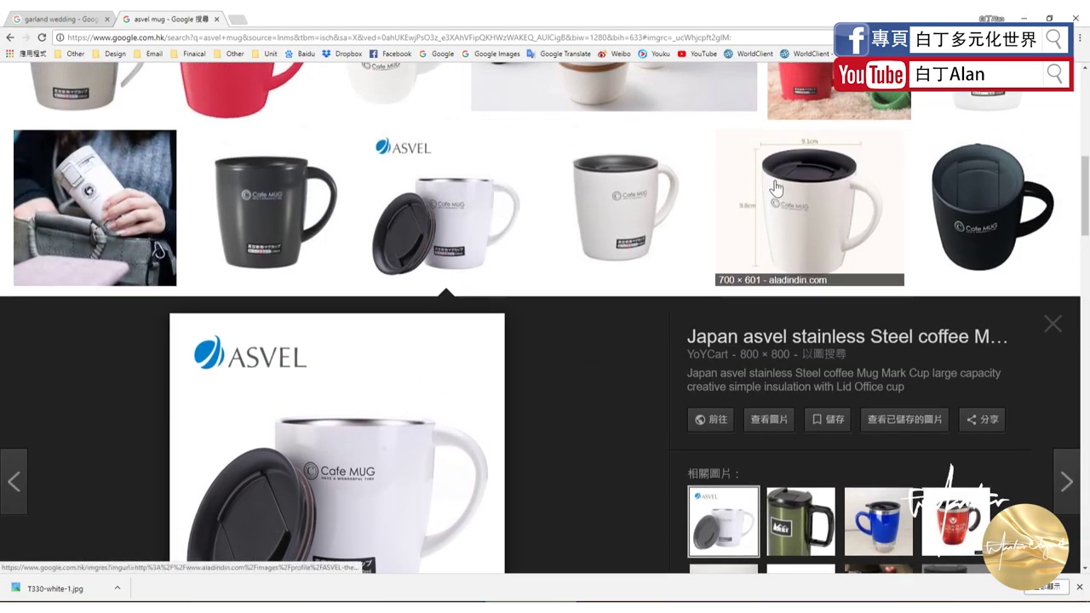
scroll(800, 187, "up", 1)
left_click(767, 281)
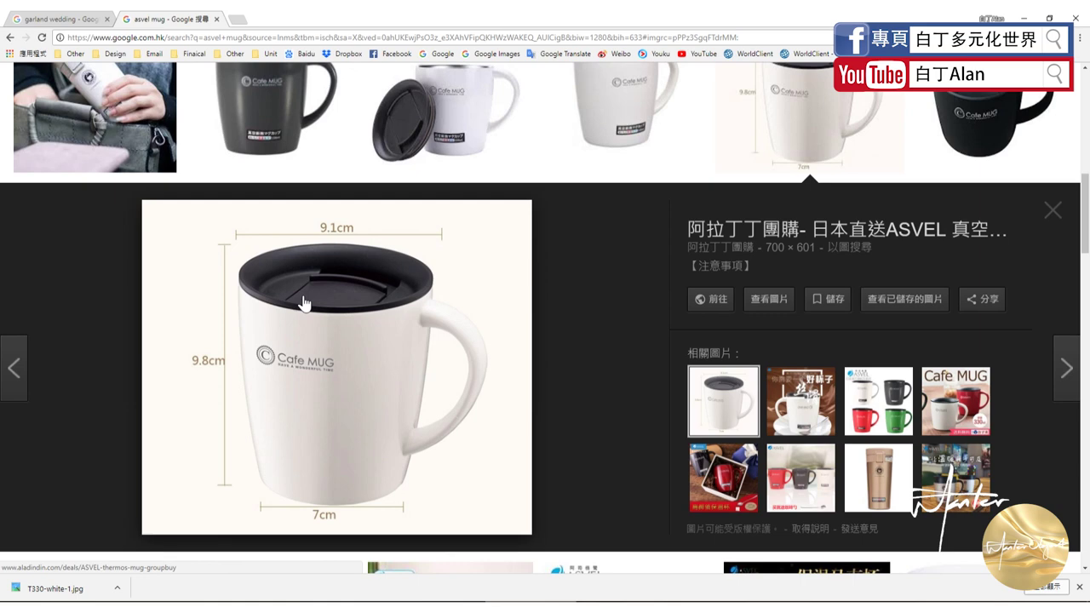
scroll(372, 287, "down", 2)
scroll(377, 319, "up", 2)
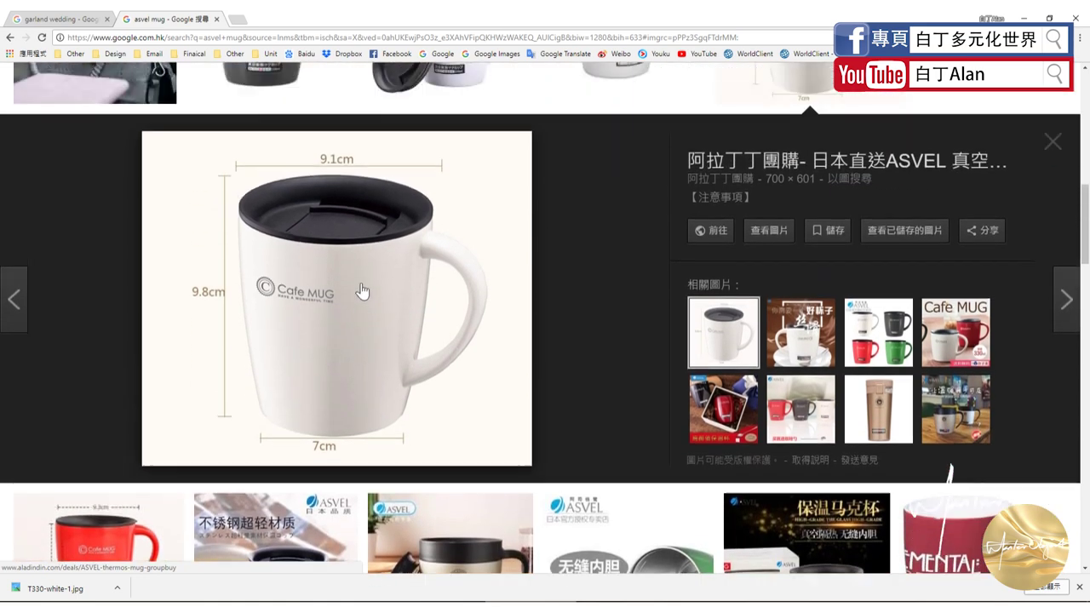
scroll(363, 290, "down", 3)
scroll(367, 332, "up", 1)
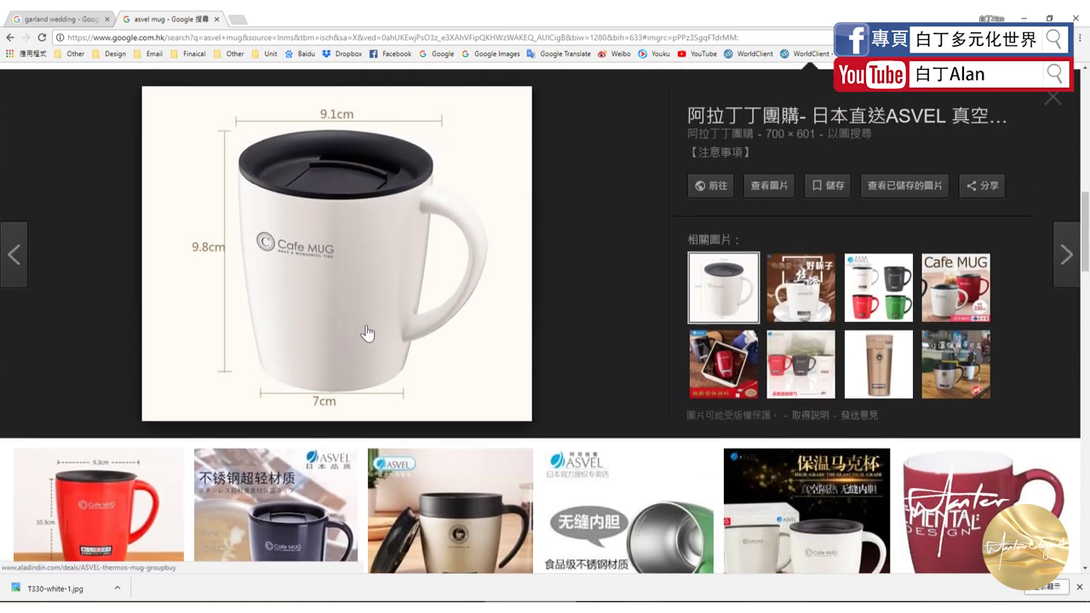
scroll(369, 331, "up", 1)
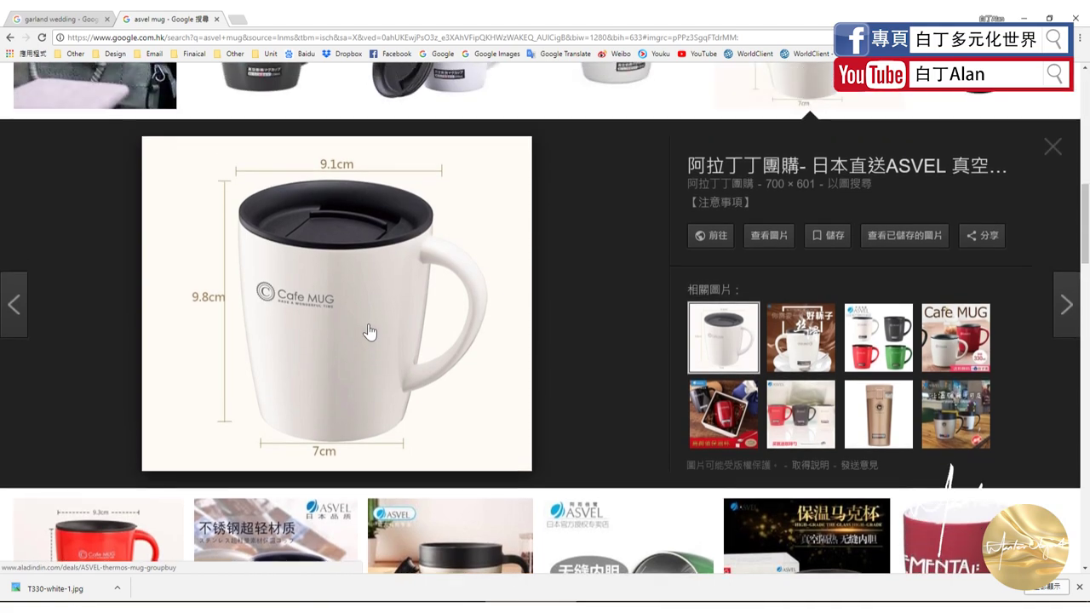
scroll(382, 329, "down", 2)
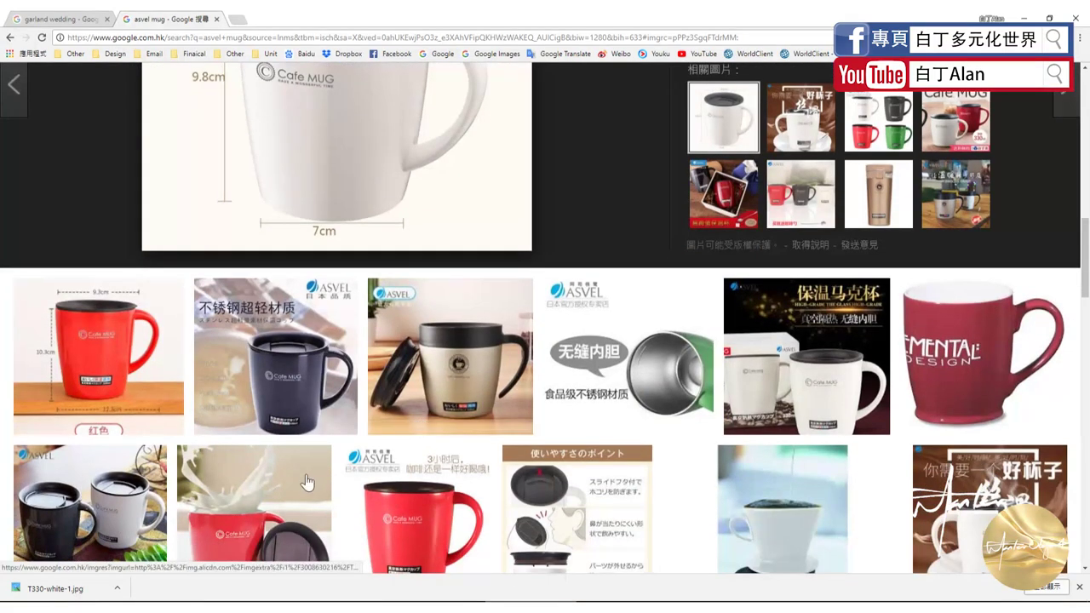
scroll(491, 298, "down", 2)
scroll(491, 298, "up", 1)
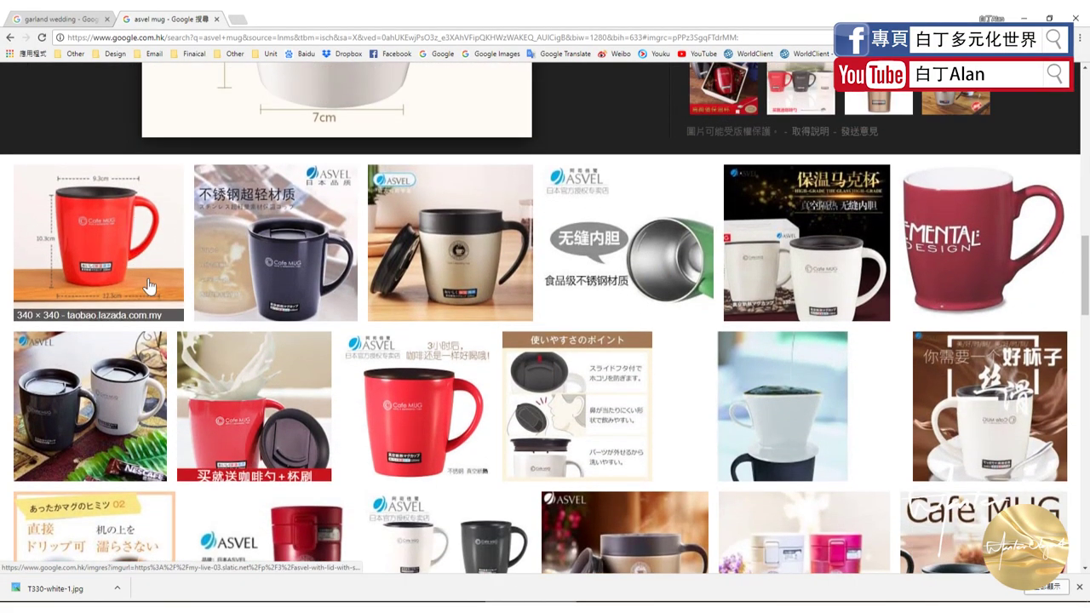
scroll(491, 298, "up", 1)
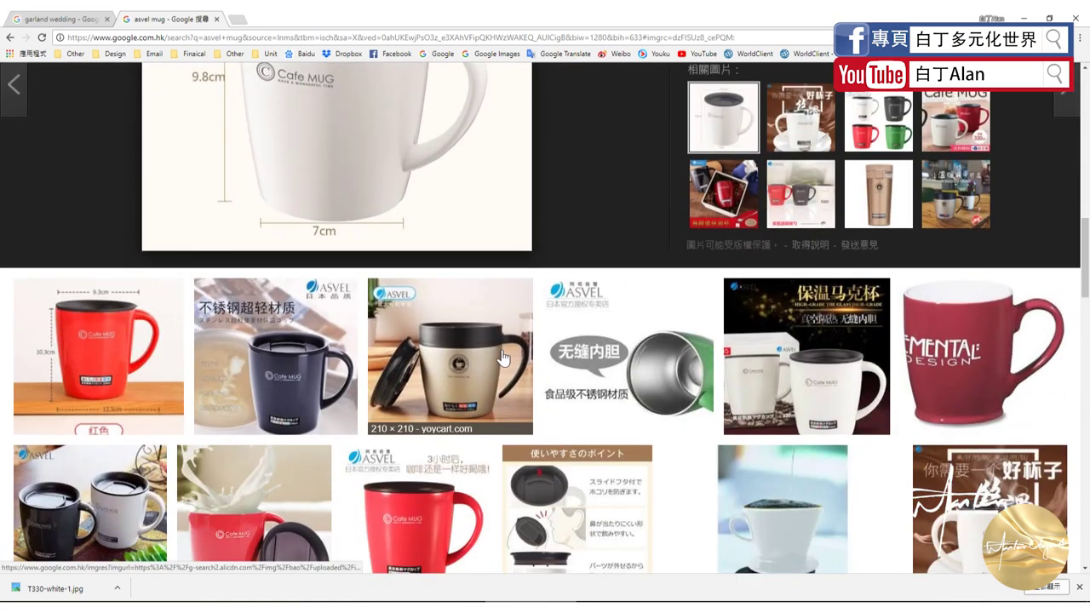
Preview the gold mug with lid, then the white Cafe Mug image.
left_click(498, 349)
scroll(449, 300, "up", 5)
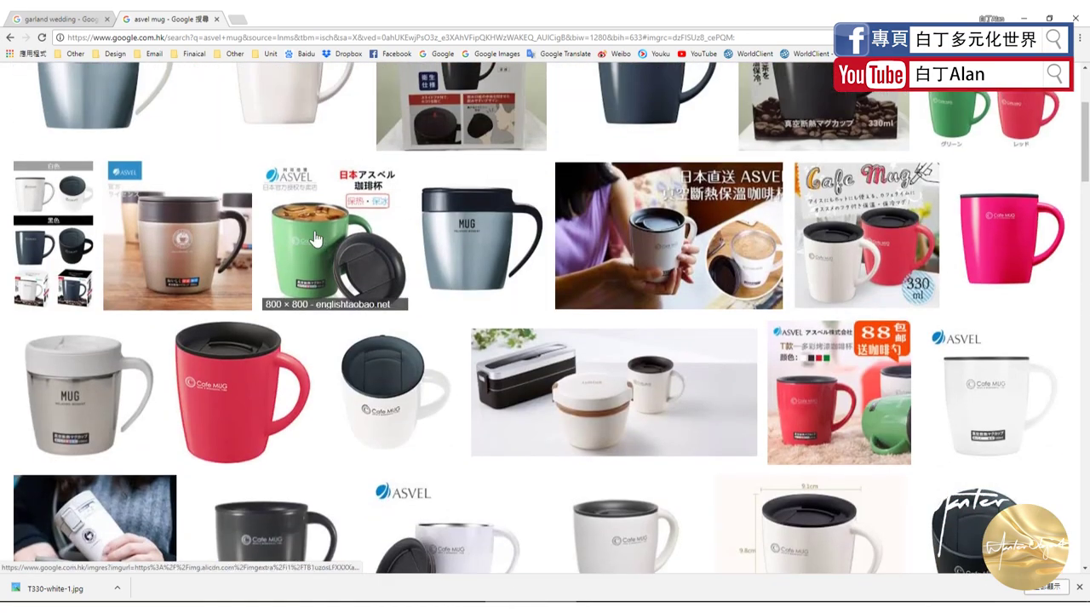
scroll(307, 274, "up", 3)
left_click(308, 274)
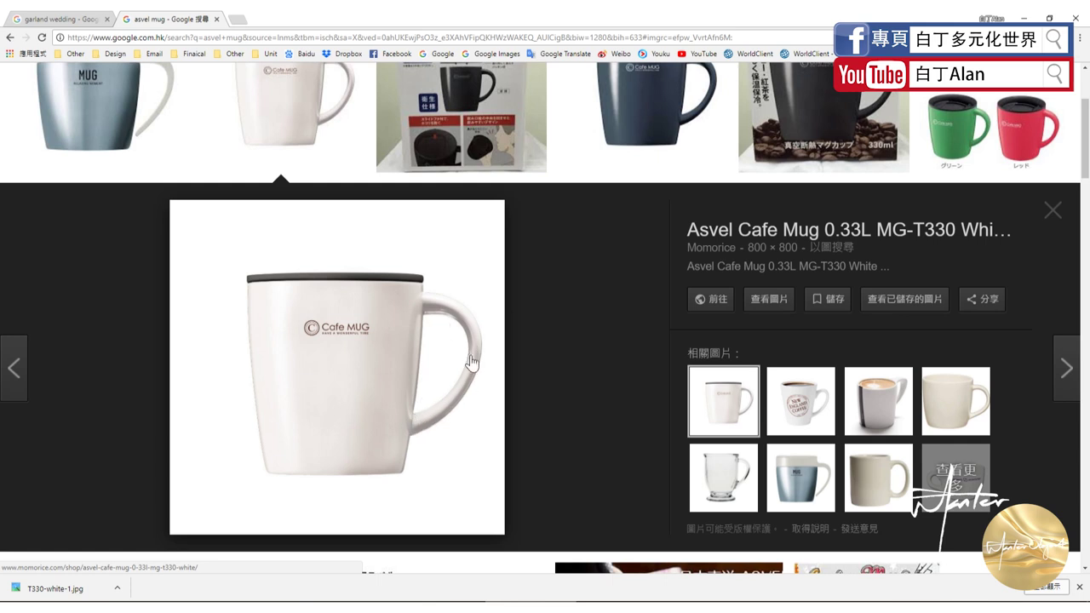
Preview the four-colour mug image and another white Cafe Mug with lid.
left_click(992, 128)
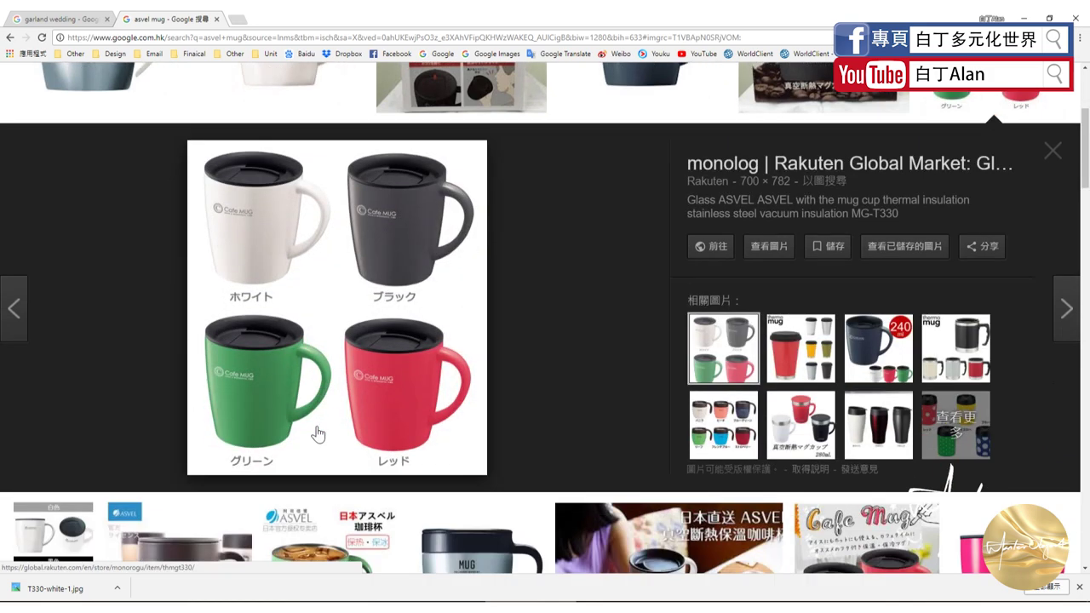
scroll(298, 417, "down", 4)
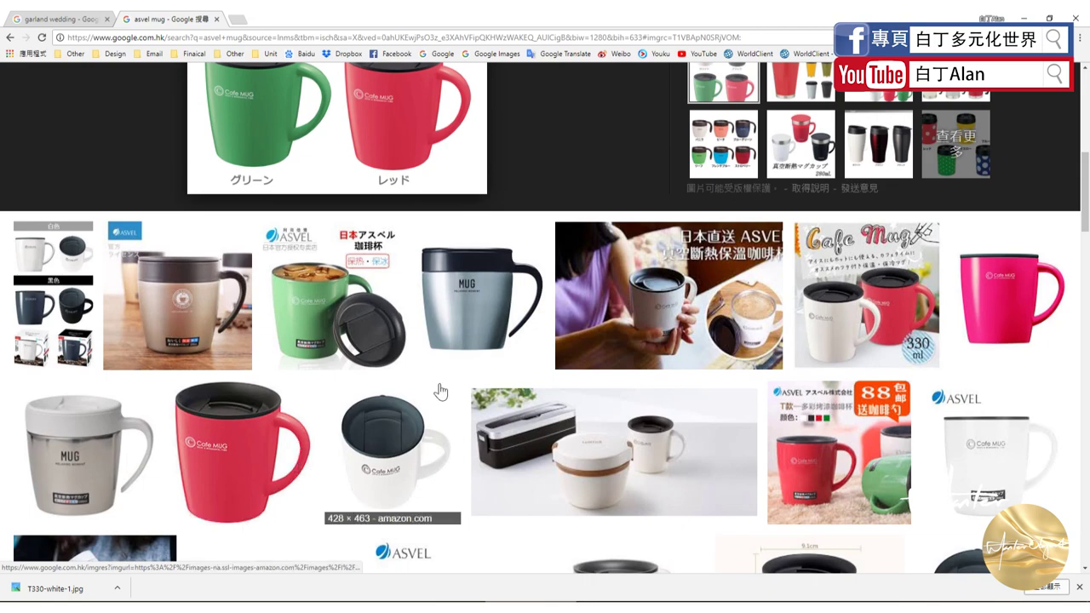
scroll(933, 446, "down", 1)
scroll(843, 434, "down", 2)
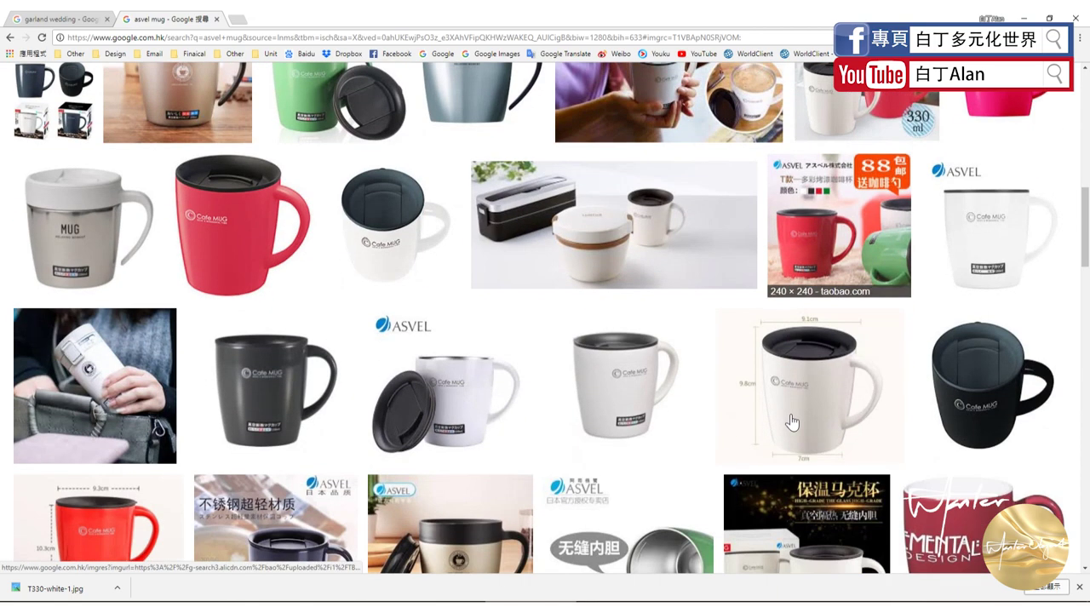
left_click(678, 413)
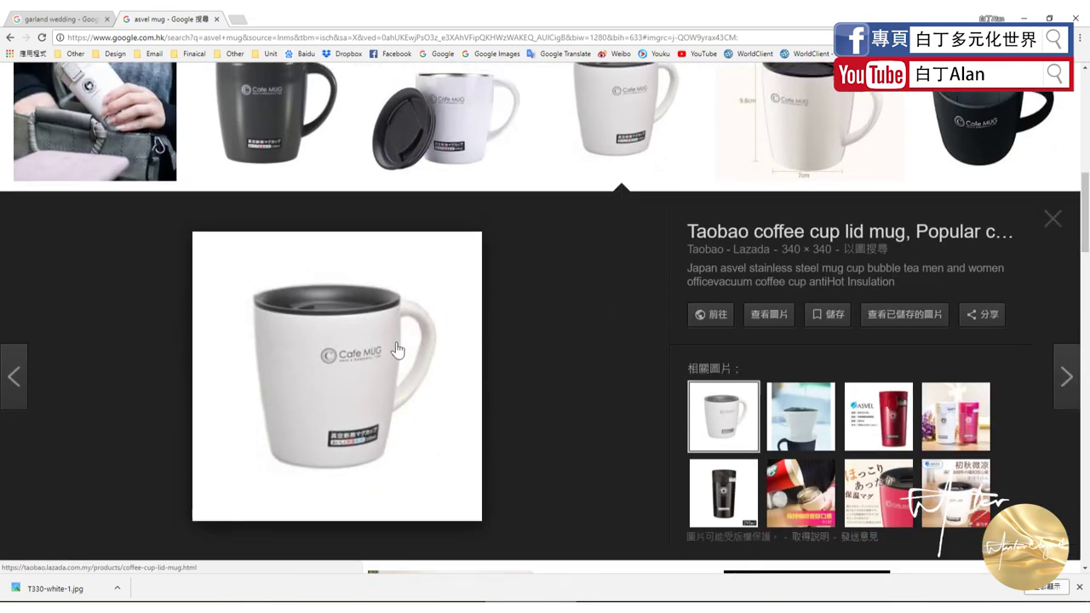
scroll(397, 353, "up", 2)
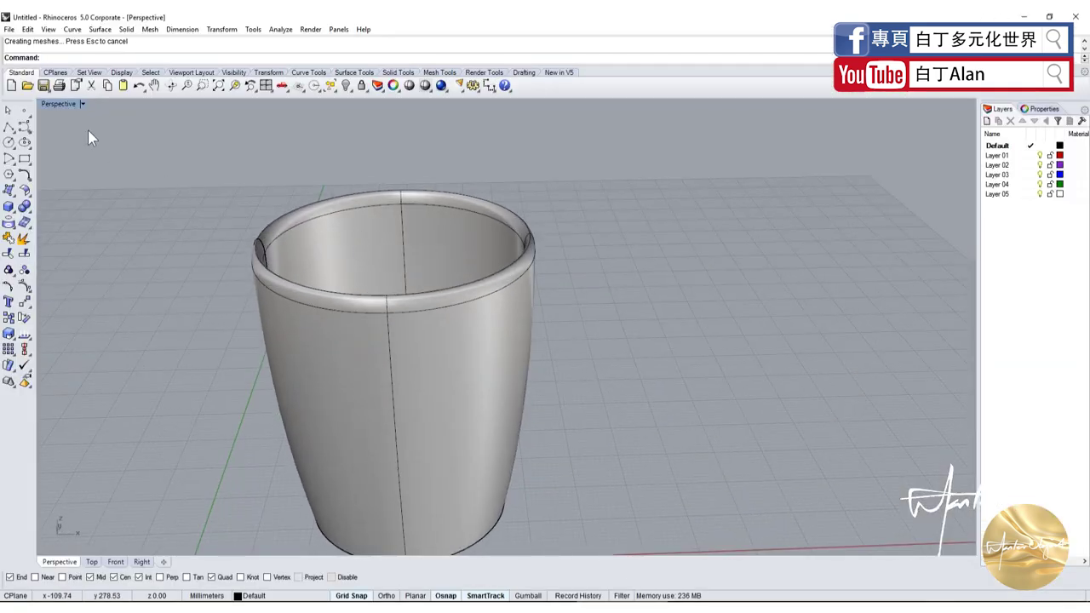
Restore the four-view layout and place the mug photo as a background bitmap.
double_click(66, 106)
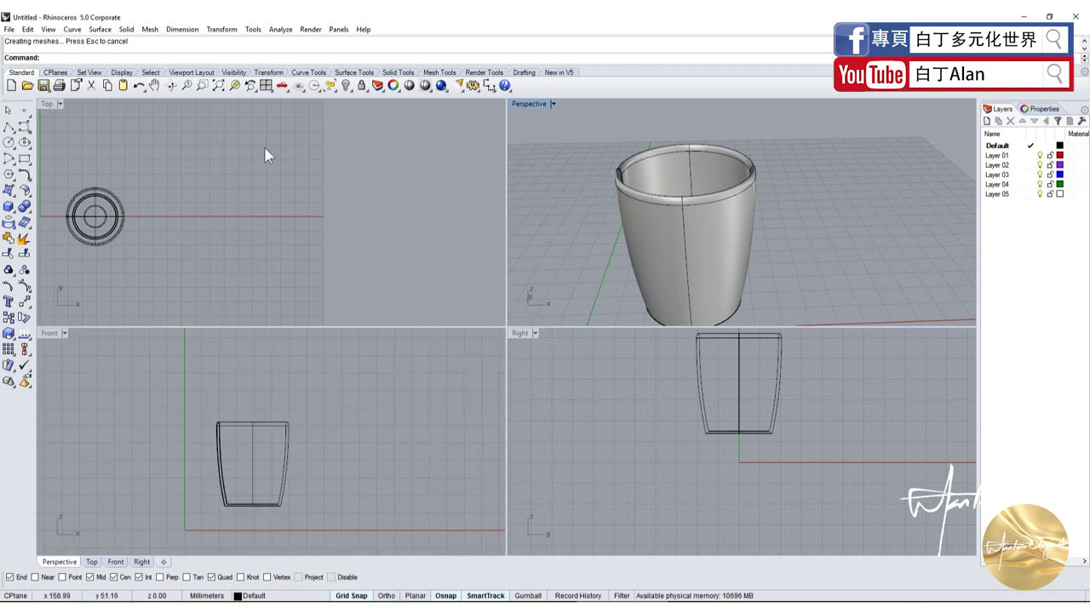
left_click(272, 90)
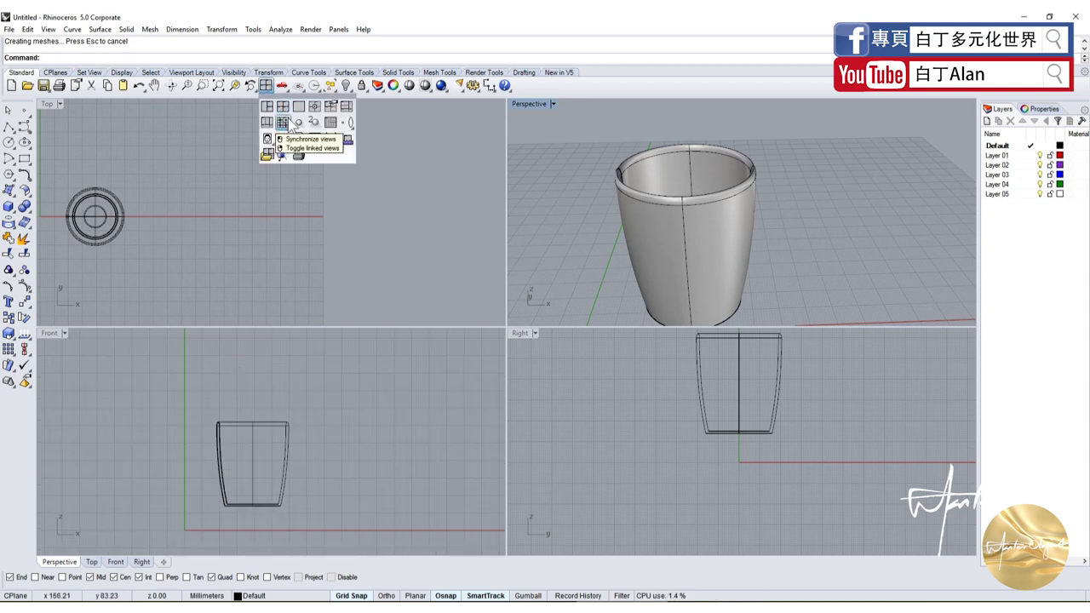
left_click(268, 140)
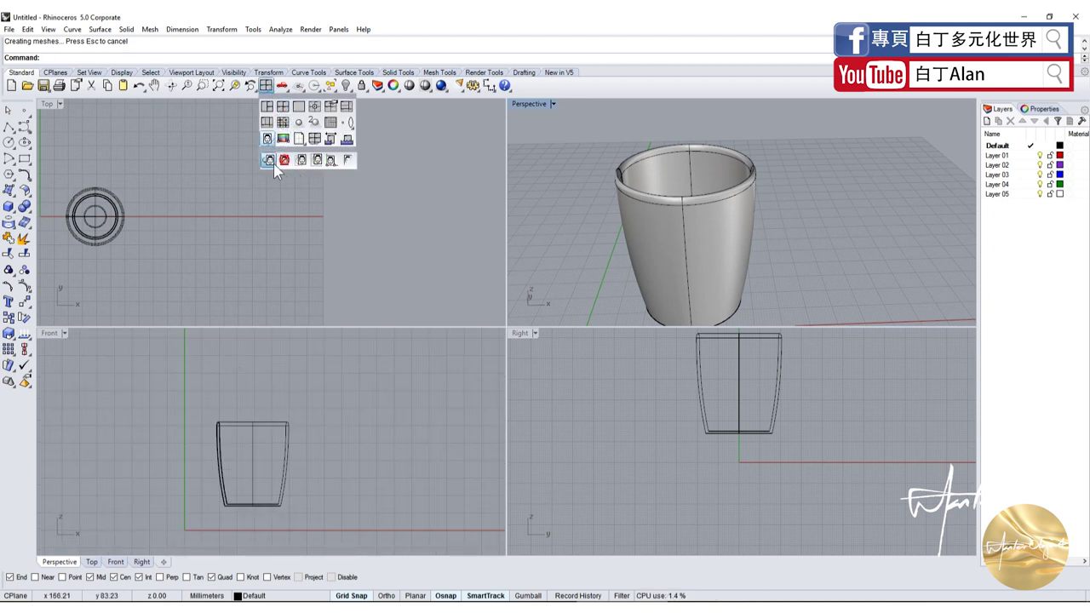
left_click(273, 164)
double_click(353, 136)
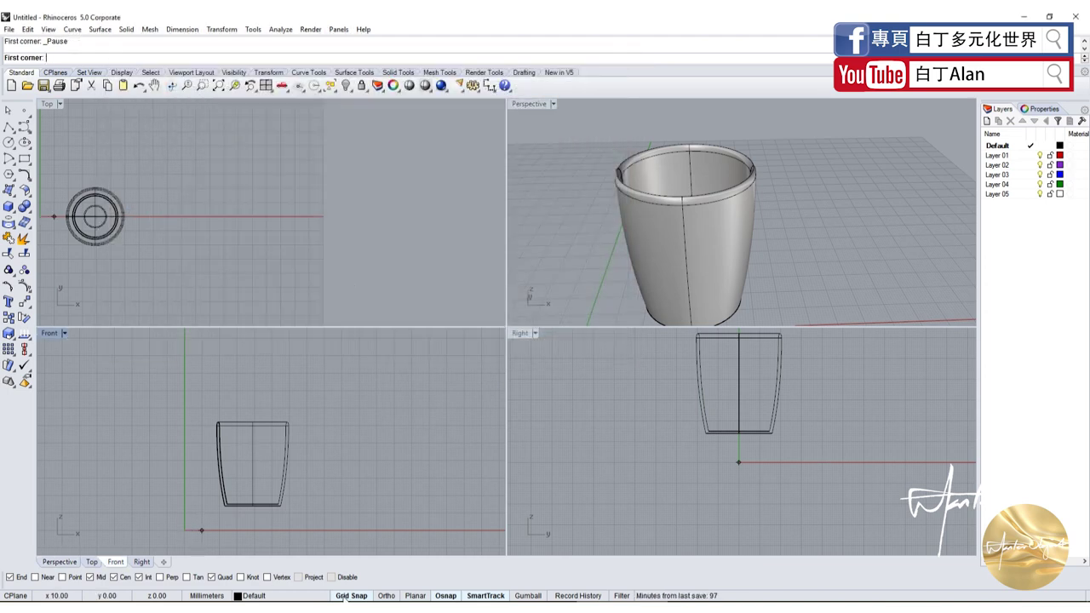
Set the photo's corners from the origin in the Front view, aligning it beside the cup outline.
scroll(184, 515, "up", 3)
scroll(181, 511, "down", 3)
scroll(177, 509, "up", 2)
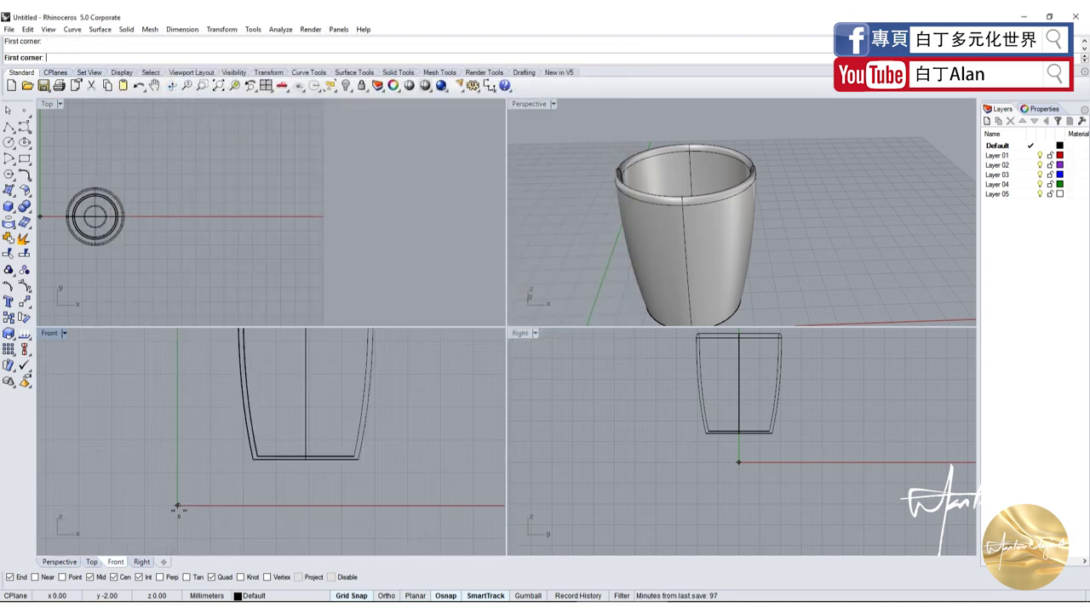
left_click(177, 508)
scroll(183, 503, "down", 3)
scroll(252, 422, "up", 2)
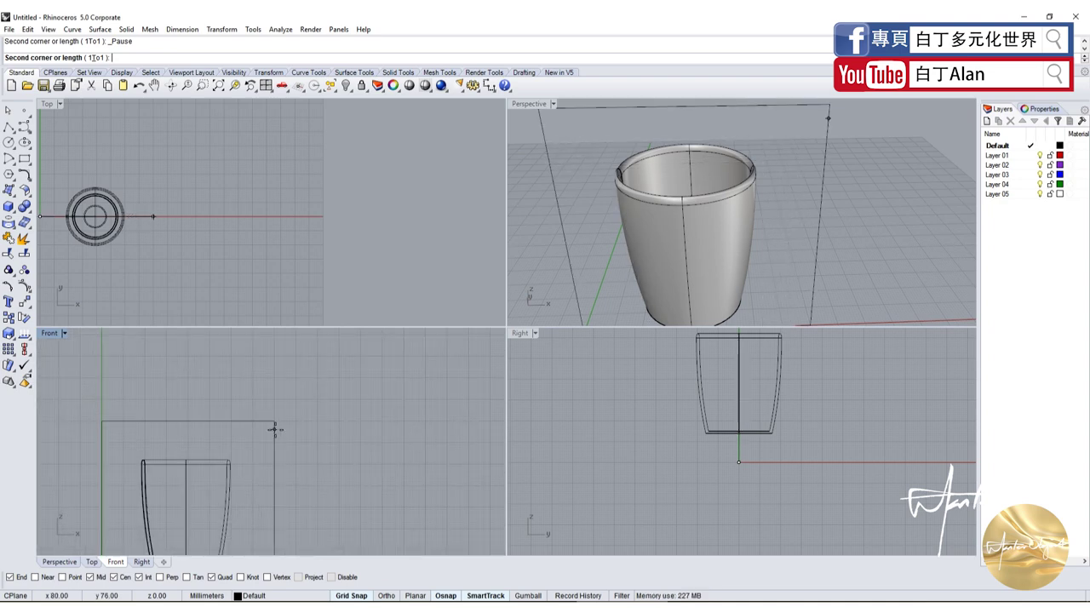
left_click(274, 430)
scroll(280, 468, "down", 2)
scroll(341, 392, "up", 4)
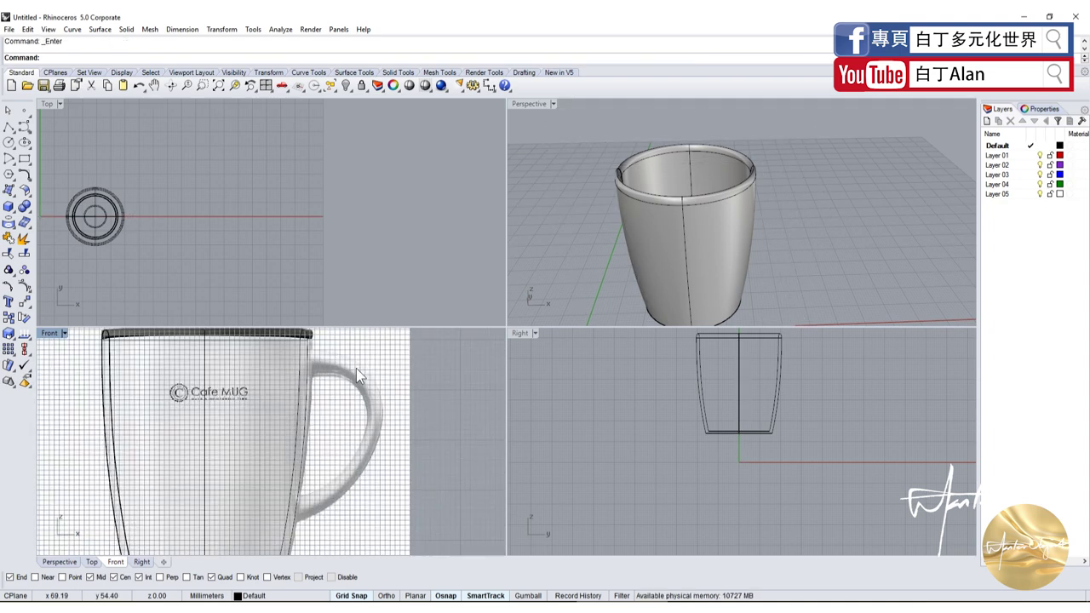
scroll(356, 369, "up", 2)
Maximize the Front view to fill the workspace.
double_click(53, 334)
scroll(489, 215, "down", 1)
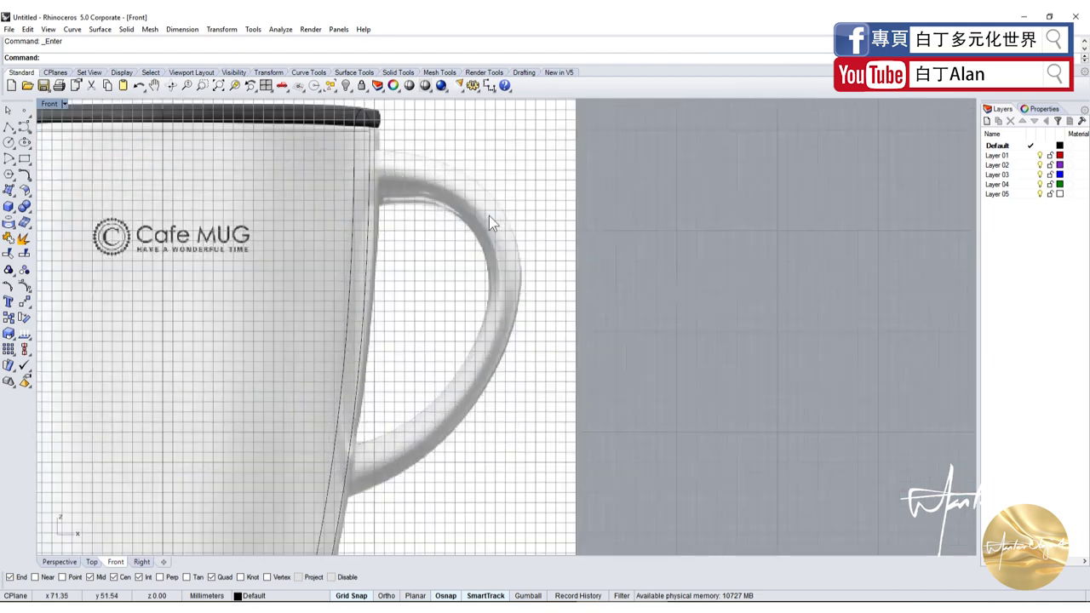
scroll(470, 168, "up", 2)
scroll(467, 173, "down", 2)
scroll(467, 173, "up", 1)
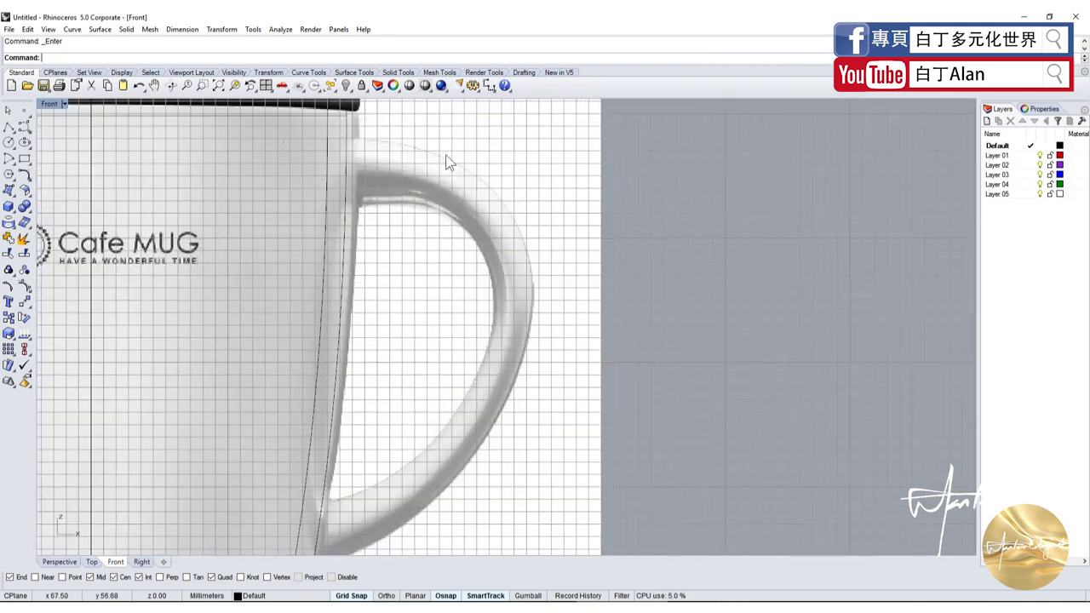
Draw a seven-point control-point curve along the handle's outer edge, from rim to body.
left_click(24, 126)
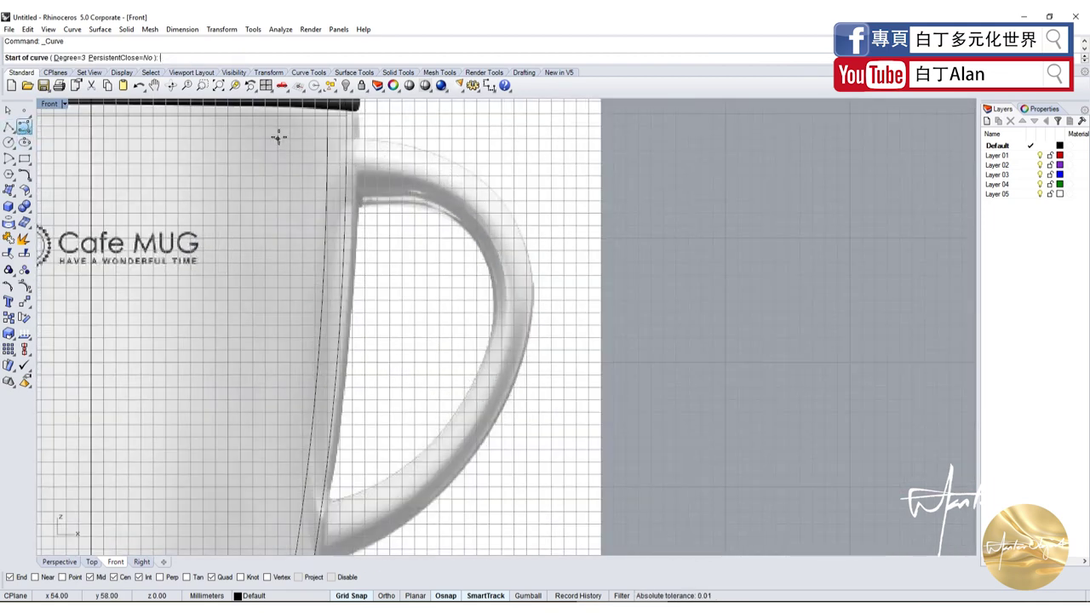
left_click(279, 138)
left_click(390, 138)
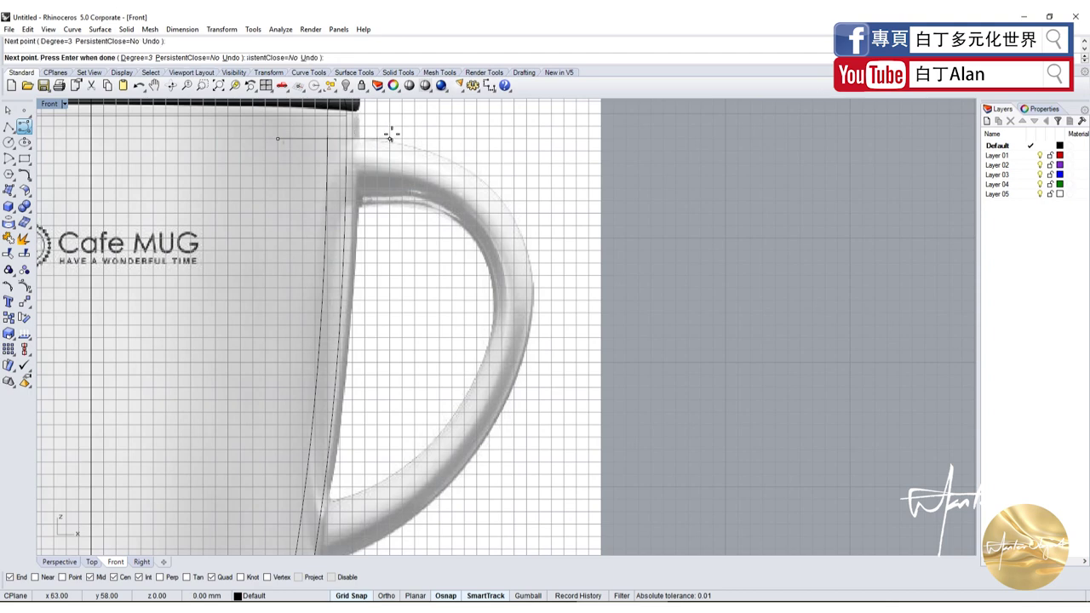
left_click(489, 138)
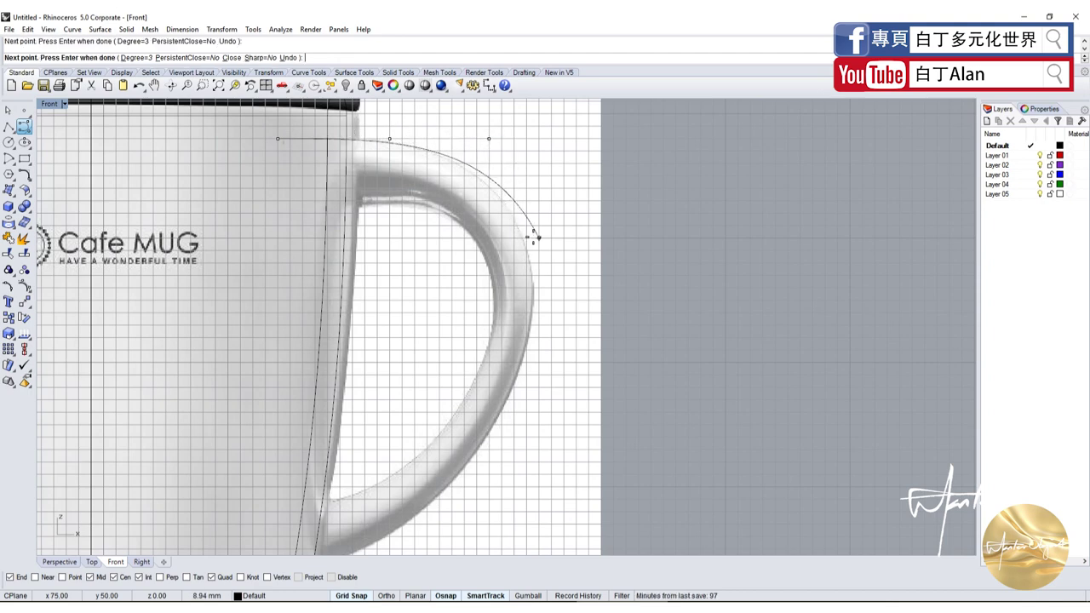
left_click(551, 274)
scroll(555, 281, "down", 3)
left_click(546, 363)
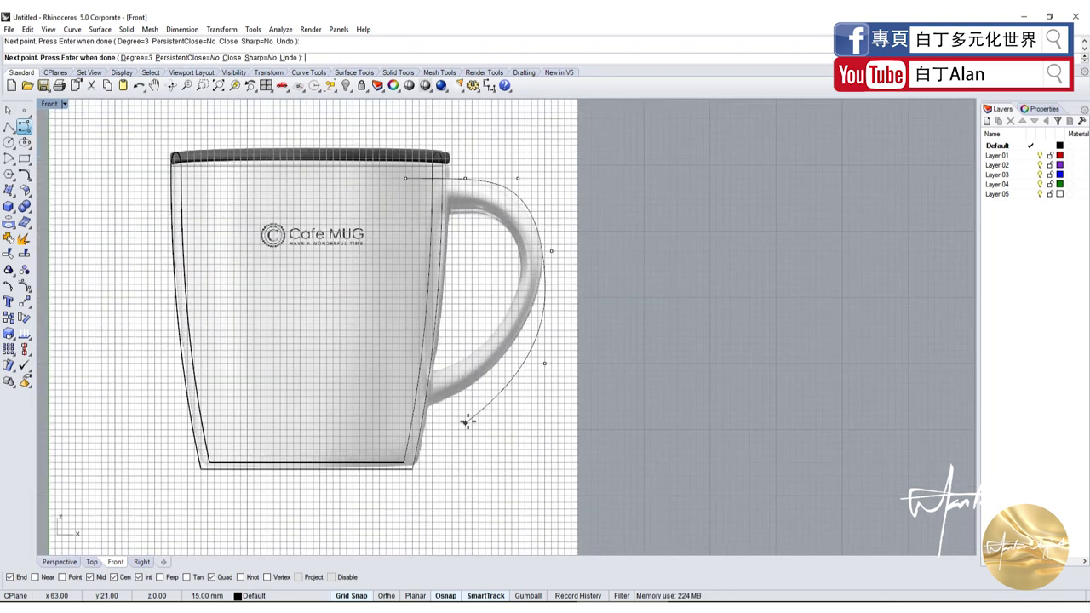
left_click(451, 422)
left_click(398, 421)
key("Return")
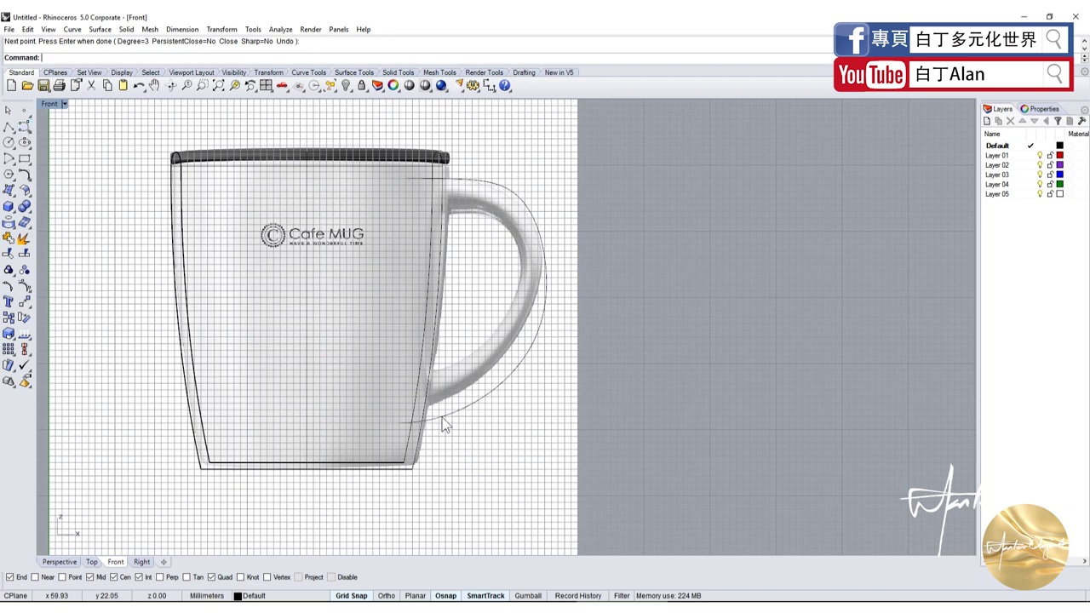
Show the curve's control points (F10) and move the lower points to fit the handle's edge.
scroll(454, 413, "up", 2)
left_click(454, 412)
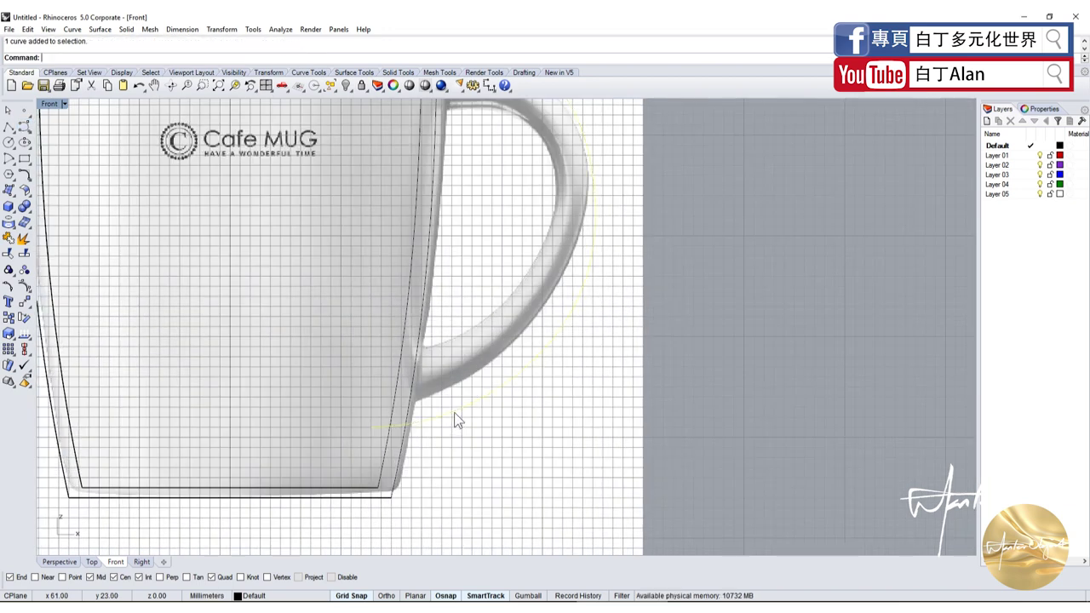
key("F10")
left_click_drag(333, 409, 536, 467)
scroll(418, 439, "up", 2)
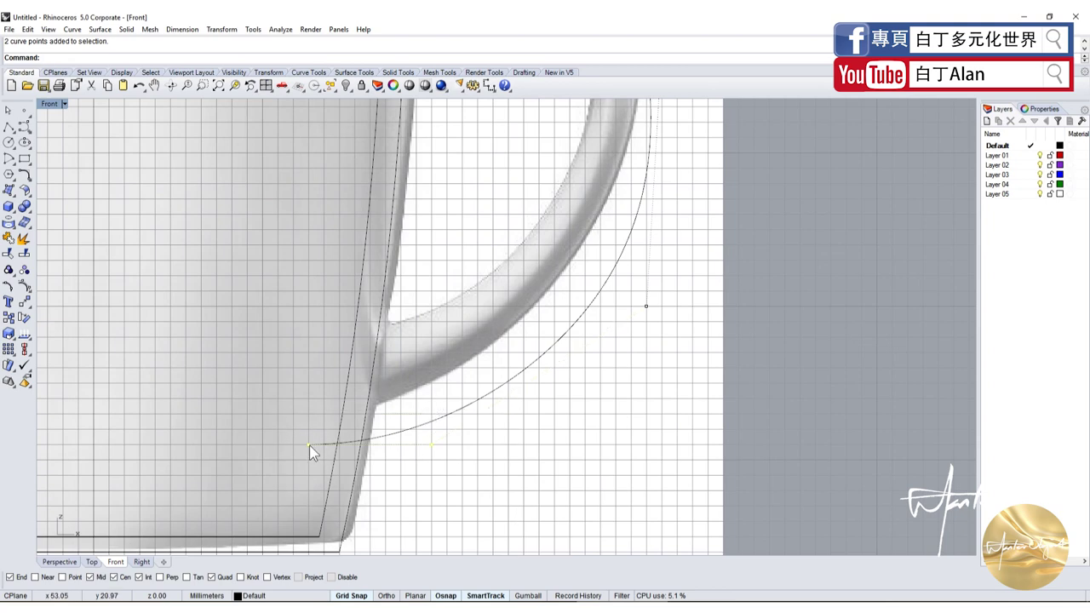
left_click_drag(310, 444, 321, 426)
scroll(457, 394, "down", 2)
left_click_drag(375, 347, 536, 424)
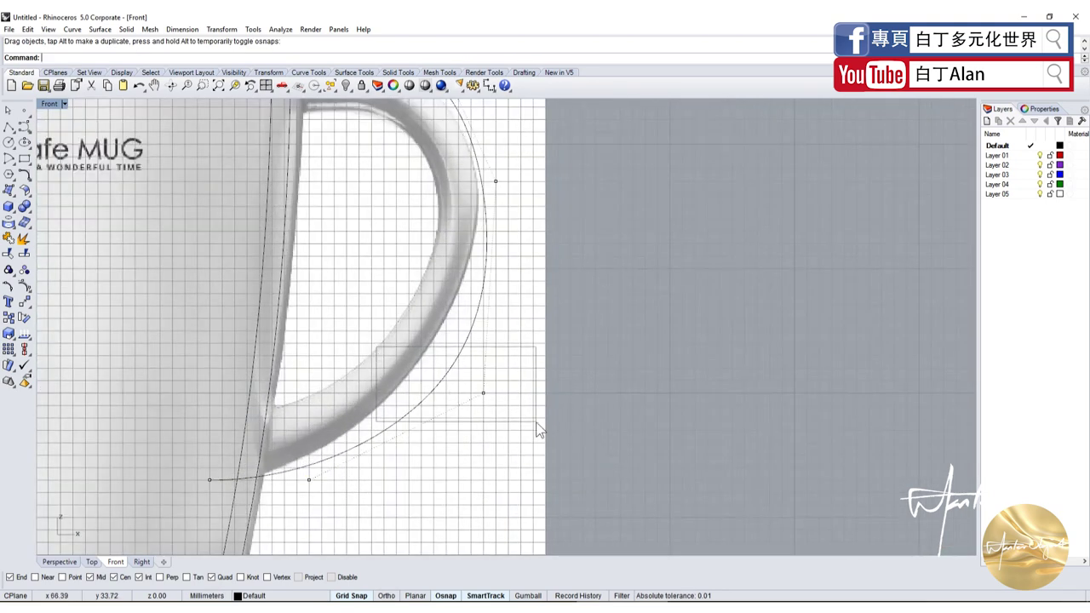
left_click_drag(483, 393, 426, 389)
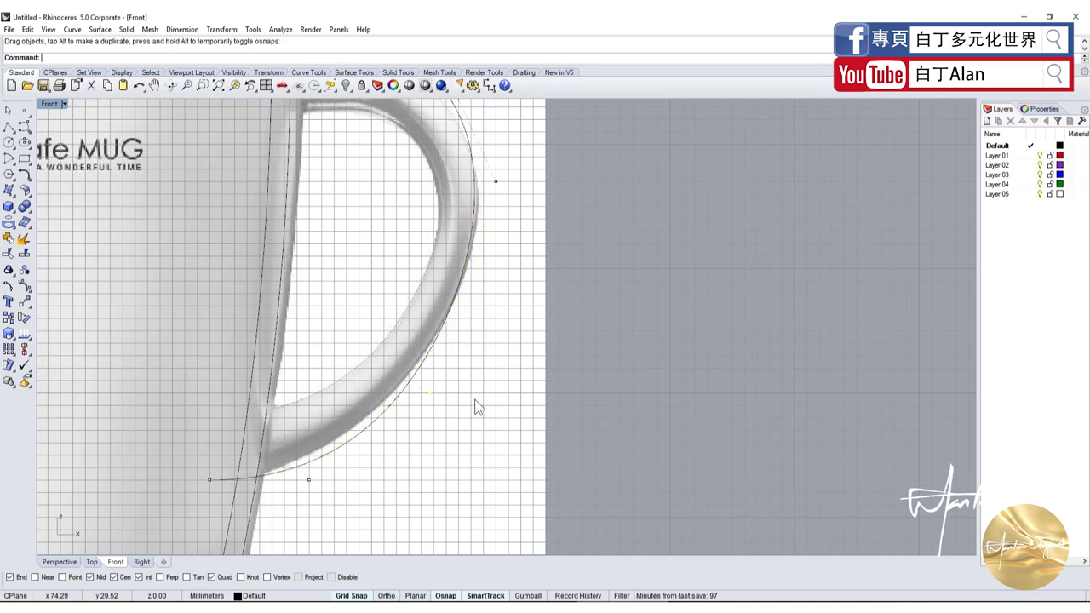
Fine-tune the top-bend and lower-handle control points to hug the photo's handle edge.
scroll(478, 408, "down", 3)
scroll(486, 230, "up", 3)
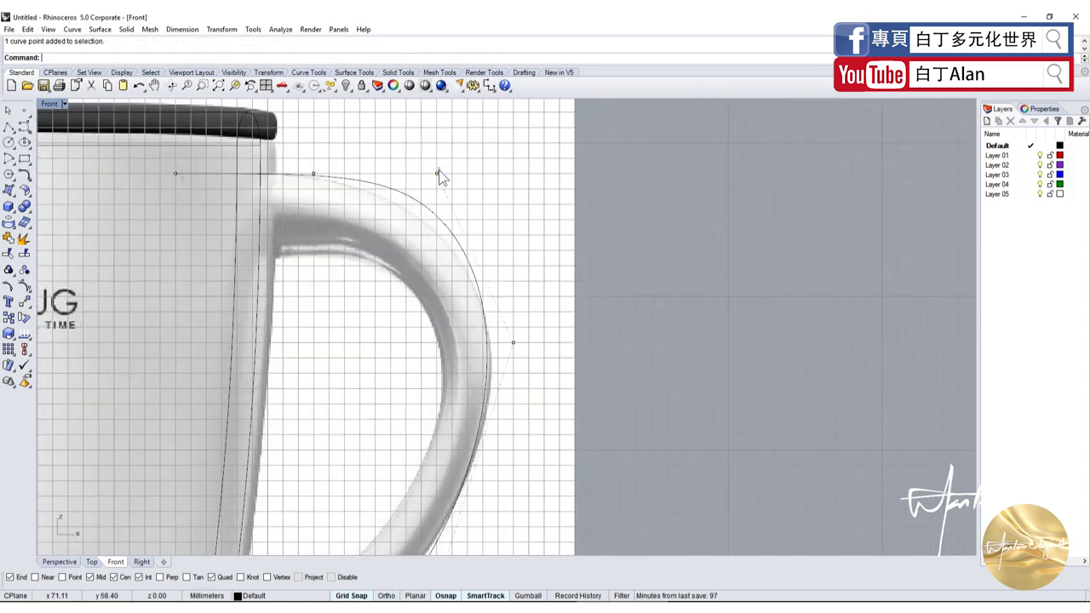
left_click_drag(448, 177, 442, 203)
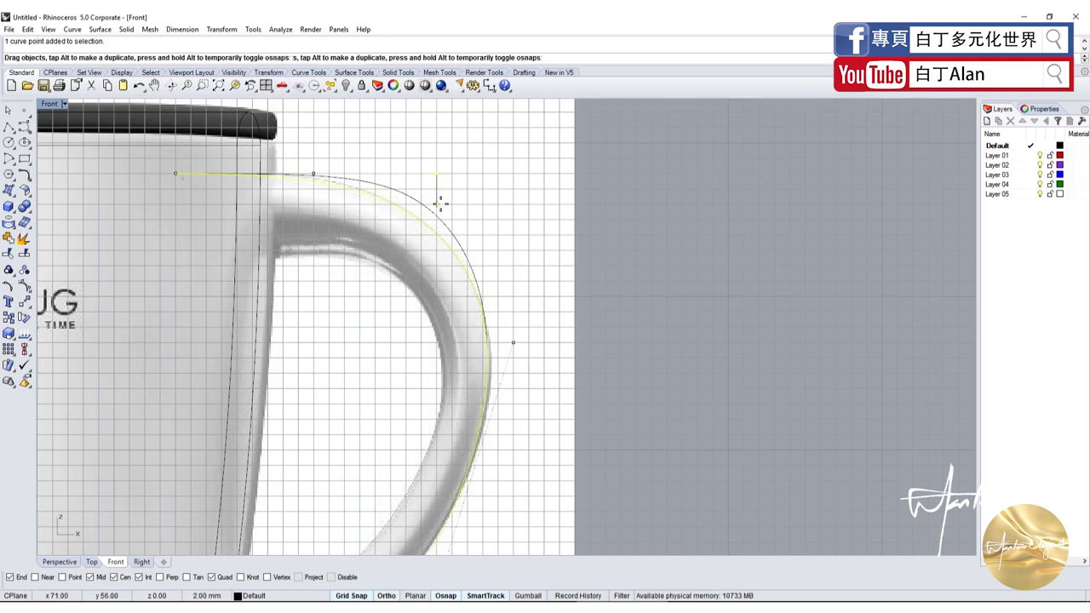
scroll(442, 203, "down", 3)
scroll(488, 348, "up", 3)
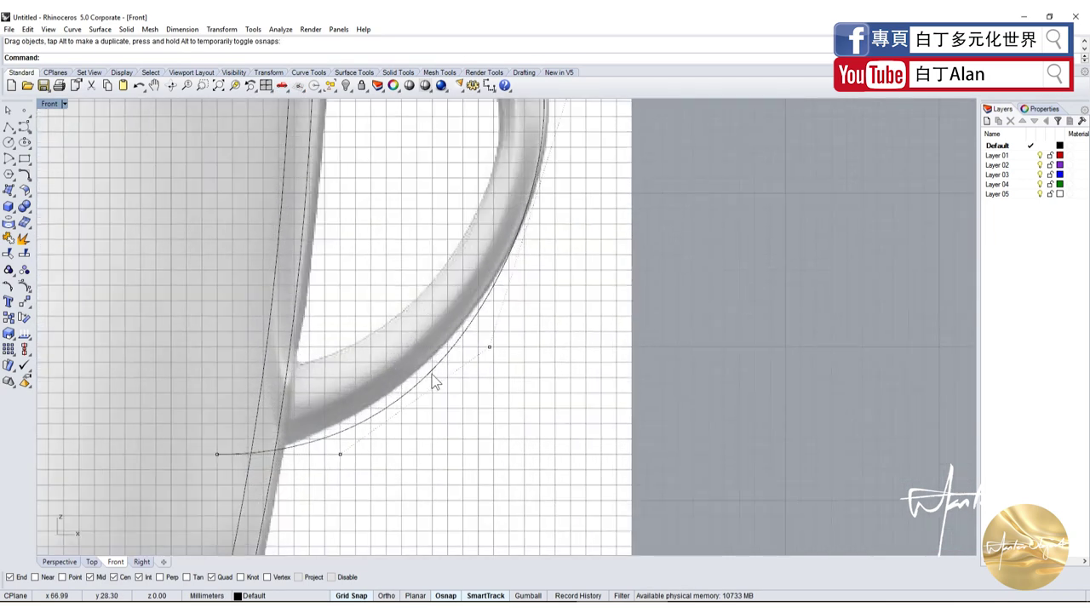
left_click(490, 347)
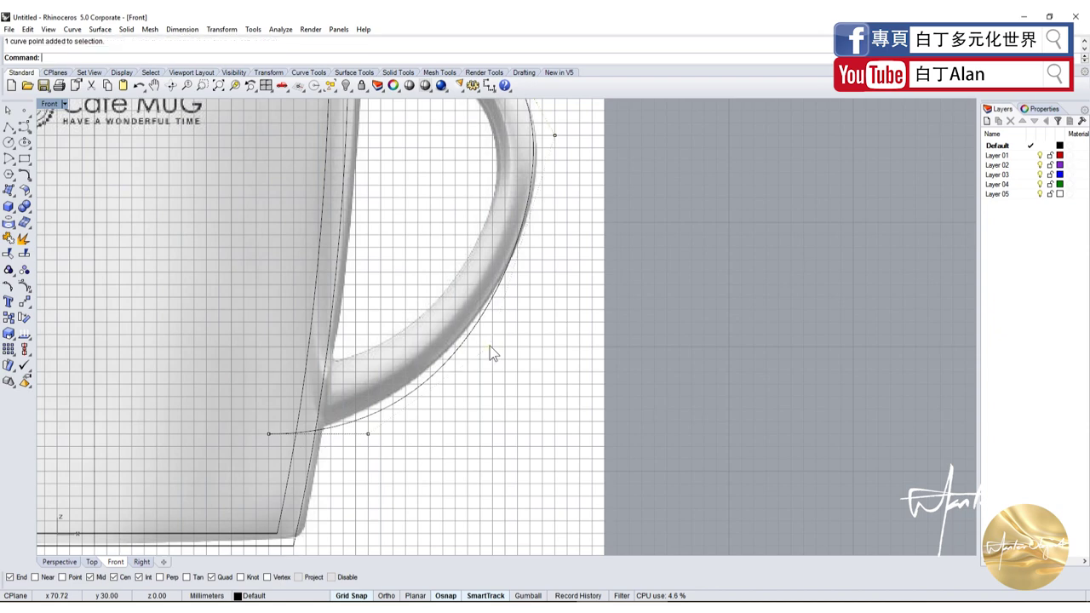
left_click_drag(368, 441, 352, 434)
scroll(352, 436, "down", 3)
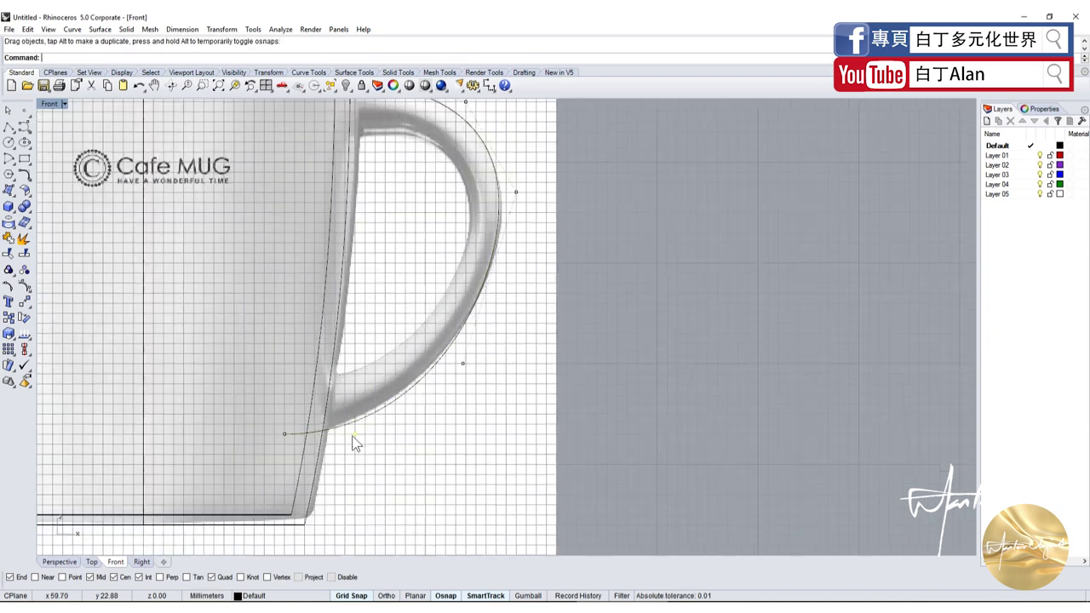
scroll(358, 434, "down", 2)
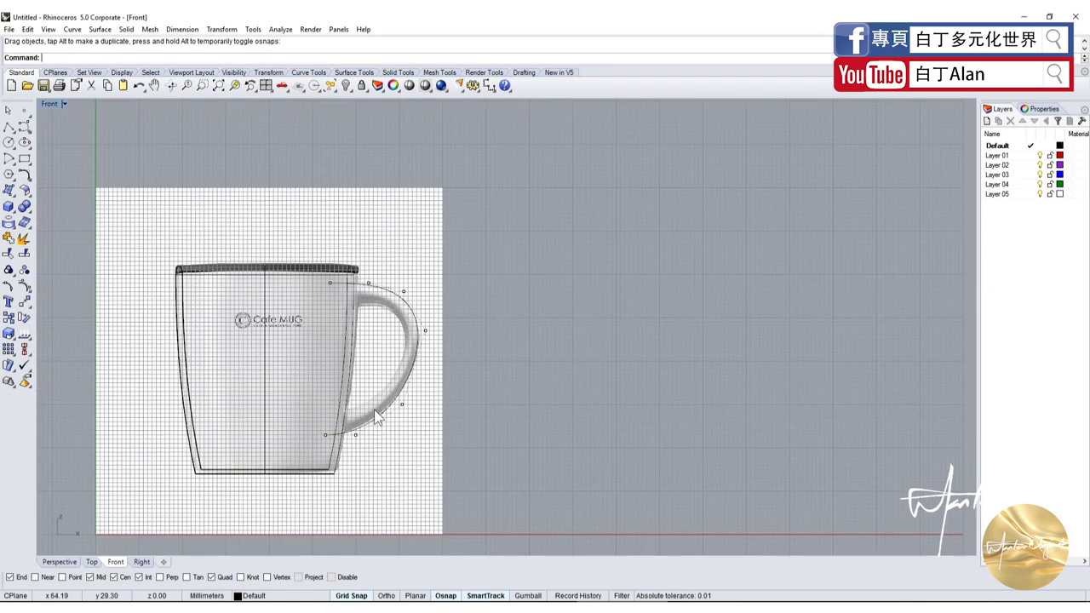
Remove the reference photo from the Front view background.
left_click(272, 92)
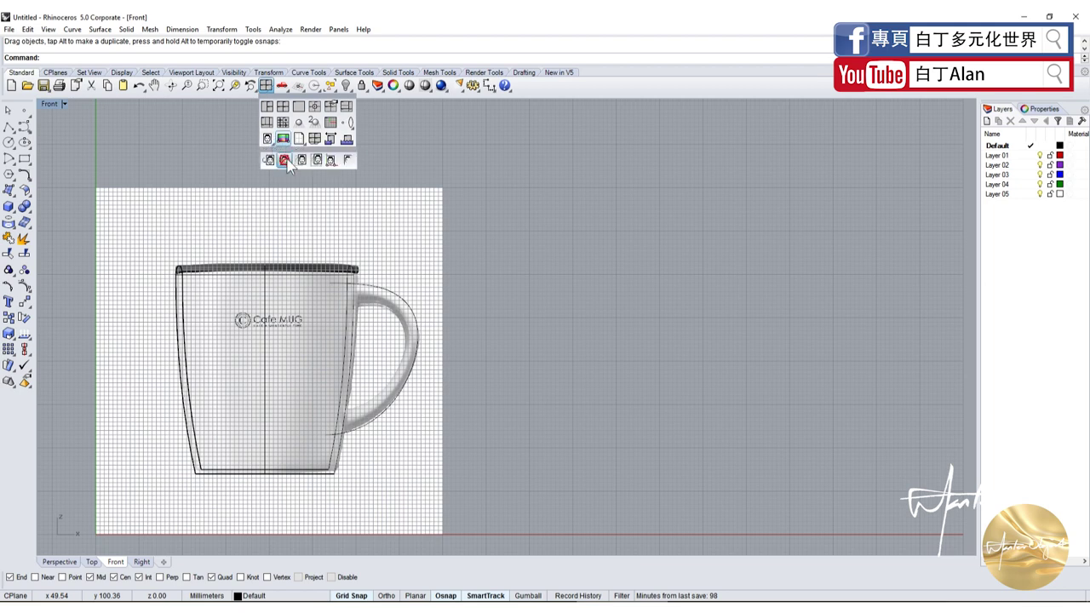
left_click(284, 160)
scroll(476, 298, "up", 3)
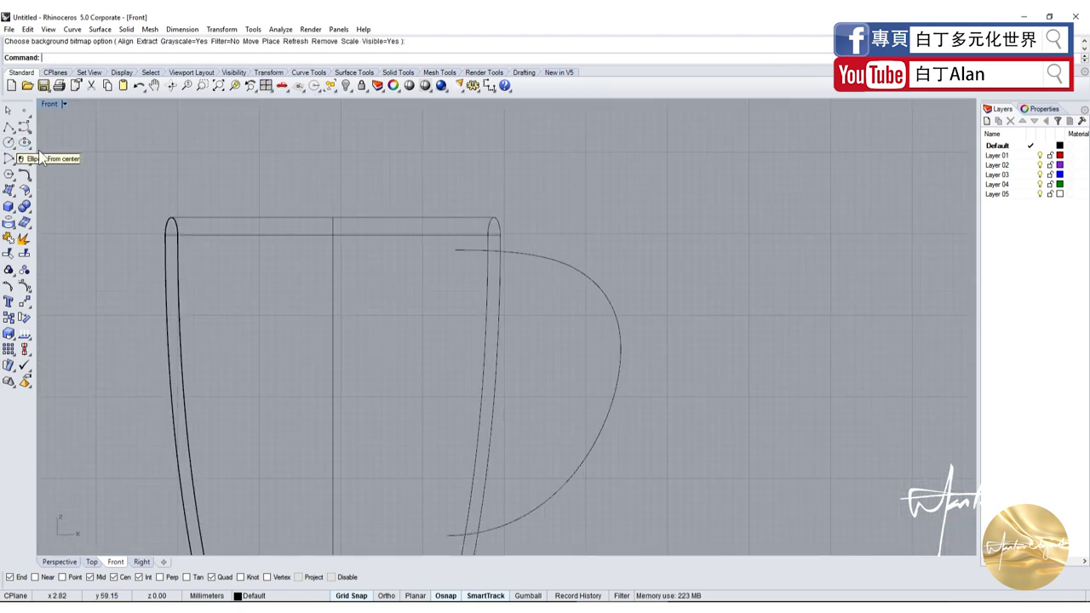
scroll(325, 165, "down", 2)
Hide the mug body and its profile curve, then return to the four-view layout.
left_click(228, 230)
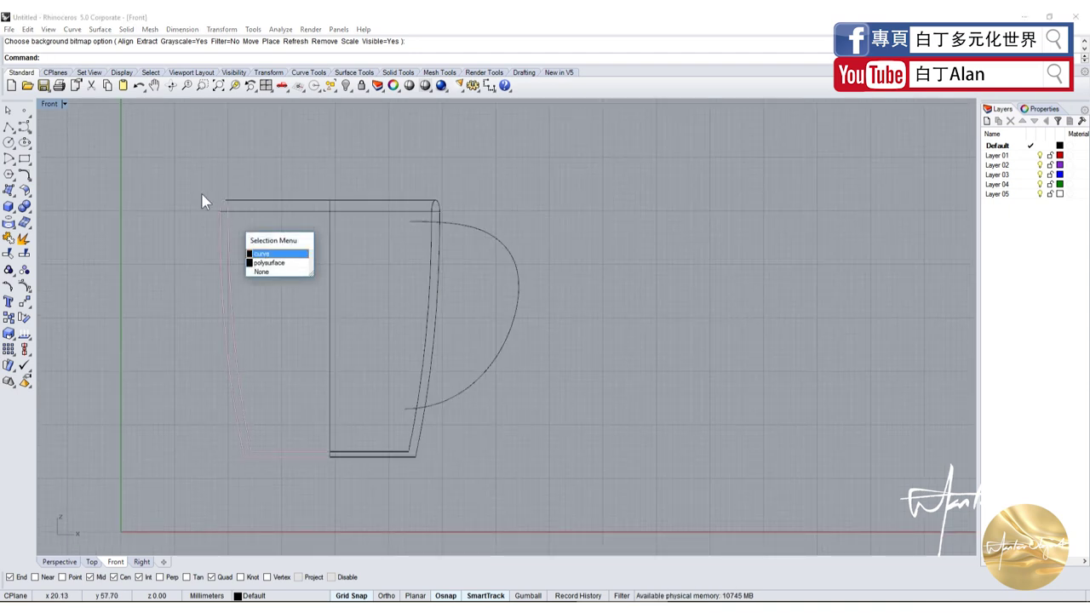
left_click(269, 262)
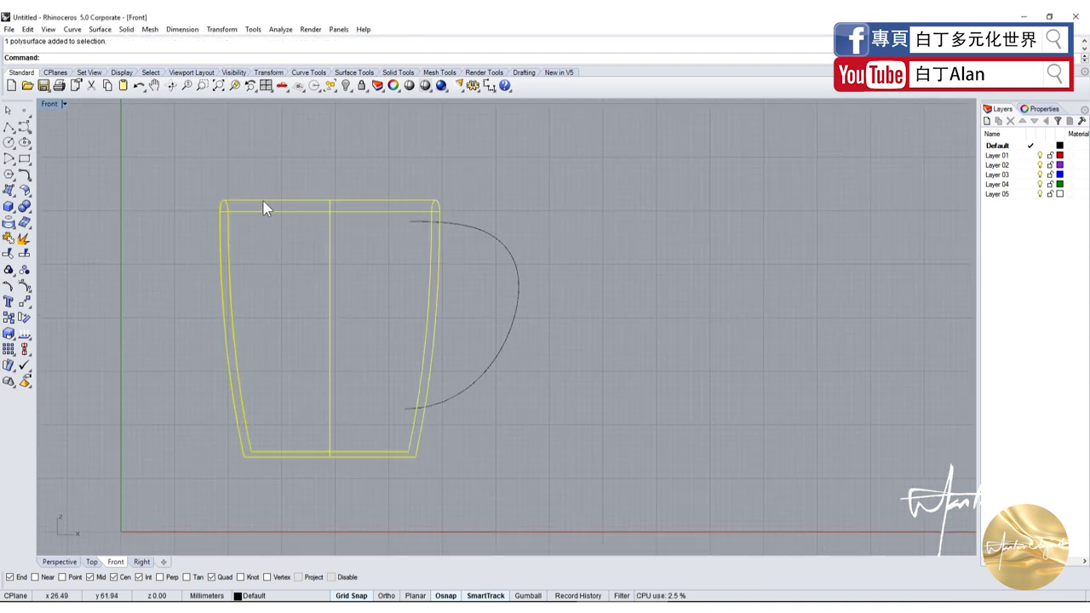
key("Escape")
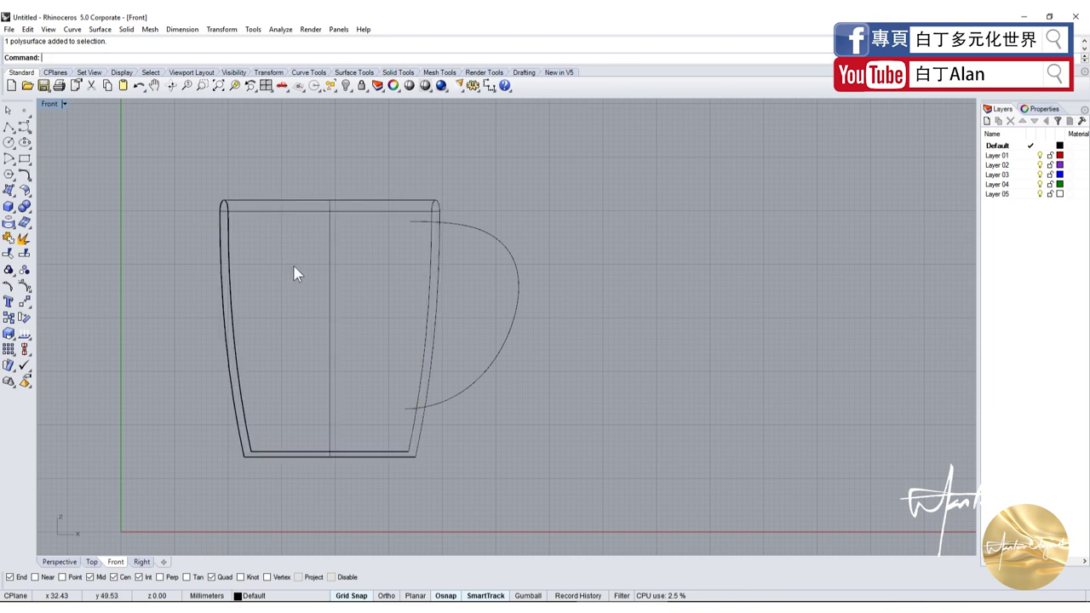
left_click_drag(300, 269, 310, 298)
left_click_drag(135, 161, 135, 161)
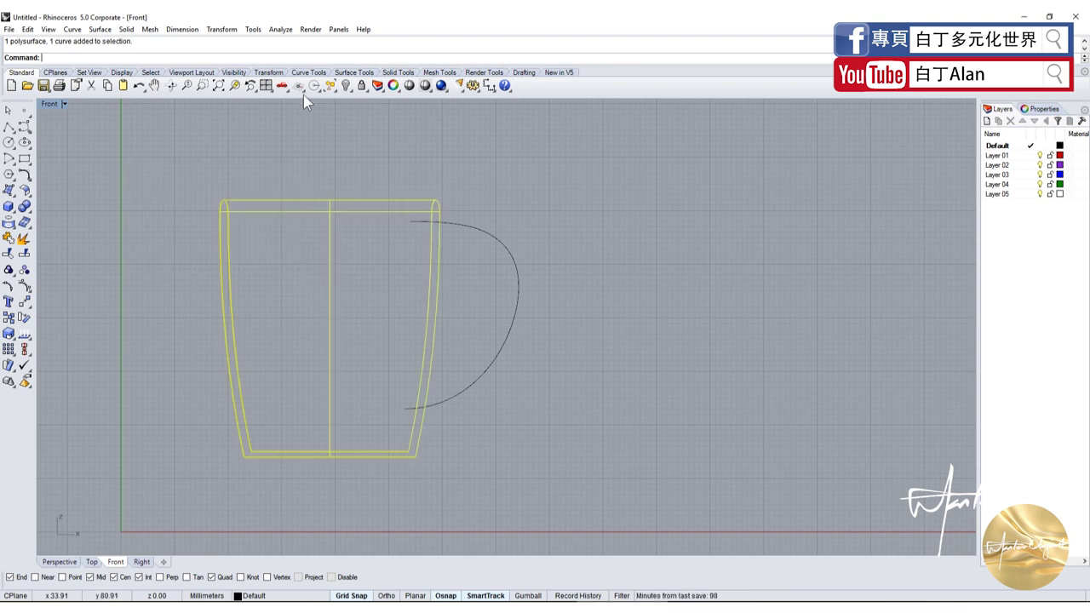
left_click(348, 86)
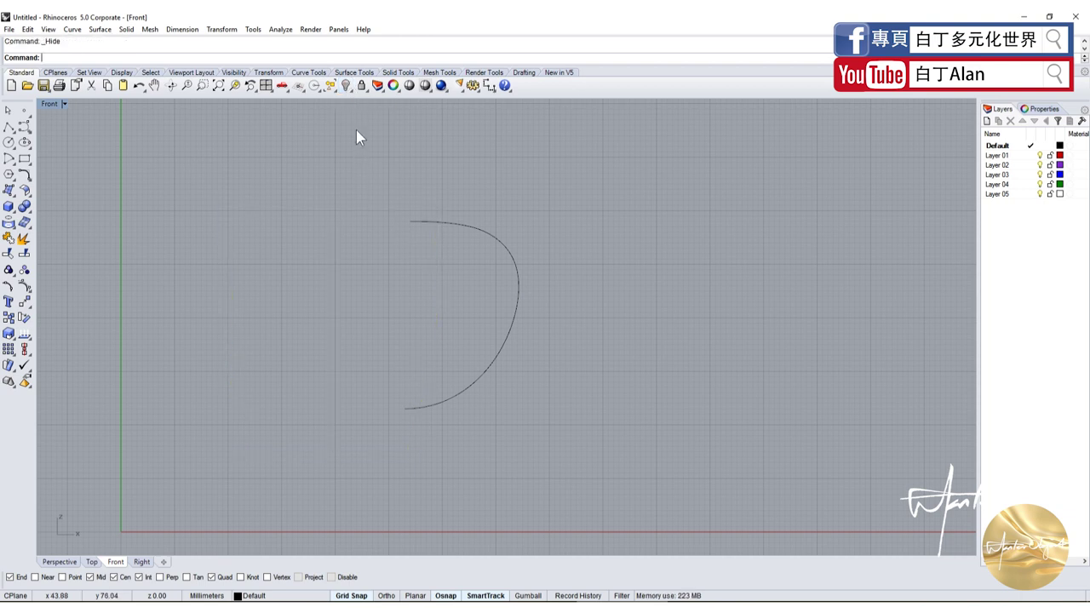
double_click(49, 102)
Draw a circle of about 48 mm radius in the Right view, centred on the vertical axis, and select it.
left_click(8, 142)
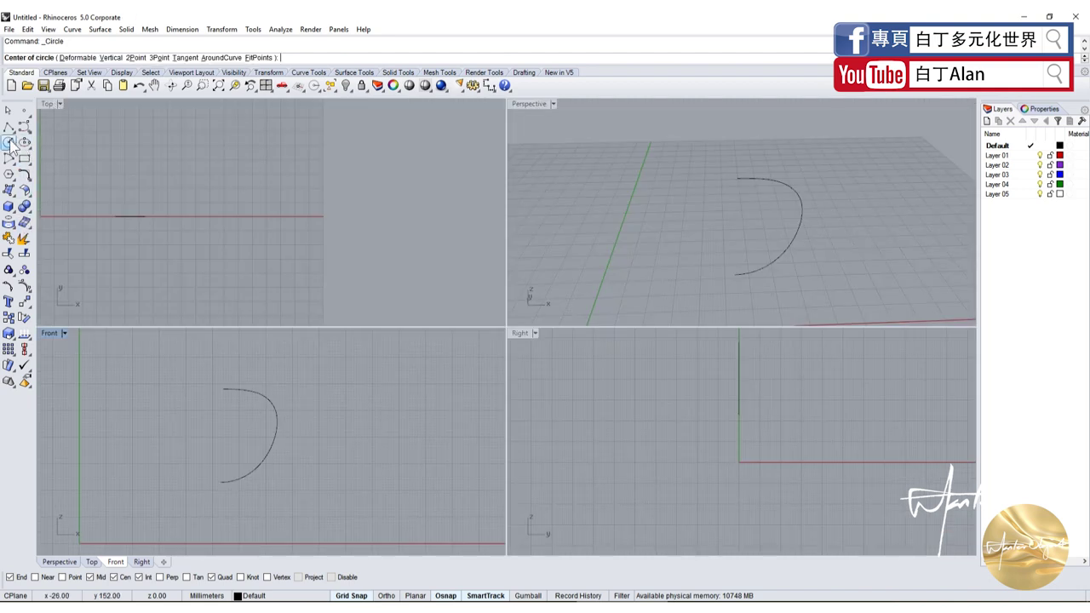
scroll(230, 383, "up", 4)
scroll(759, 454, "up", 2)
scroll(776, 407, "up", 2)
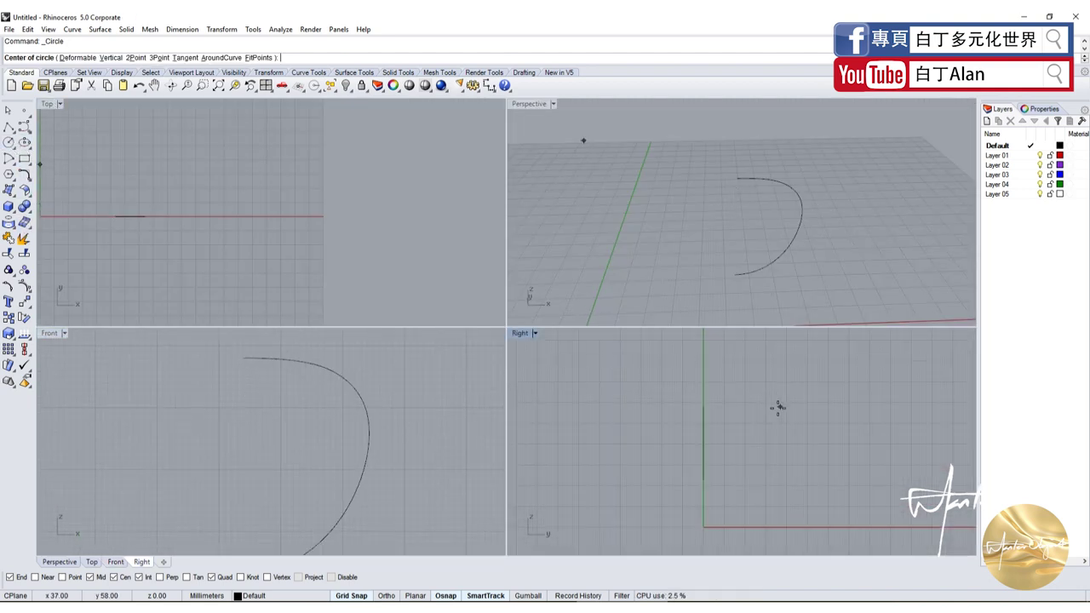
scroll(706, 370, "up", 2)
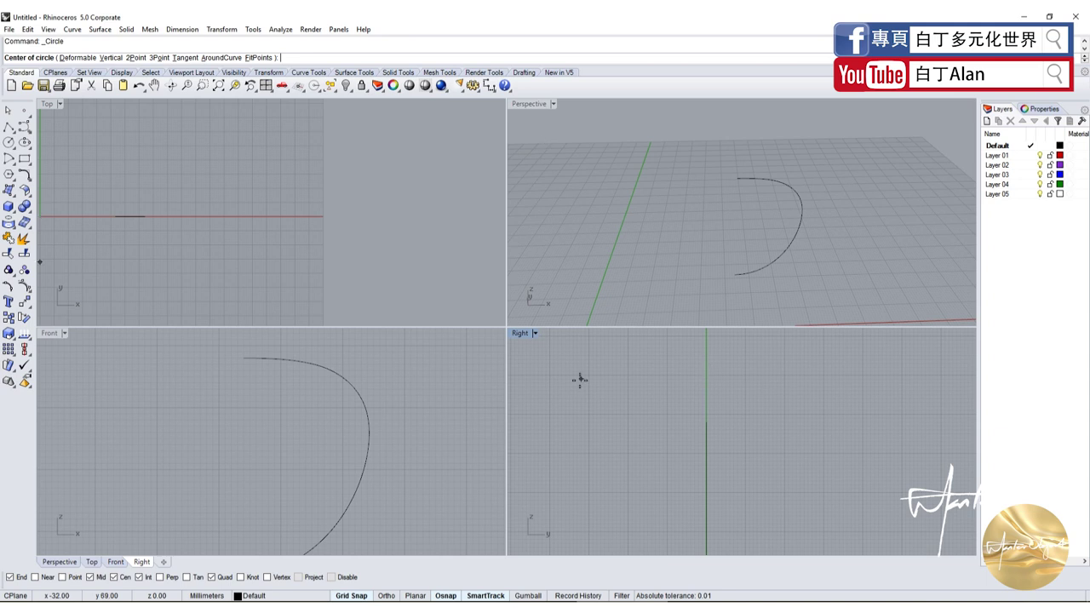
scroll(708, 378, "up", 2)
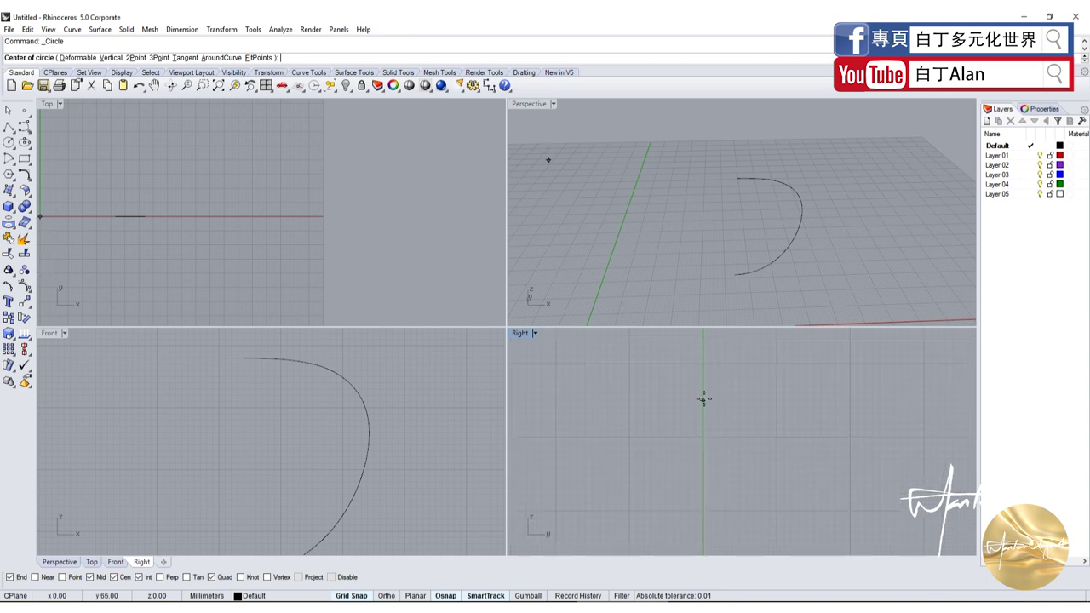
scroll(703, 407, "up", 1)
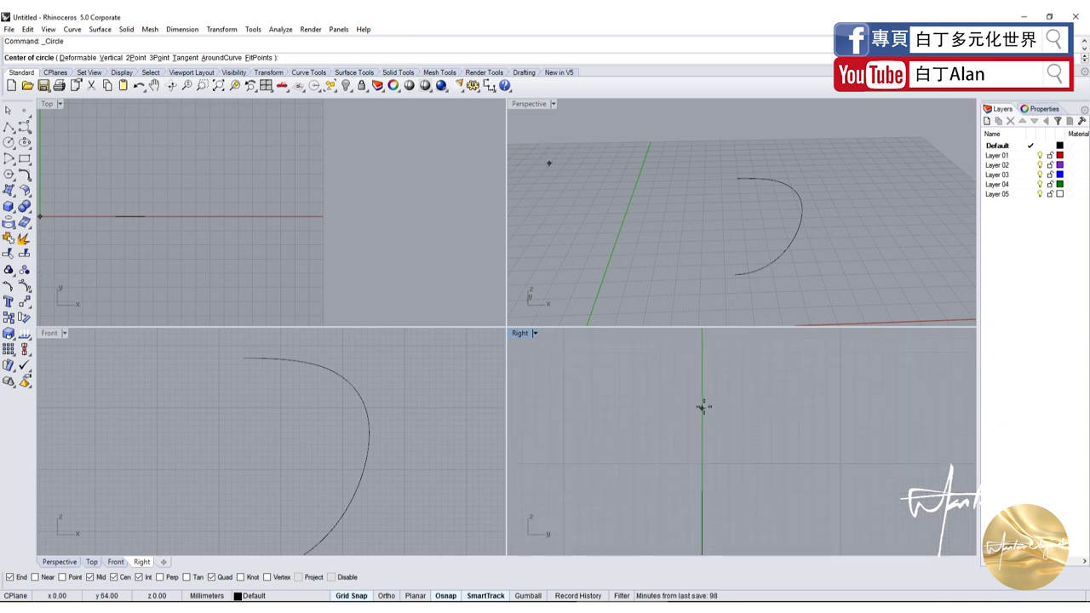
left_click(702, 410)
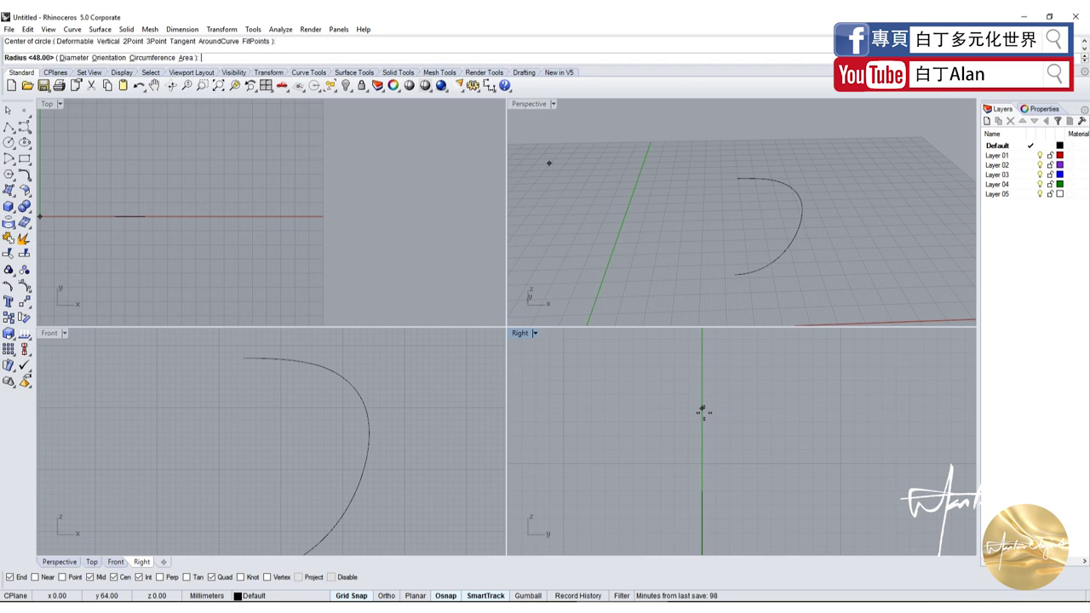
left_click(756, 410)
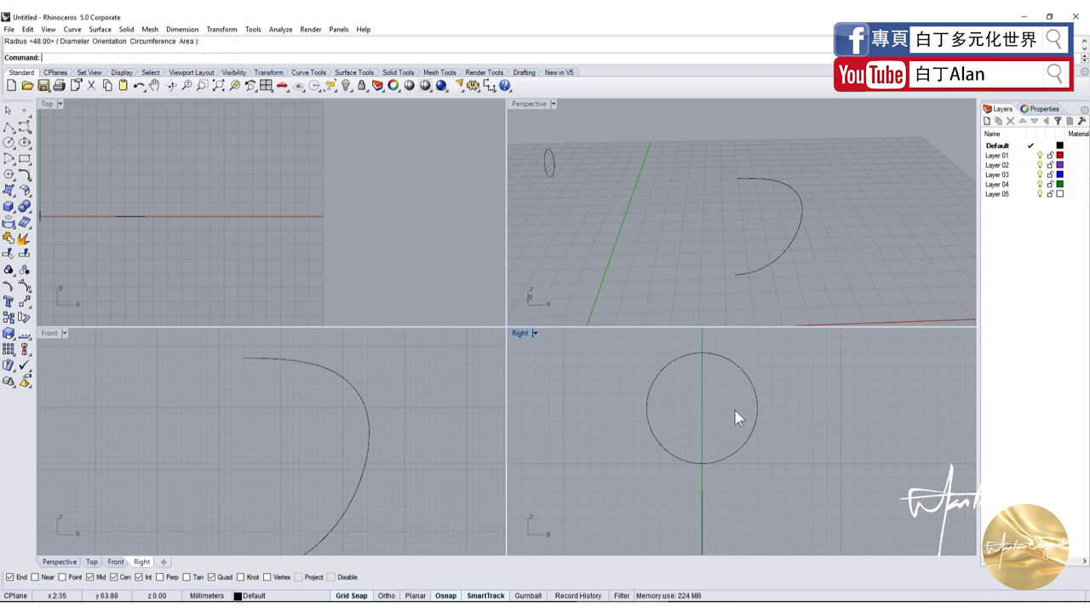
left_click(649, 391)
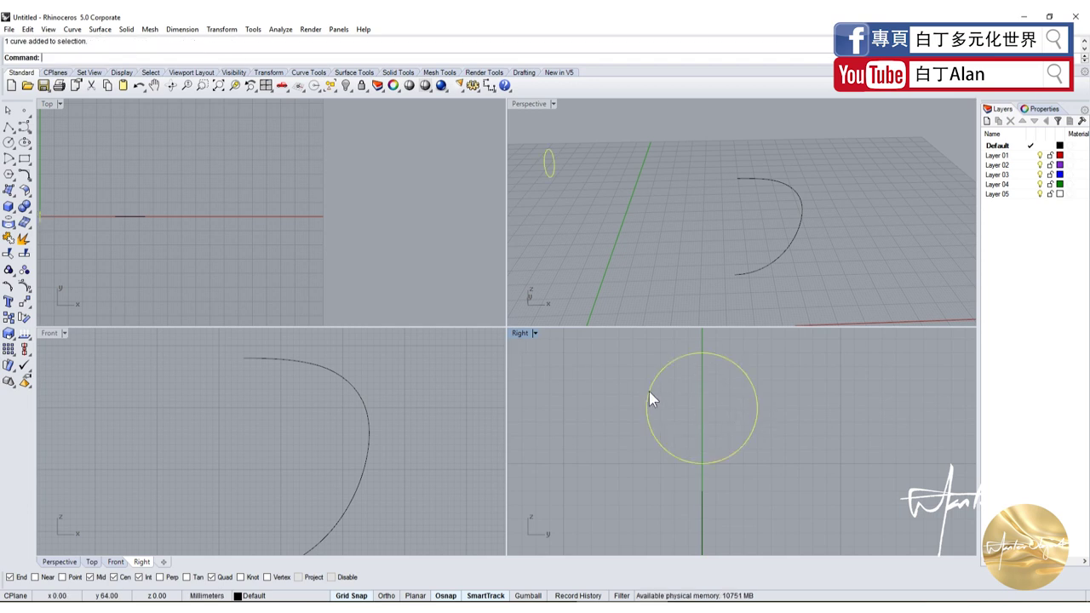
left_click(12, 337)
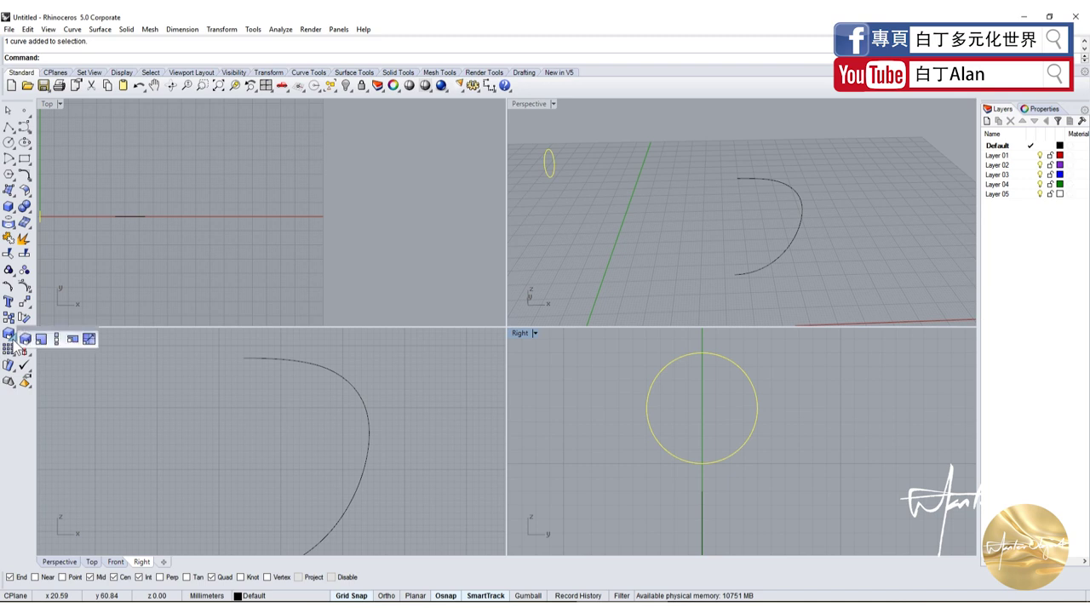
Try flattening the circle with Scale 1-D from its right edge, then undo it.
left_click(56, 338)
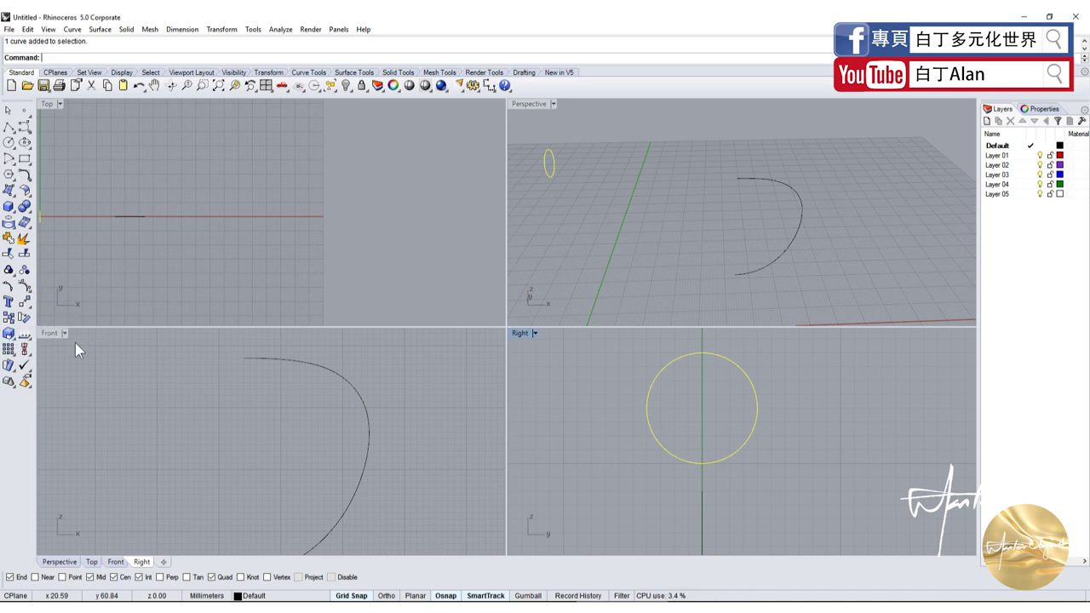
left_click(12, 337)
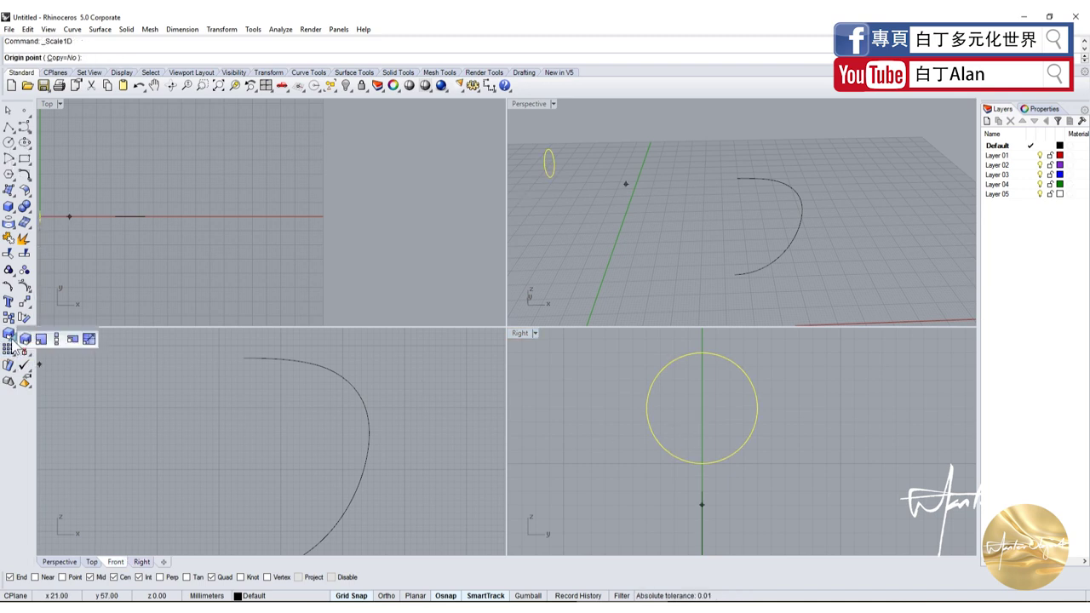
left_click(55, 338)
left_click(757, 407)
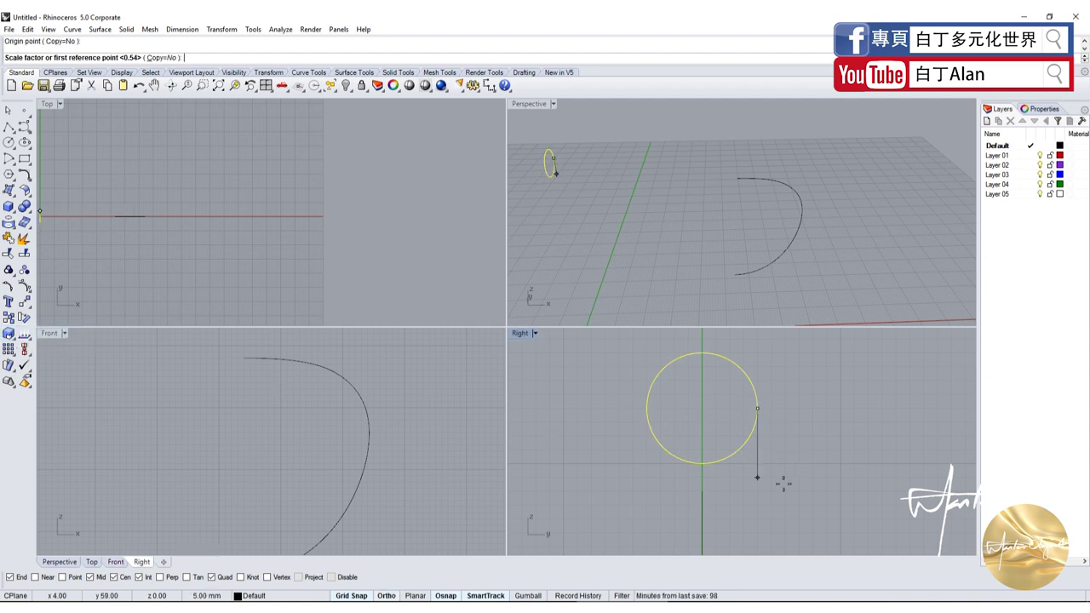
left_click(782, 484)
left_click(784, 441)
scroll(722, 390, "down", 2)
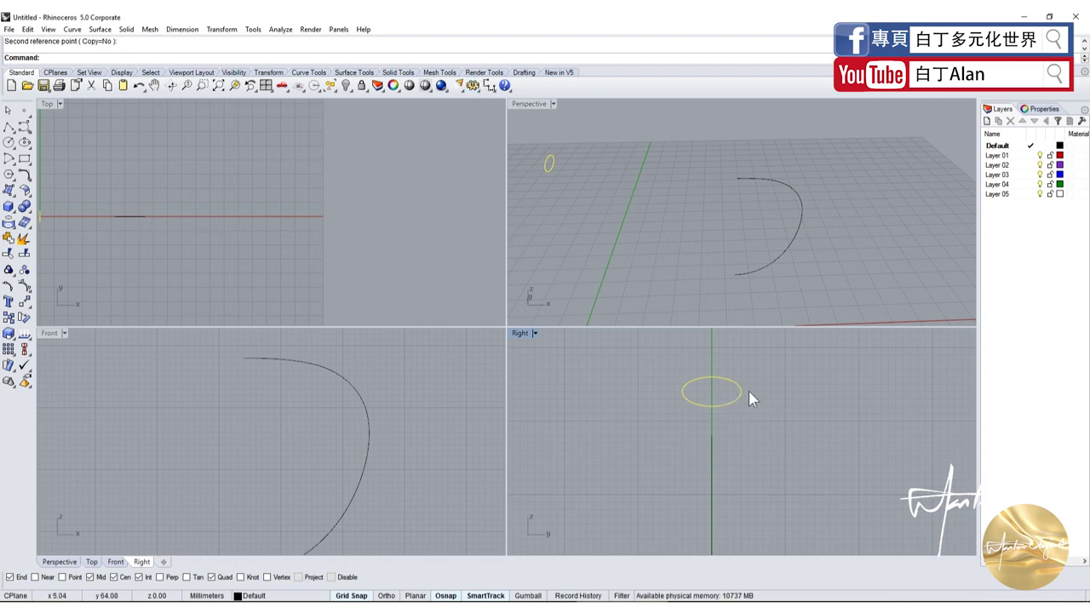
key("ctrl+z")
Repeat Scale 1-D with Ortho (F8) on, squashing the circle vertically into a flat ellipse.
key("Return")
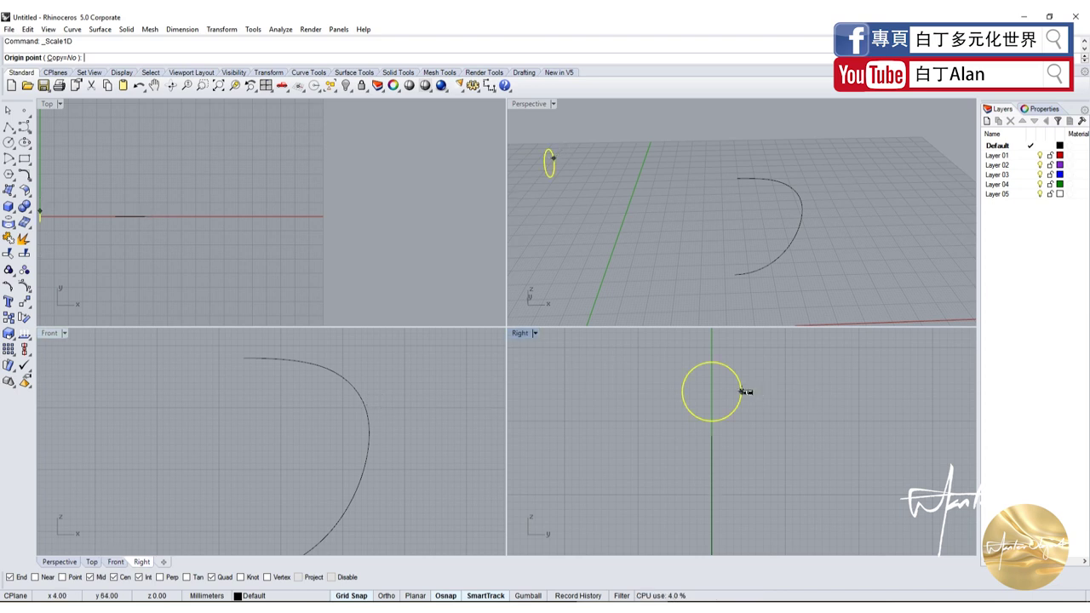
left_click(746, 392)
key("F8")
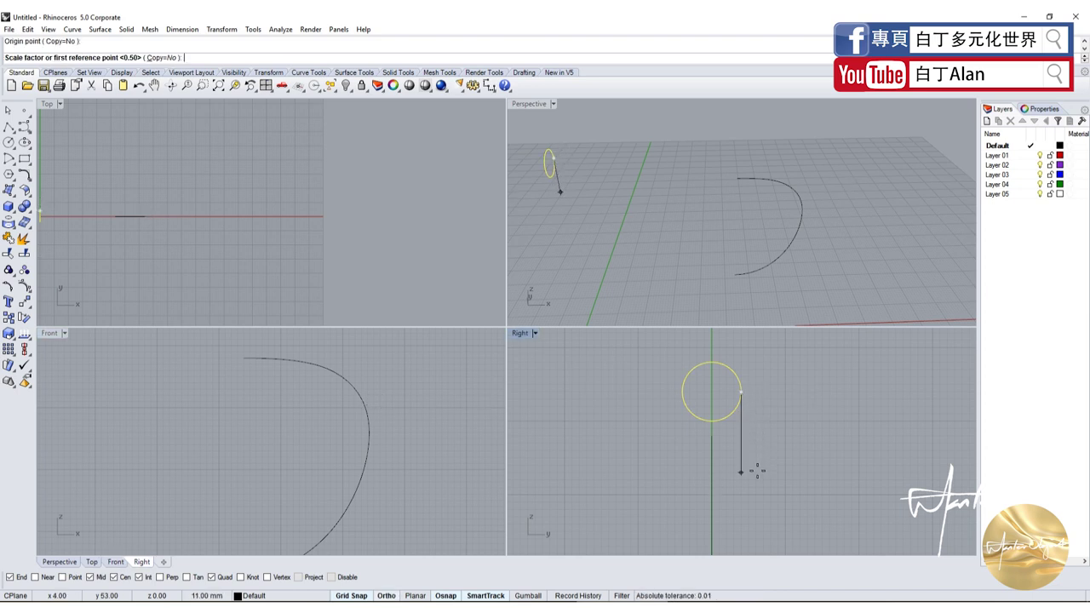
left_click(756, 471)
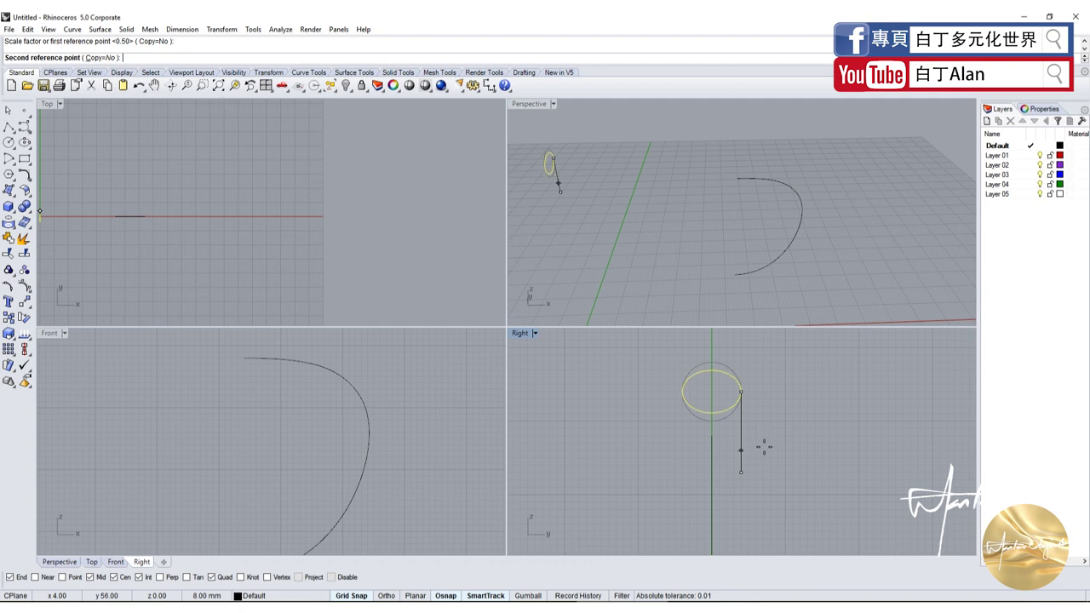
left_click(766, 434)
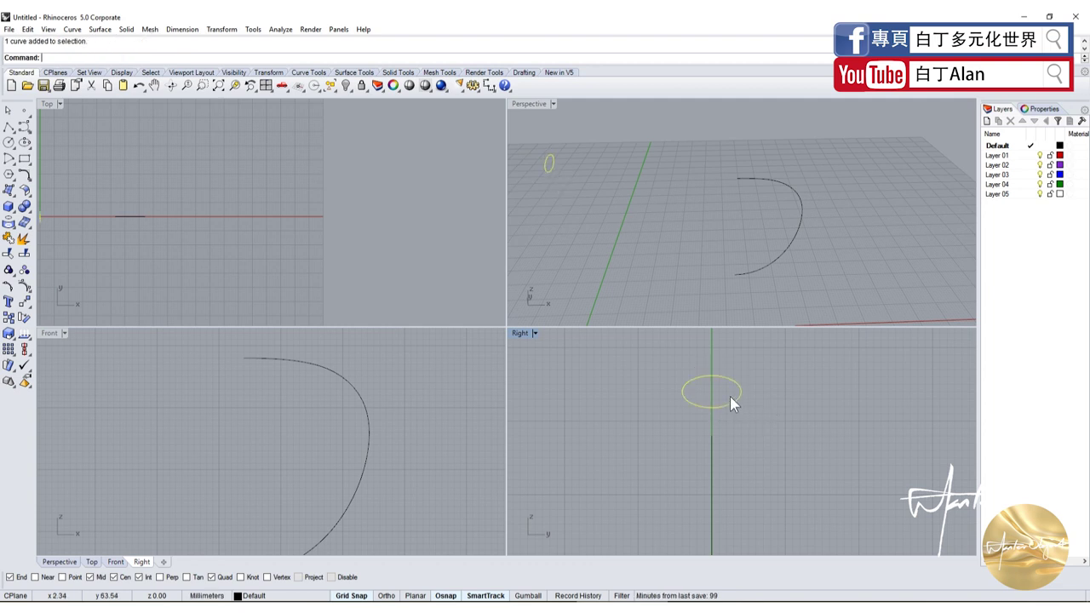
left_click(588, 210)
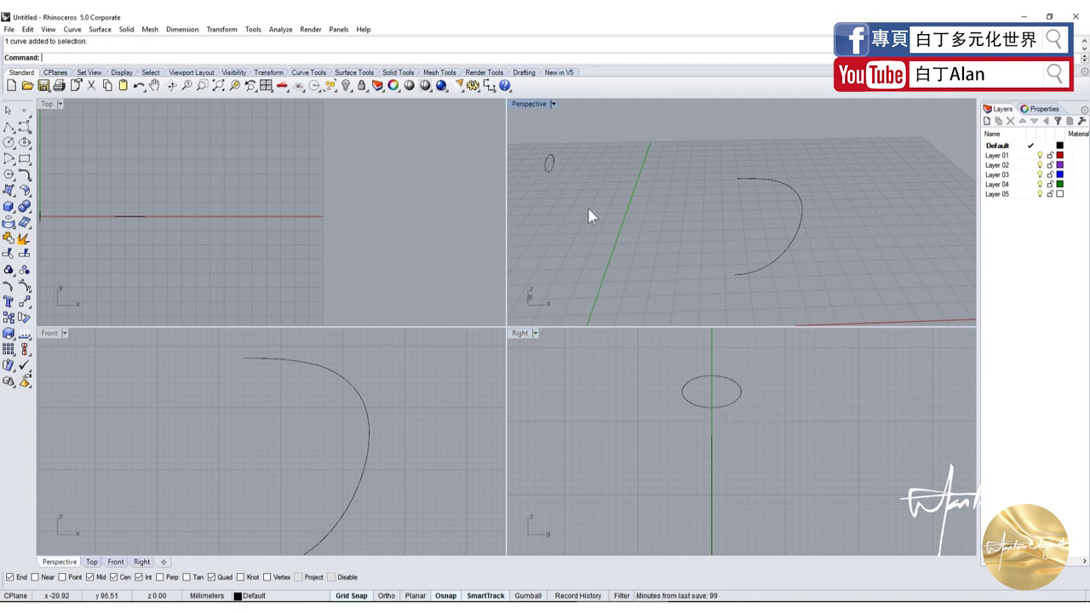
Move the ellipse from its top point to the upper end of the handle curve.
left_click(26, 302)
left_click(548, 161)
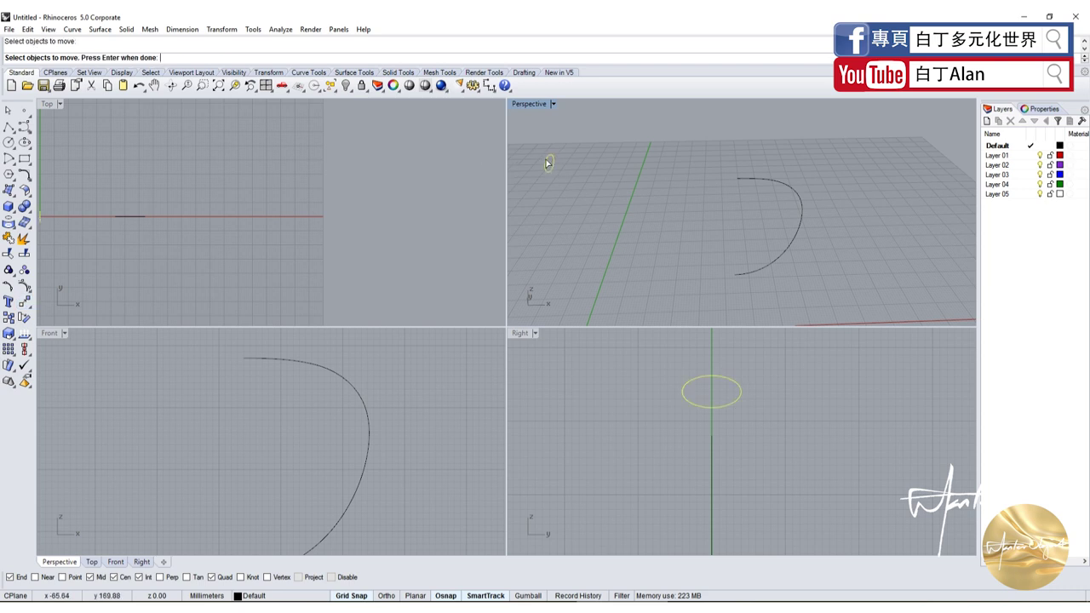
key("Return")
mouse_move(555, 163)
right_mouse_down()
mouse_move(662, 190)
mouse_move(564, 220)
mouse_move(616, 195)
right_mouse_up()
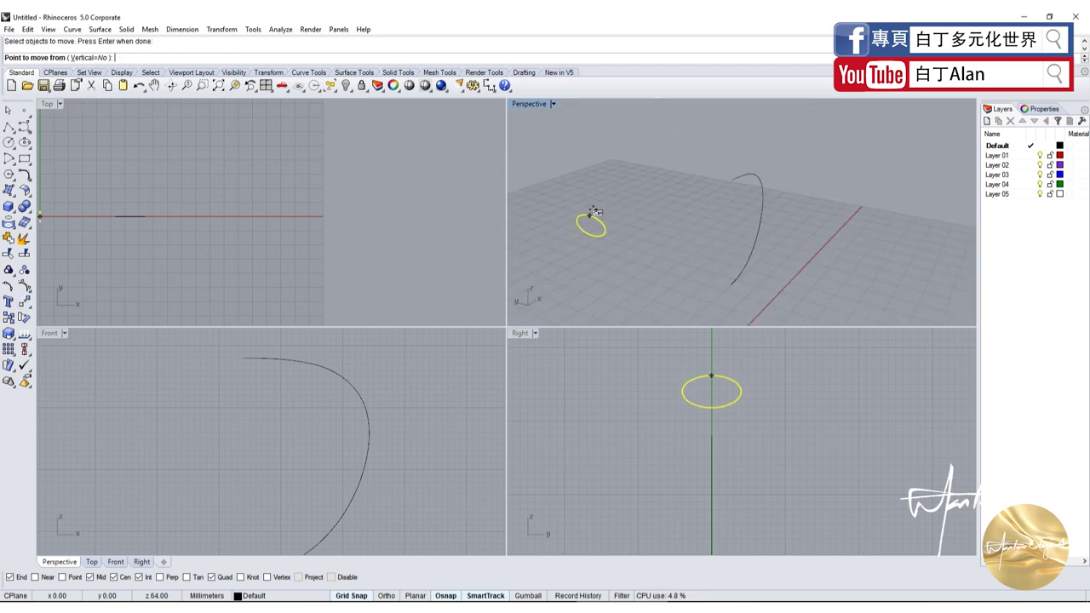
left_click(591, 209)
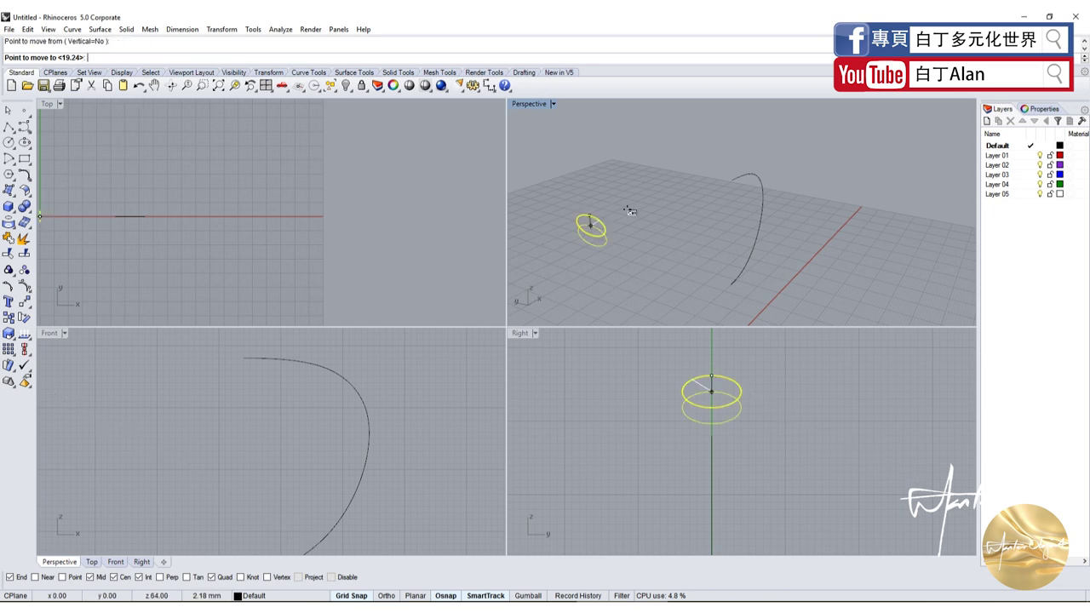
left_click(733, 182)
Maximize the Perspective view and orbit to inspect the ellipse at the curve's end.
double_click(538, 104)
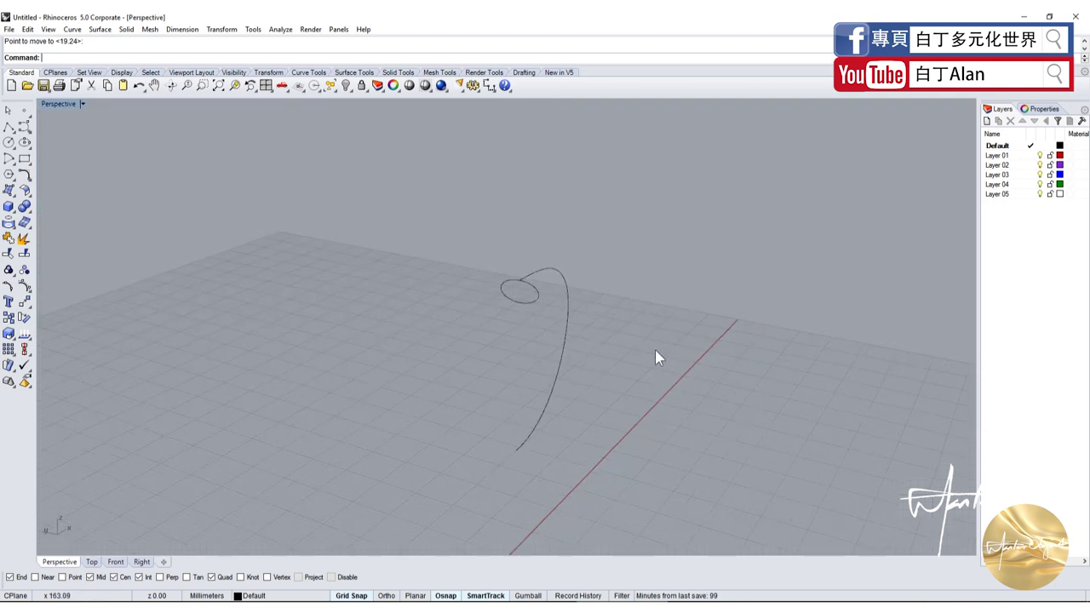
mouse_move(655, 349)
right_mouse_down()
mouse_move(513, 337)
mouse_move(582, 357)
right_mouse_up()
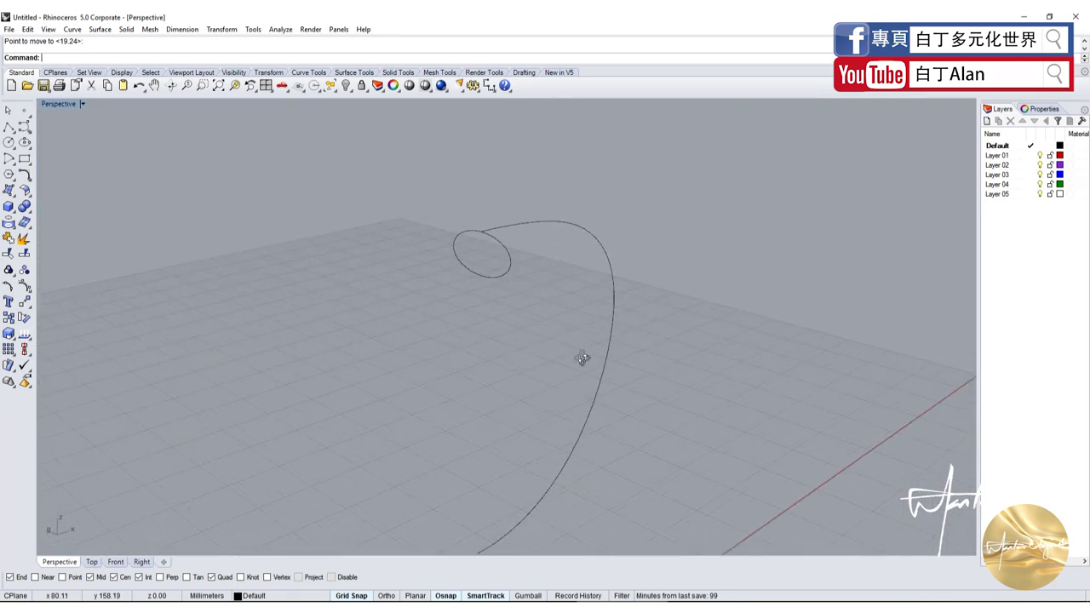
left_click(461, 257)
right_click_drag(464, 265, 121, 298)
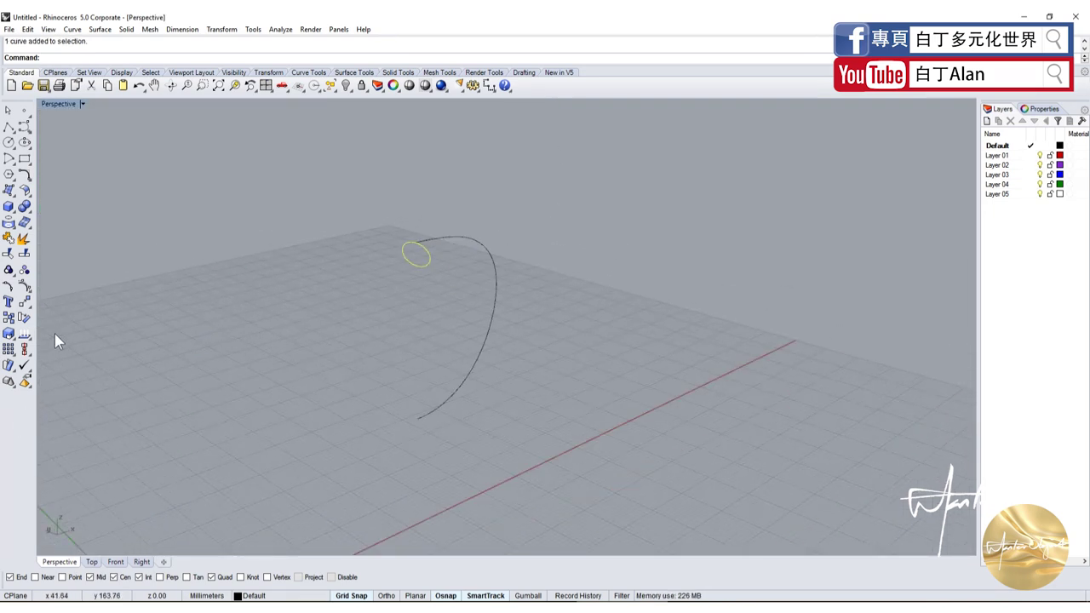
scroll(433, 468, "up", 5)
scroll(47, 403, "down", 3)
scroll(273, 371, "up", 1)
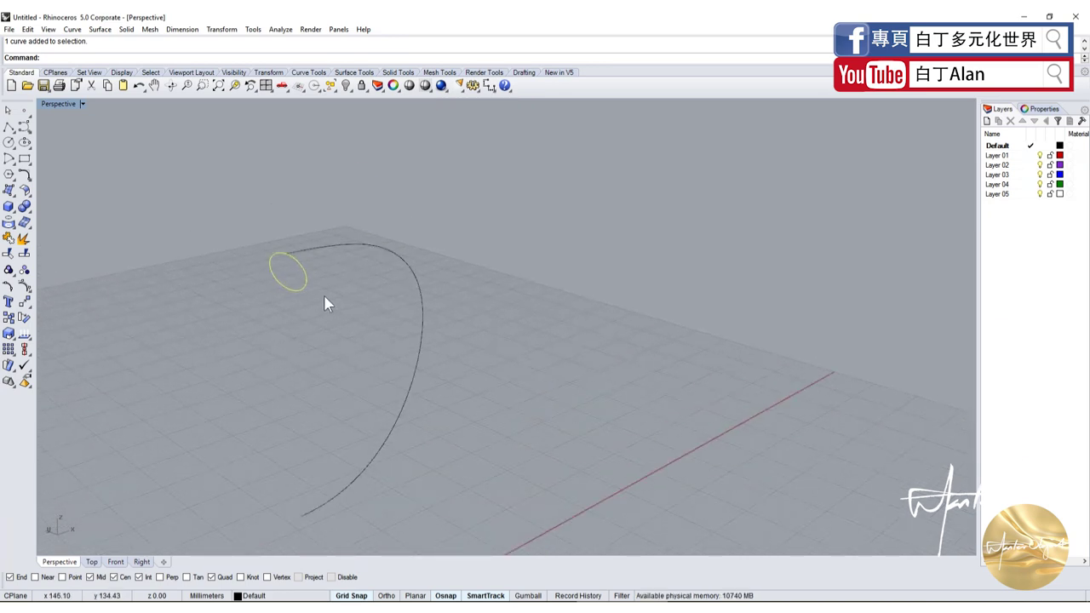
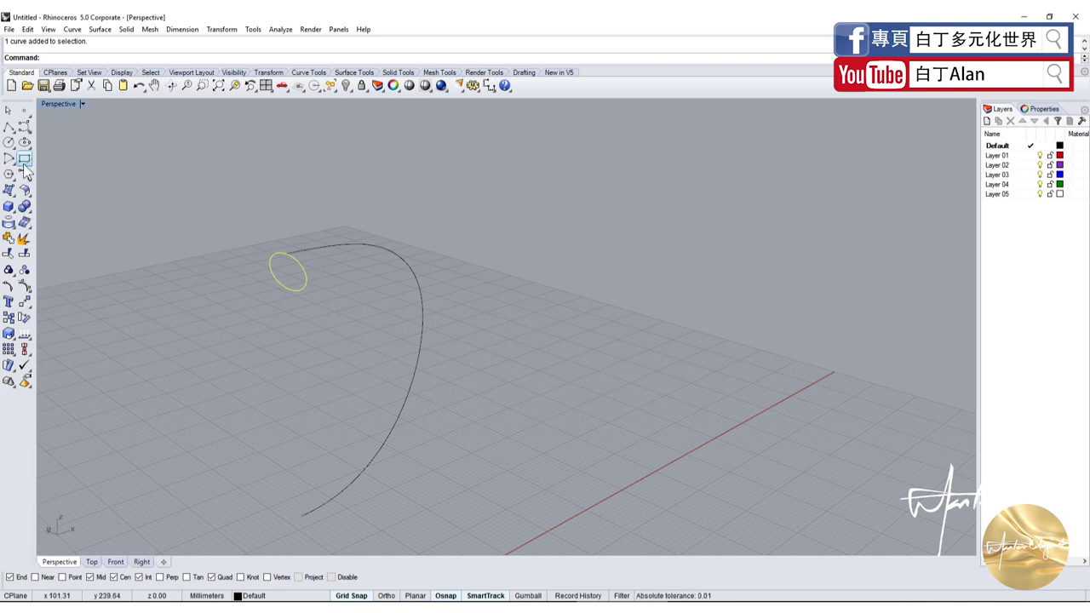
Copy the small circle from its quadrant to the lower endpoint of the handle curve.
left_click(17, 317)
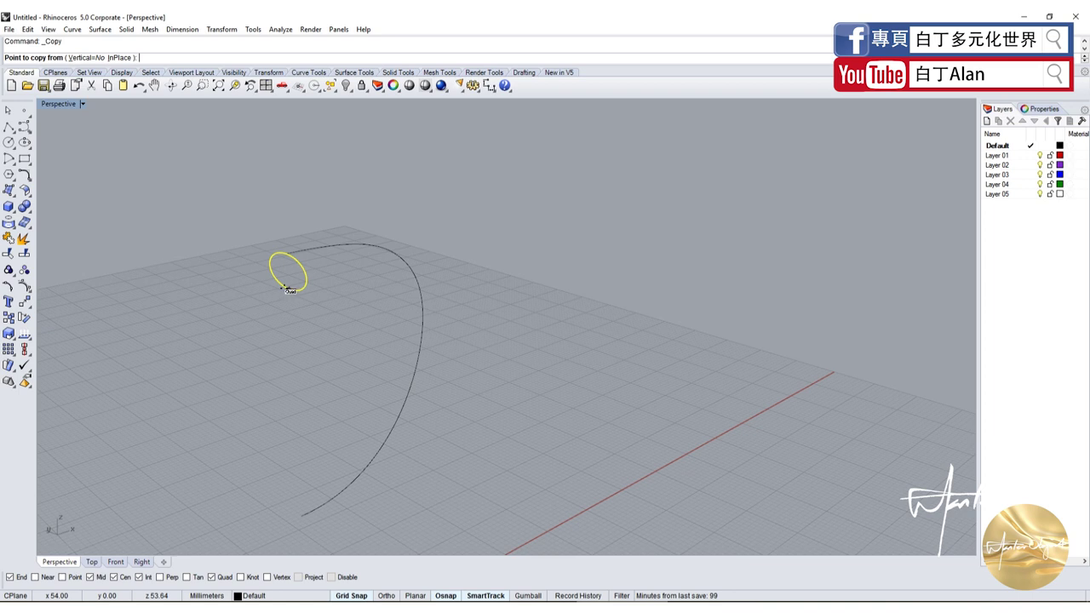
left_click(289, 289)
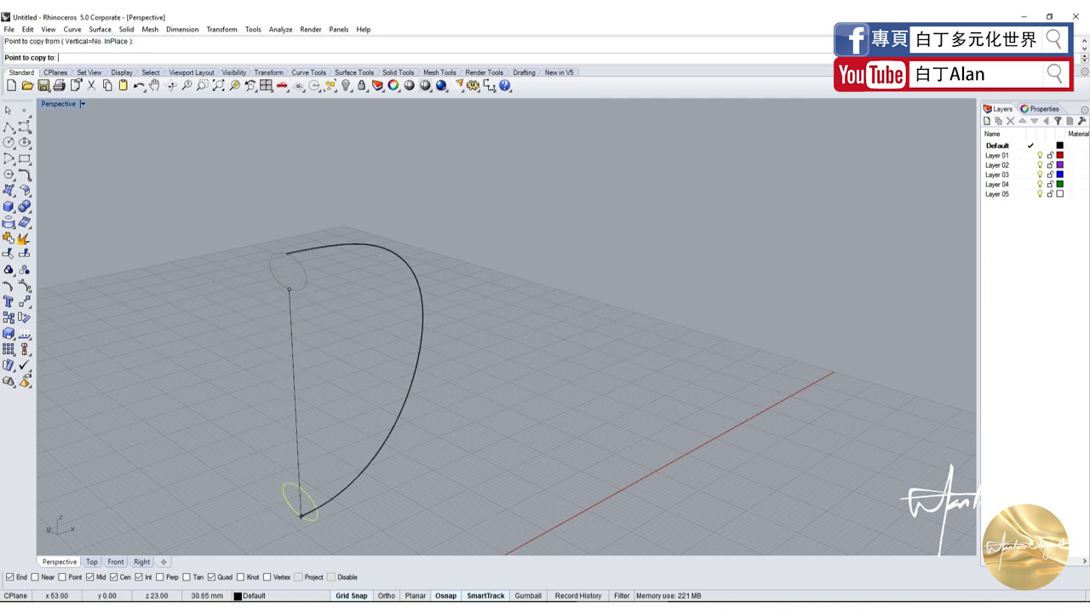
left_click(299, 516)
key("Return")
mouse_move(253, 446)
right_mouse_down()
mouse_move(308, 381)
mouse_move(415, 383)
mouse_move(316, 369)
mouse_move(357, 310)
right_mouse_up()
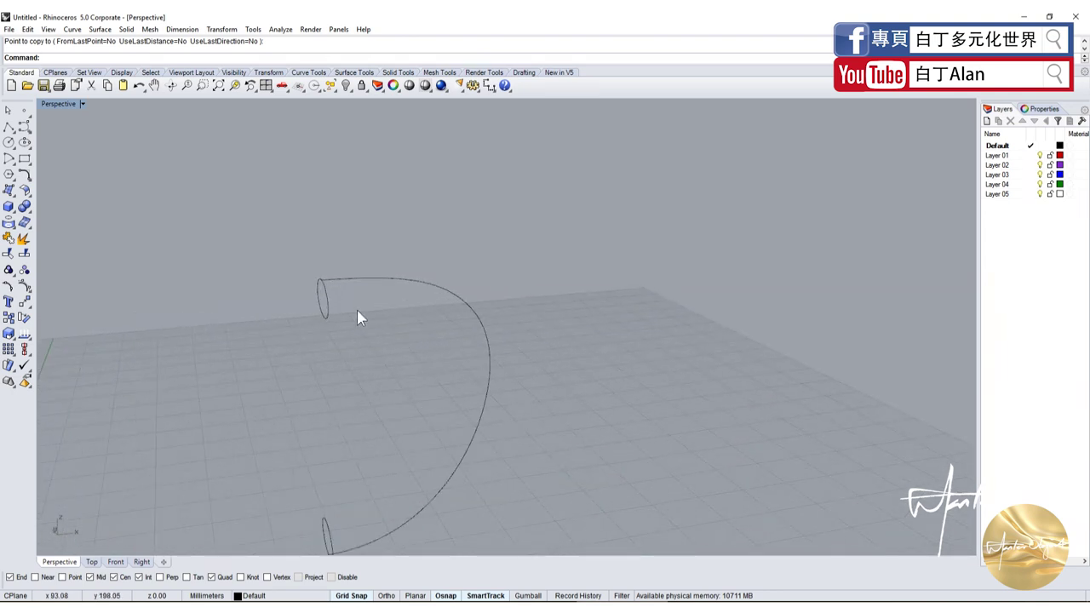
left_click(358, 281)
left_click(164, 267)
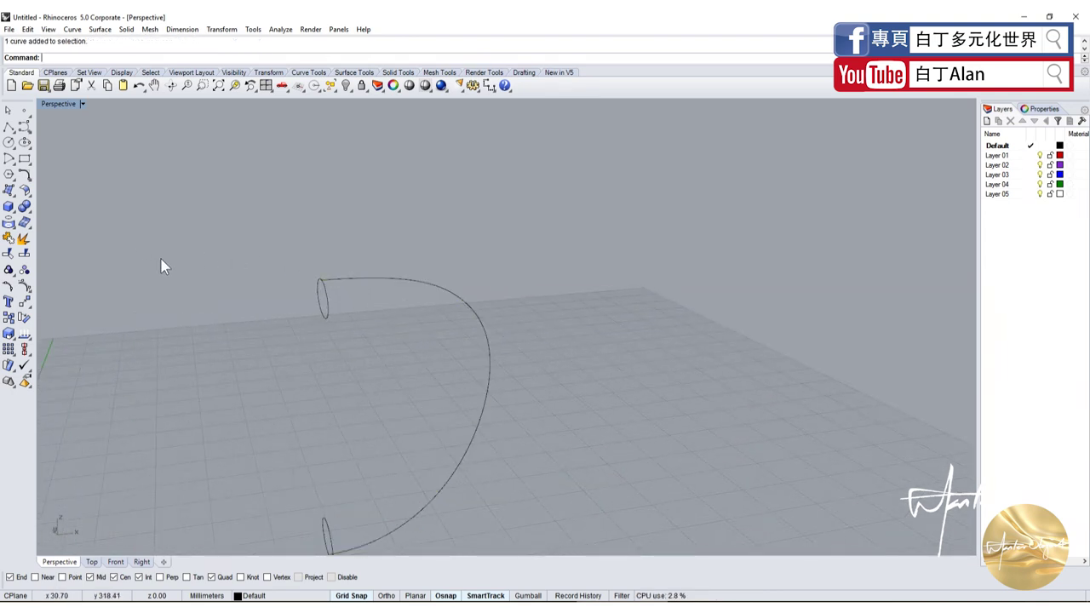
left_click(10, 190)
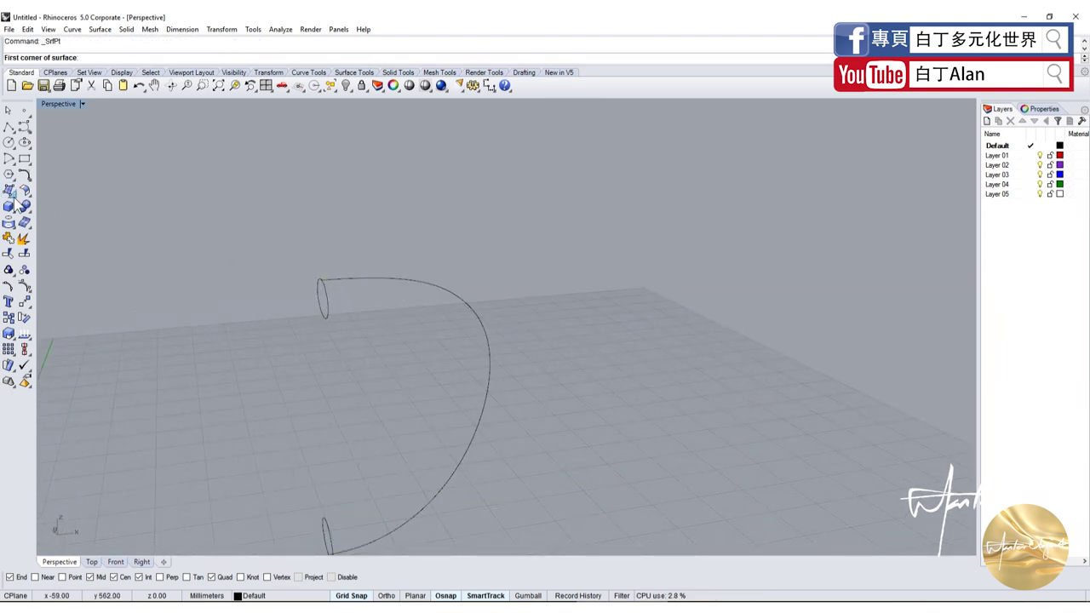
left_click(12, 196)
left_click(25, 244)
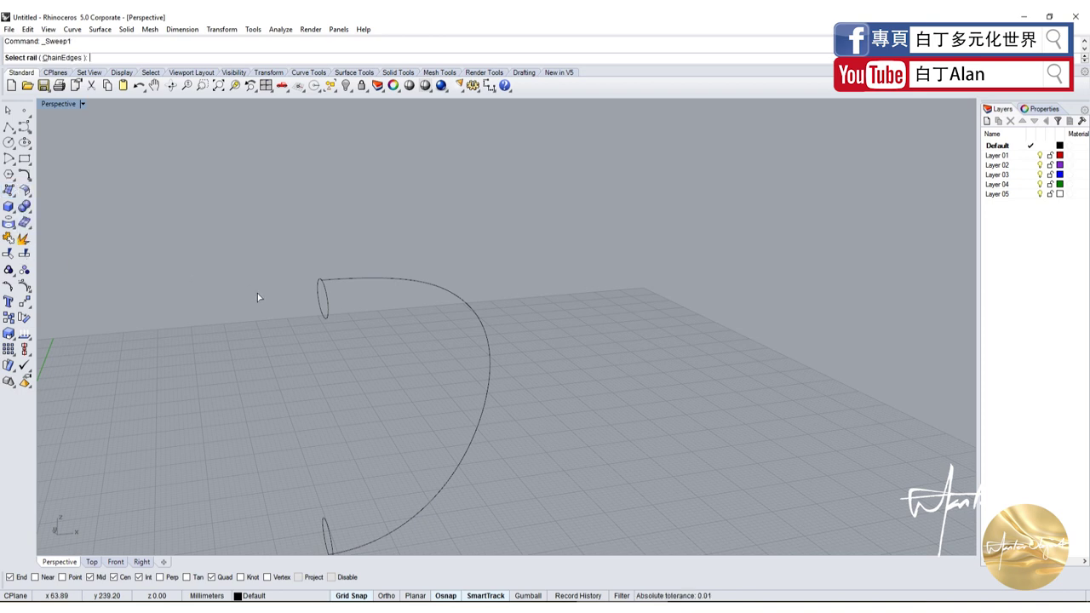
left_click(367, 281)
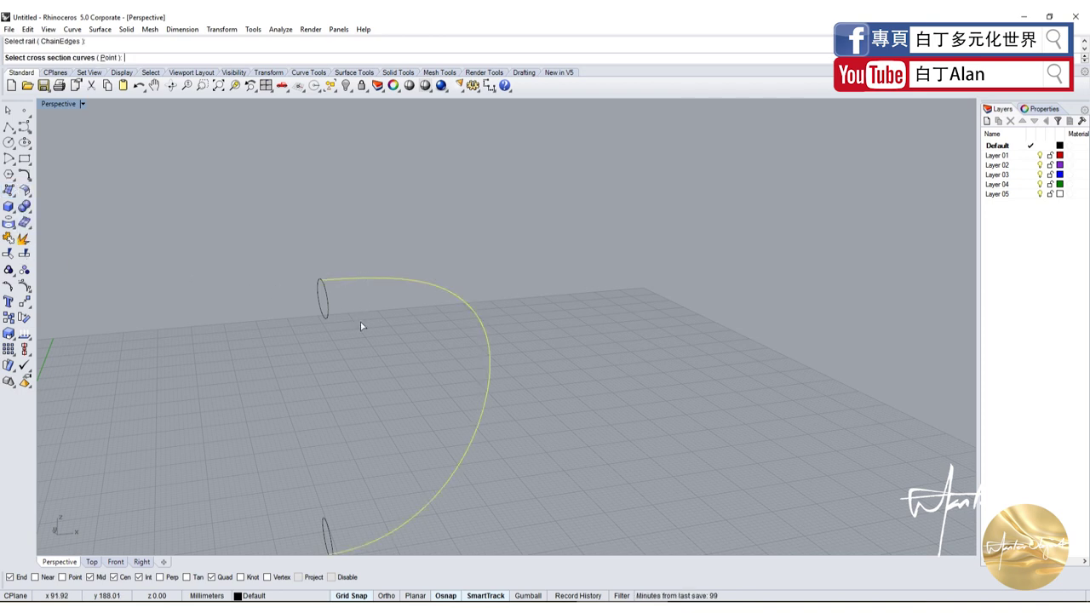
key("Escape")
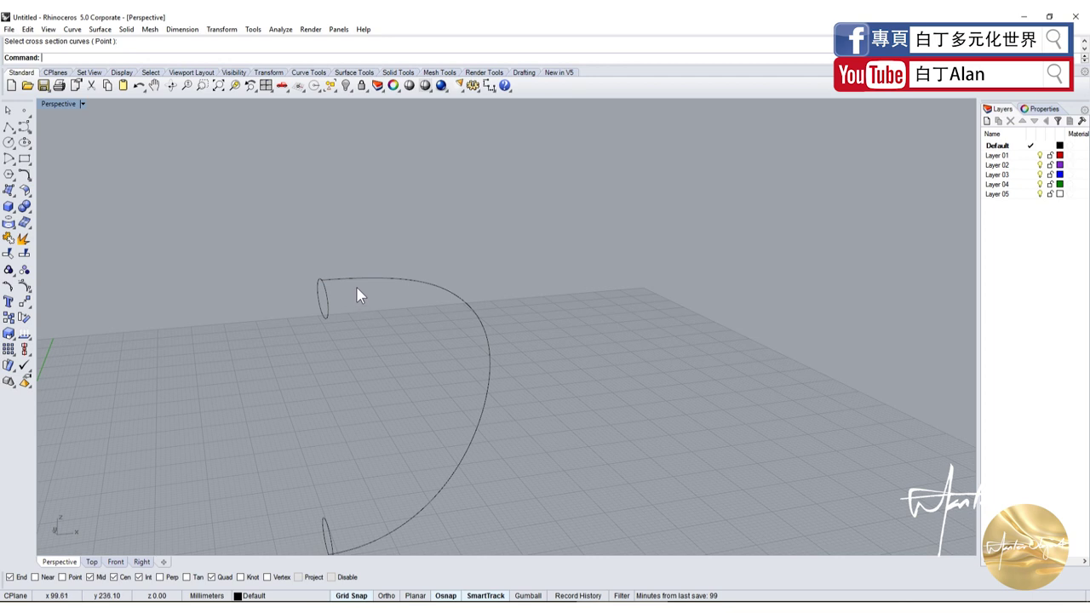
left_click(355, 278)
right_click_drag(355, 281, 359, 285)
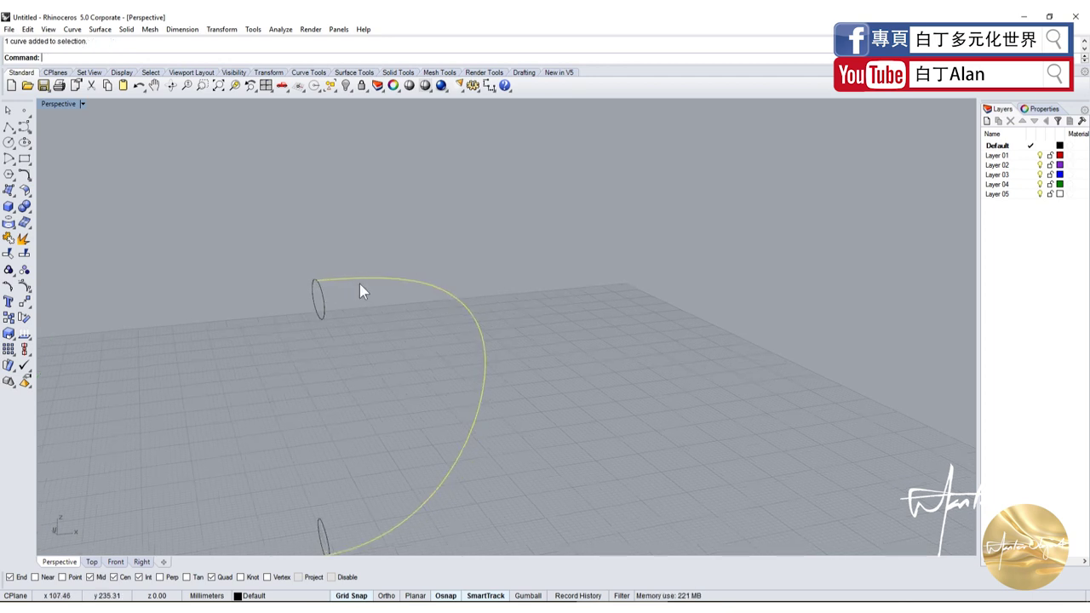
key("Return")
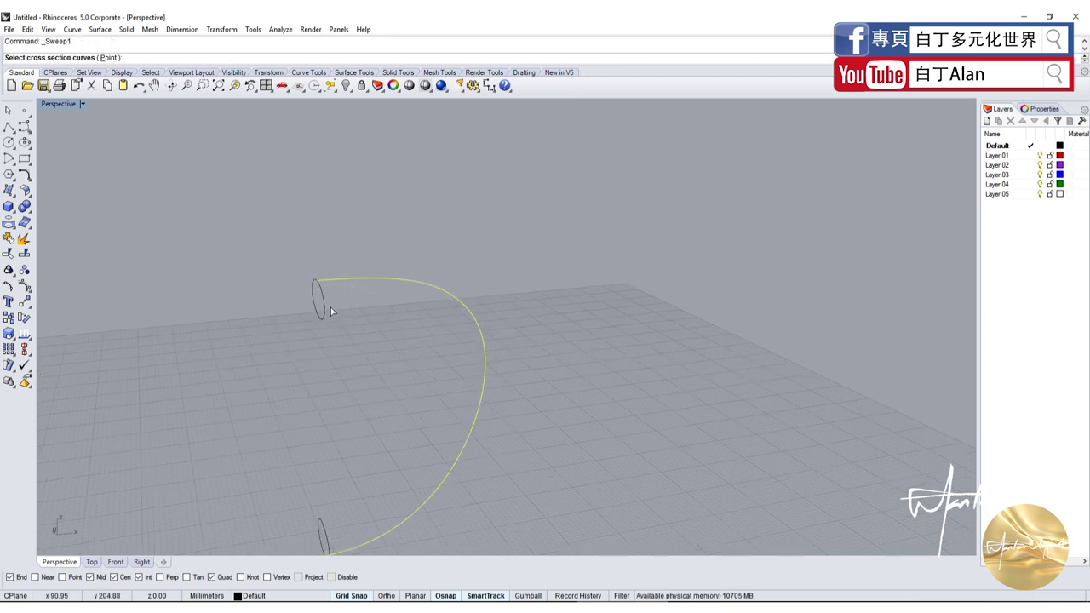
left_click(325, 307)
left_click(322, 542)
key("Return")
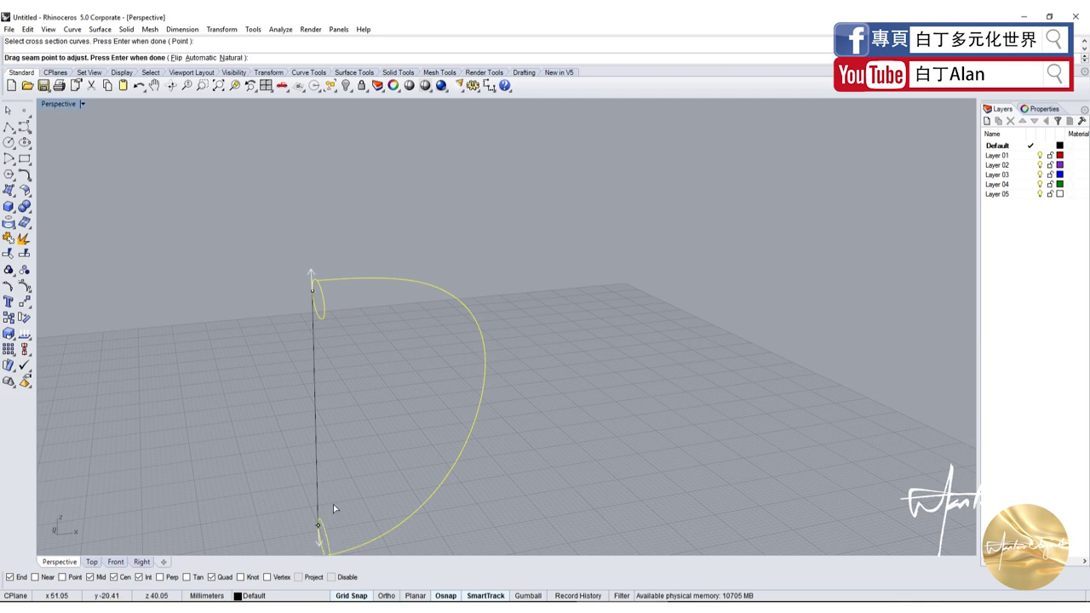
key("Return")
left_click(482, 401)
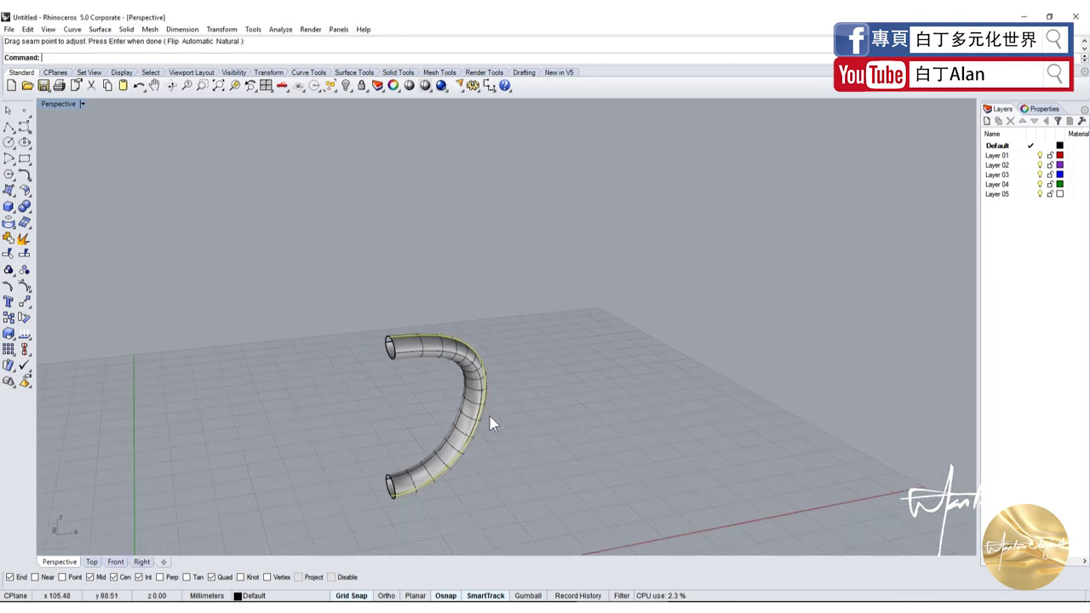
mouse_move(490, 423)
right_mouse_down()
mouse_move(473, 370)
mouse_move(310, 337)
mouse_move(369, 402)
right_mouse_up()
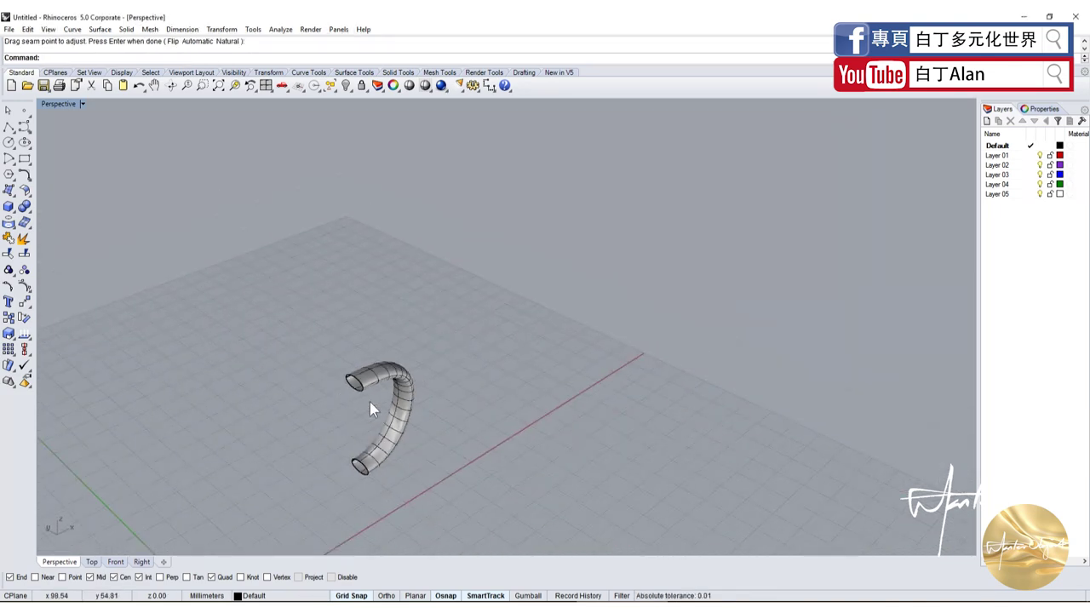
scroll(369, 402, "up", 5)
scroll(389, 392, "down", 4)
Undo the swept tube and restore the four-viewport layout.
key("ctrl+z")
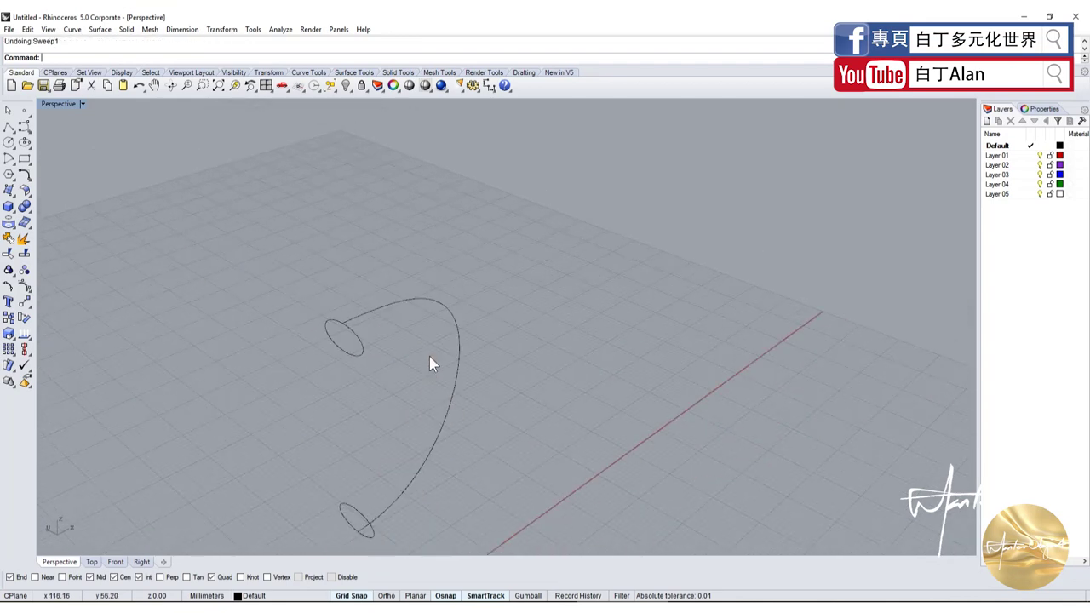
left_click(8, 143)
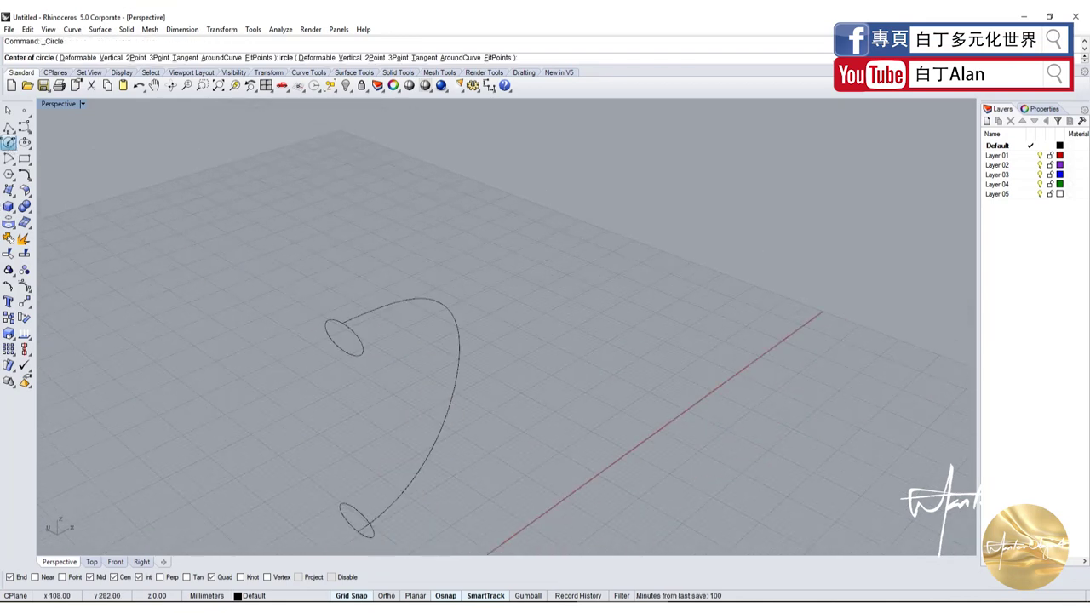
double_click(49, 104)
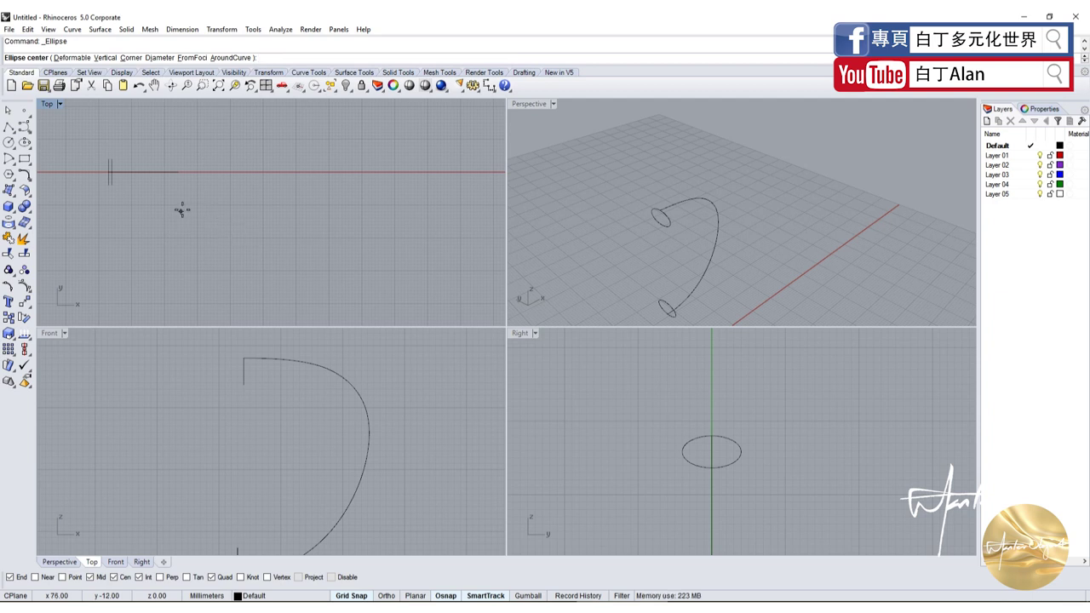
key("Escape")
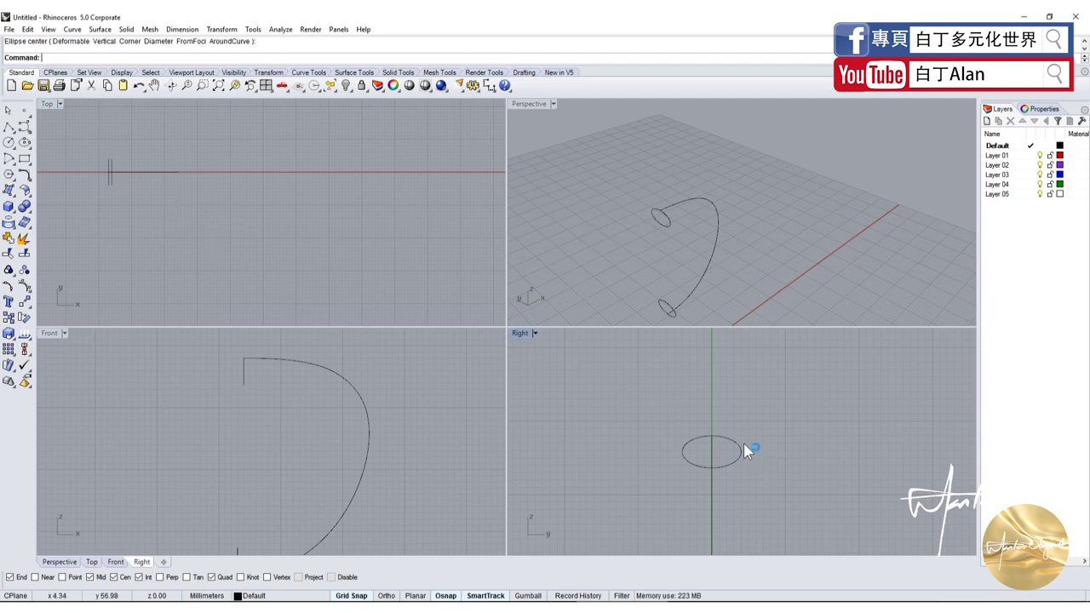
Copy the top-end ellipse and place the copy to the lower left in Front view.
left_click(739, 452)
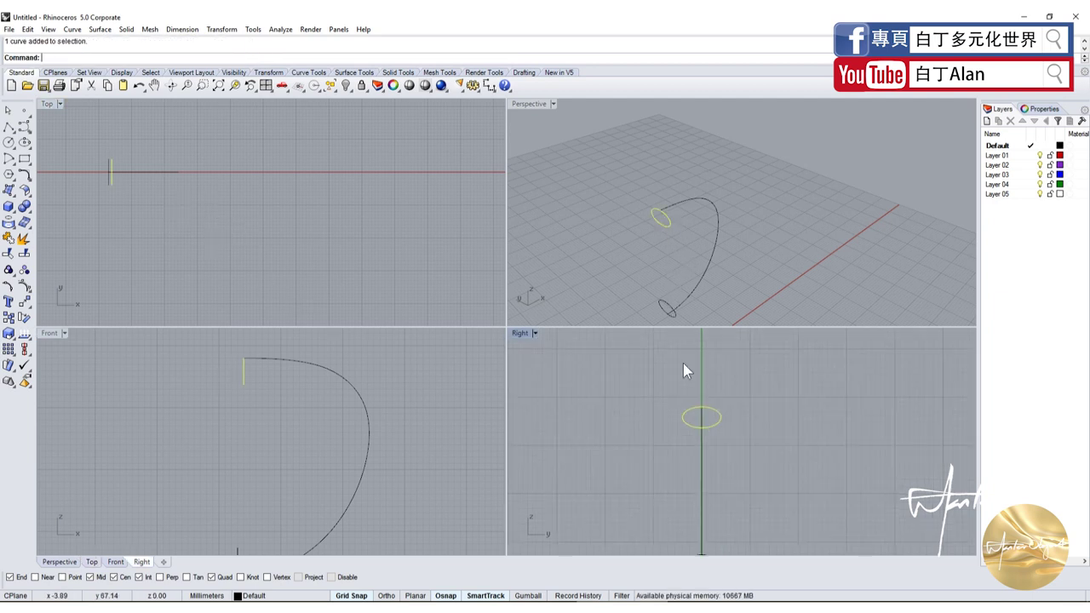
scroll(685, 375, "down", 8)
scroll(435, 381, "down", 3)
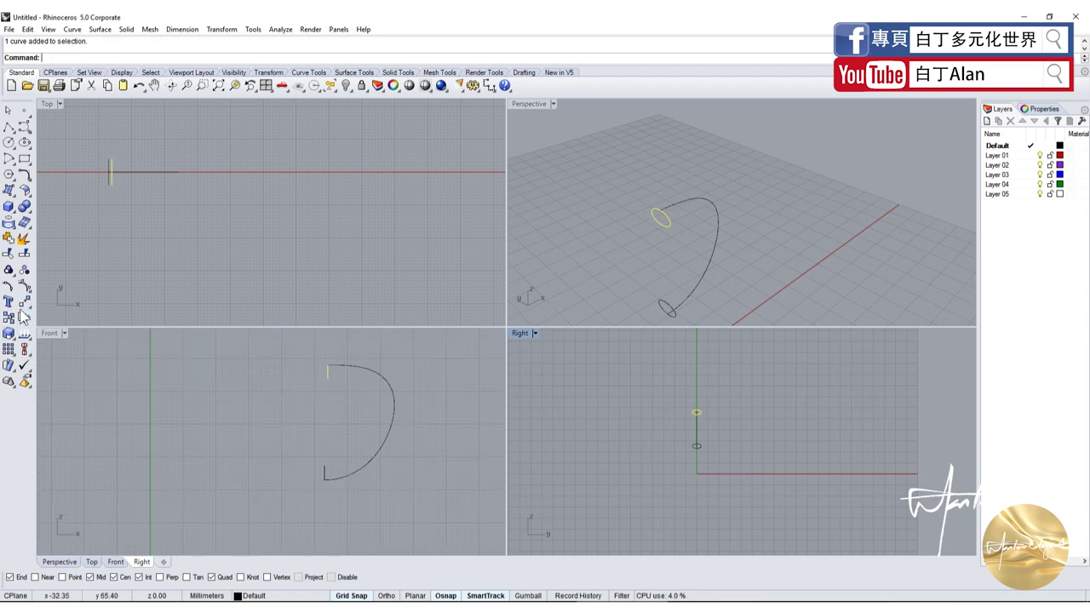
left_click(9, 317)
left_click(325, 382)
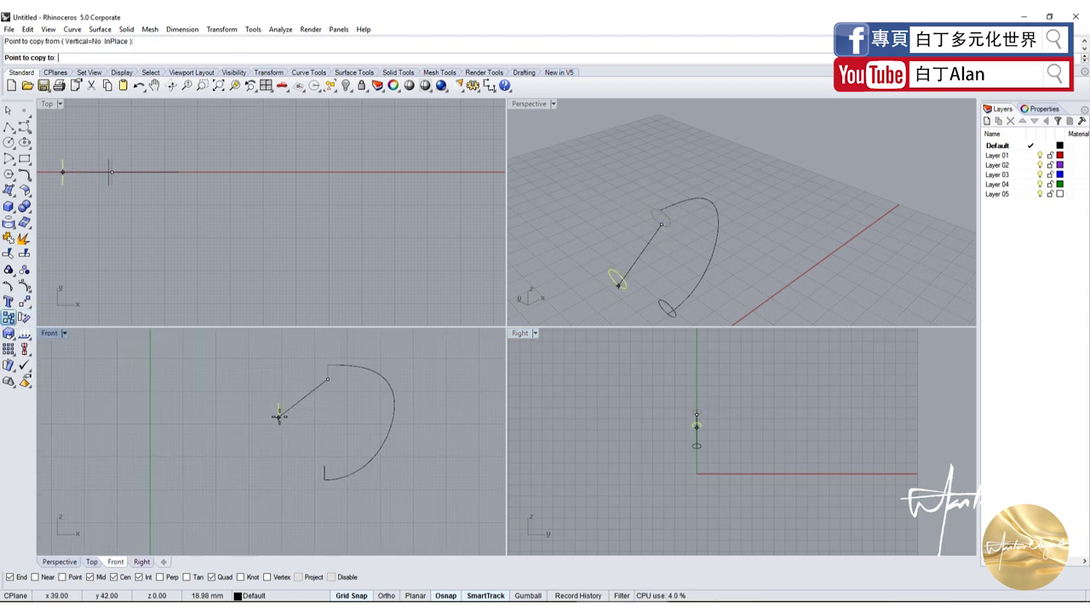
left_click(279, 416)
scroll(286, 413, "up", 2)
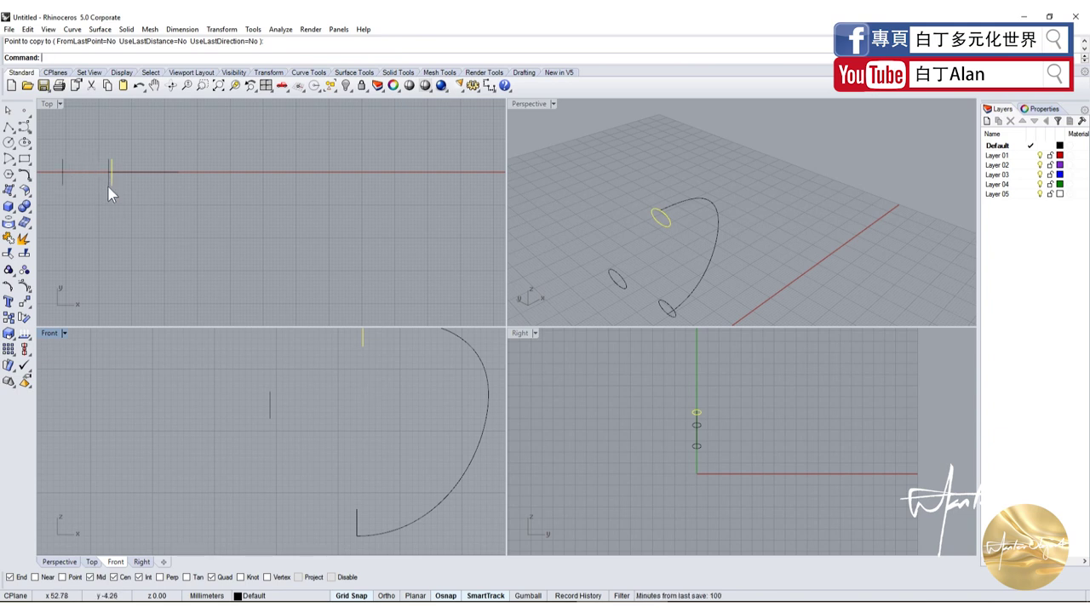
scroll(356, 220, "down", 5)
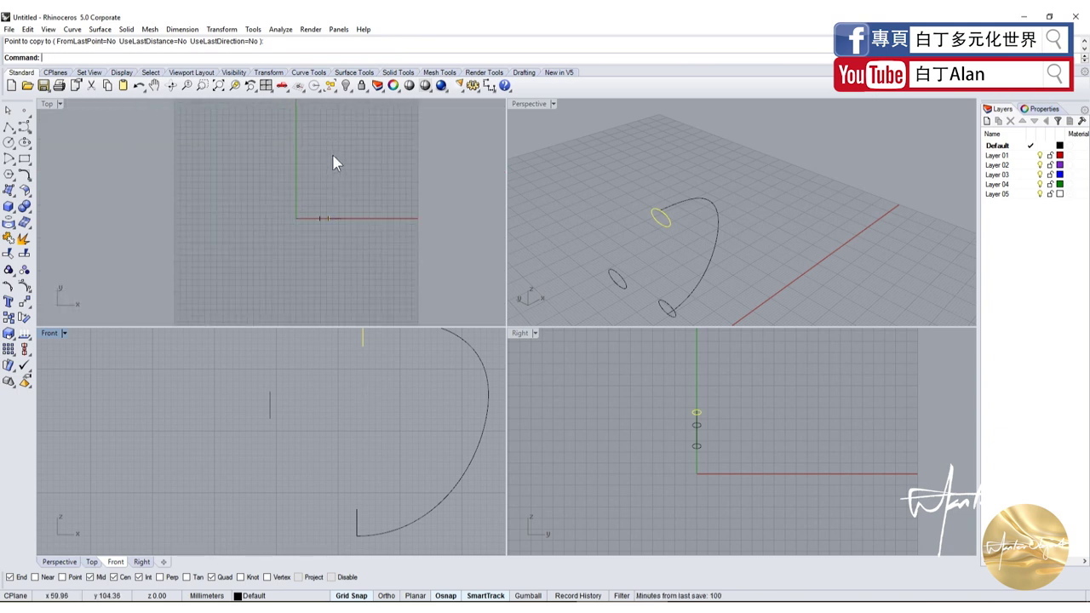
scroll(378, 389, "up", 4)
Rotate the copied ellipse about its end so it lies flat.
key("Return")
left_click(215, 417)
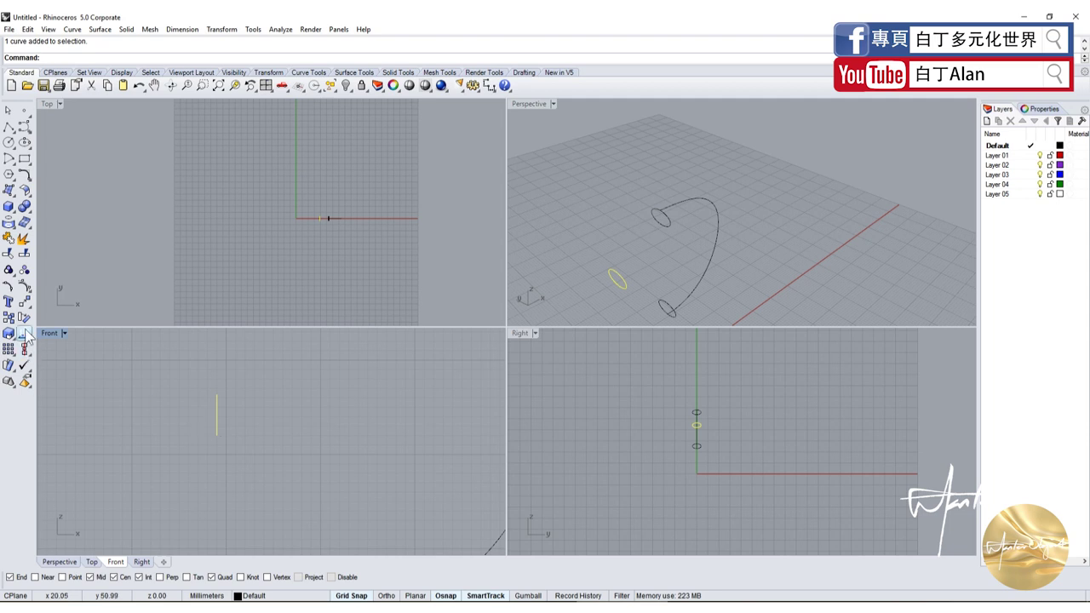
left_click(23, 317)
left_click(218, 436)
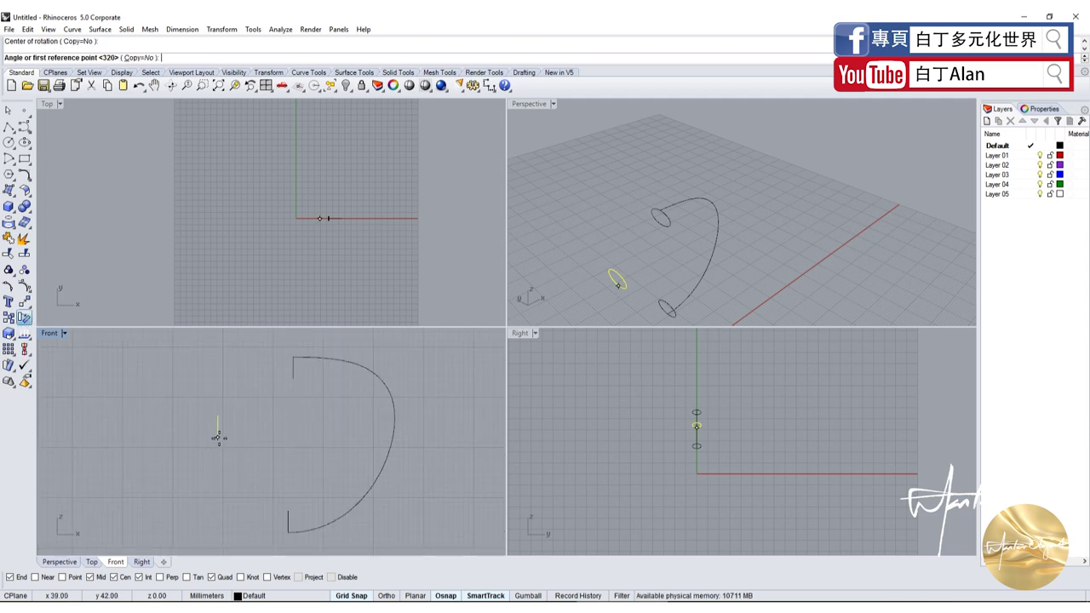
scroll(218, 437, "down", 3)
left_click(218, 361)
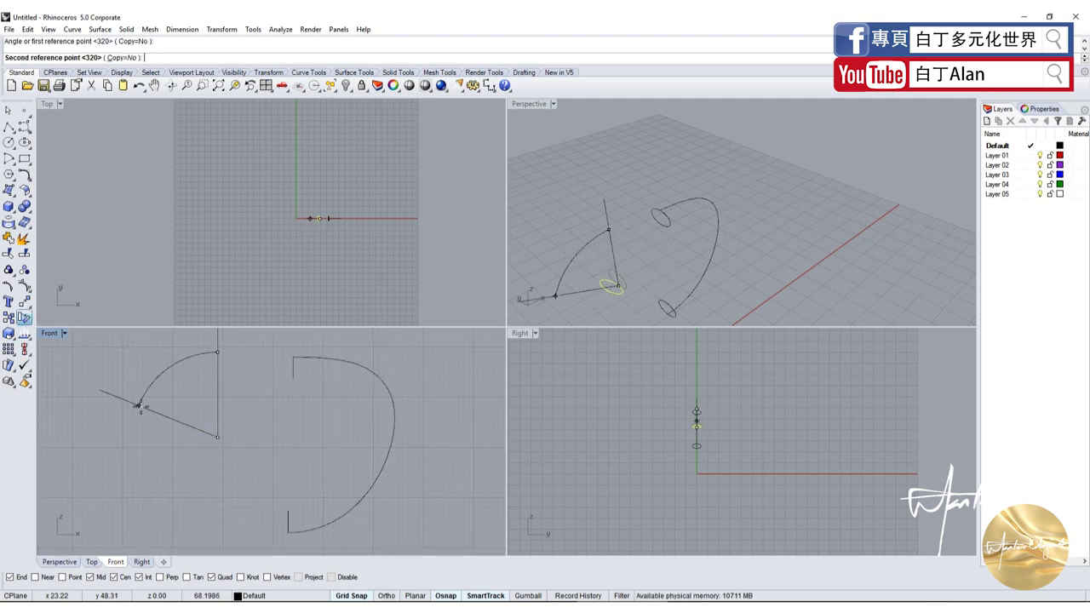
left_click(128, 436)
key("Escape")
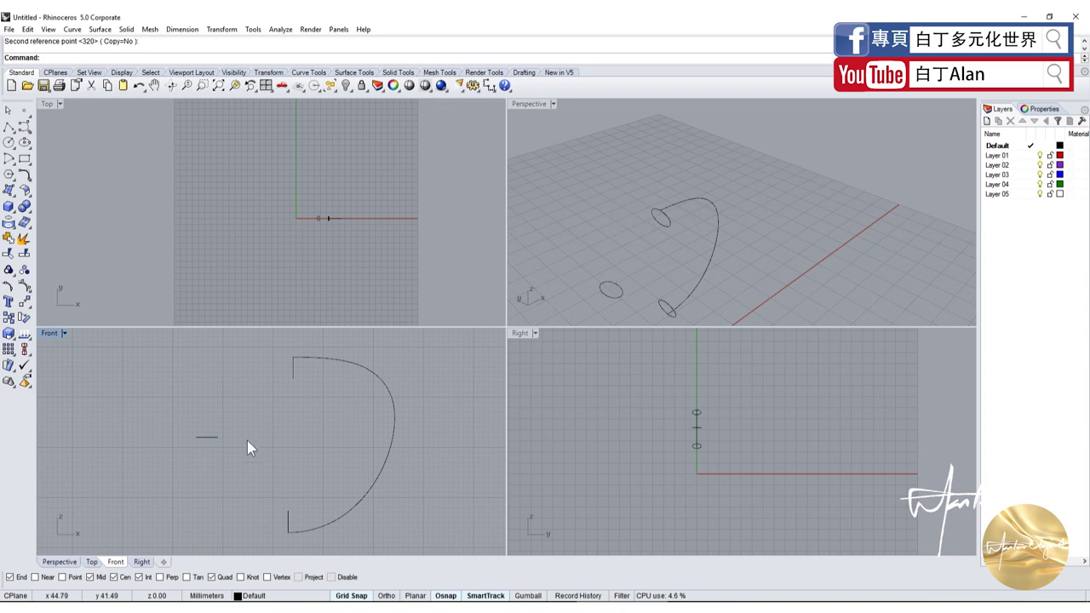
Move the flat ellipse from its end point onto the handle arc's midpoint.
left_click(23, 301)
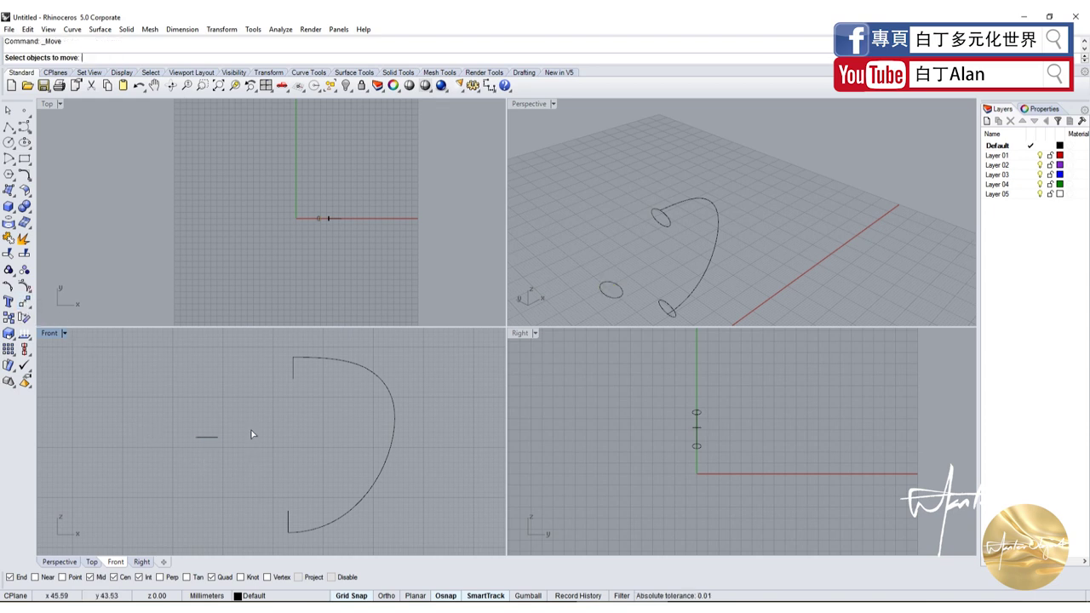
left_click(217, 439)
key("Return")
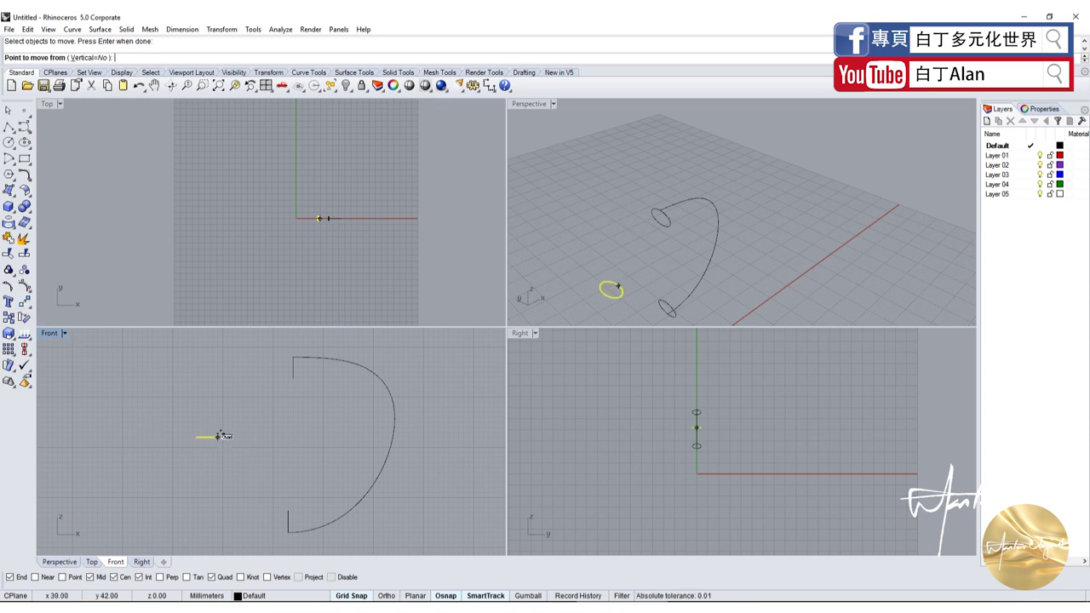
left_click(218, 436)
left_click(386, 429)
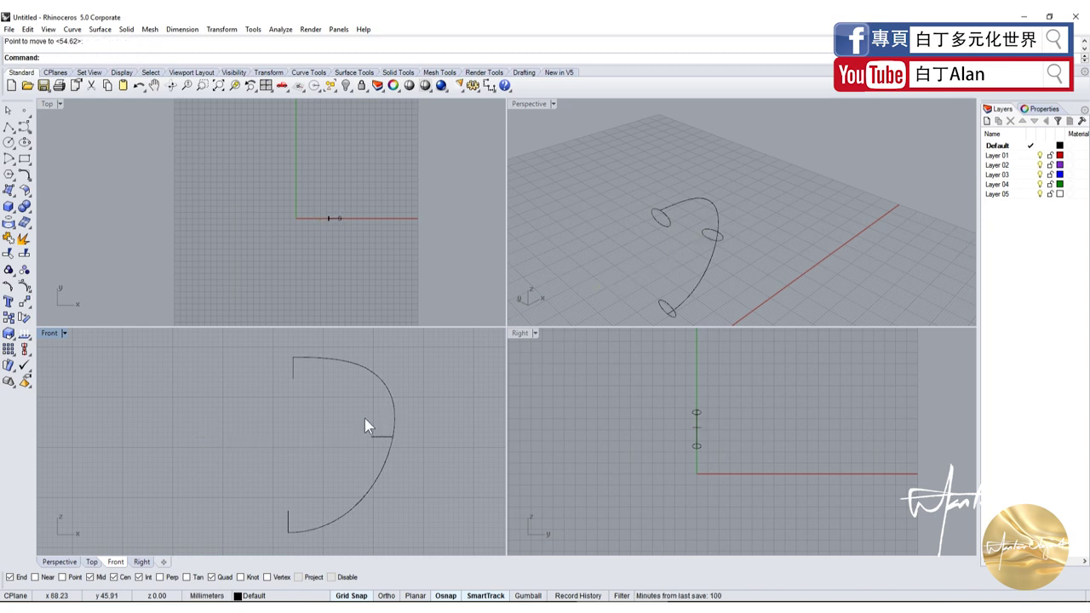
left_click(376, 434)
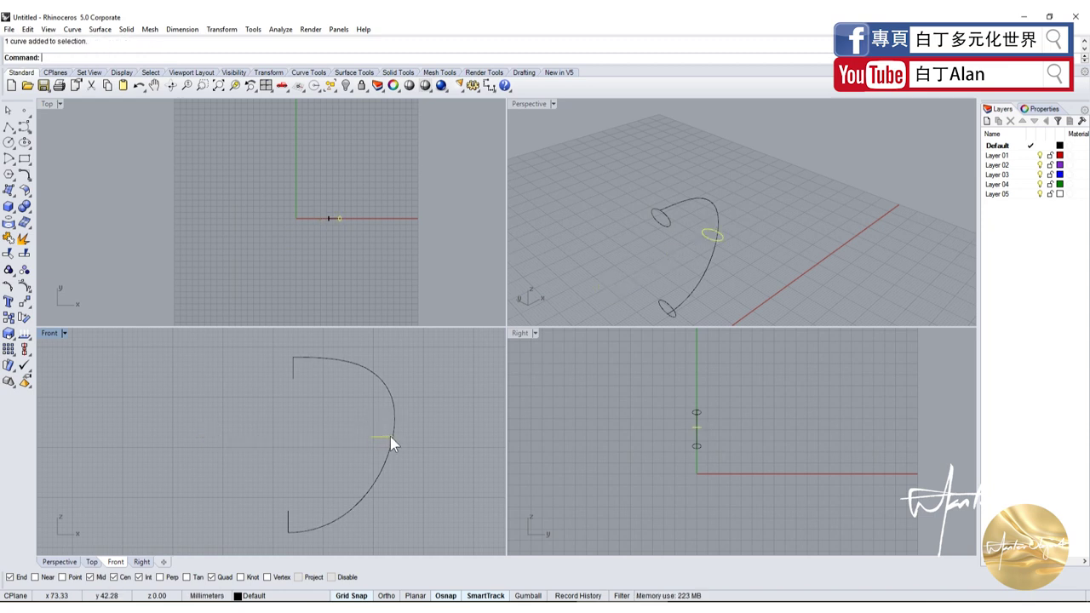
Shrink the middle ellipse with Scale about its point on the arc, then maximize Perspective.
scroll(392, 443, "up", 2)
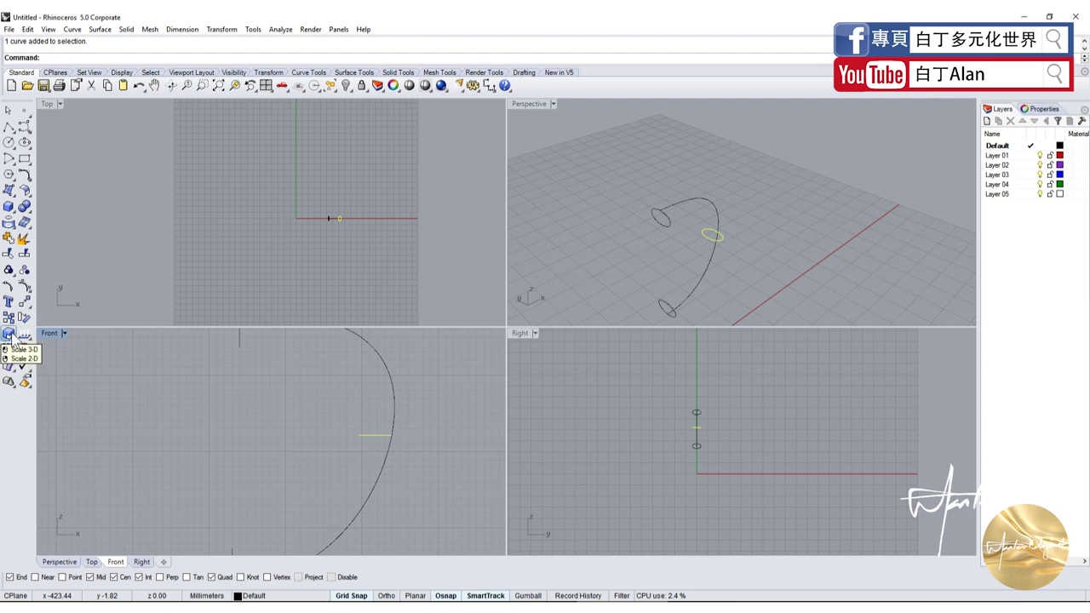
left_click(10, 336)
left_click(14, 338)
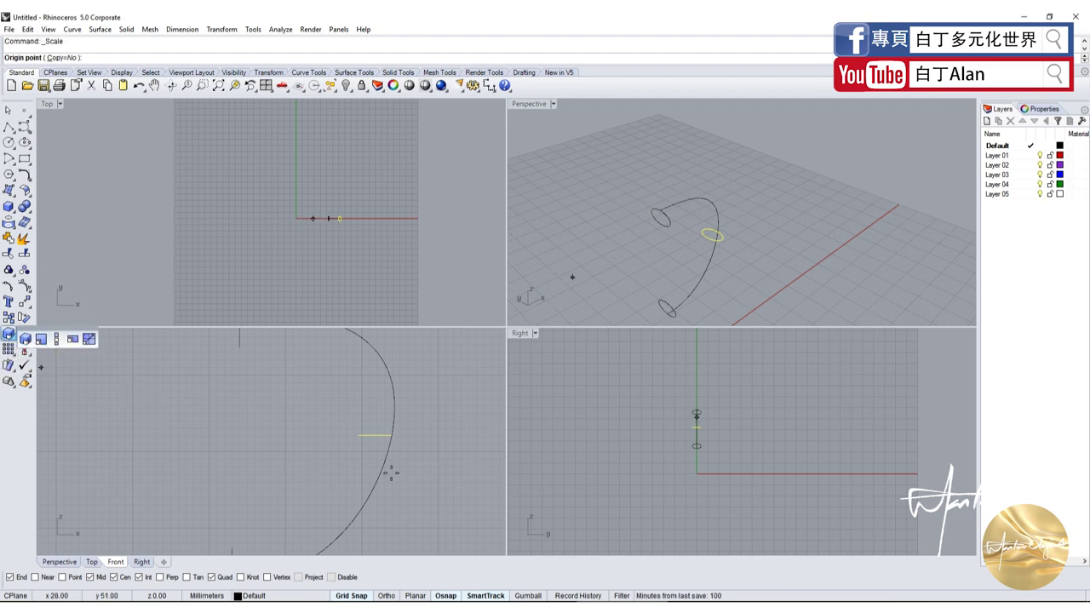
key("Escape")
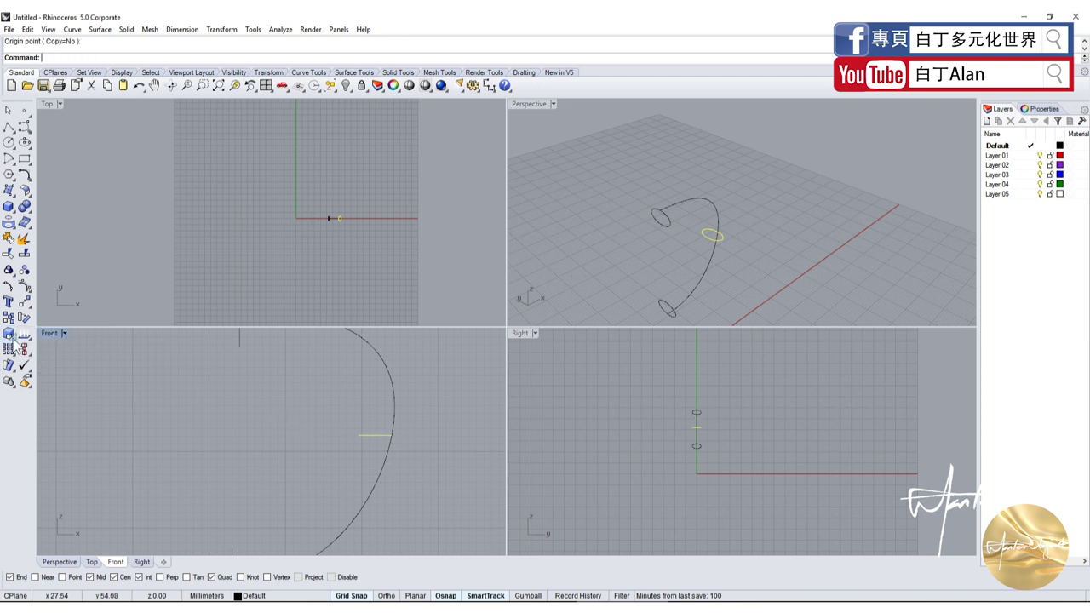
left_click(10, 336)
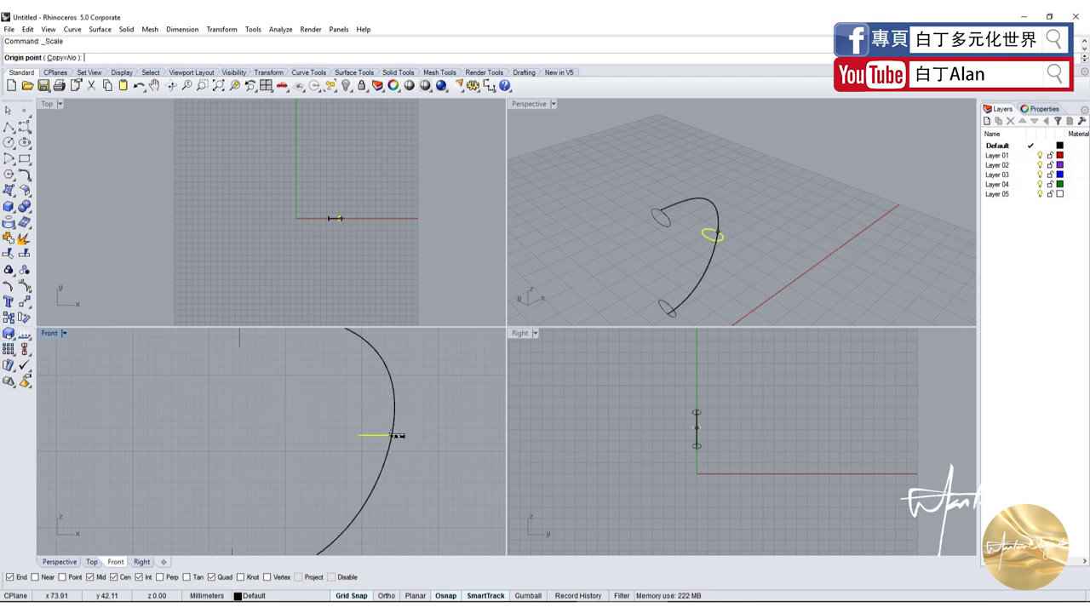
left_click(391, 435)
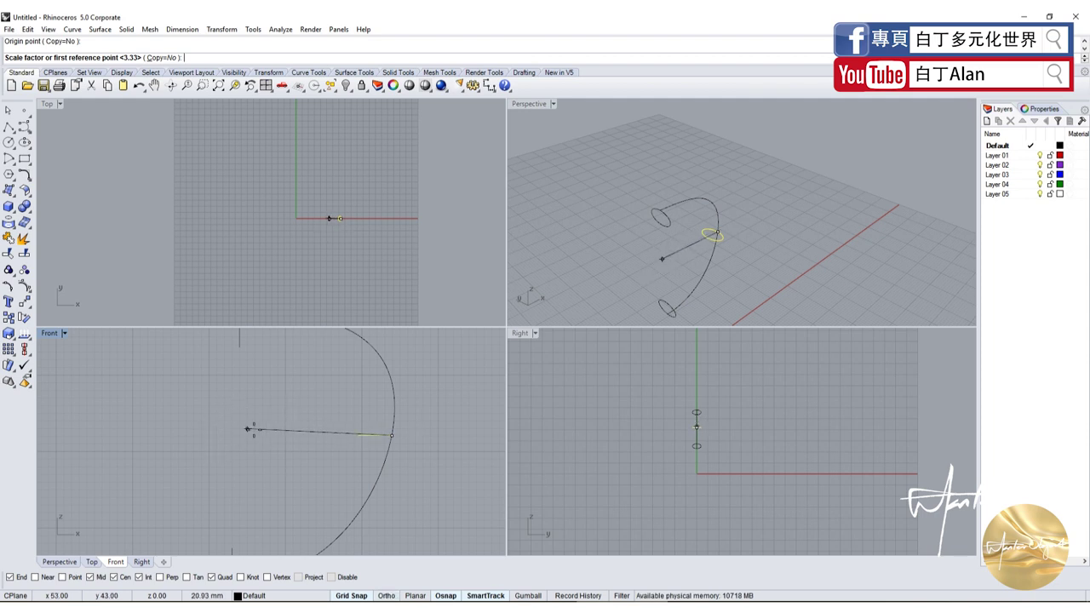
key("shift")
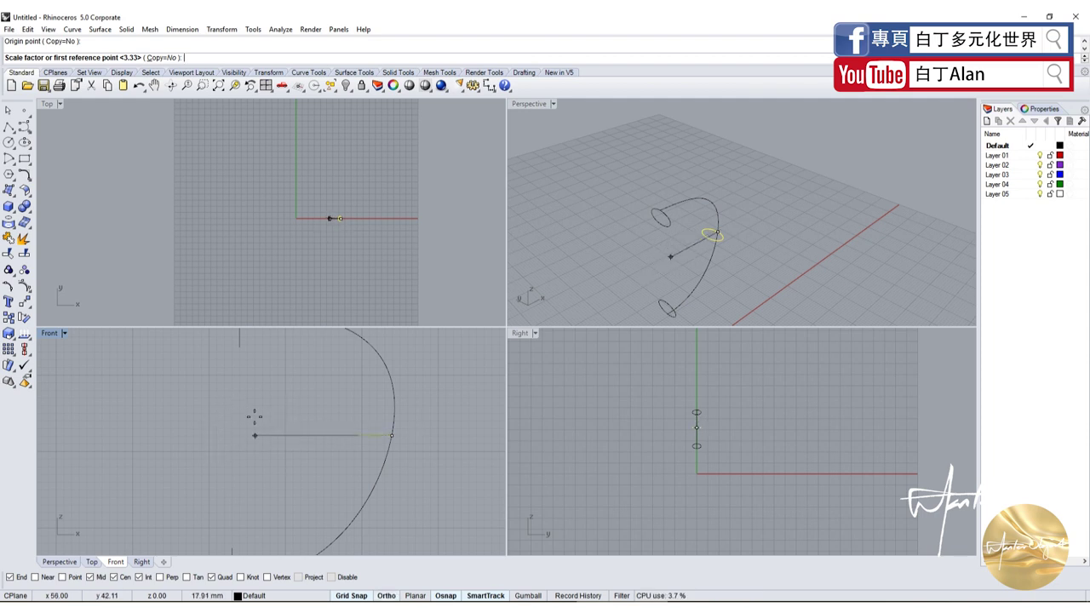
left_click(255, 435)
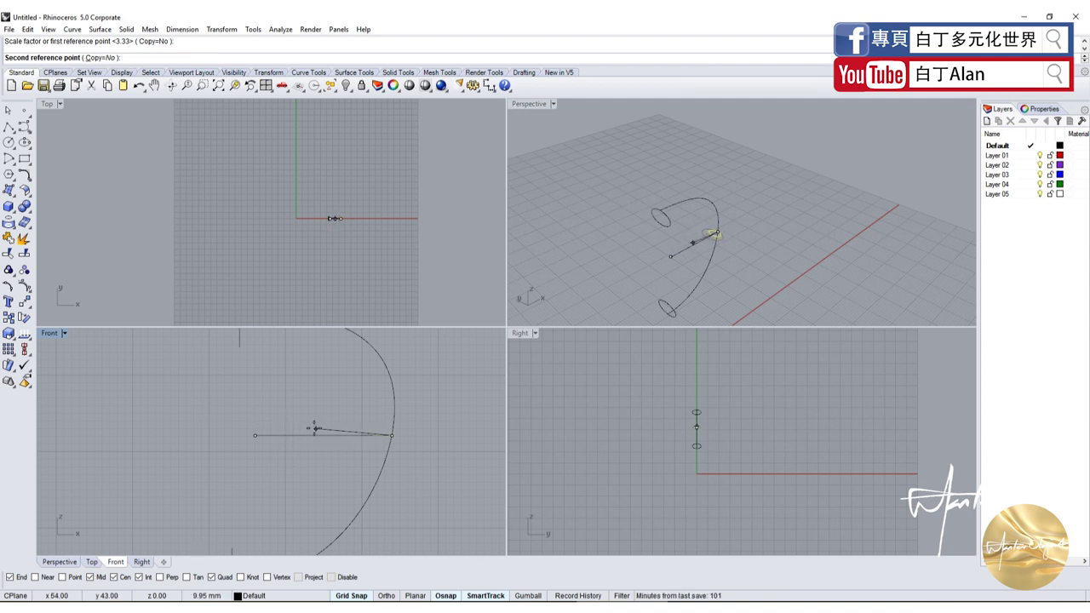
left_click(300, 417)
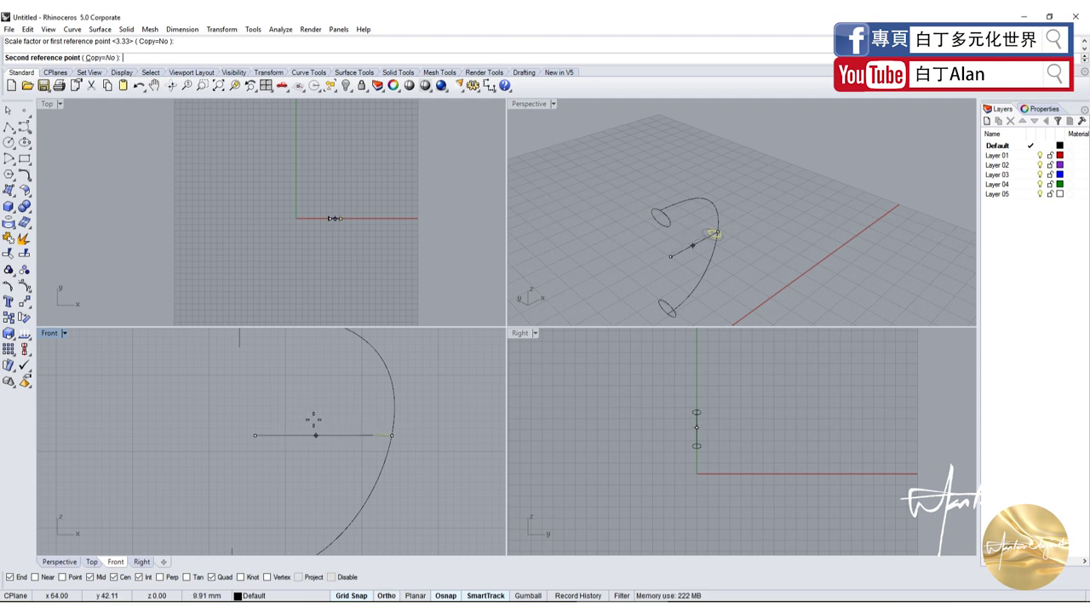
double_click(536, 104)
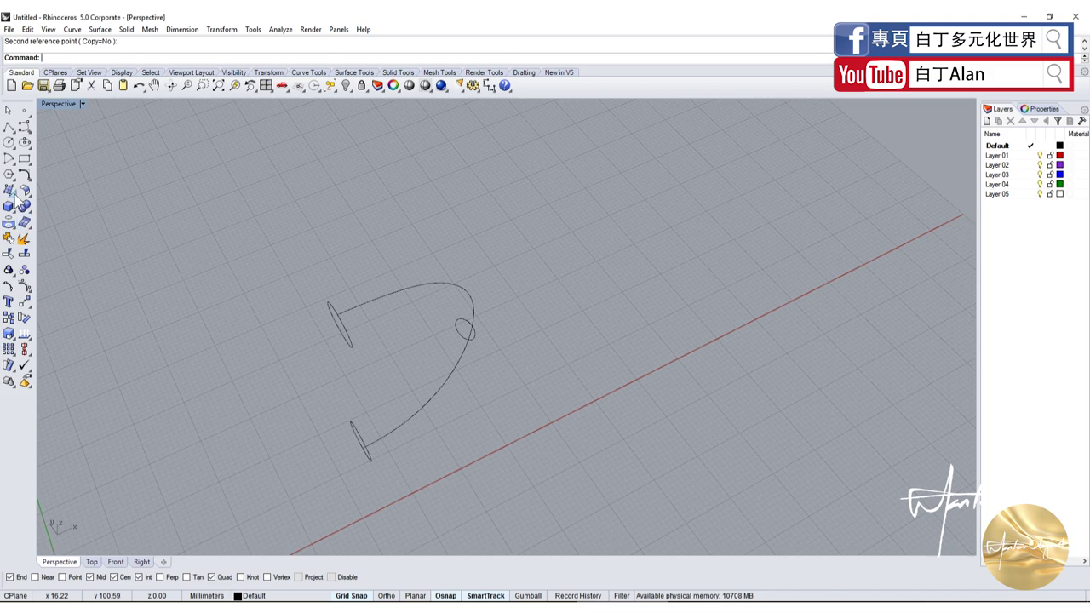
Sweep1 along the handle arc through the top, middle and bottom ellipses to form the tube.
left_click(24, 223)
left_click(377, 302)
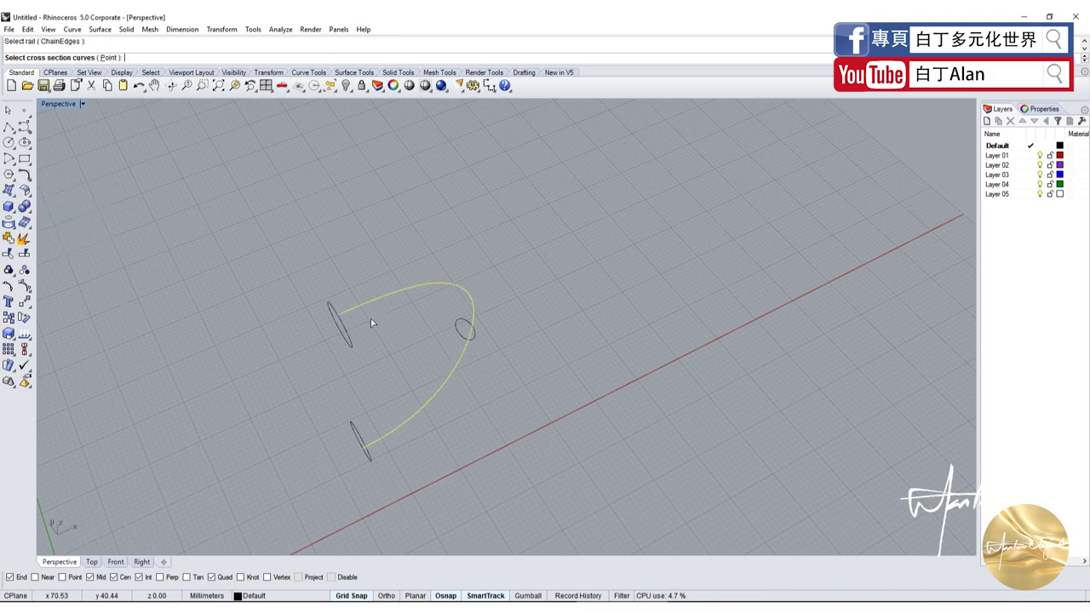
left_click(347, 336)
left_click(463, 331)
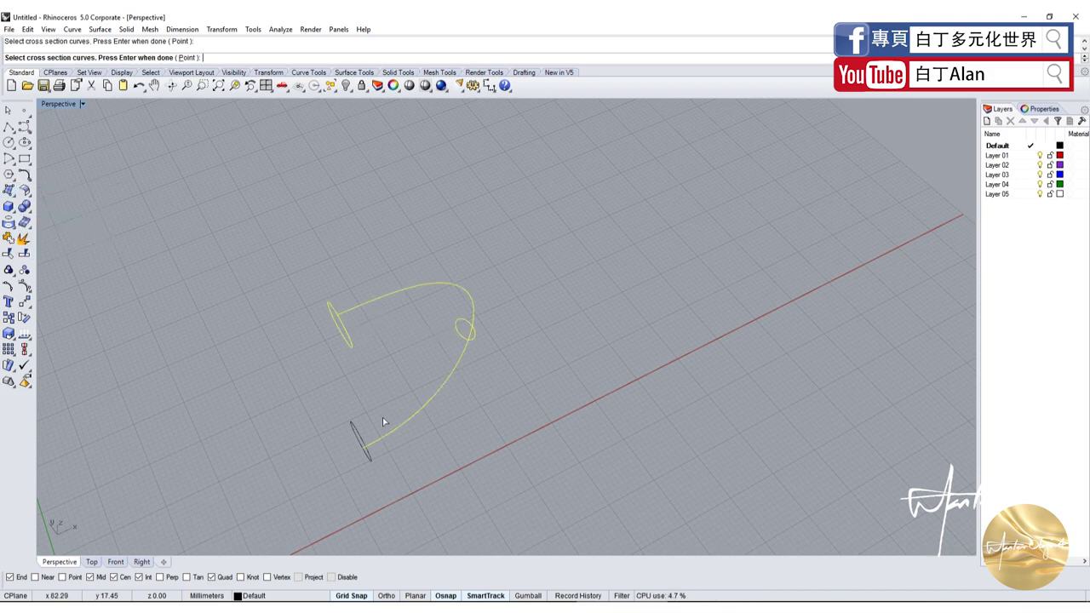
left_click(360, 438)
key("Return")
key("Return")
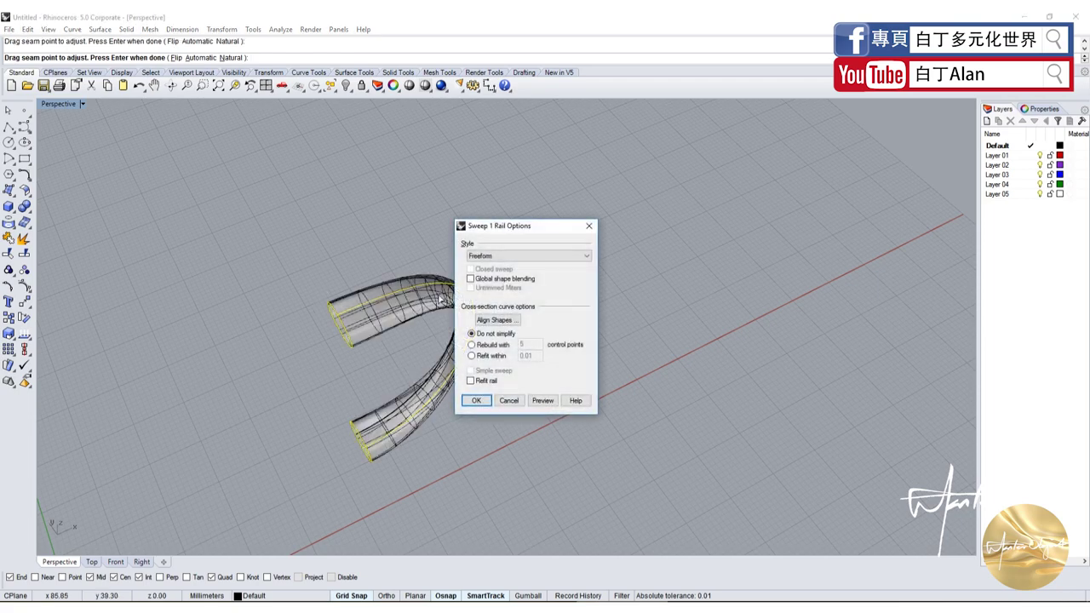
left_click(476, 400)
mouse_move(520, 434)
right_mouse_down()
mouse_move(494, 425)
mouse_move(450, 348)
mouse_move(635, 360)
mouse_move(628, 426)
right_mouse_up()
scroll(476, 420, "up", 5)
scroll(470, 326, "down", 5)
scroll(626, 372, "down", 3)
scroll(487, 318, "up", 3)
scroll(499, 318, "down", 2)
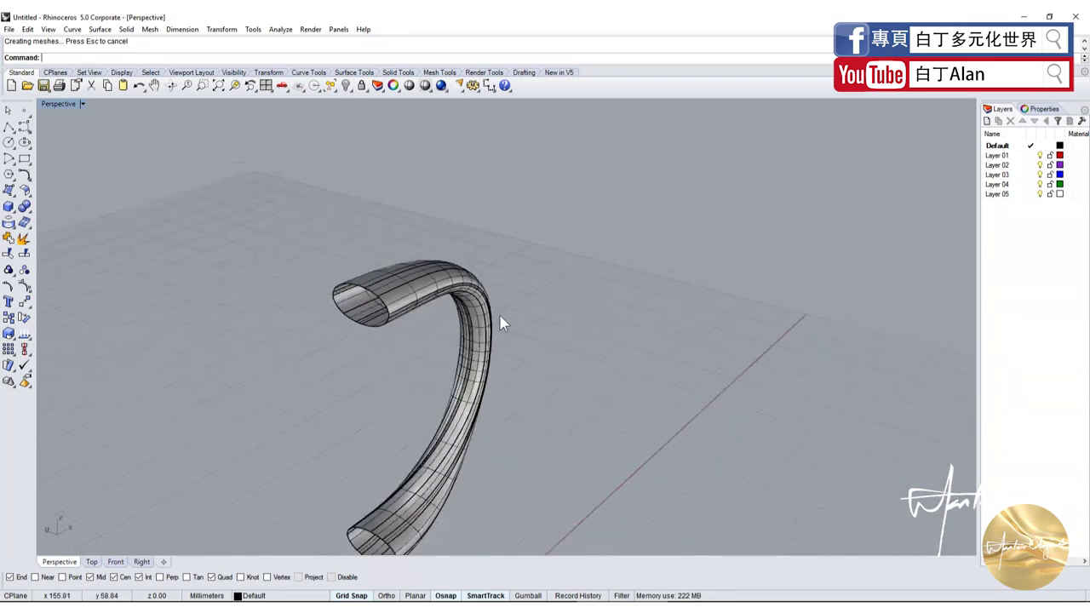
scroll(486, 324, "down", 2)
scroll(485, 323, "up", 3)
right_click_drag(520, 336, 316, 353)
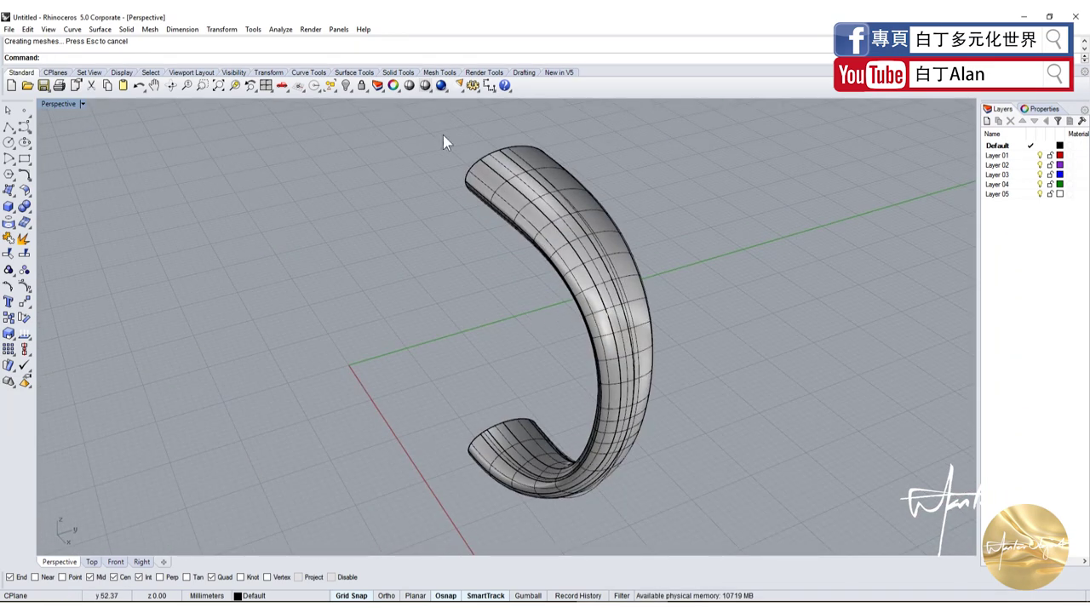
right_click_drag(511, 273, 568, 244)
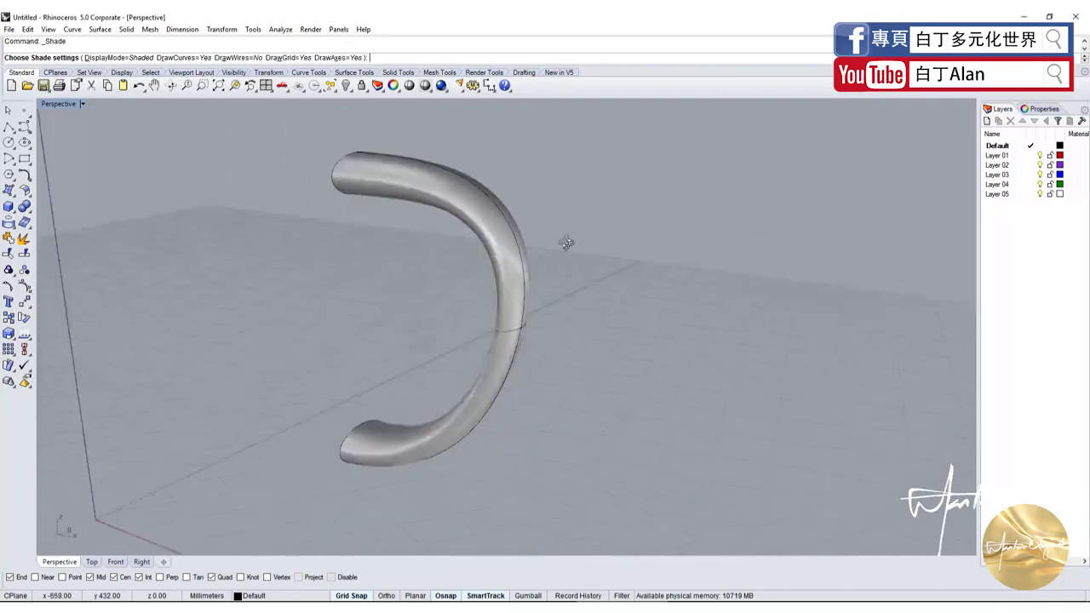
scroll(296, 203, "up", 3)
mouse_move(296, 203)
right_mouse_down()
mouse_move(564, 297)
mouse_move(616, 443)
right_mouse_up()
scroll(565, 298, "down", 3)
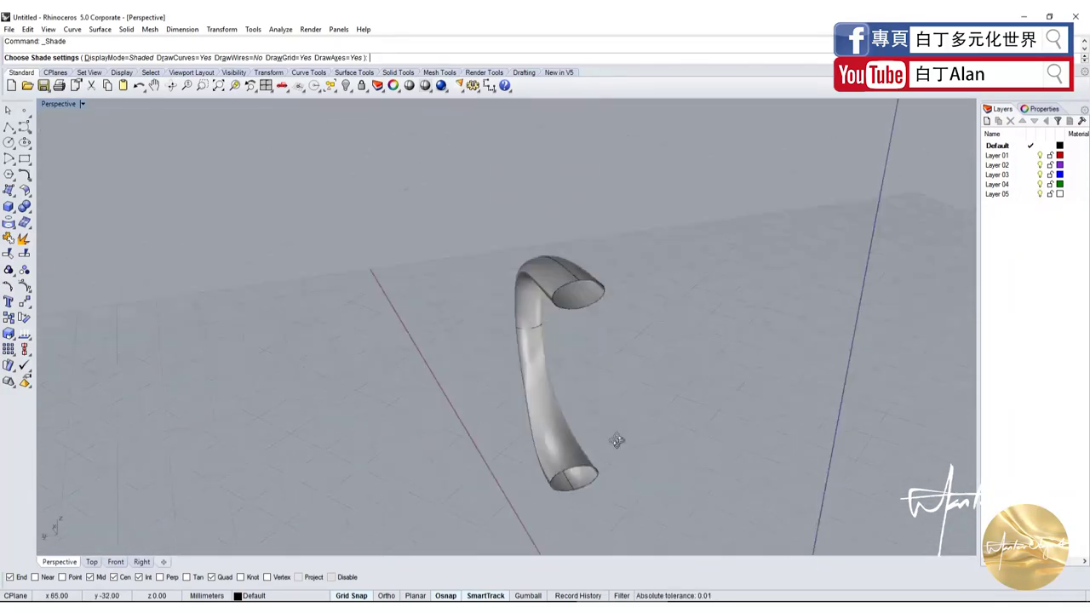
scroll(413, 369, "up", 3)
mouse_move(414, 373)
right_mouse_down()
mouse_move(469, 304)
mouse_move(627, 319)
mouse_move(421, 401)
right_mouse_up()
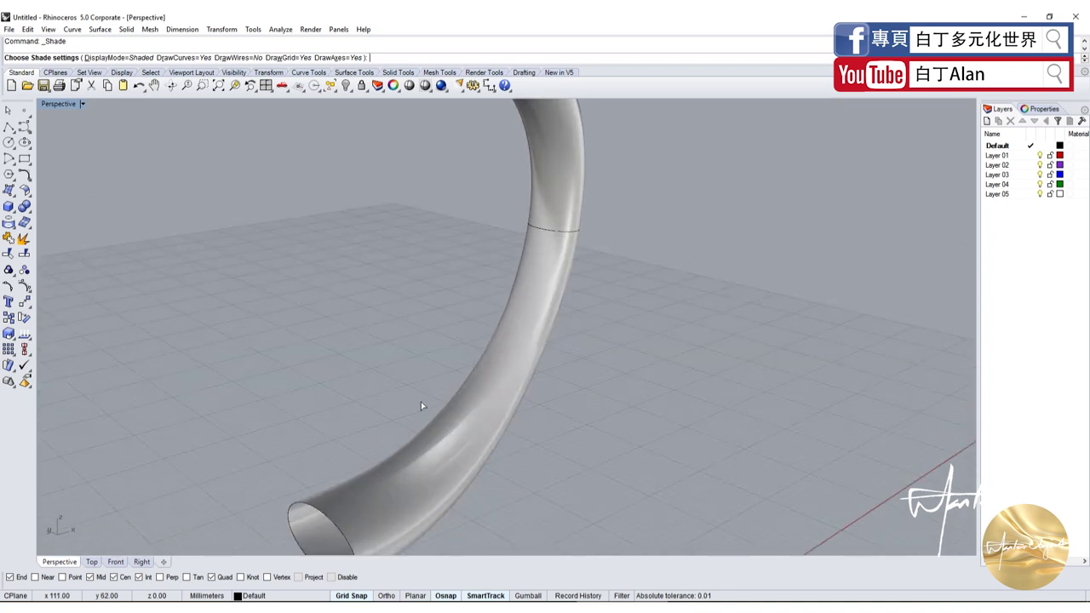
scroll(386, 393, "down", 3)
key("Escape")
scroll(386, 393, "up", 3)
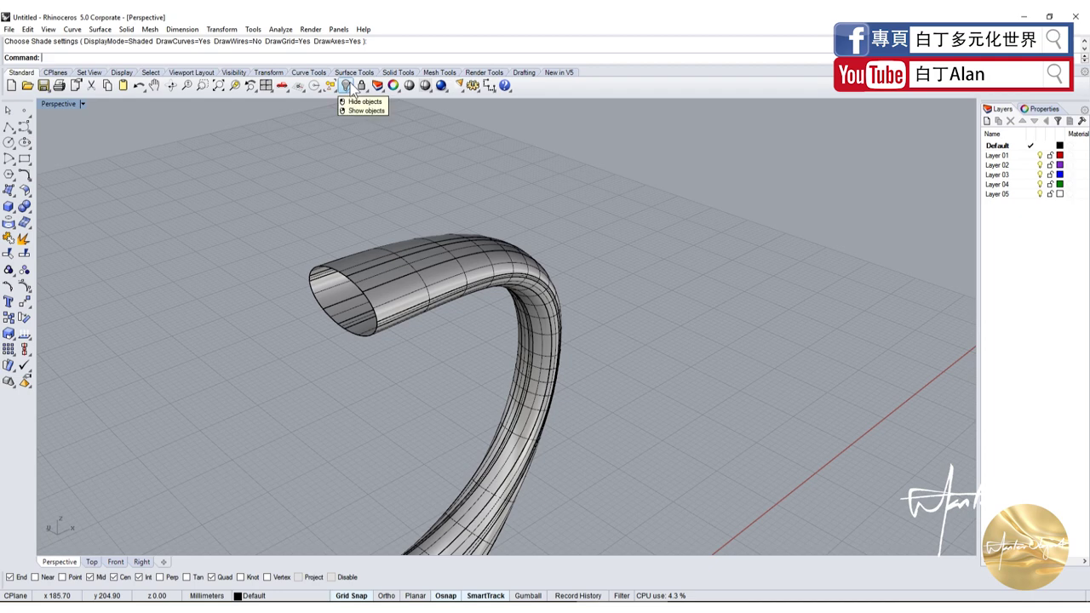
Show the hidden mug body and look down into the mug.
right_click(348, 87)
scroll(431, 196, "down", 5)
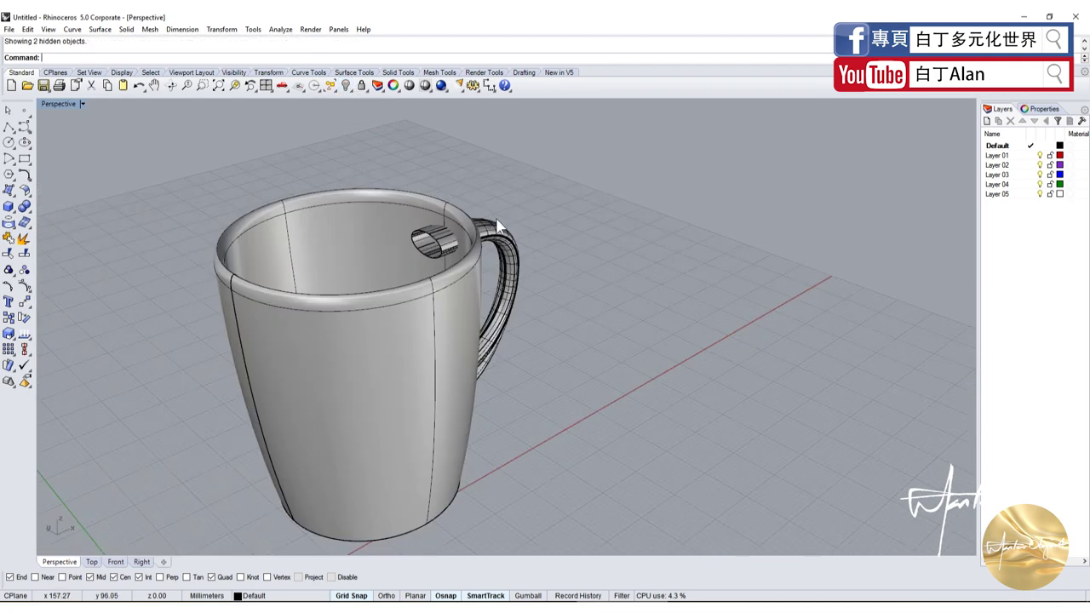
mouse_move(431, 196)
right_mouse_down()
mouse_move(560, 340)
mouse_move(517, 352)
mouse_move(724, 341)
mouse_move(649, 360)
mouse_move(668, 325)
right_mouse_up()
scroll(723, 341, "down", 4)
scroll(649, 360, "up", 4)
scroll(670, 325, "down", 3)
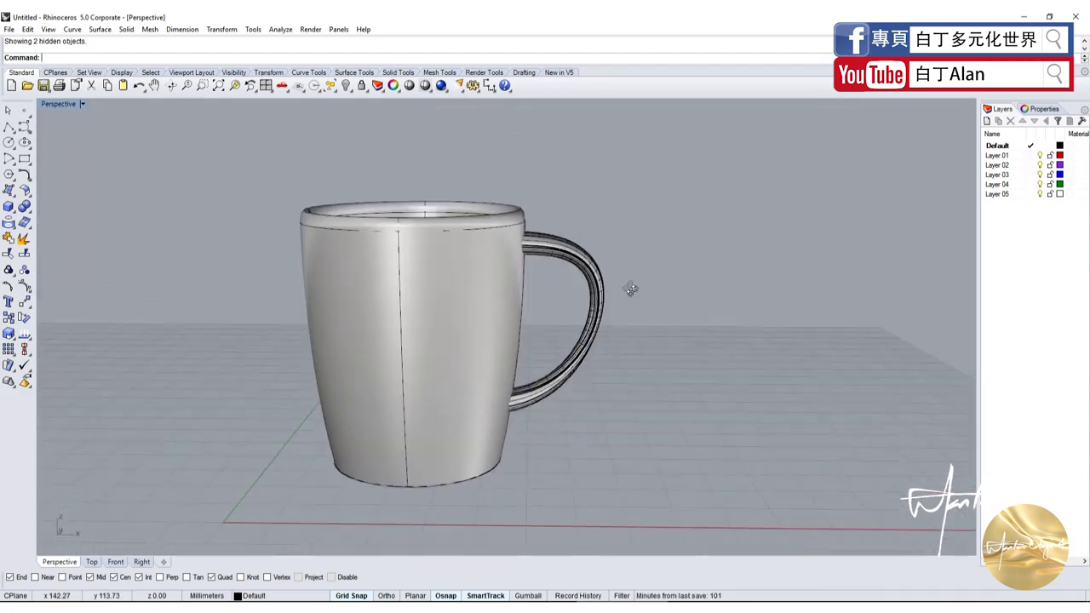
Preview the mug shaded to see the handle end poking through the wall.
left_click(409, 86)
mouse_move(438, 109)
right_mouse_down()
mouse_move(397, 181)
mouse_move(272, 146)
mouse_move(638, 226)
right_mouse_up()
key("Return")
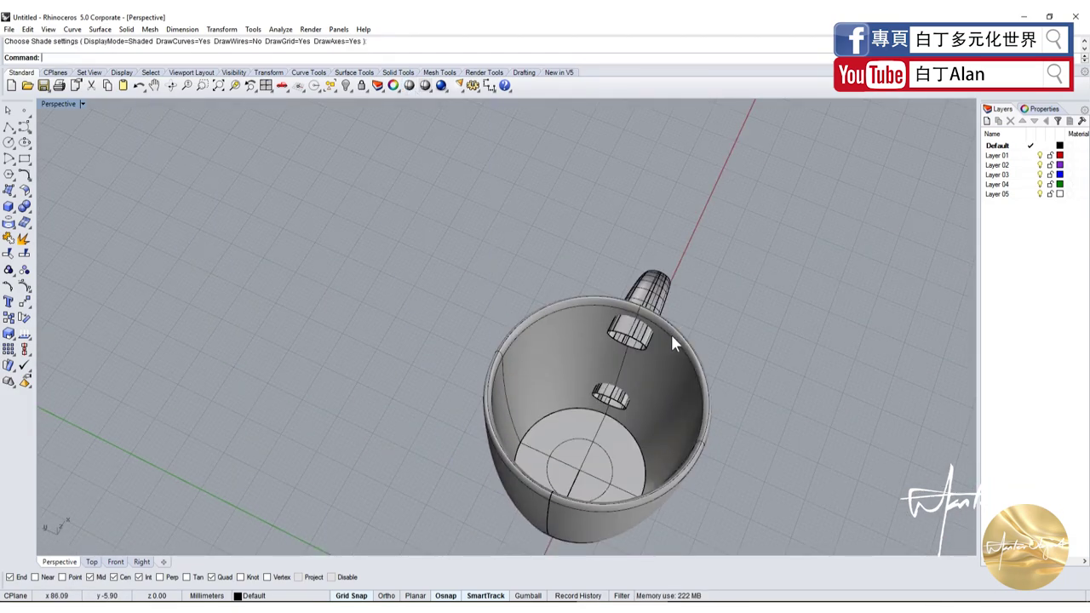
scroll(670, 332, "up", 3)
right_click_drag(620, 352, 579, 324)
scroll(563, 317, "down", 3)
scroll(564, 250, "up", 3)
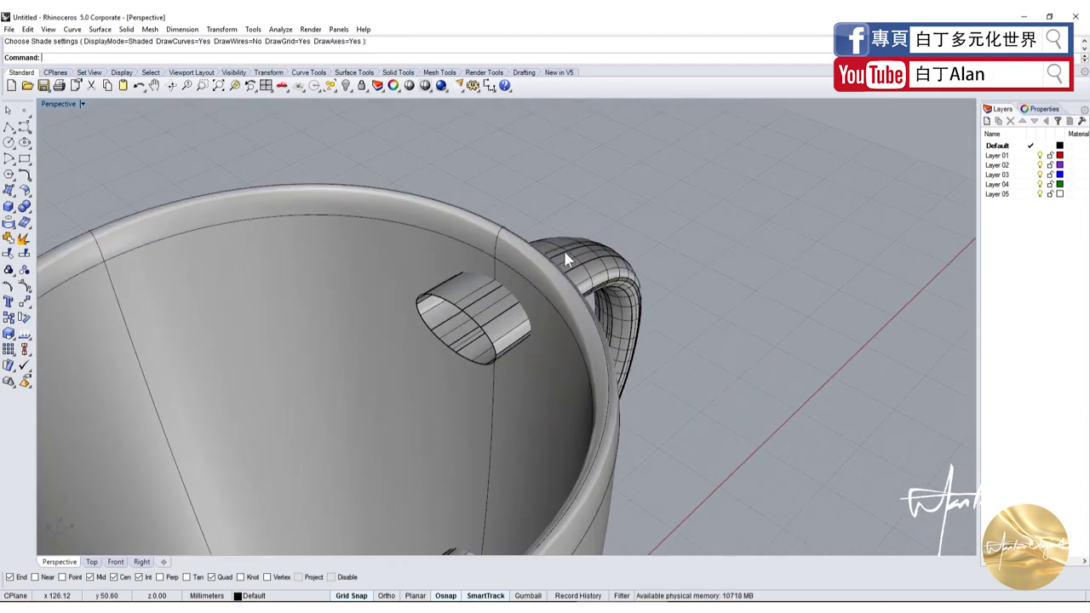
left_click(15, 217)
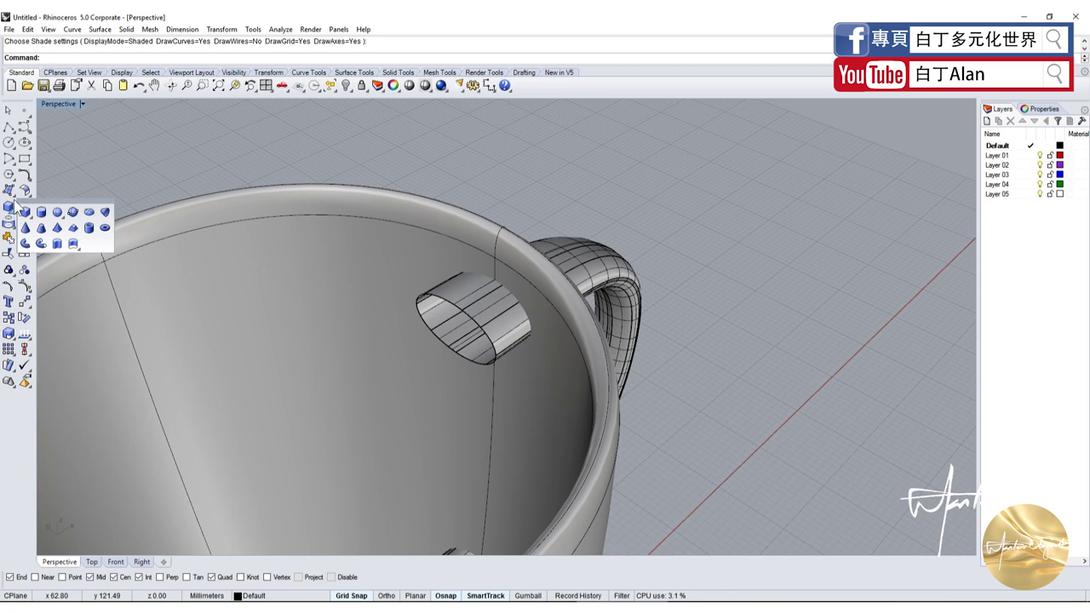
left_click(11, 192)
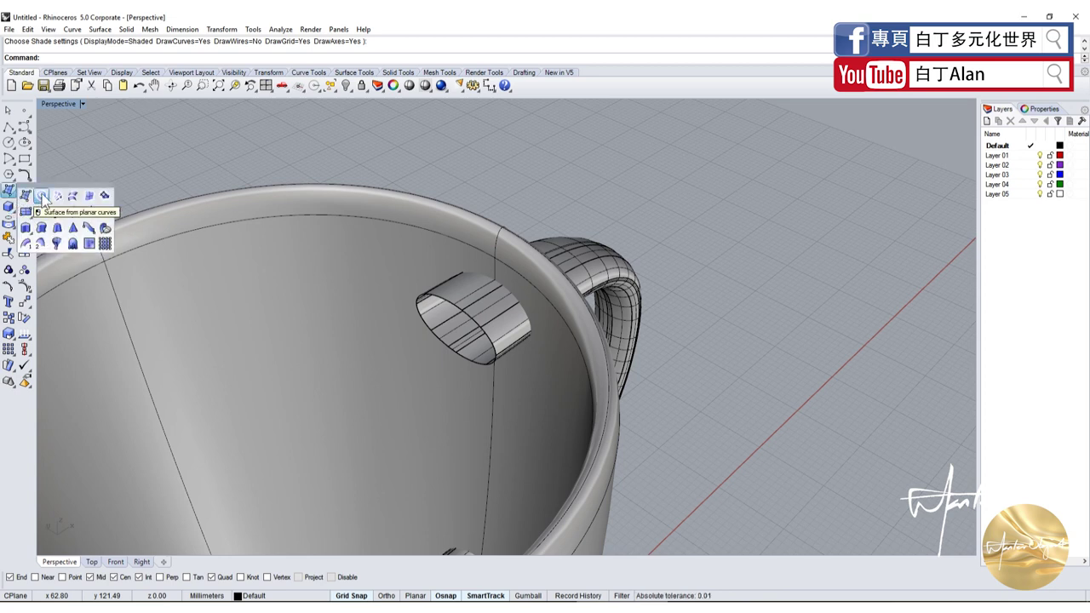
left_click(41, 196)
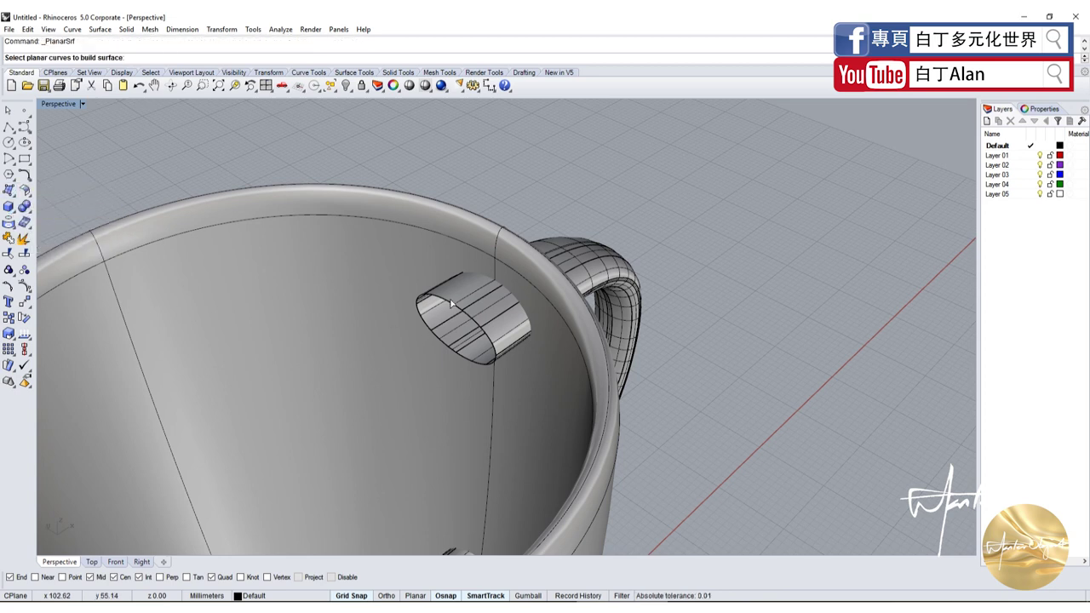
left_click(454, 308)
left_click(479, 333)
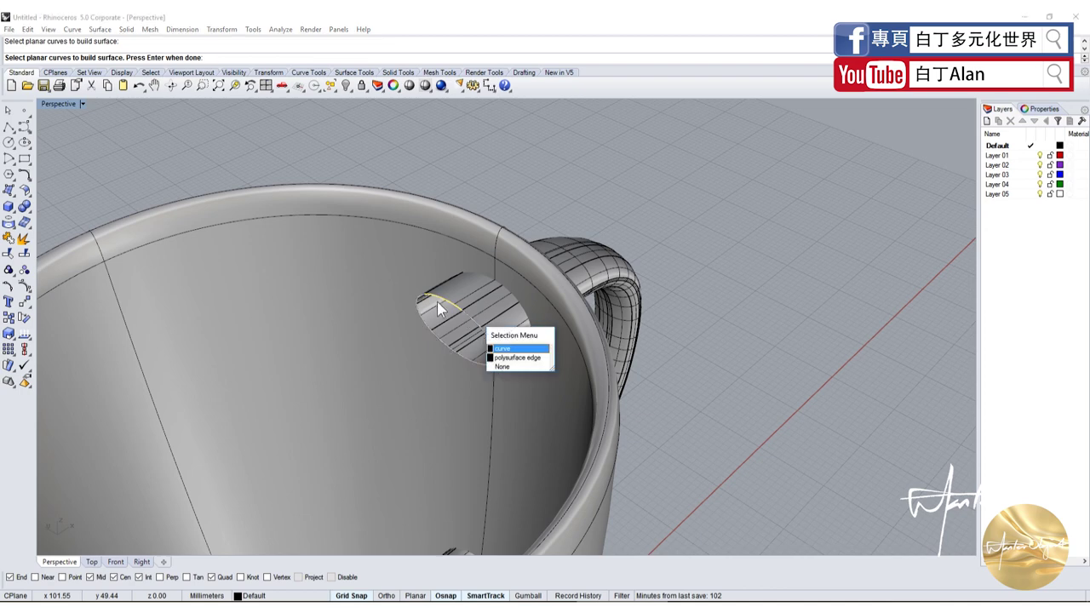
key("Escape")
scroll(486, 325, "up", 4)
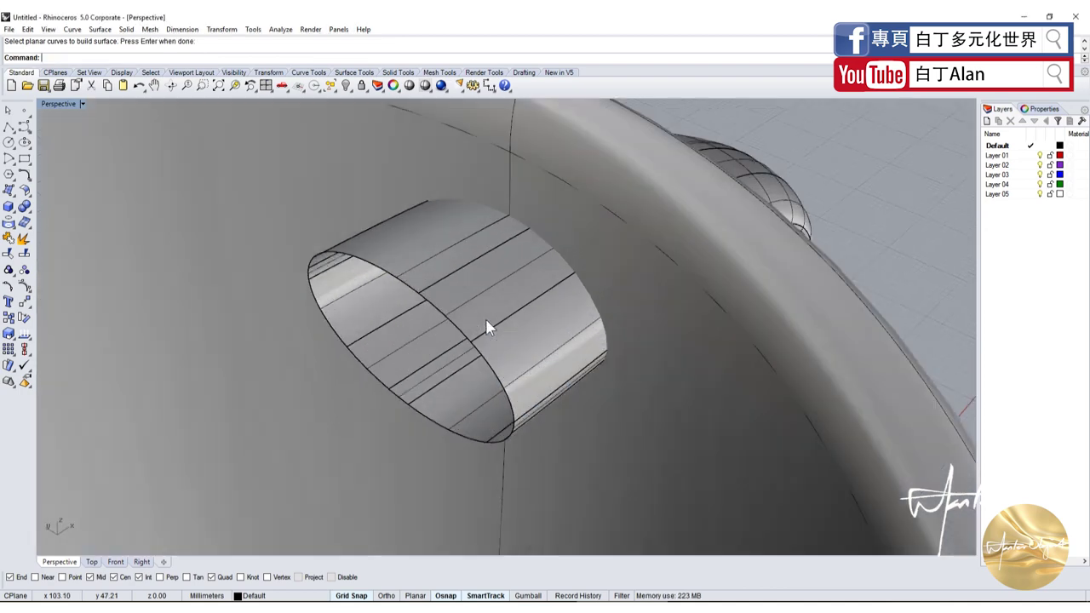
left_click(440, 314)
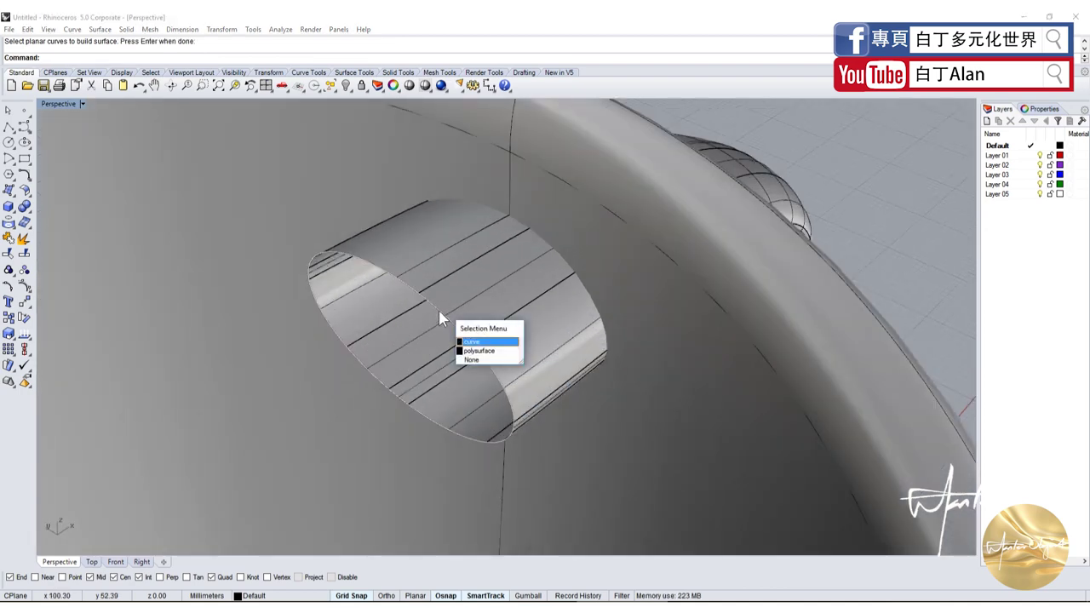
left_click(474, 351)
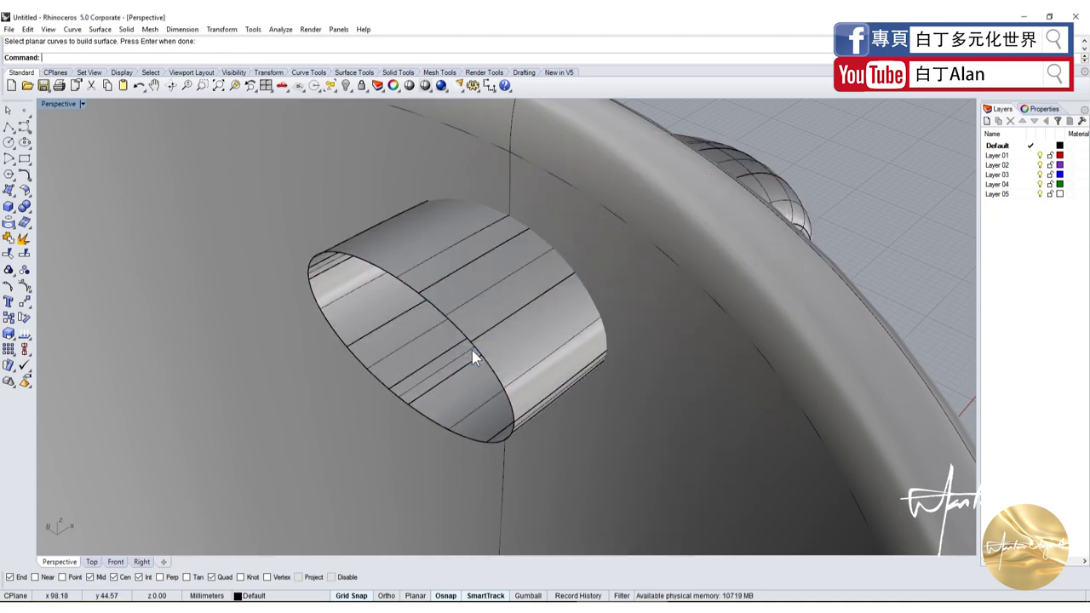
scroll(473, 356, "down", 5)
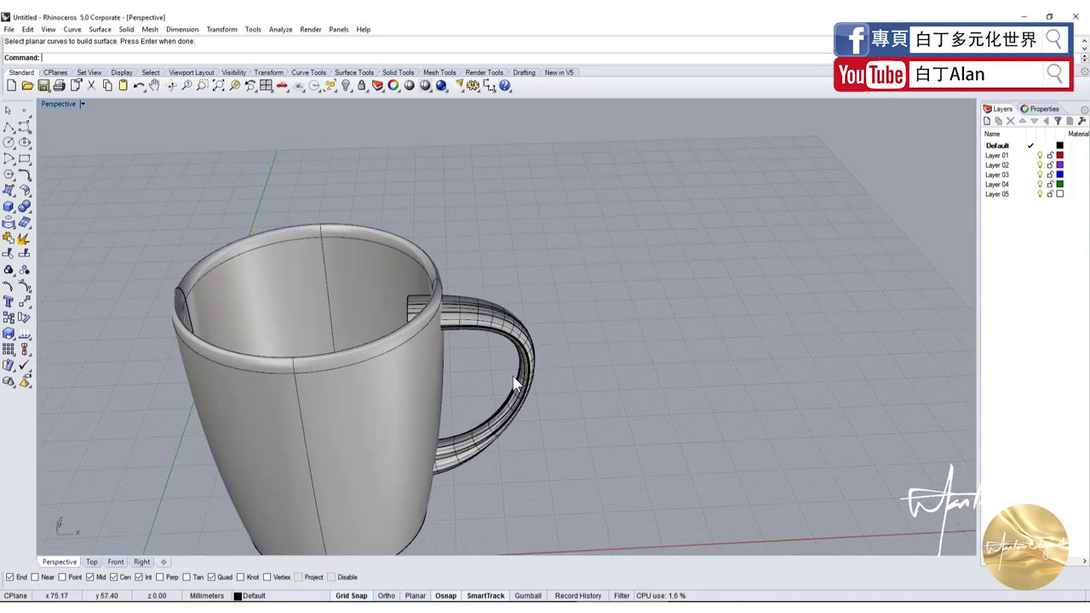
right_click_drag(473, 292, 545, 409)
scroll(554, 430, "up", 4)
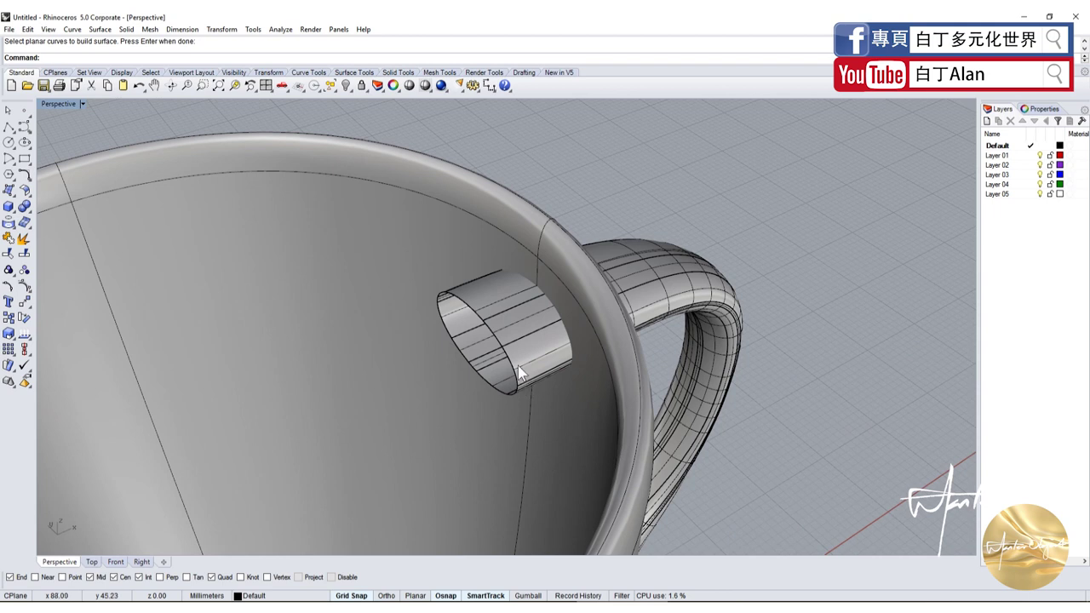
Cap the handle's upper opening with a planar surface from its edge curve.
left_click(12, 195)
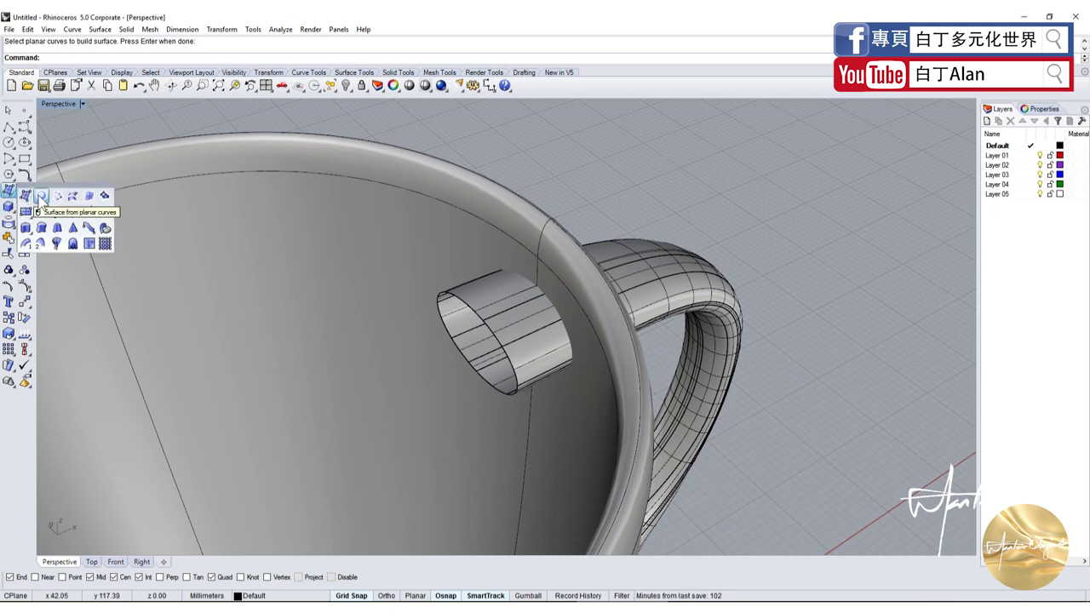
left_click(25, 195)
left_click(478, 314)
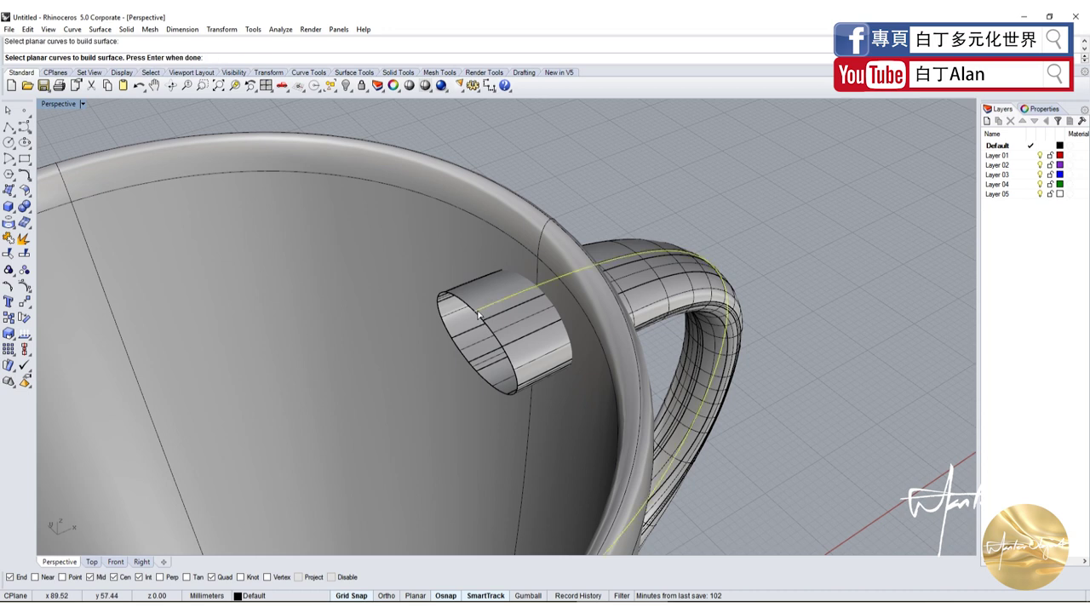
left_click(478, 315)
left_click(469, 309)
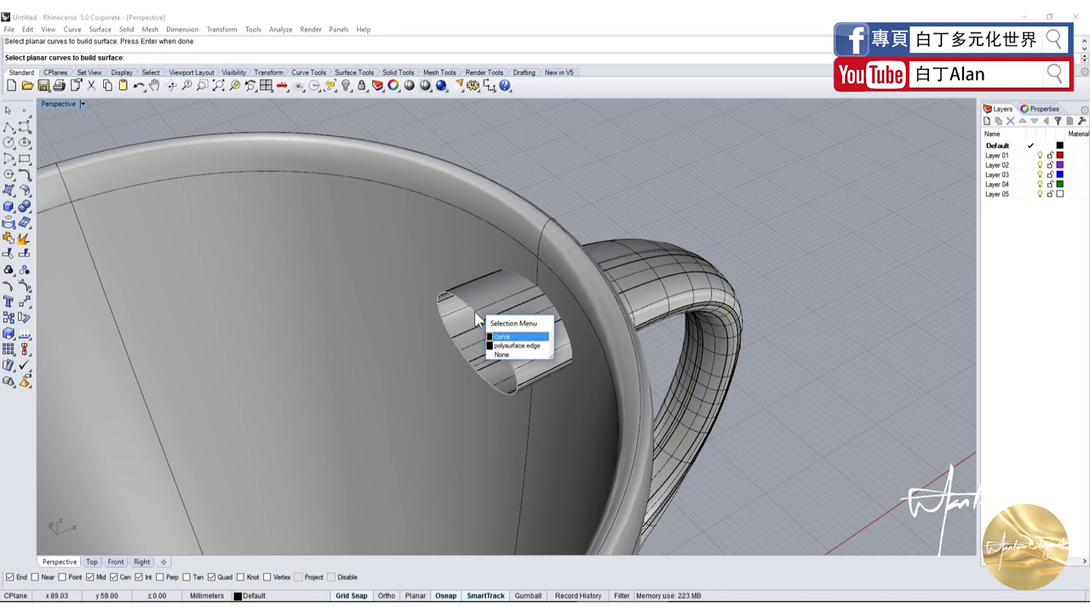
left_click(502, 337)
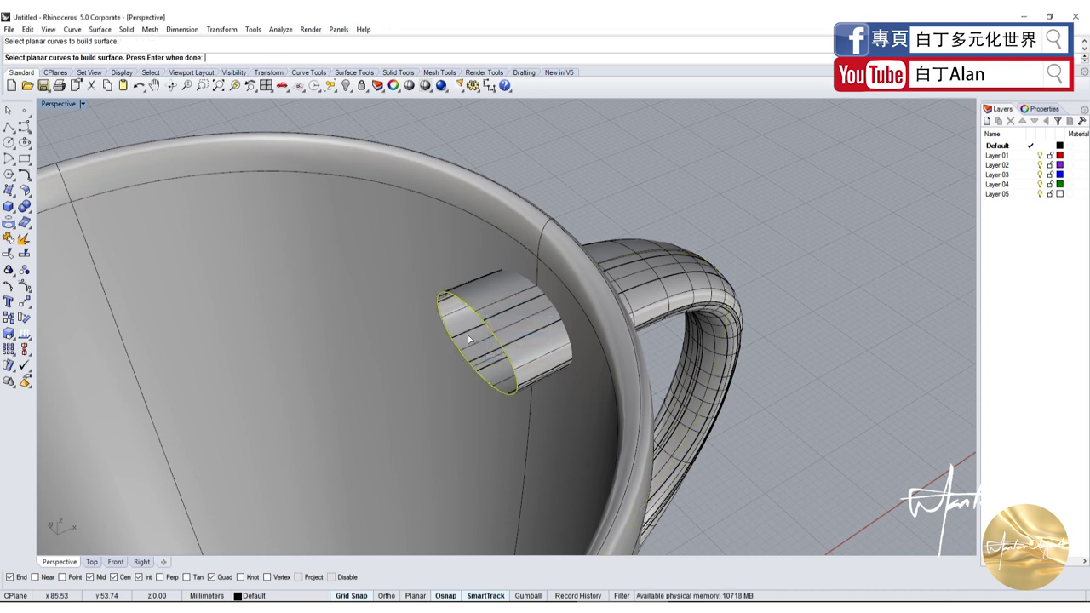
key("Return")
Cap the handle's lower opening with a planar surface as well.
scroll(465, 331, "down", 5)
right_click_drag(457, 413, 499, 397)
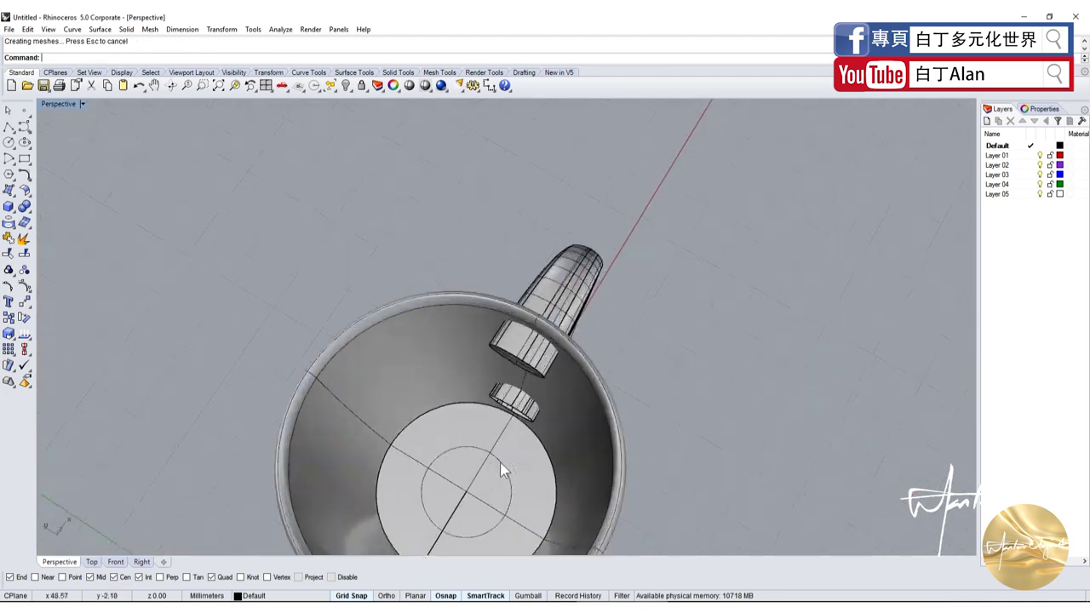
scroll(518, 399, "up", 5)
key("Return")
left_click(522, 376)
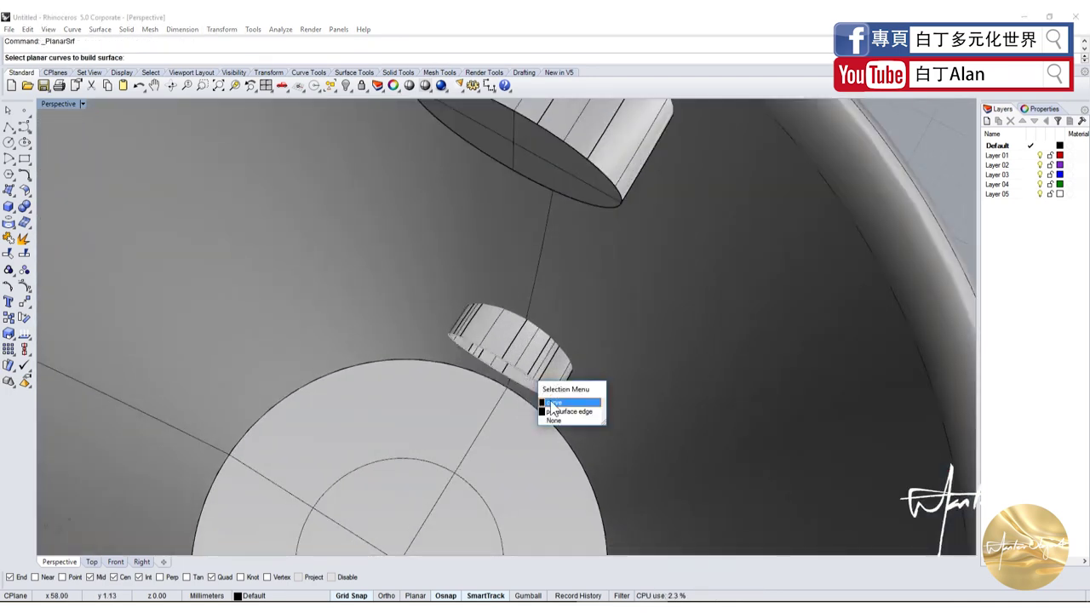
left_click(547, 400)
key("Return")
Select the handle and inspect the capped ends near the rim.
right_click_drag(506, 407, 105, 293)
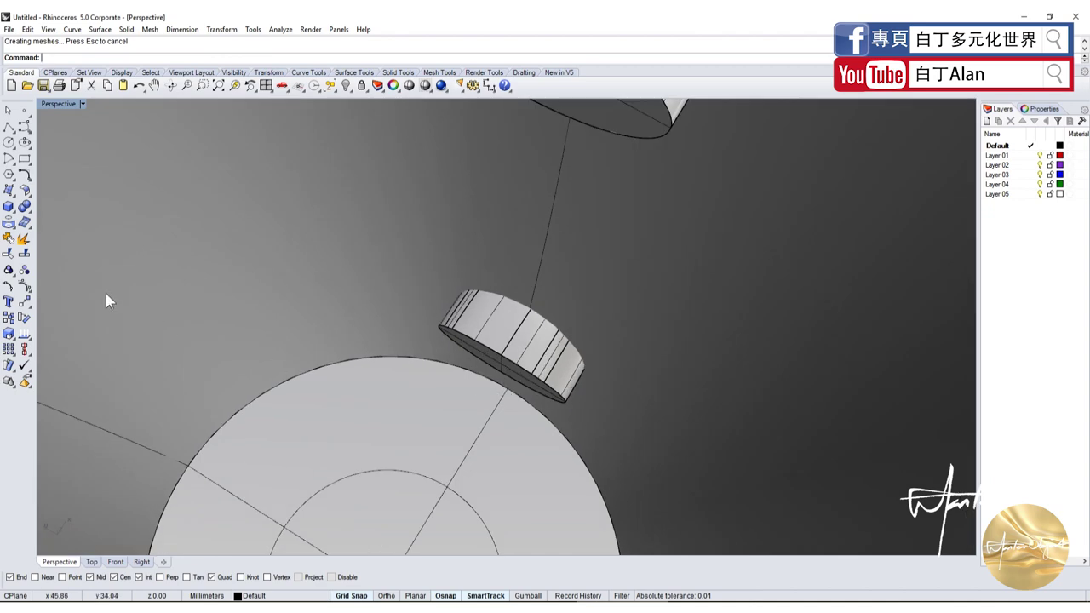
scroll(294, 395, "down", 3)
left_click(379, 277)
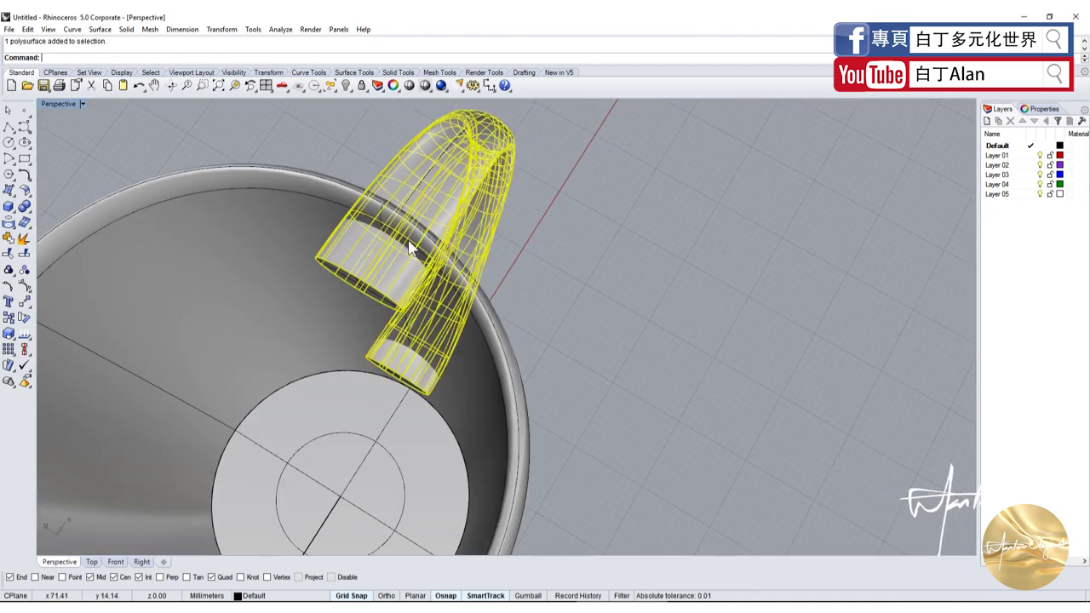
scroll(369, 335, "up", 3)
scroll(511, 336, "down", 3)
mouse_move(620, 344)
right_mouse_down()
mouse_move(598, 293)
mouse_move(140, 332)
right_mouse_up()
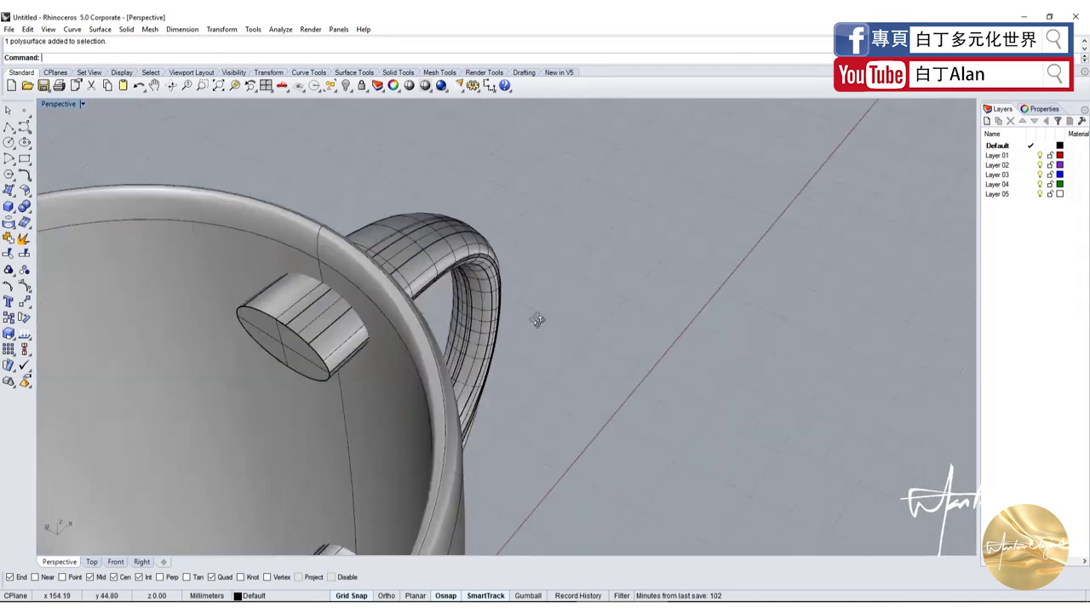
Join the handle and its two planar caps into one closed polysurface.
scroll(141, 333, "up", 2)
left_click(11, 237)
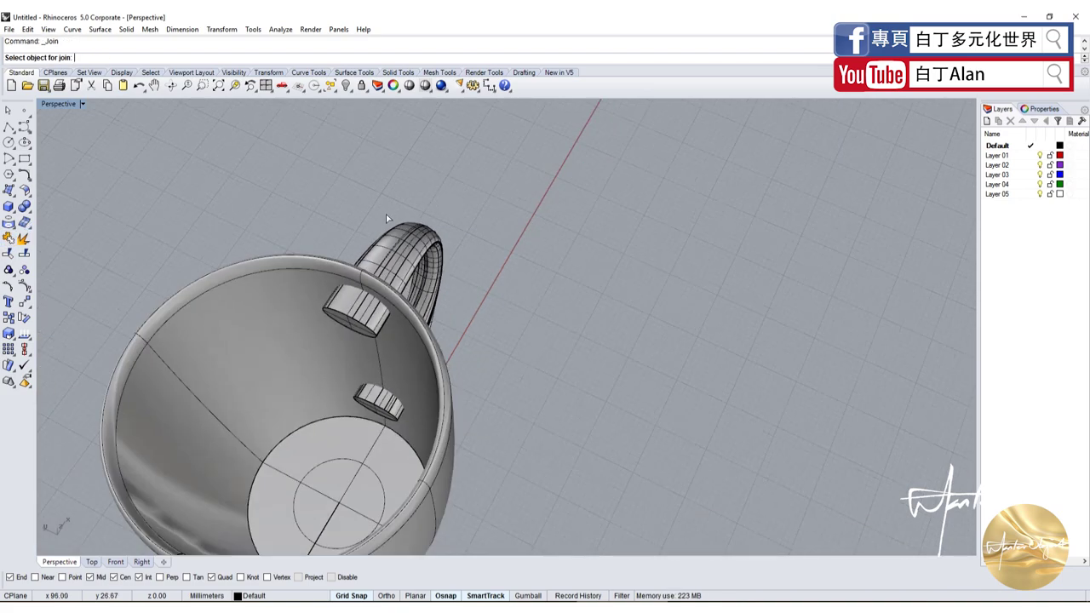
mouse_move(385, 214)
right_mouse_down()
mouse_move(331, 369)
mouse_move(375, 477)
mouse_move(437, 357)
right_mouse_up()
left_click(348, 335)
scroll(332, 373, "up", 3)
scroll(387, 499, "up", 2)
right_click(400, 444)
left_click(408, 306)
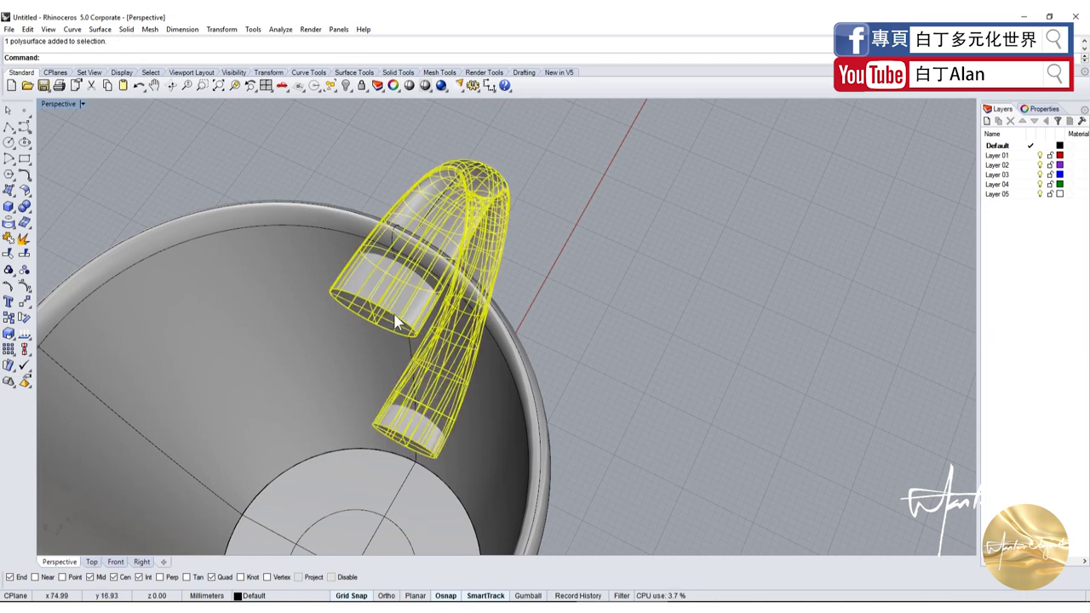
Select the mug body from a lower side view.
mouse_move(396, 322)
right_mouse_down()
mouse_move(538, 293)
mouse_move(521, 356)
right_mouse_up()
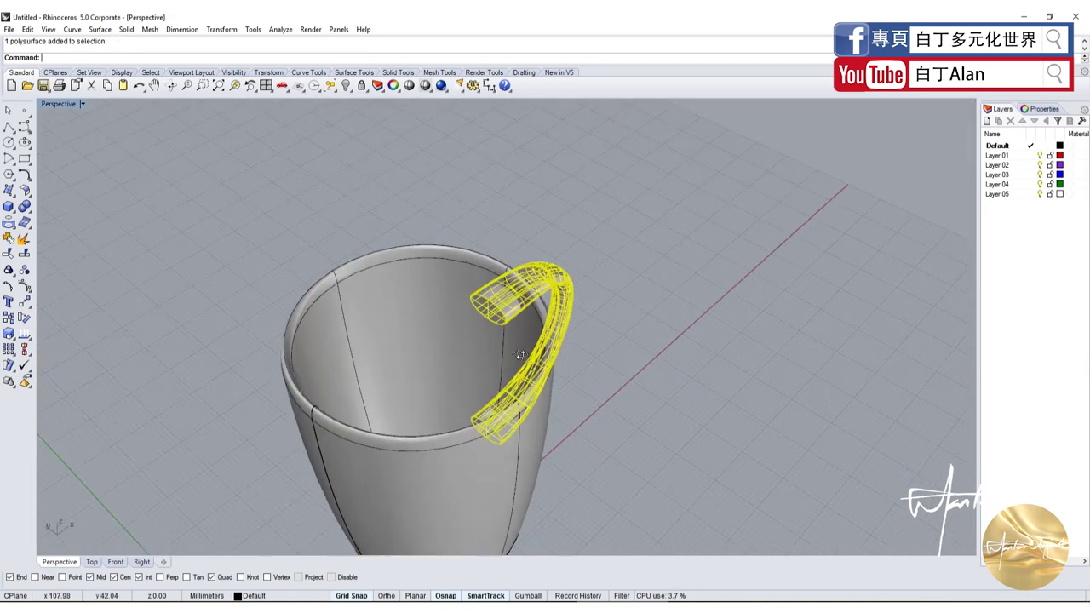
scroll(487, 432, "up", 5)
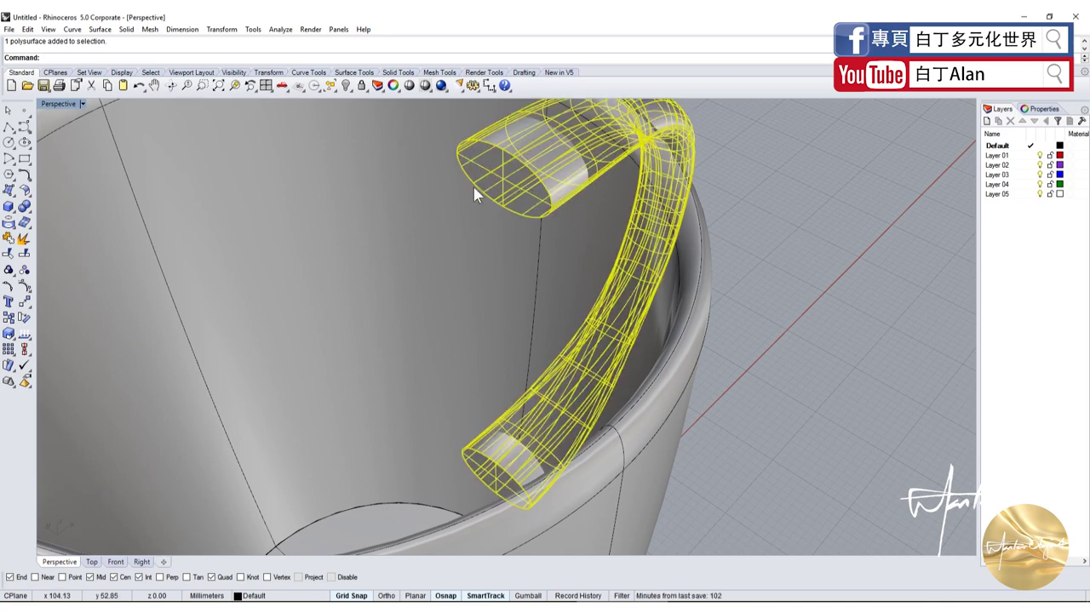
scroll(549, 502, "down", 5)
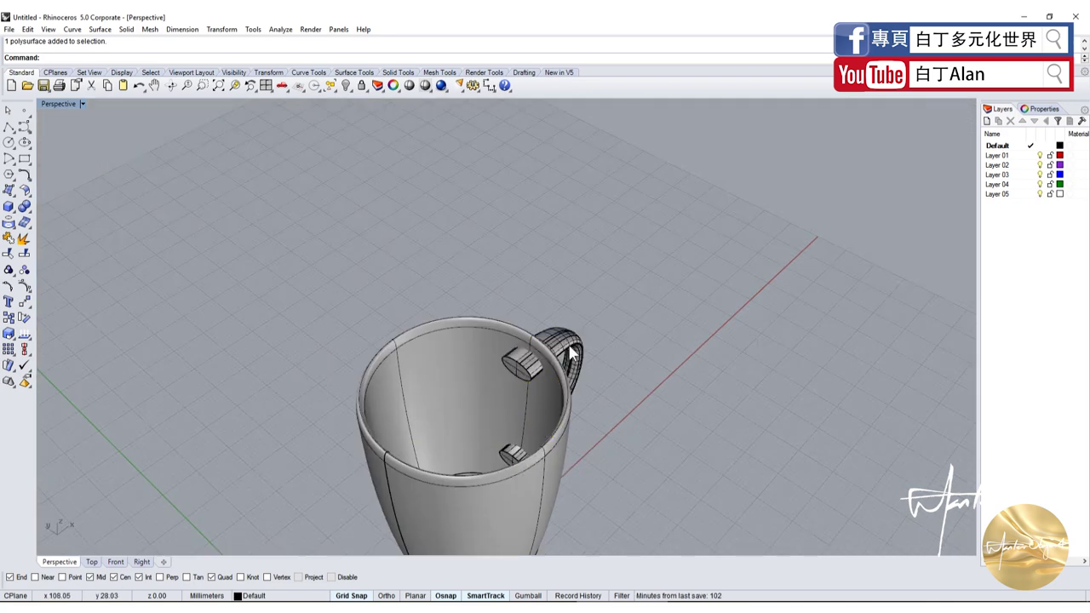
right_click_drag(572, 351, 504, 359)
left_click(458, 338)
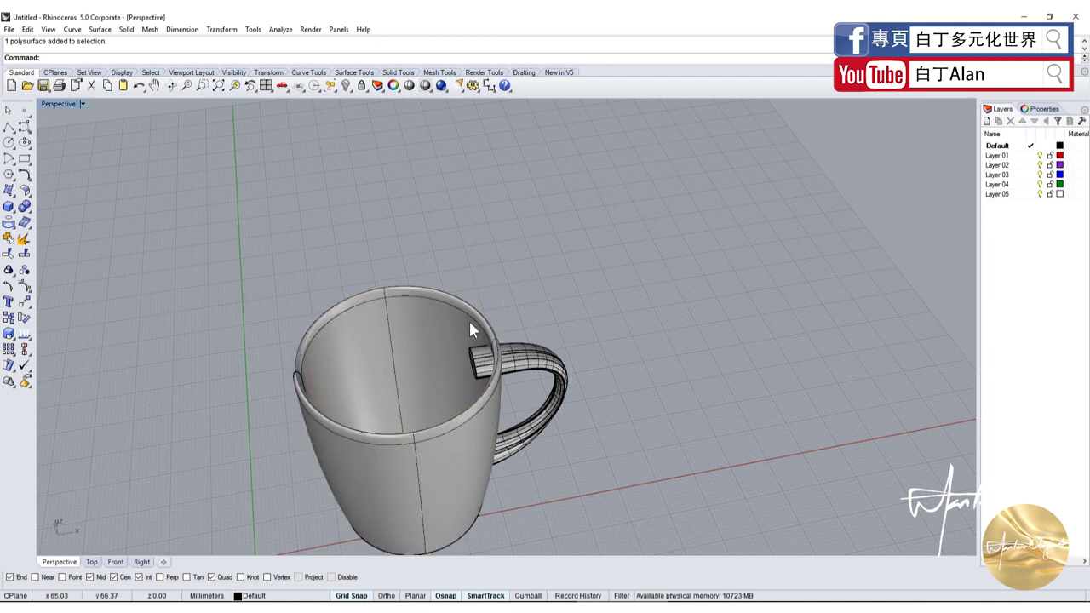
Copy the mug body to the clipboard.
left_click(455, 356)
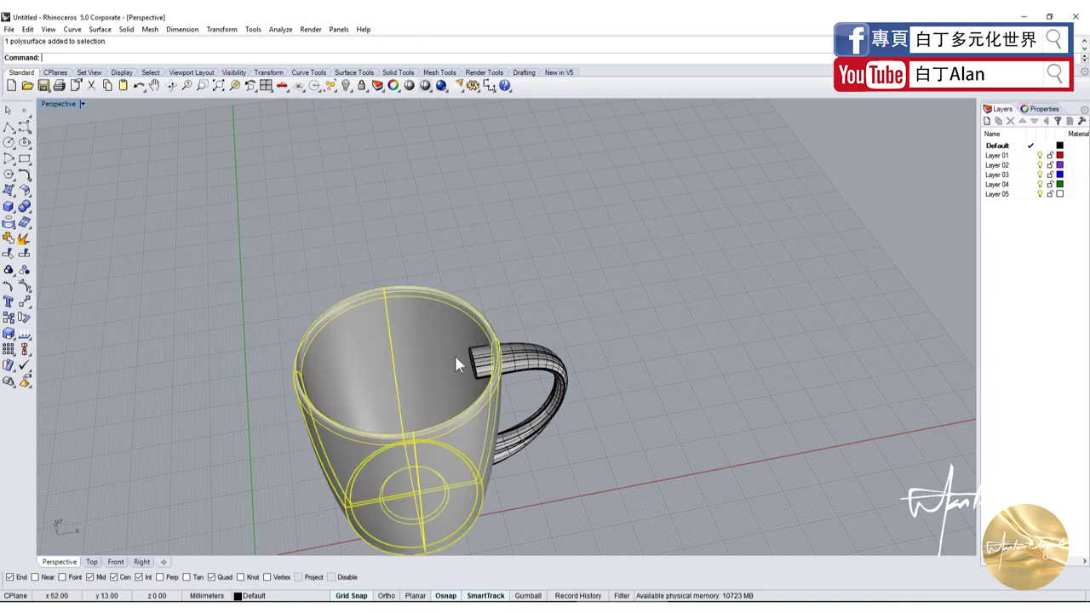
key("Escape")
left_click(392, 361)
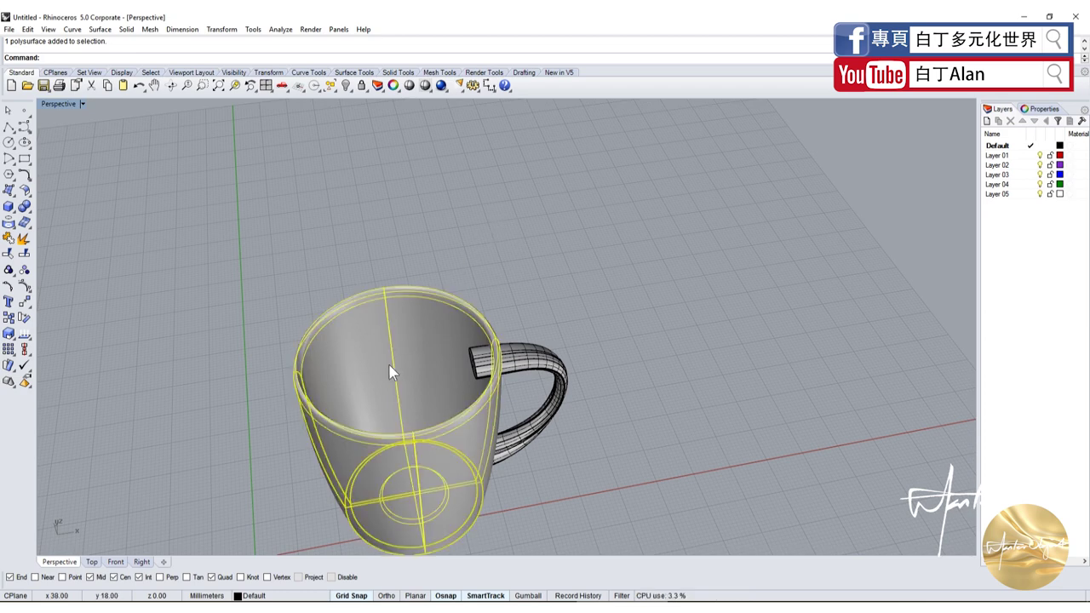
key("ctrl+c")
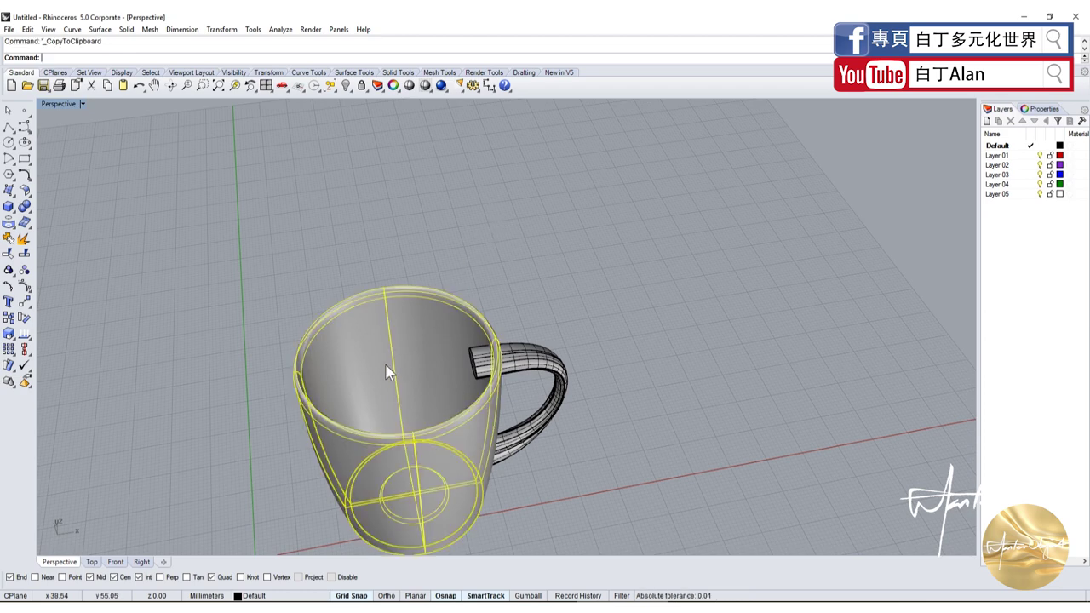
key("Escape")
left_click(430, 328)
key("ctrl+c")
left_click(319, 252)
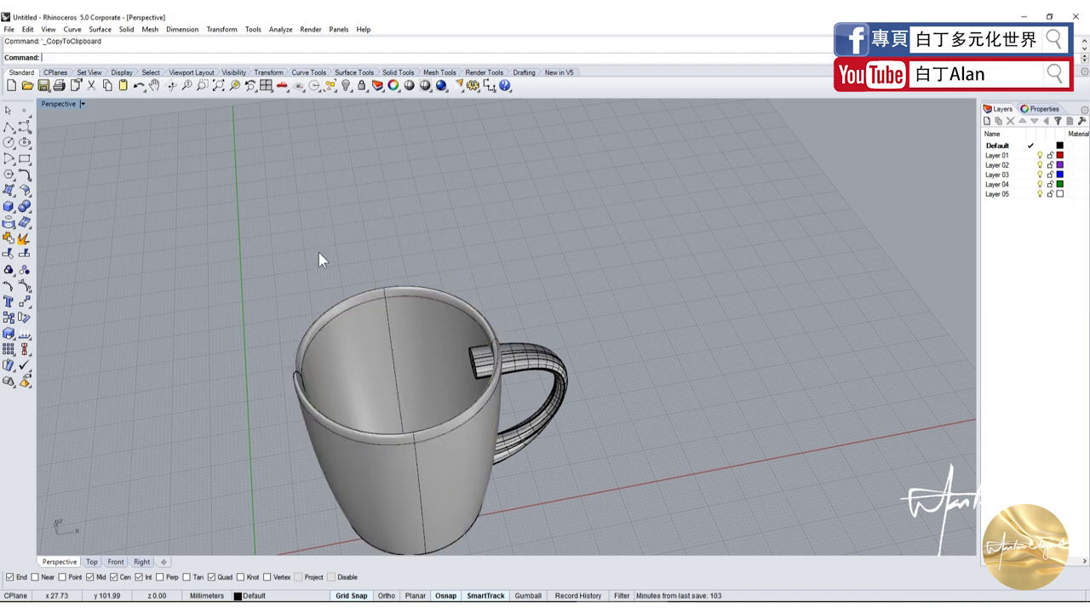
Boolean Difference: subtract the mug body from the handle.
left_click(24, 207)
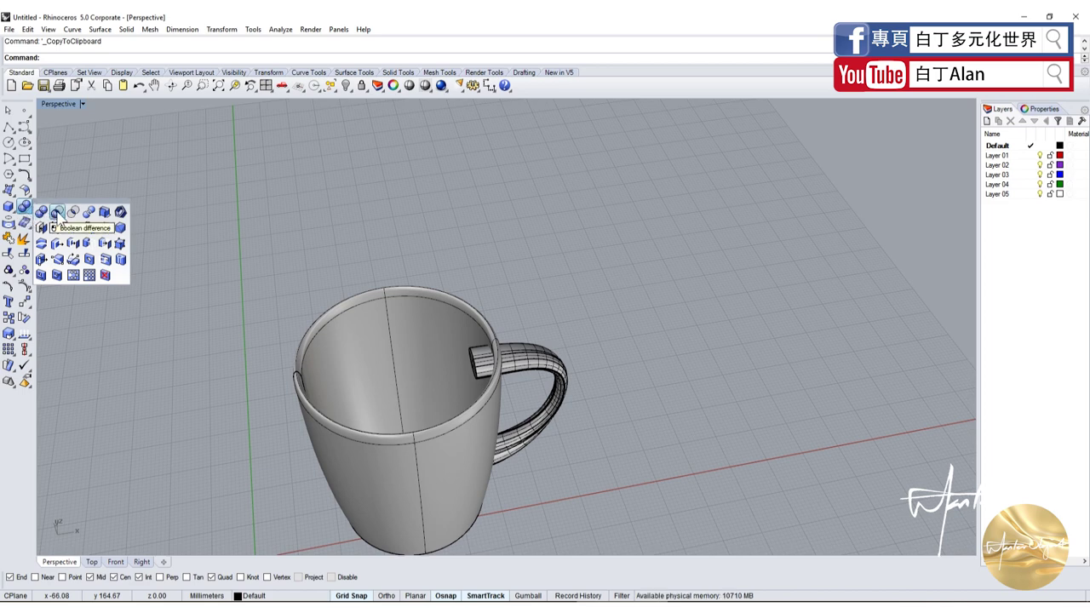
left_click(56, 212)
left_click(543, 359)
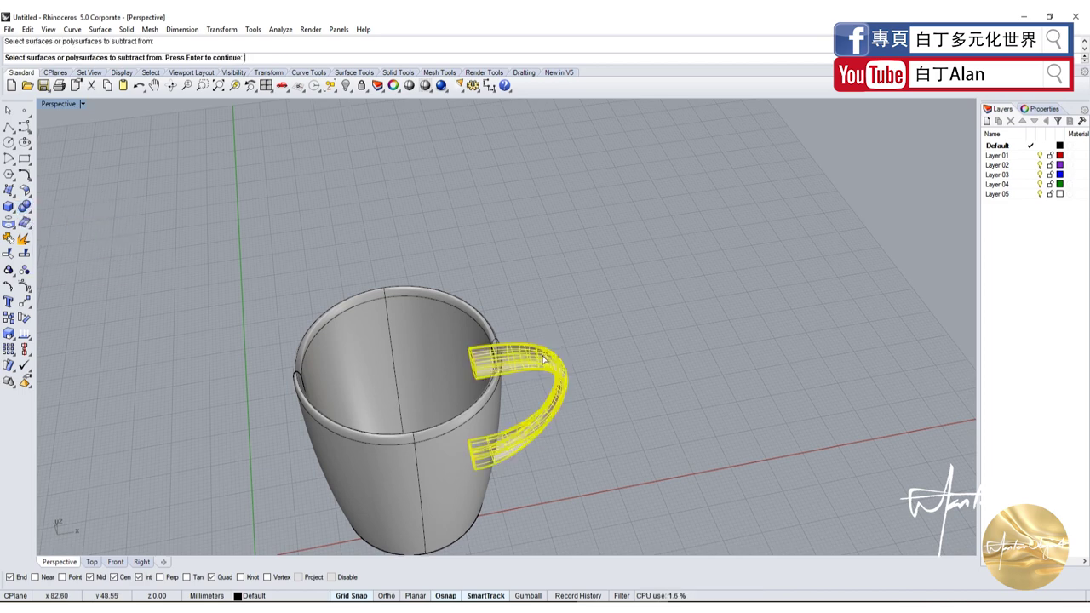
key("Return")
left_click(453, 333)
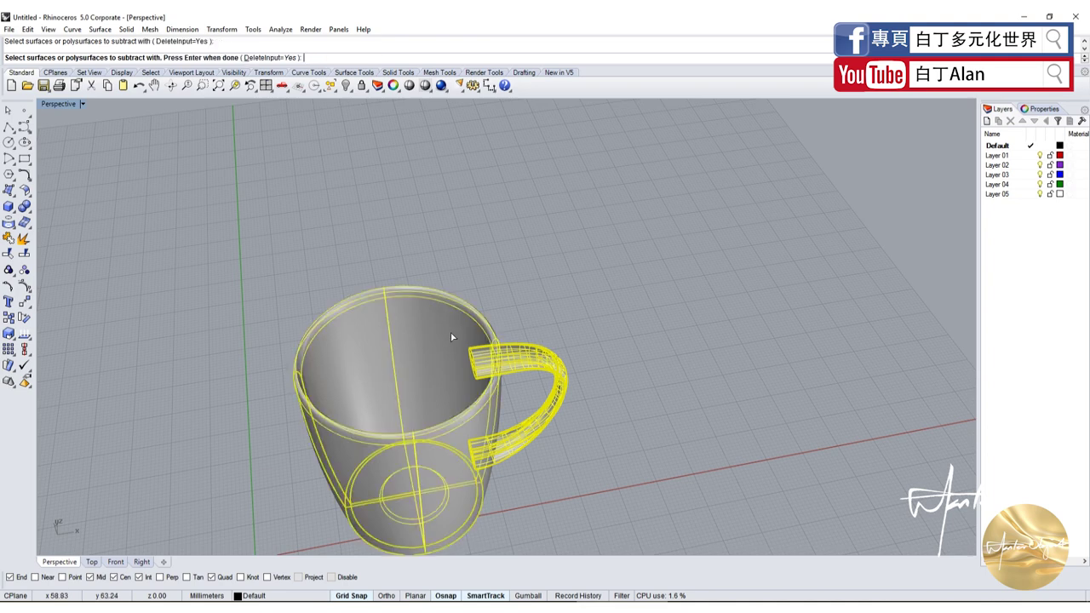
key("Return")
Delete the leftover top and bottom handle end pieces.
left_click(478, 374)
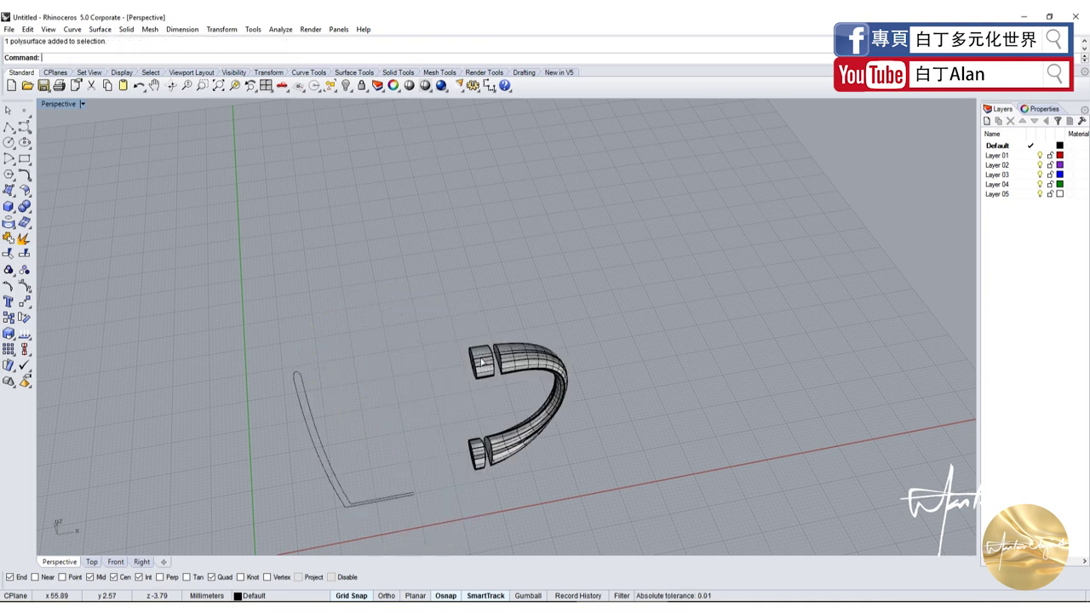
key("Delete")
left_click(474, 453)
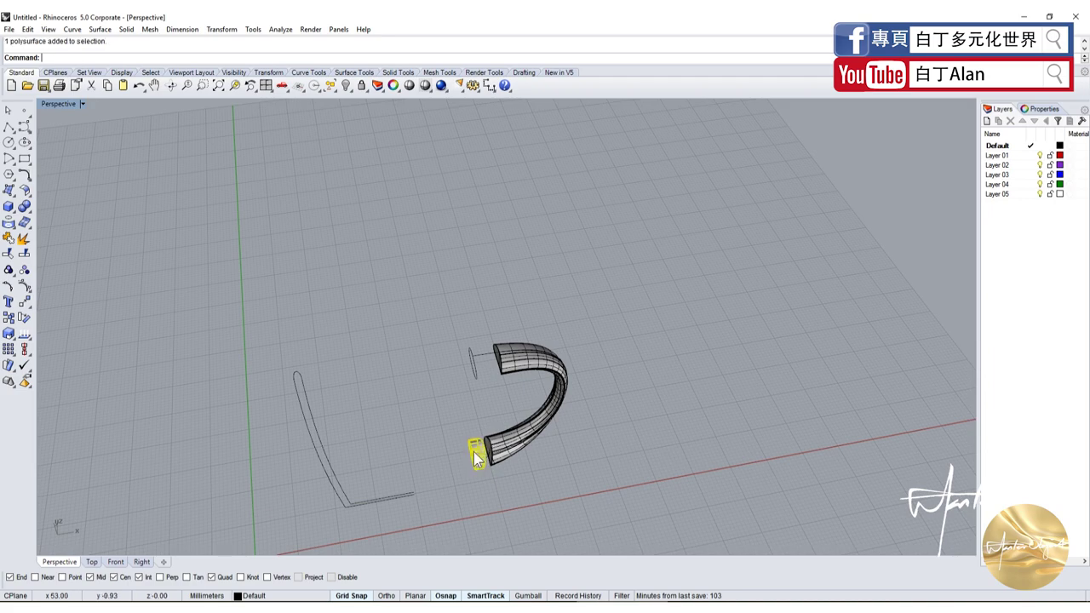
key("Delete")
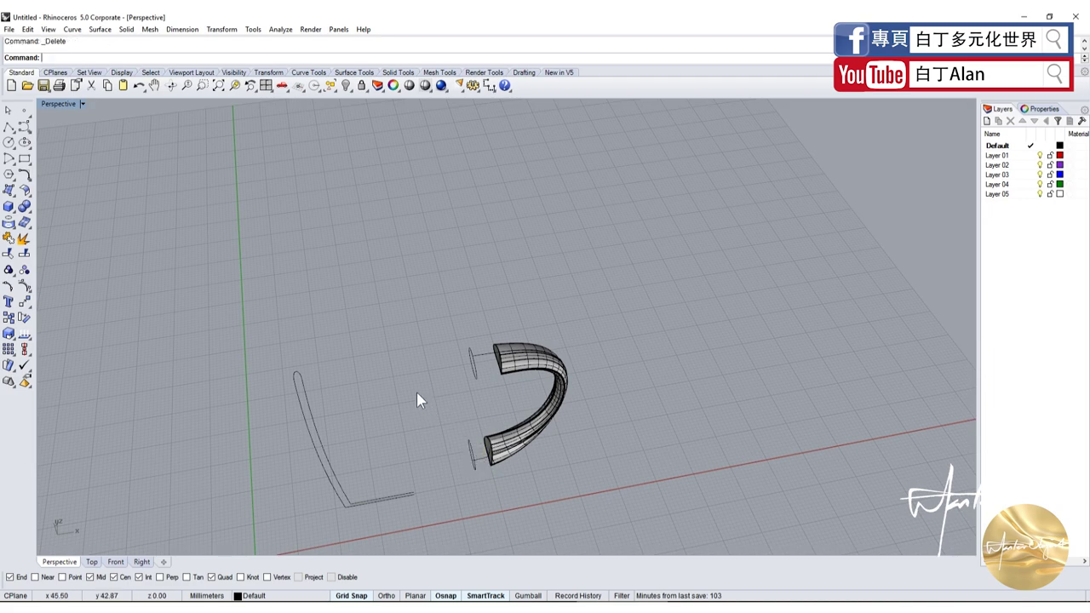
Paste the copied mug body back into the model.
key("ctrl+v")
key("Escape")
right_click_drag(507, 243, 490, 264)
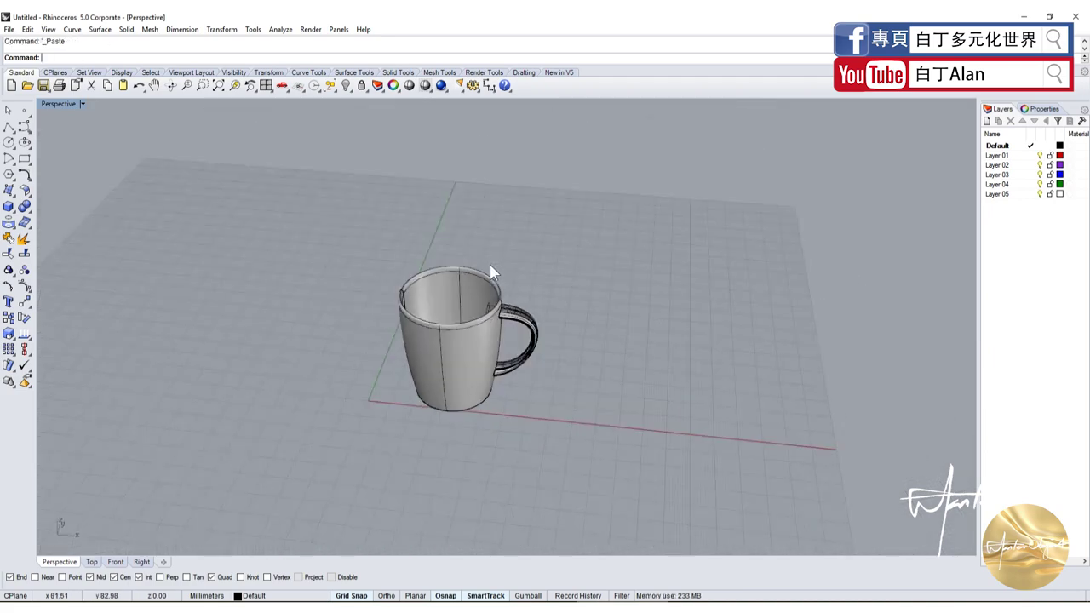
scroll(489, 265, "up", 4)
scroll(511, 272, "up", 4)
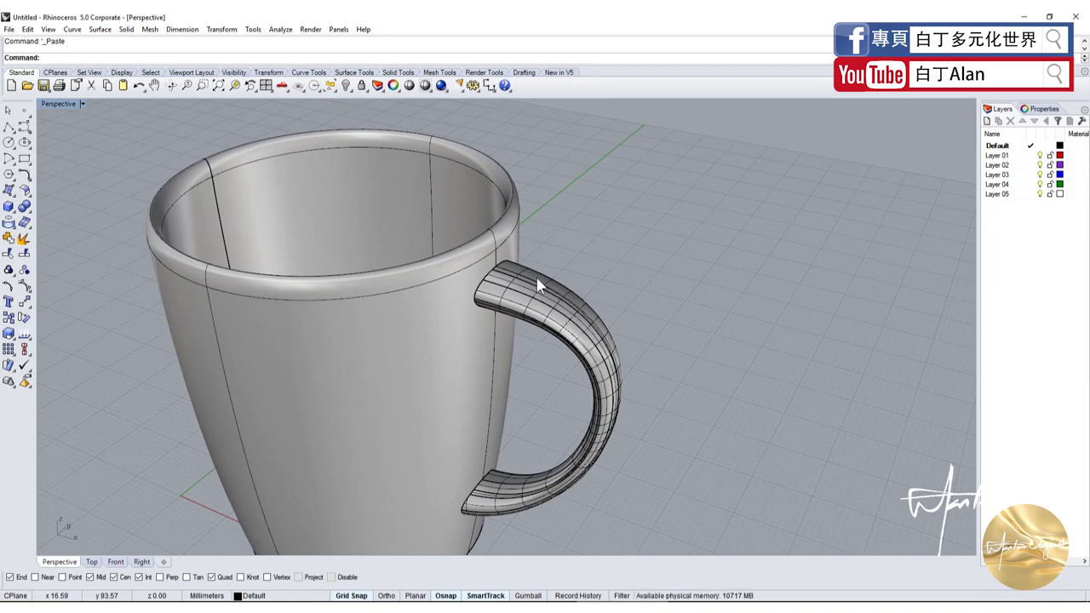
Boolean-union the trimmed handle with the mug body into a single solid.
left_click(533, 308)
left_click(440, 349)
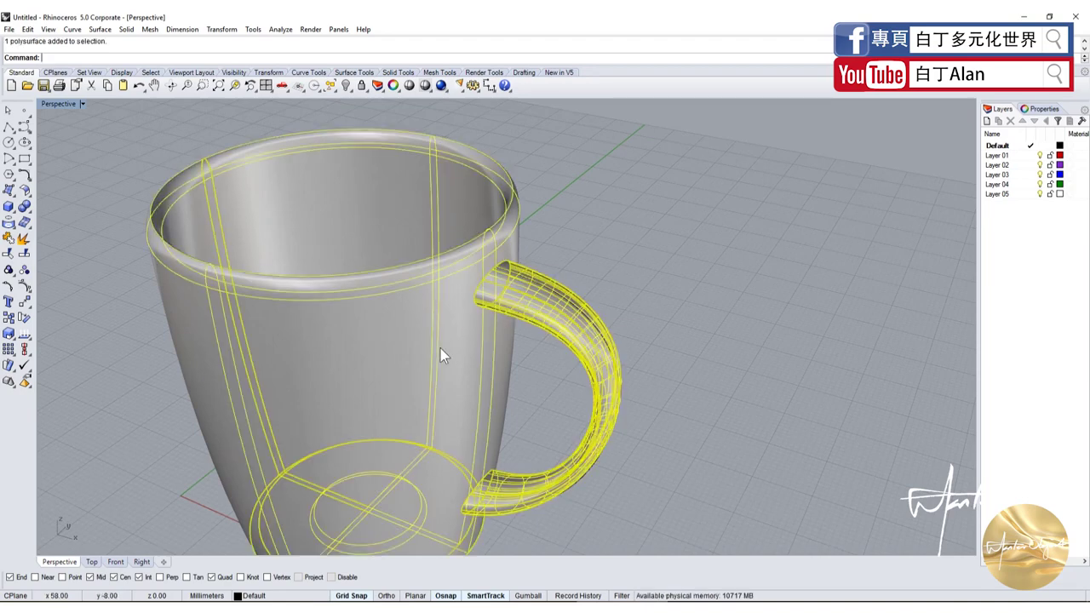
left_click(23, 206)
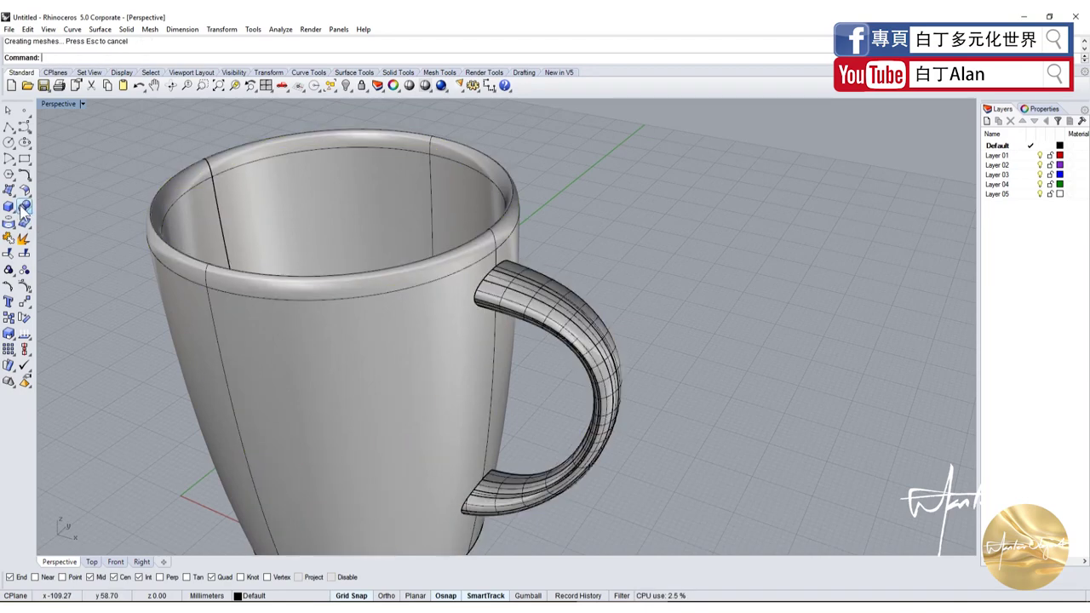
left_click(380, 346)
mouse_move(380, 345)
right_mouse_down()
mouse_move(742, 312)
mouse_move(599, 357)
right_mouse_up()
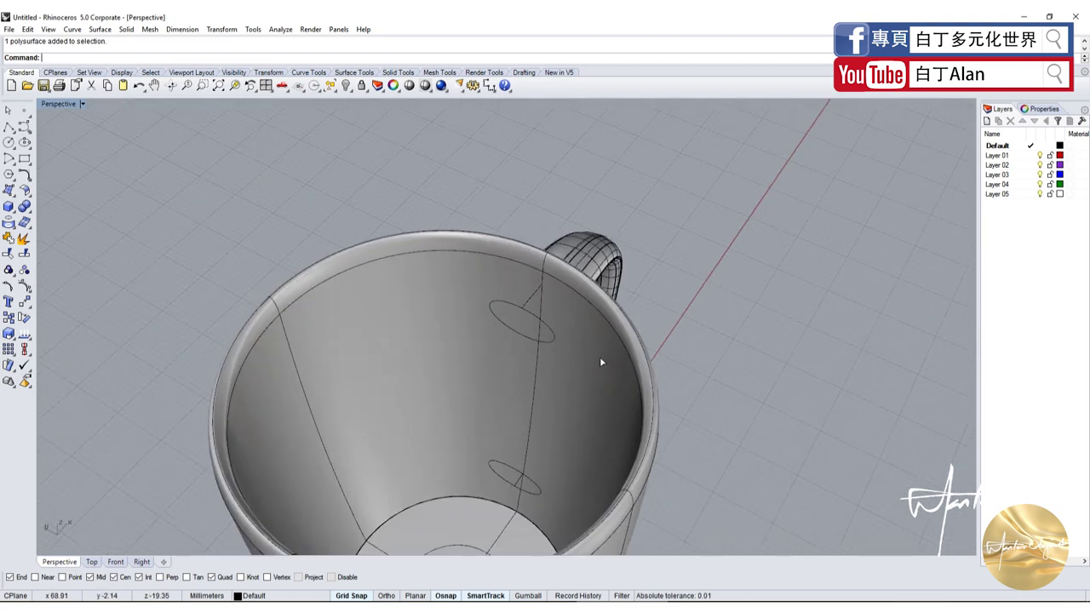
right_click_drag(791, 359, 621, 316)
Preview the merged mug as a shaded model and orbit around it to check the joint.
key("Escape")
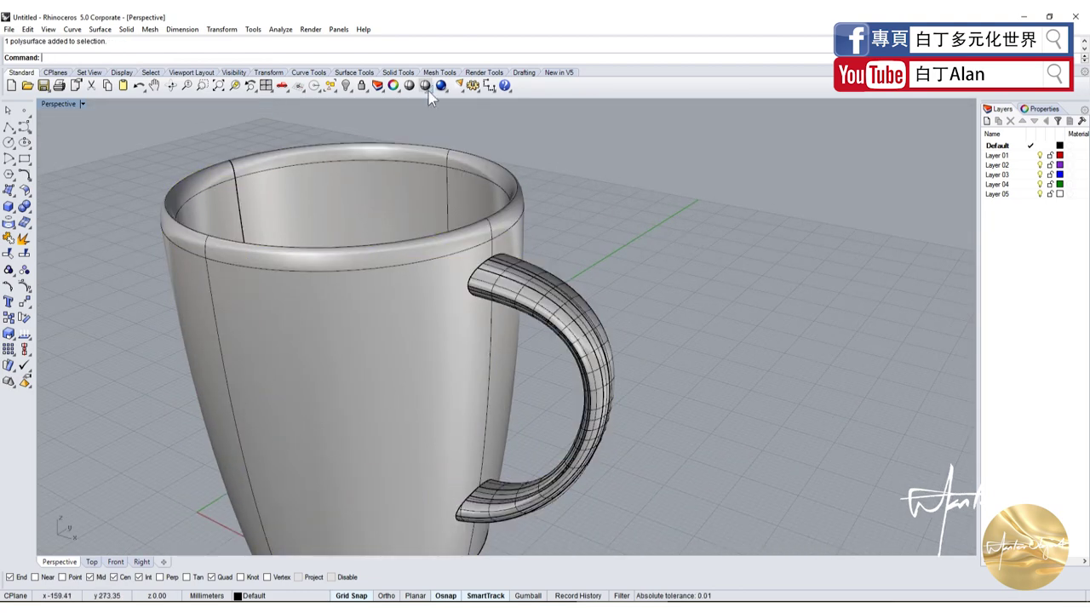
left_click(409, 85)
mouse_move(533, 292)
right_mouse_down()
mouse_move(389, 370)
mouse_move(623, 272)
right_mouse_up()
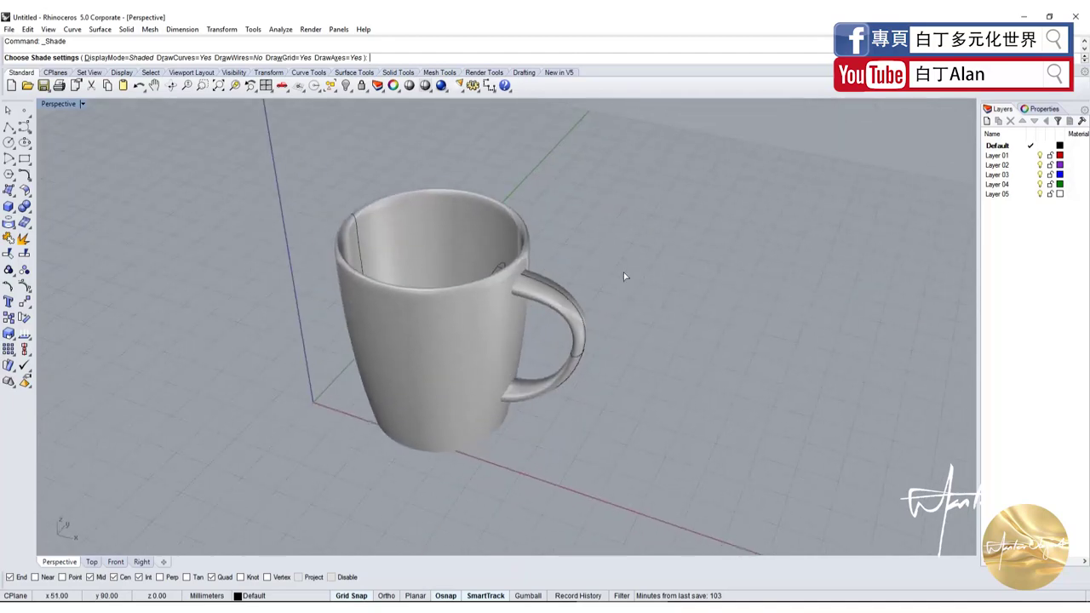
key("Escape")
scroll(532, 282, "up", 5)
scroll(532, 282, "up", 2)
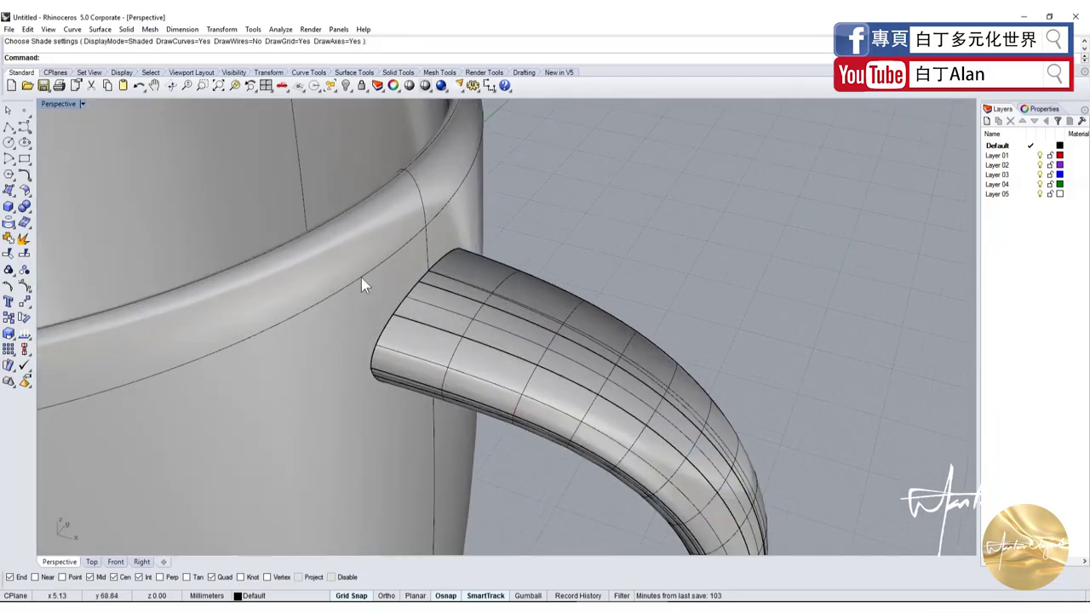
left_click(25, 223)
Fillet the edge where the handle's top meets the mug wall with a 1.00 radius.
left_click(104, 233)
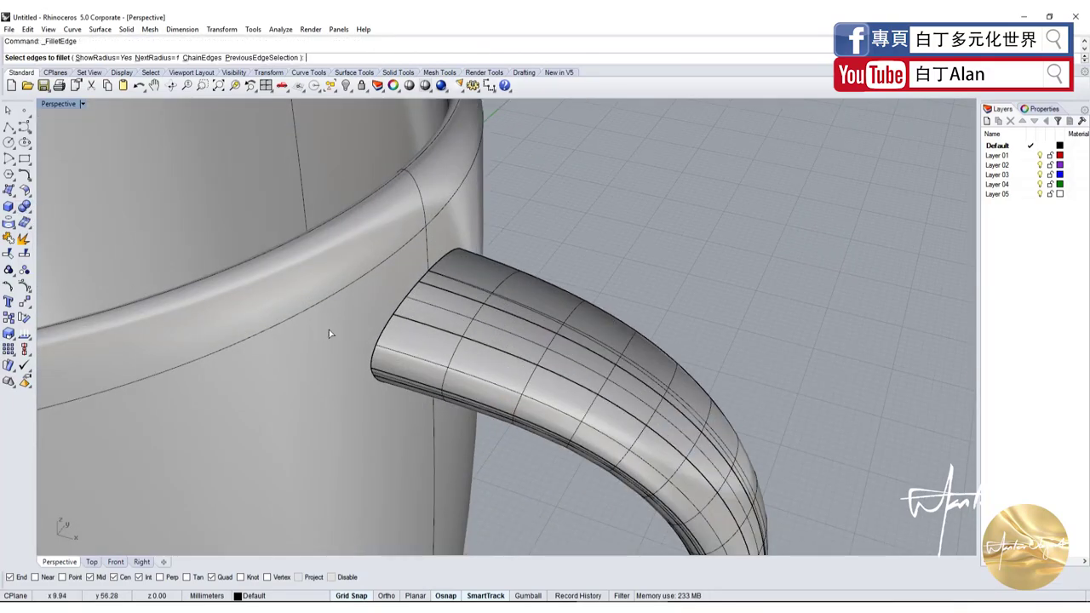
left_click(383, 340)
right_click_drag(384, 340, 515, 271)
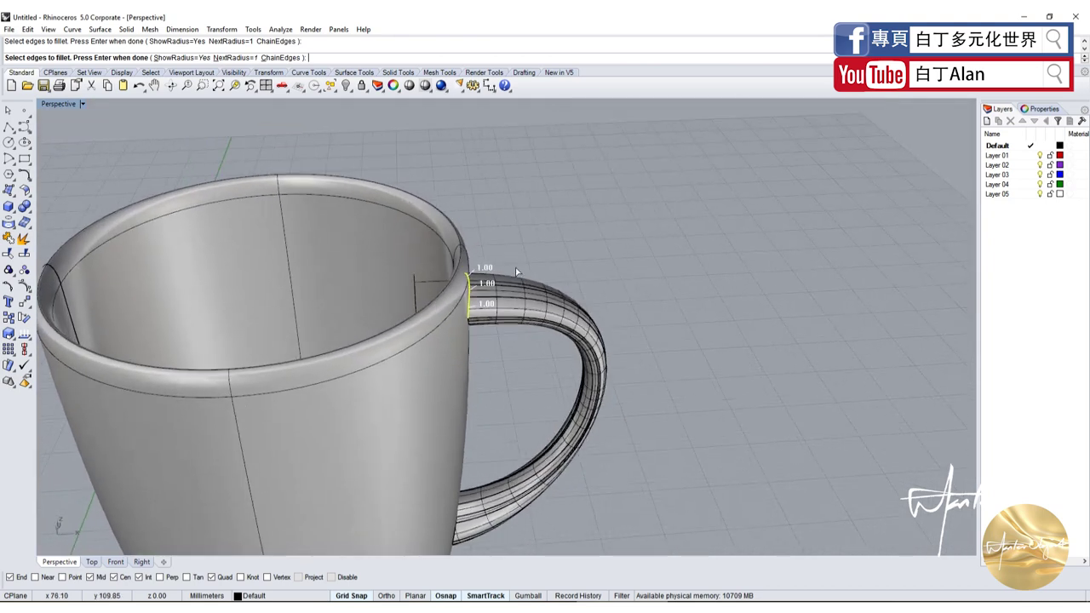
scroll(512, 348, "up", 5)
mouse_move(512, 349)
right_mouse_down()
mouse_move(409, 329)
mouse_move(477, 383)
right_mouse_up()
key("Return")
key("Return")
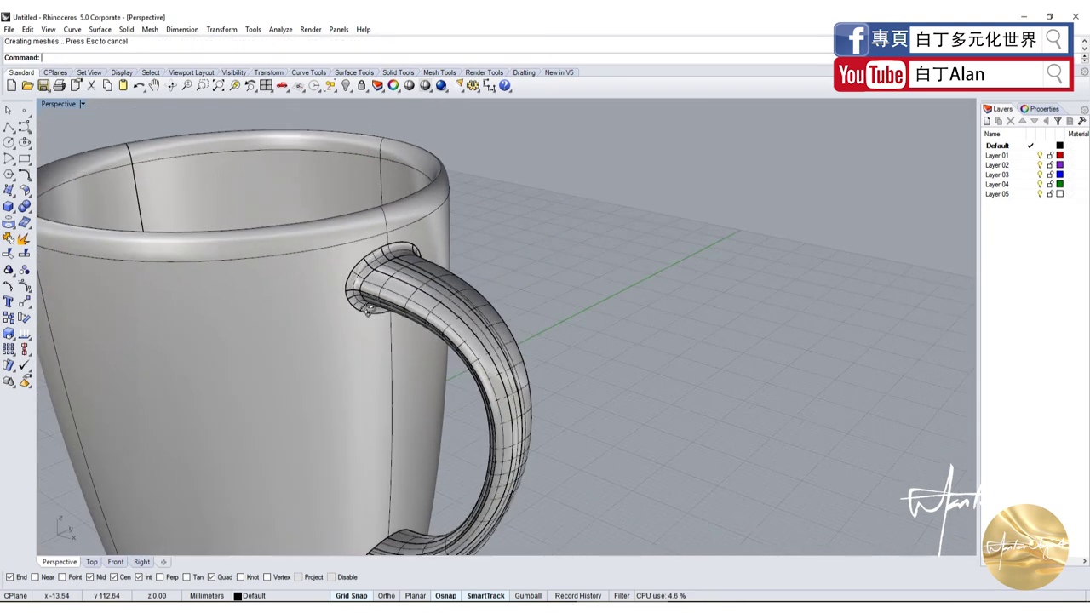
right_click_drag(367, 312, 367, 434)
scroll(500, 467, "down", 3)
scroll(515, 486, "down", 3)
key("Return")
Fillet the handle's bottom joint with the mug at 1.00 radius, then view the whole mug from above.
scroll(505, 509, "up", 5)
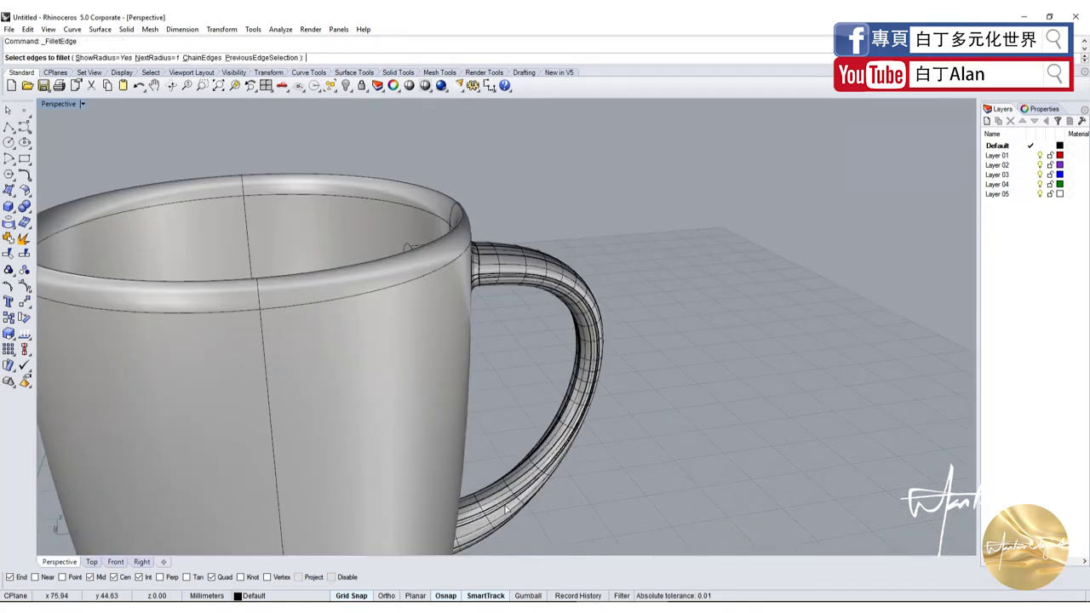
scroll(460, 457, "down", 5)
left_click(493, 526)
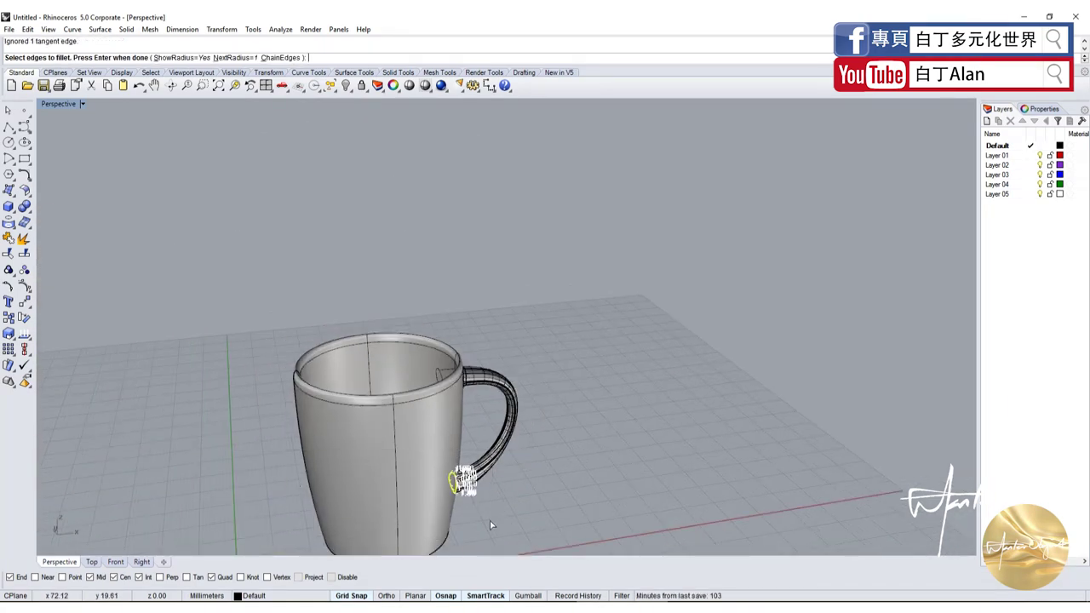
scroll(397, 507, "up", 5)
key("Return")
key("Return")
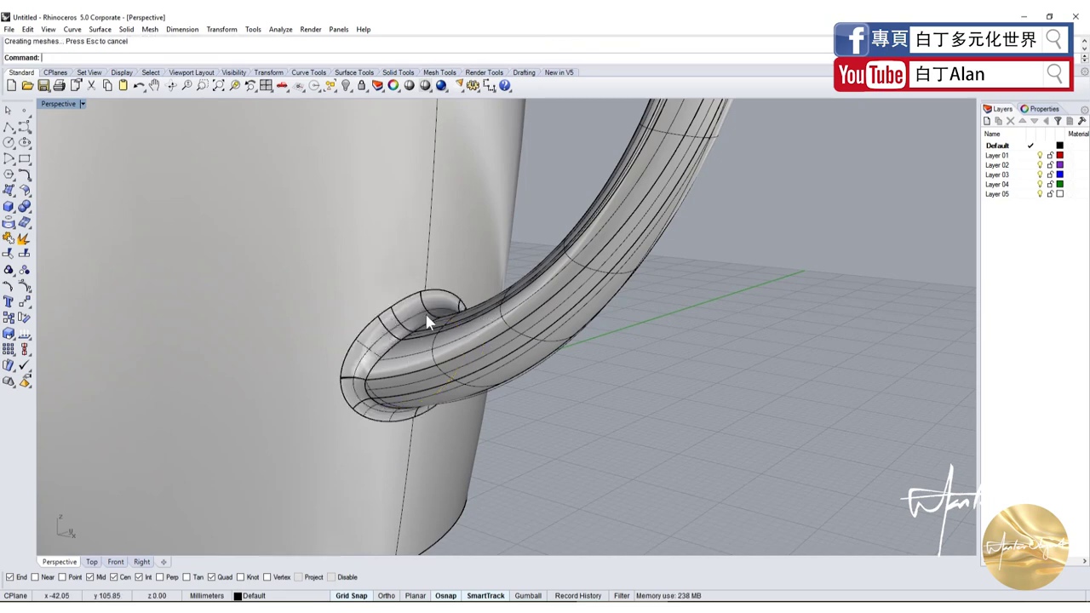
scroll(490, 301, "down", 5)
mouse_move(489, 301)
right_mouse_down()
mouse_move(506, 298)
mouse_move(511, 221)
right_mouse_up()
scroll(511, 222, "up", 5)
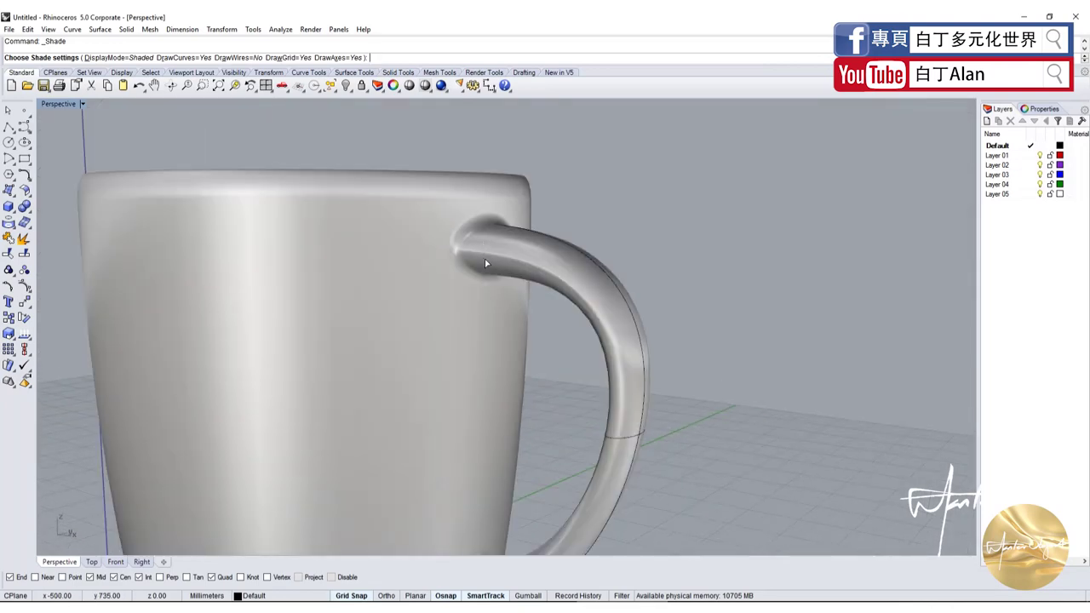
key("Return")
scroll(667, 320, "down", 4)
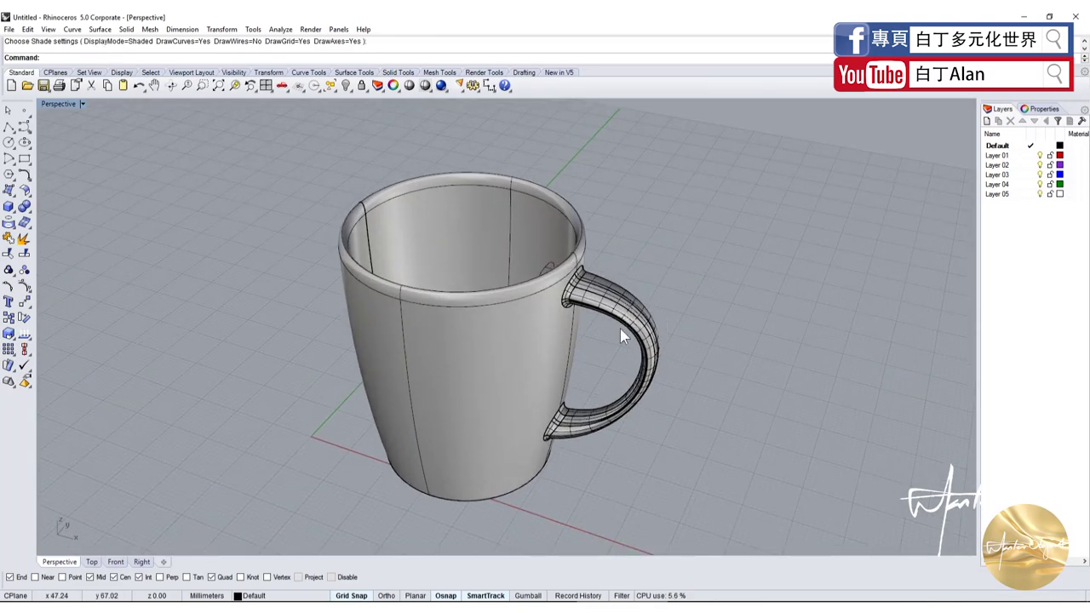